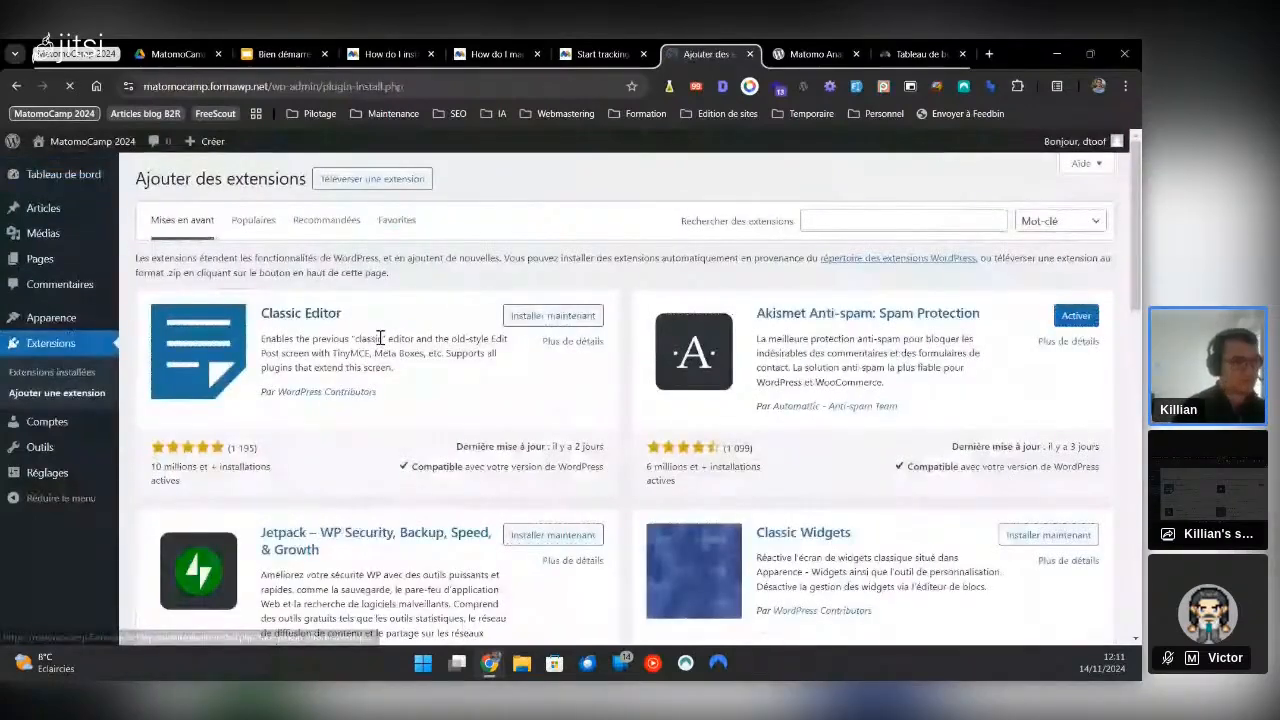
# Search the plugin directory for "matomo connect" and install and activate the Connect Matomo (WP-Matomo, WP-Piwik) plugin
pyautogui.click(897, 221)
pyautogui.click(897, 262)
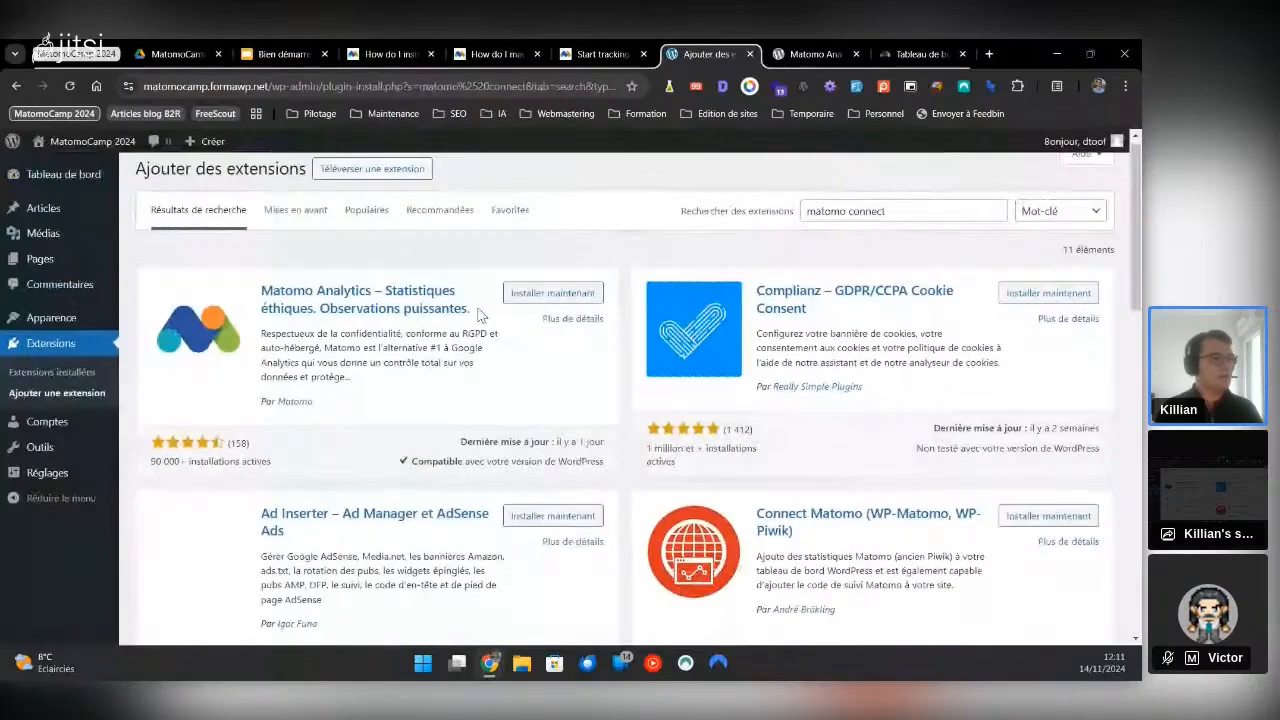
pyautogui.scroll(-1, 426, 324)
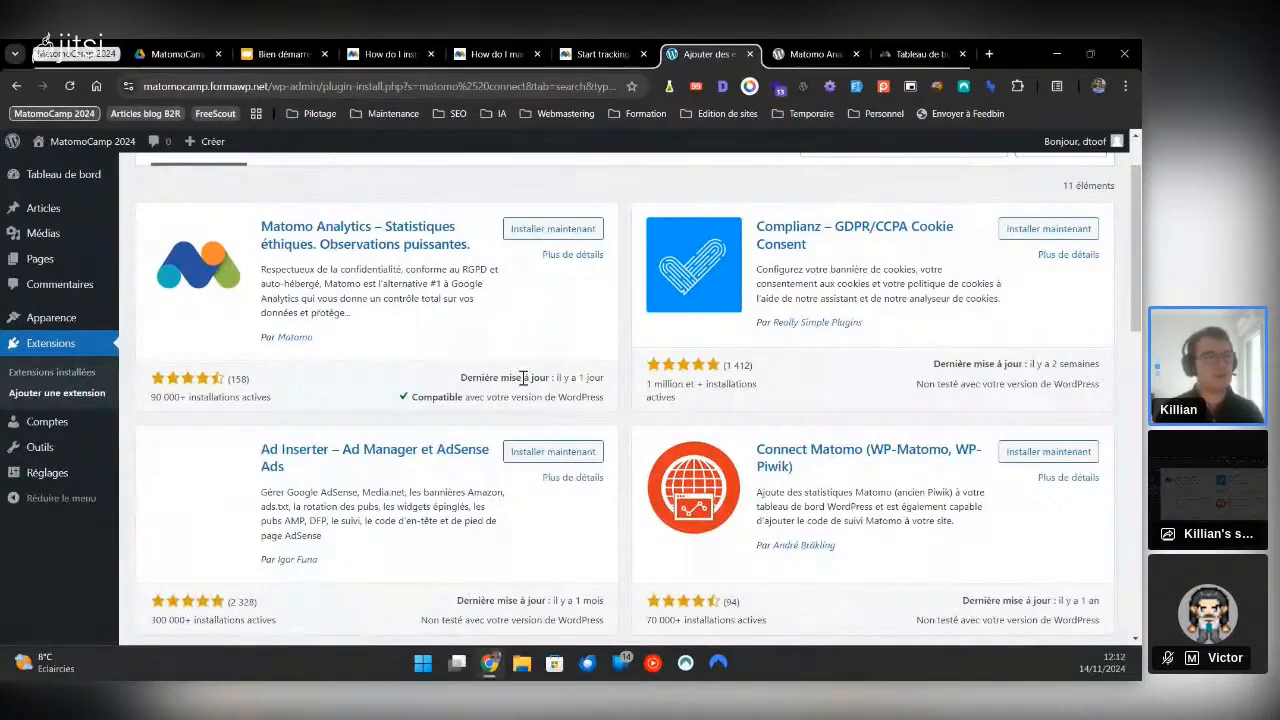
pyautogui.scroll(-1, 534, 386)
pyautogui.scroll(-3, 563, 388)
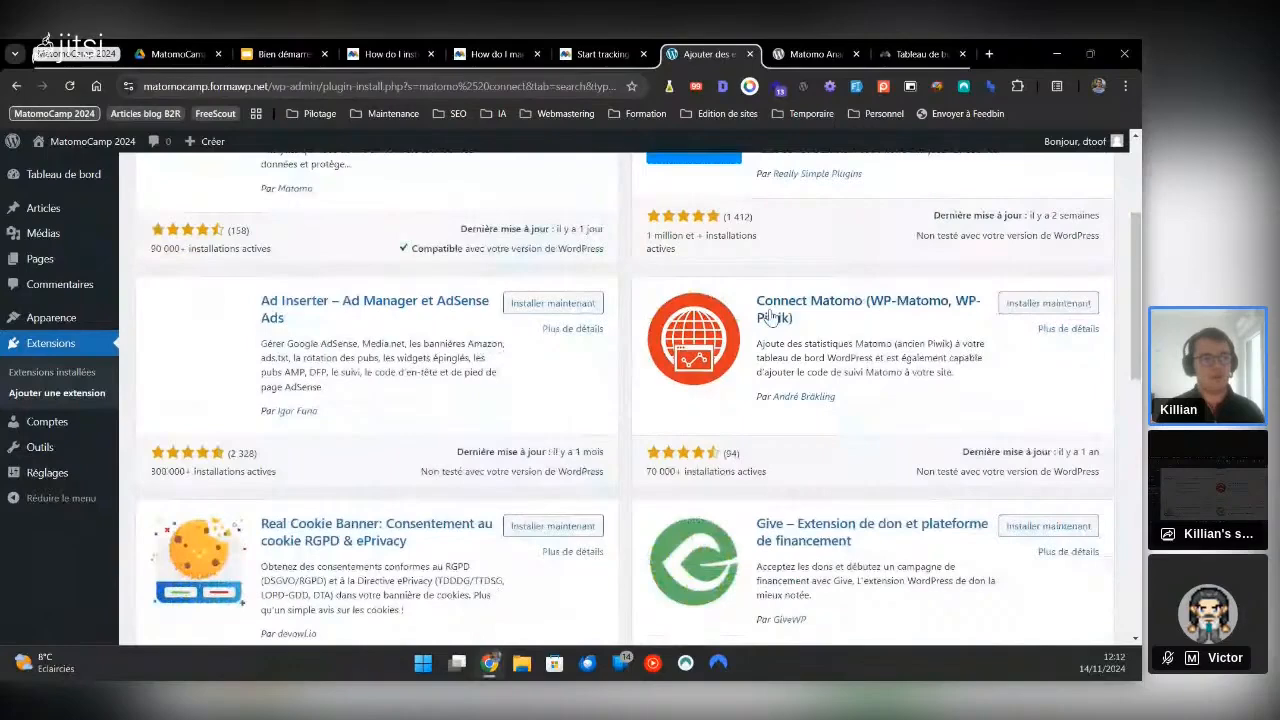
pyautogui.click(1050, 304)
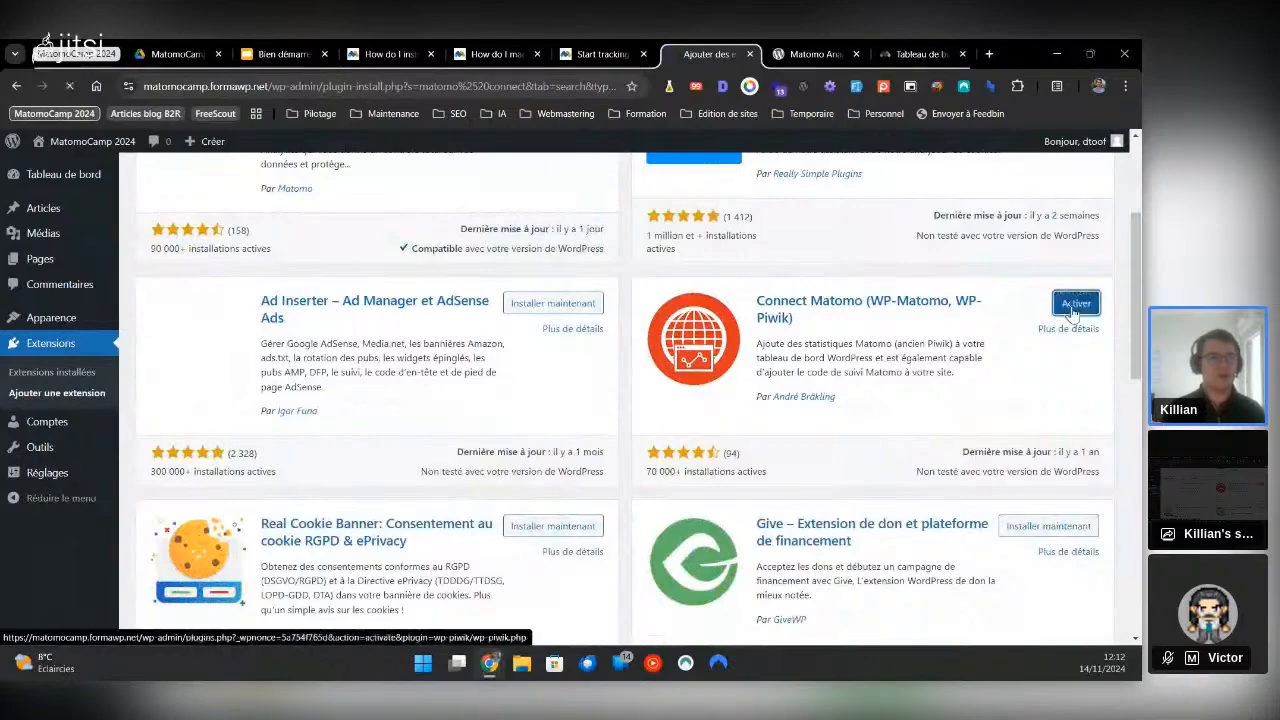
pyautogui.click(1074, 304)
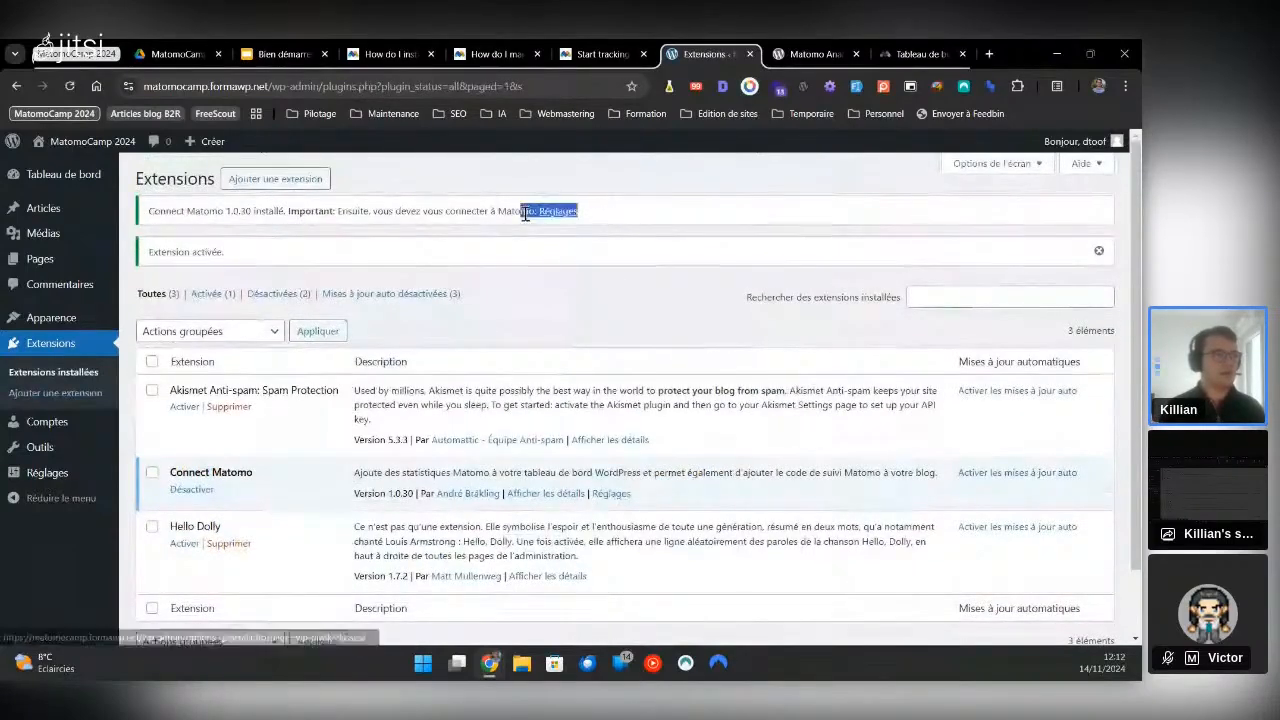
# In the Connect Matomo settings, set the Matomo mode to "Hébergé dans le cloud (Innocraft Cloud, *.matomo.cloud)"
pyautogui.moveTo(48, 472)
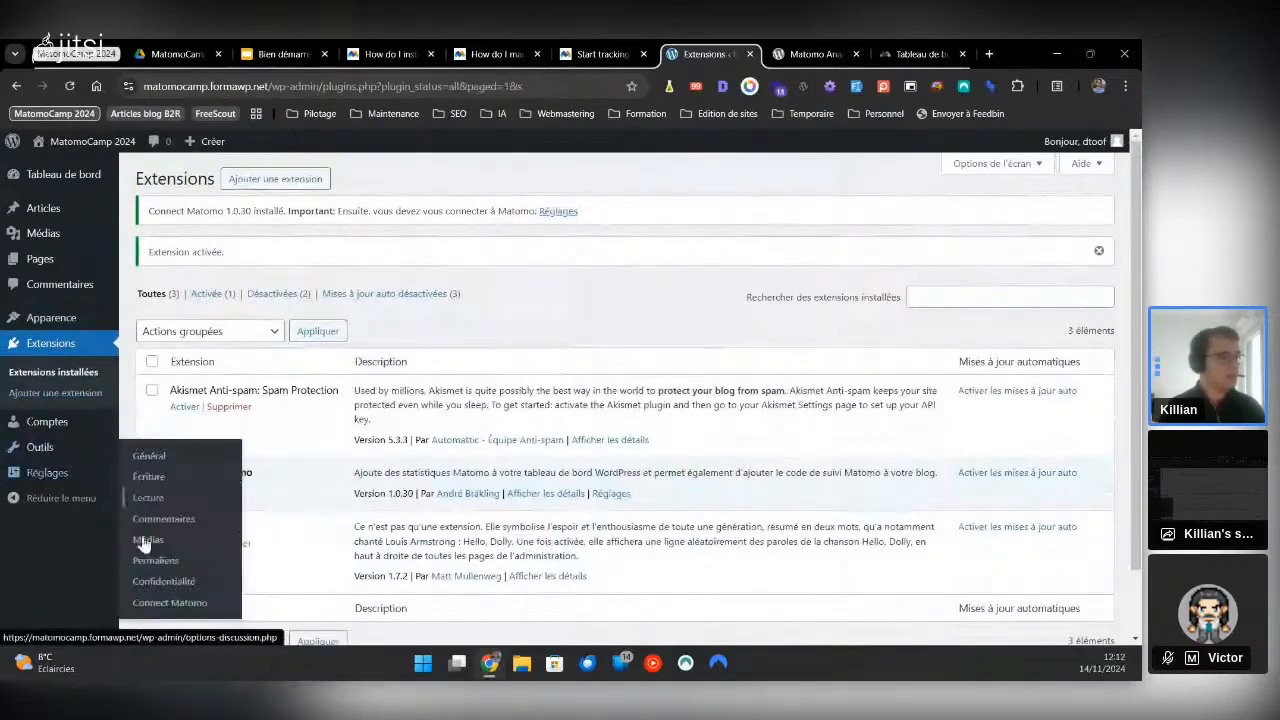
pyautogui.click(158, 604)
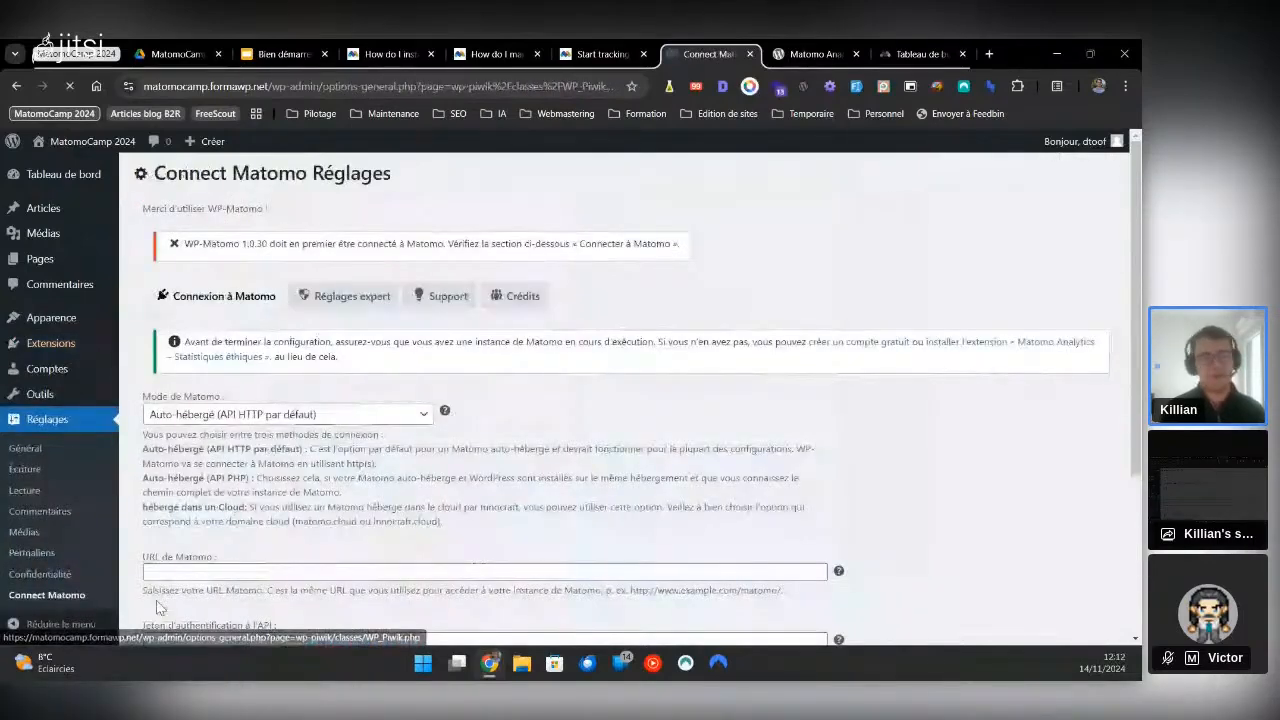
pyautogui.scroll(-1, 455, 232)
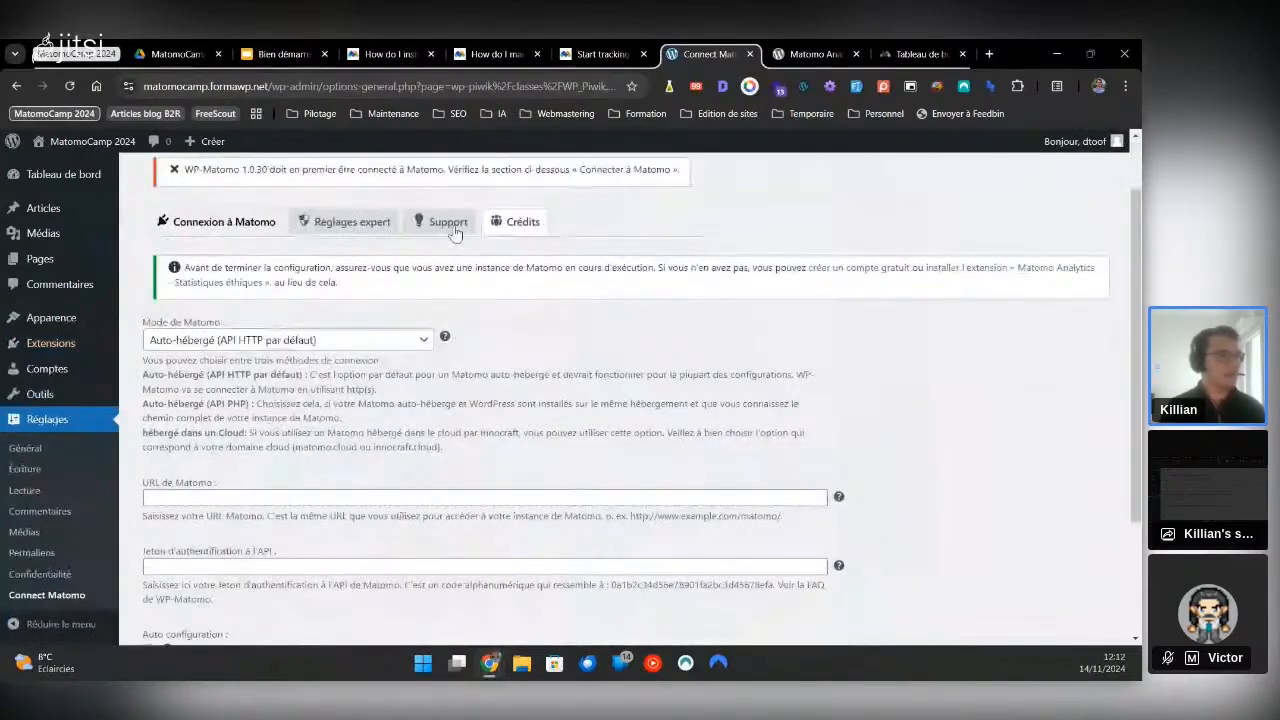
pyautogui.scroll(-2, 455, 232)
pyautogui.click(290, 191)
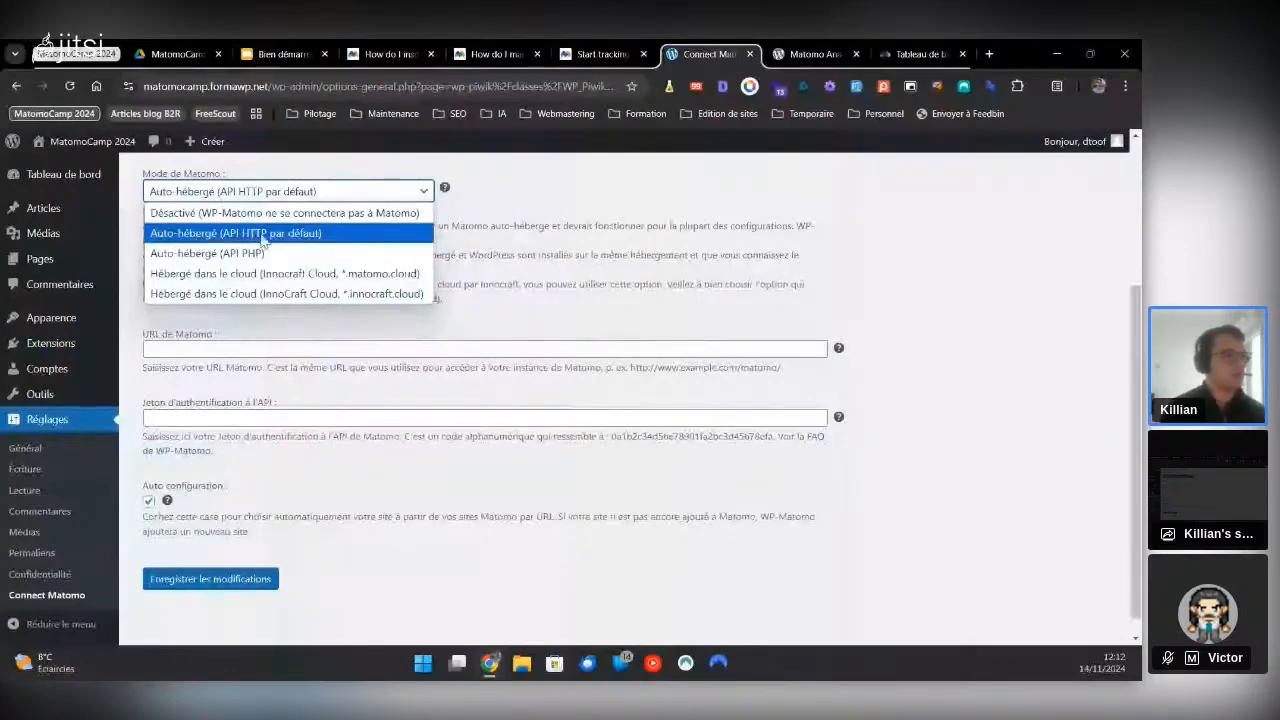
pyautogui.click(213, 281)
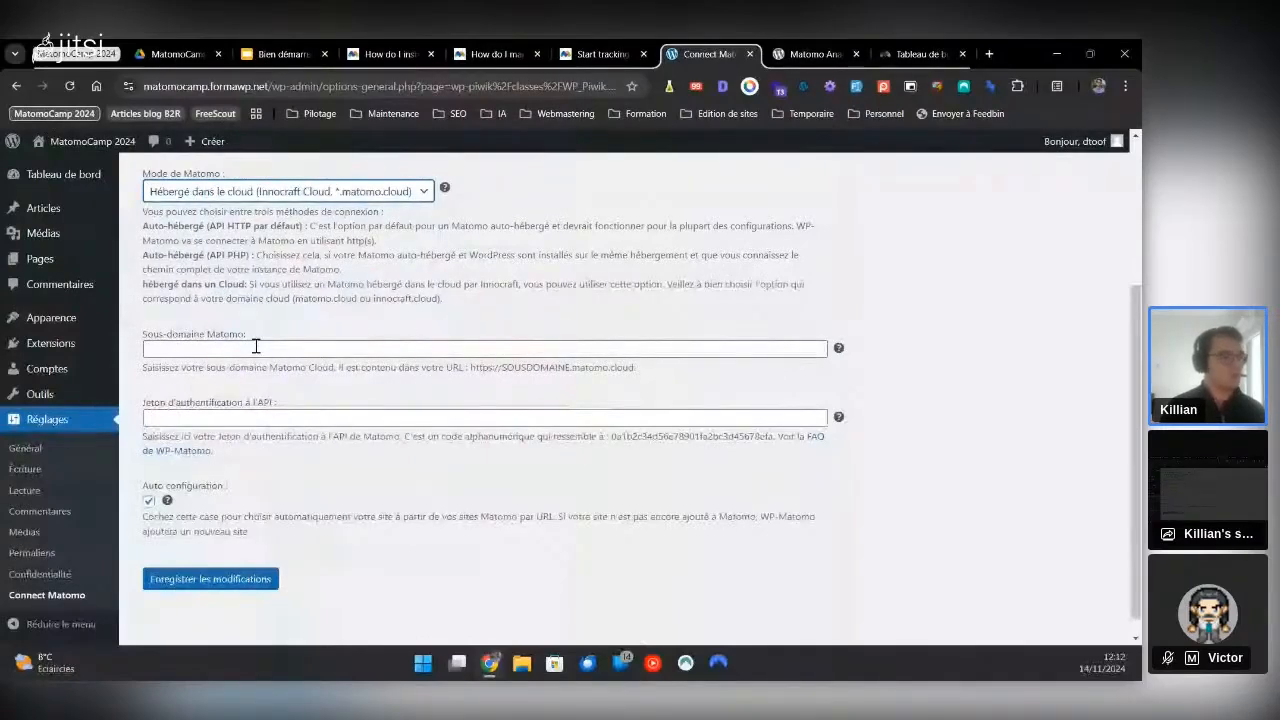
# Copy the subdomain "formawp" from the Matomo dashboard's web address into the plugin's Matomo subdomain field
pyautogui.scroll(-1, 254, 346)
pyautogui.moveTo(154, 312); pyautogui.dragTo(252, 312)
pyautogui.click(254, 323)
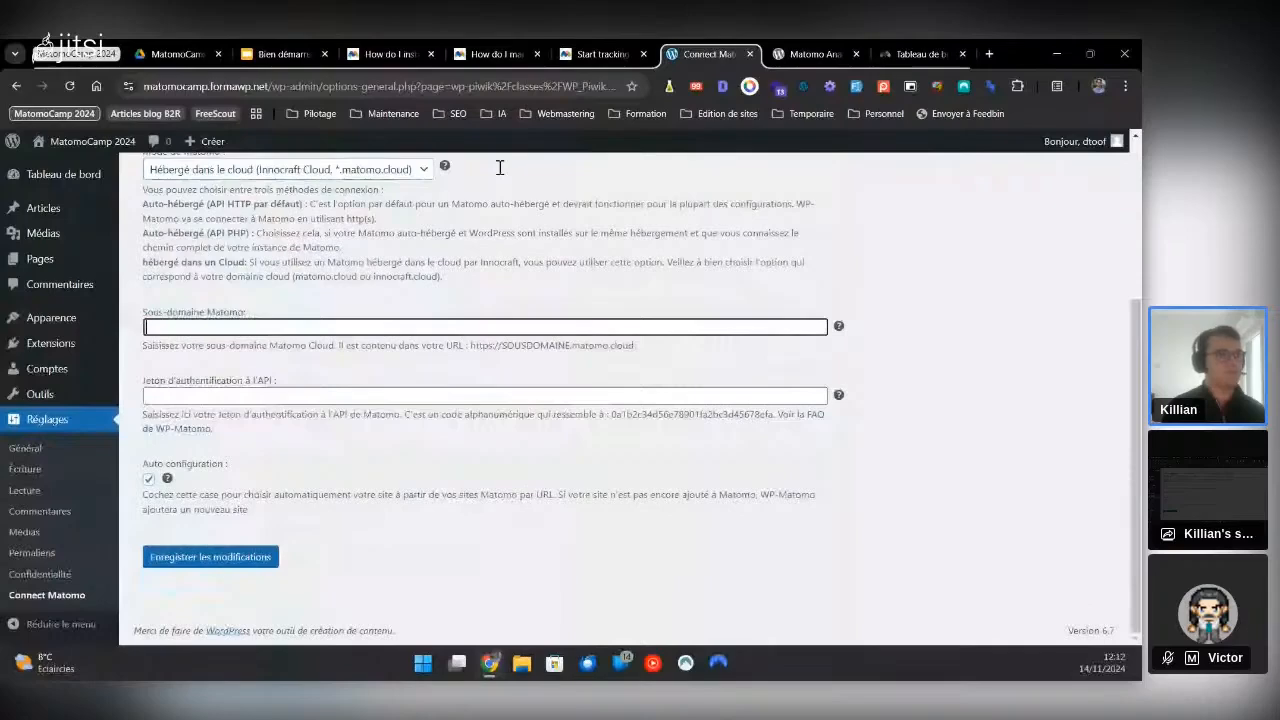
pyautogui.click(892, 59)
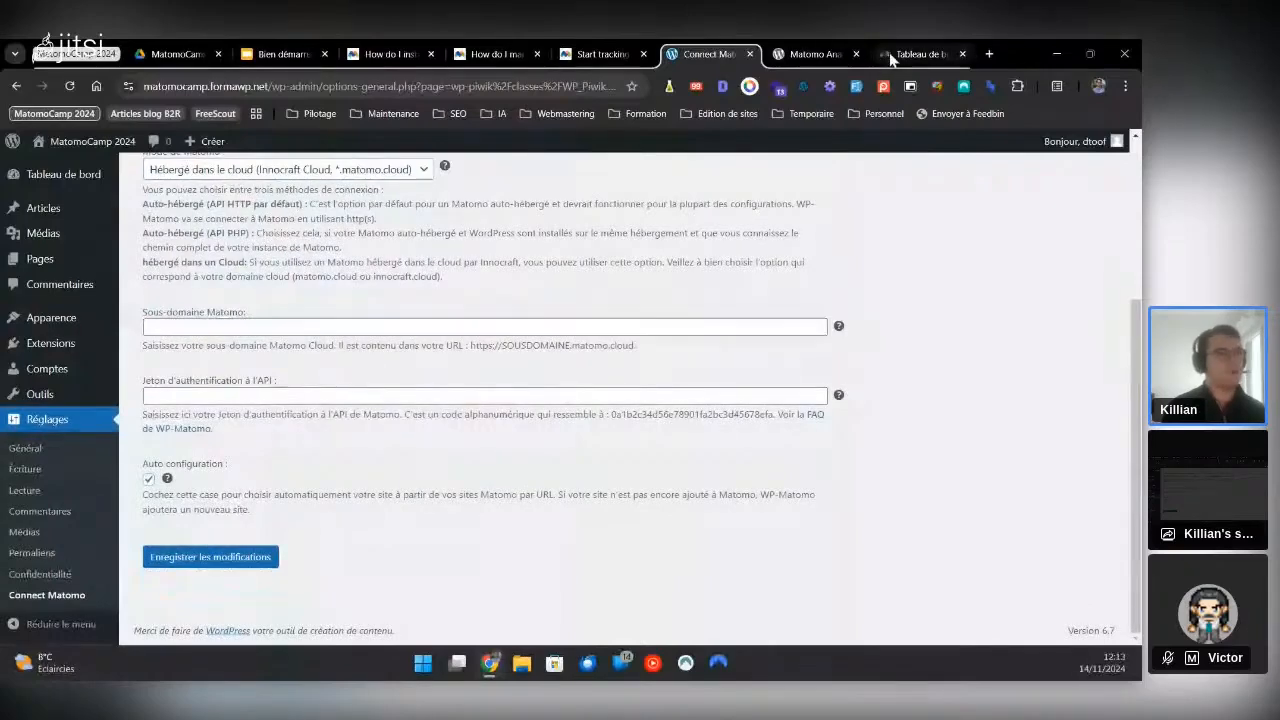
pyautogui.click(889, 58)
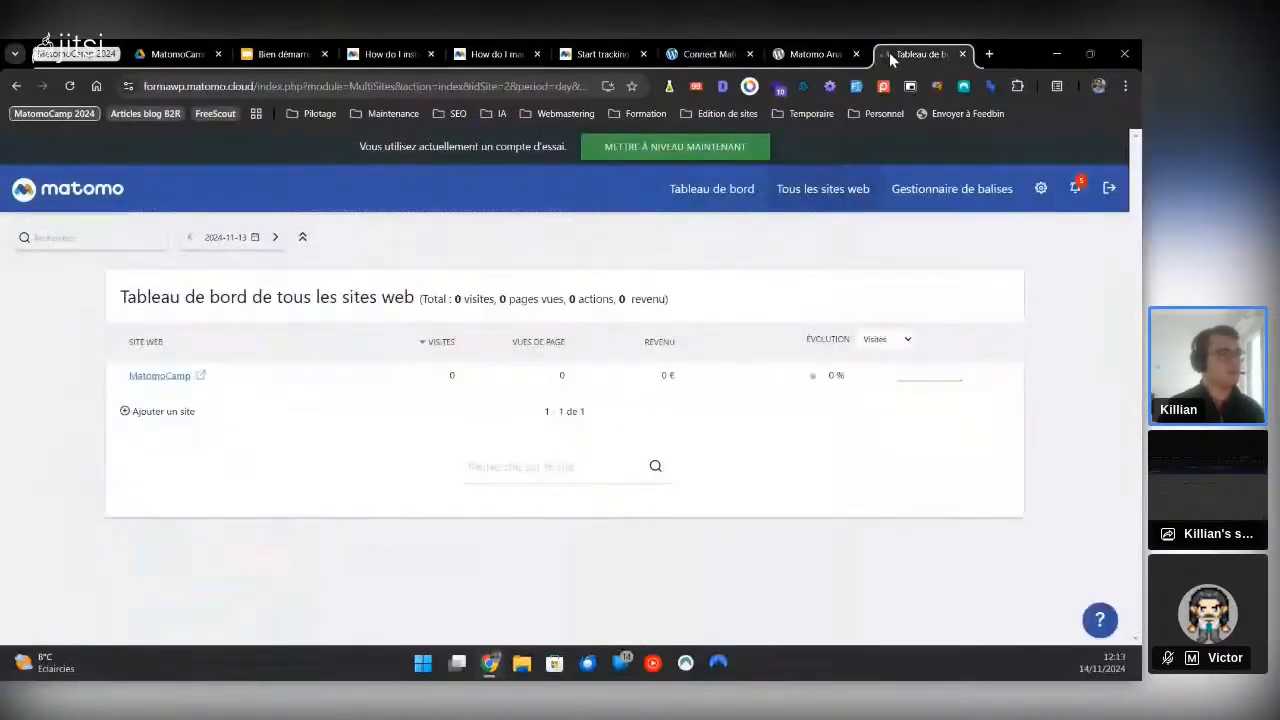
pyautogui.moveTo(889, 52); pyautogui.dragTo(785, 54)
pyautogui.click(168, 86)
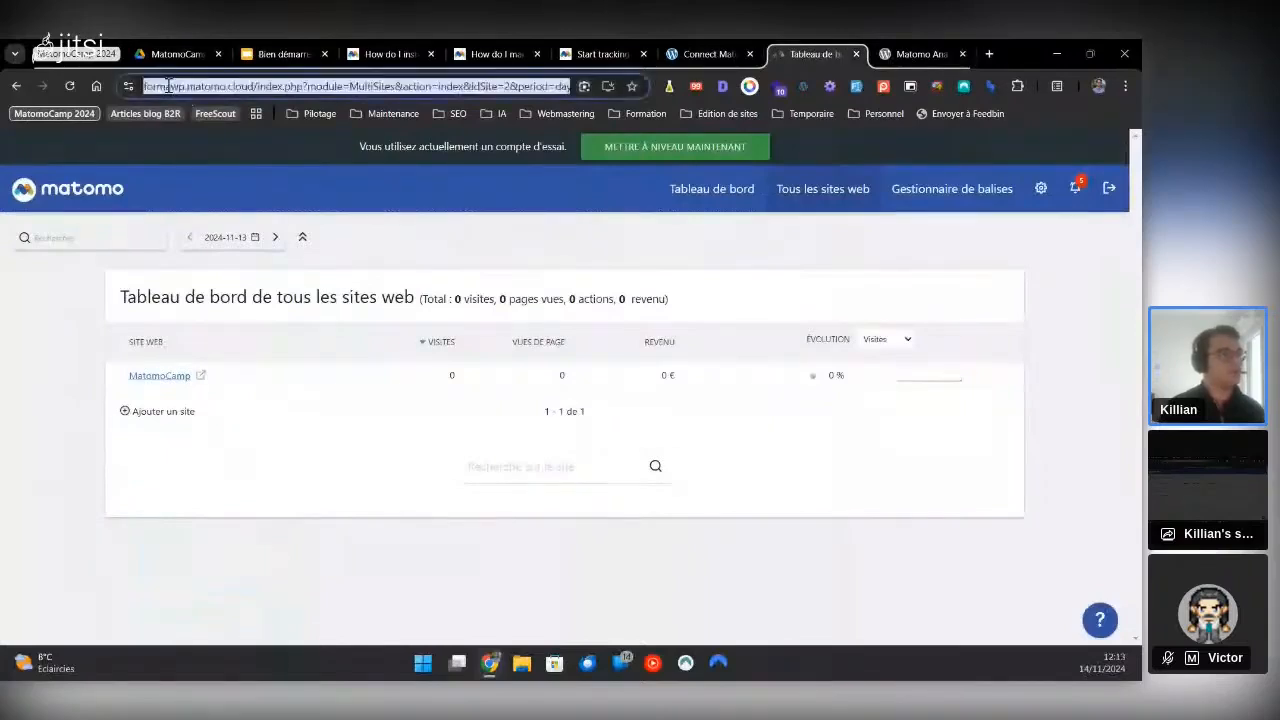
pyautogui.doubleClick(168, 86)
pyautogui.hotkey('ctrl', 'c')
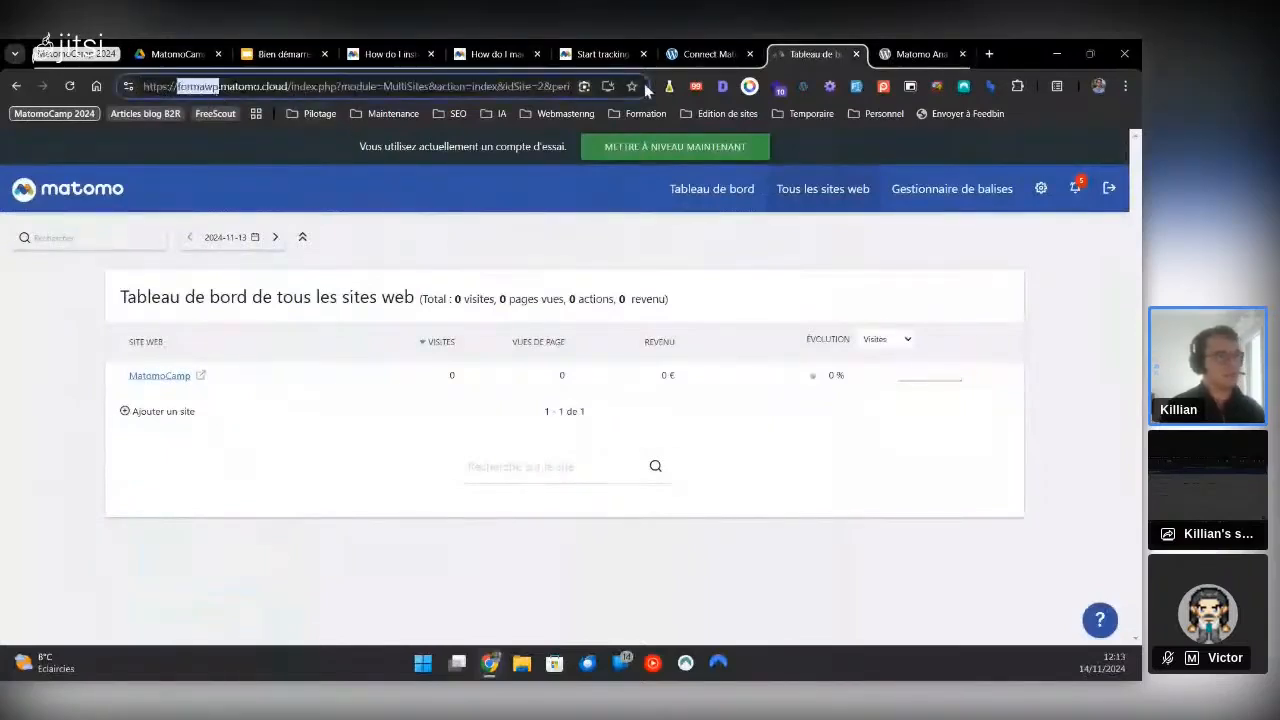
pyautogui.click(689, 55)
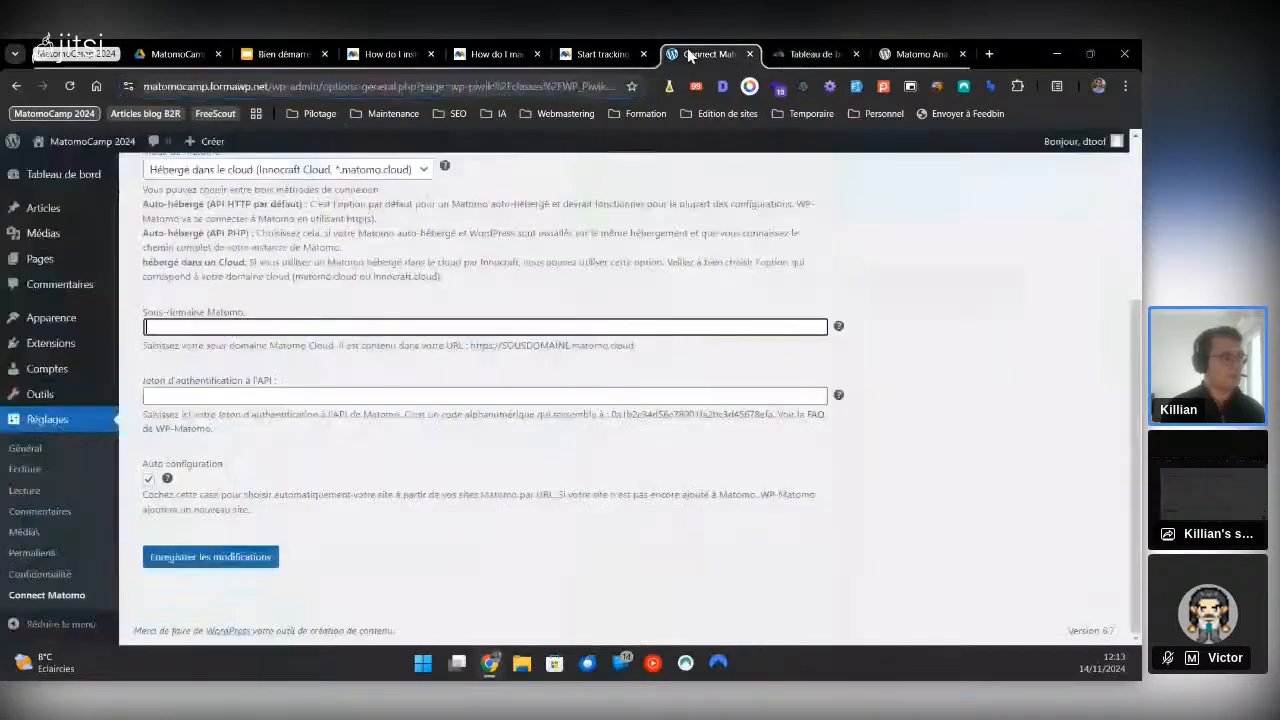
pyautogui.hotkey('ctrl', 'v')
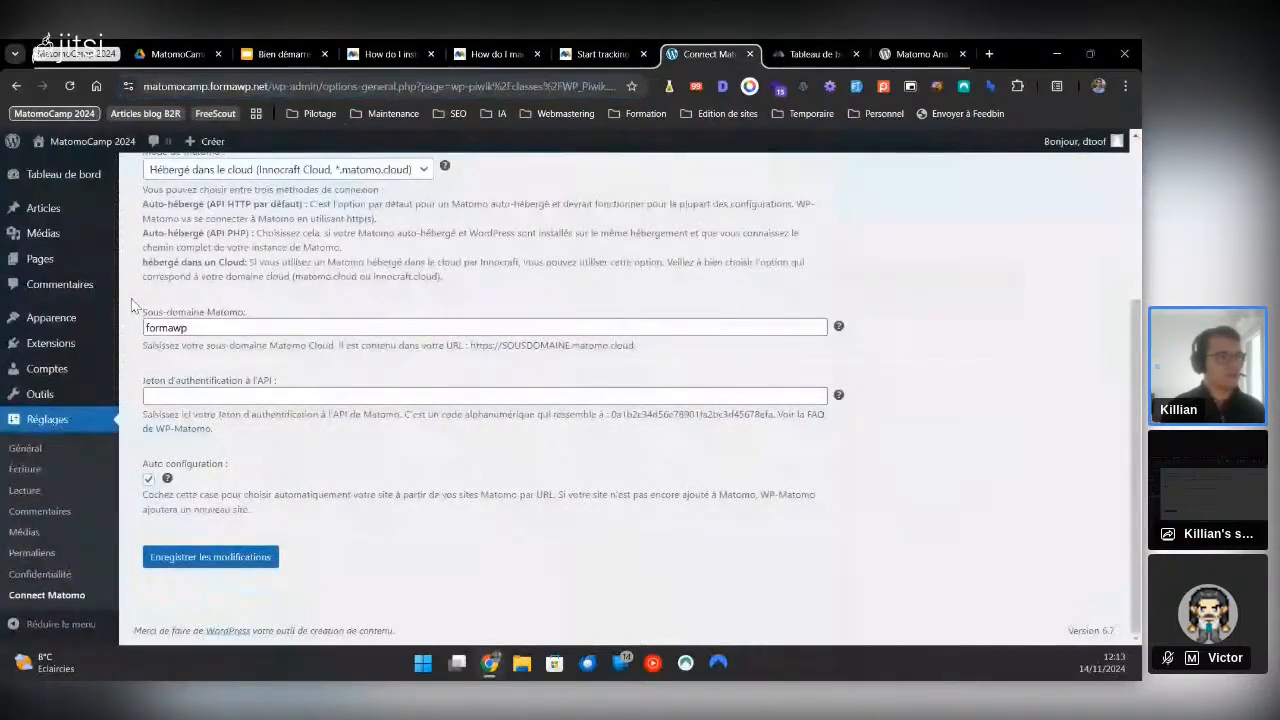
# Go to the personal security settings in Matomo and start creating a new authentication token for the plugin's API token field
pyautogui.click(257, 397)
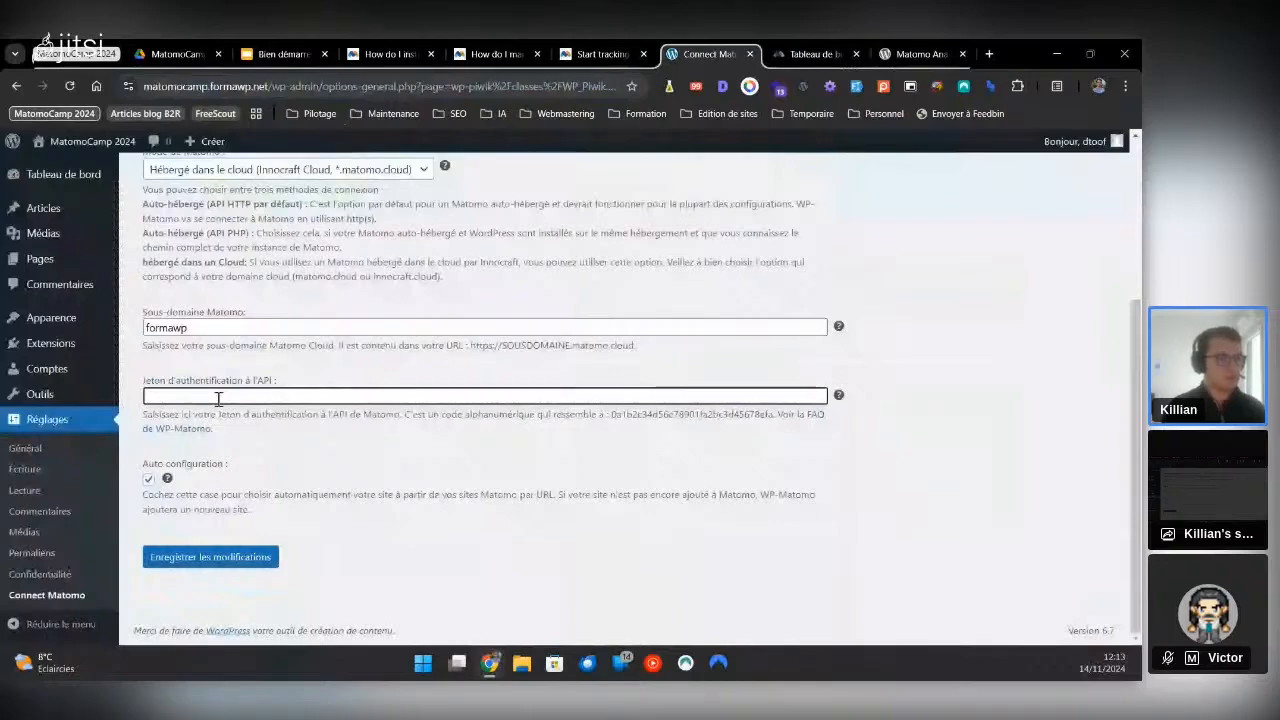
pyautogui.moveTo(611, 414); pyautogui.dragTo(768, 419)
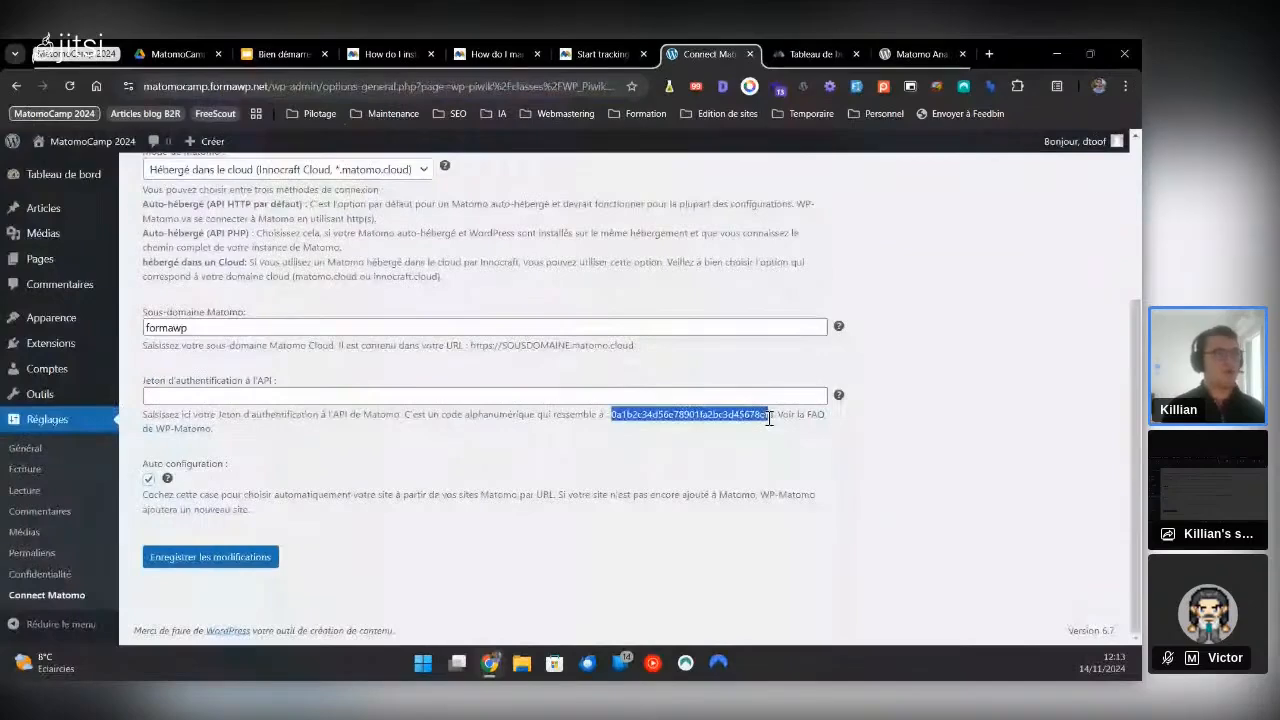
pyautogui.click(827, 55)
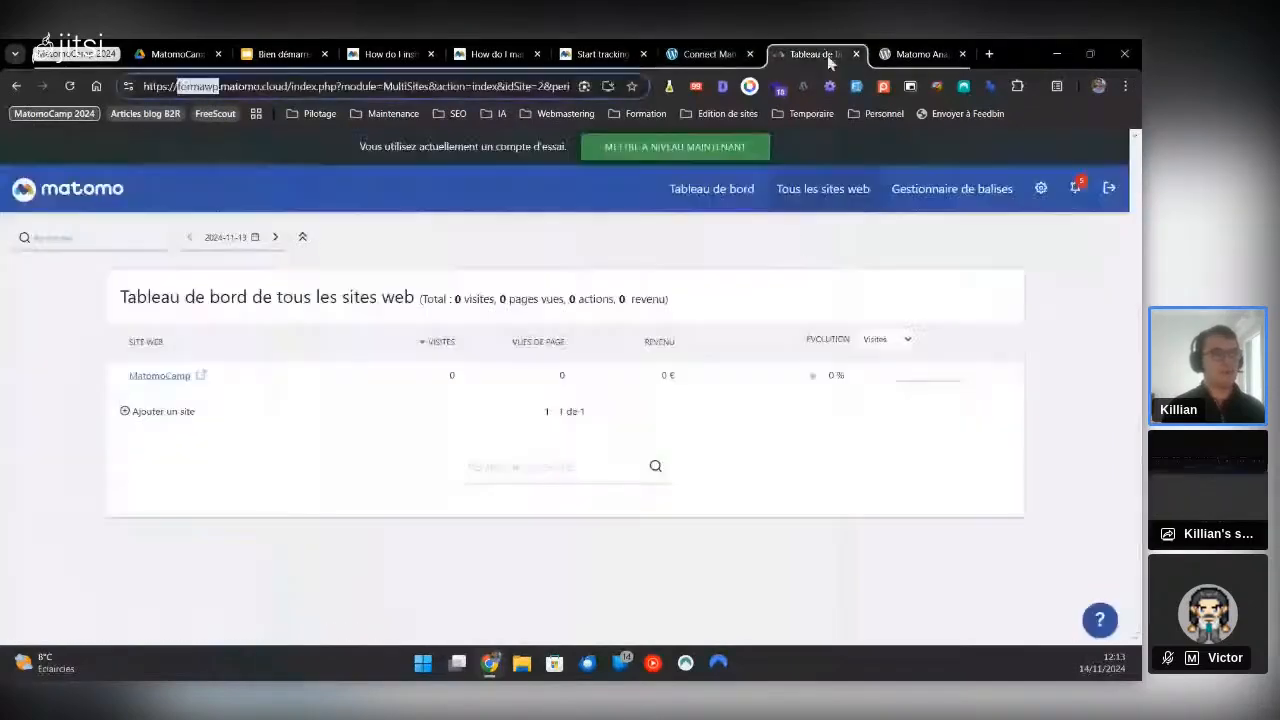
pyautogui.click(1041, 188)
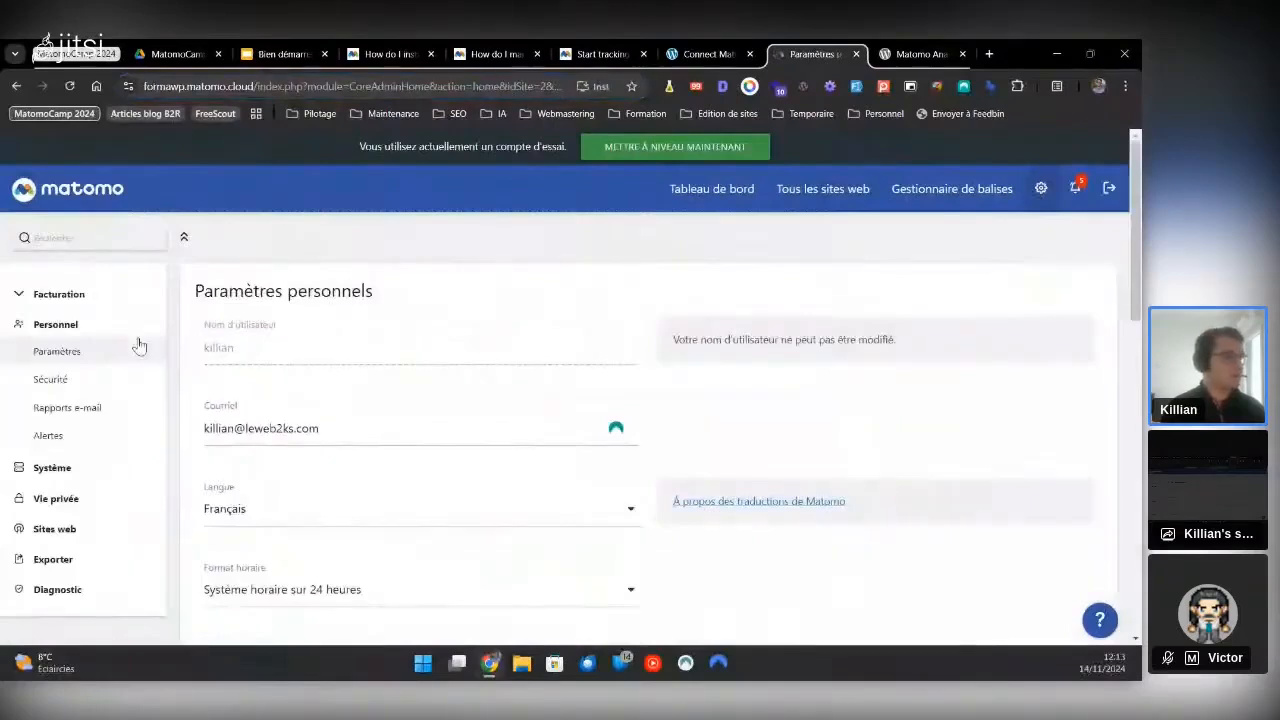
pyautogui.click(58, 380)
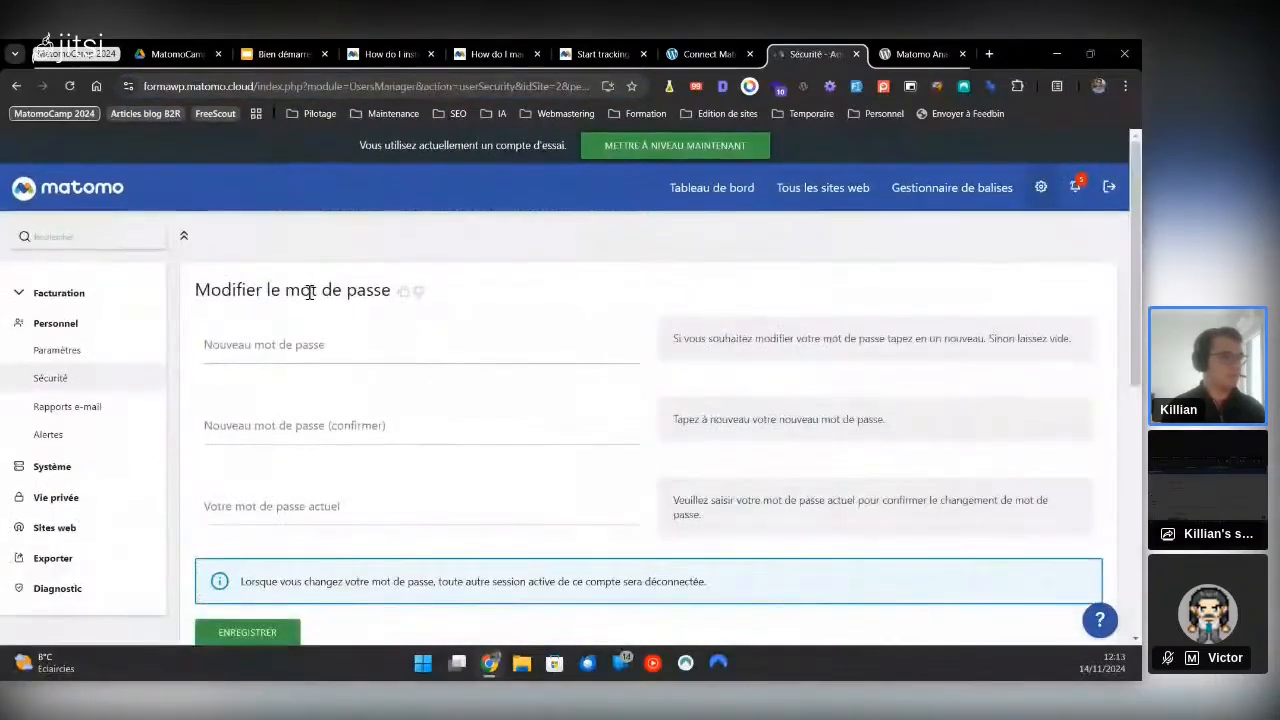
pyautogui.scroll(-1, 310, 292)
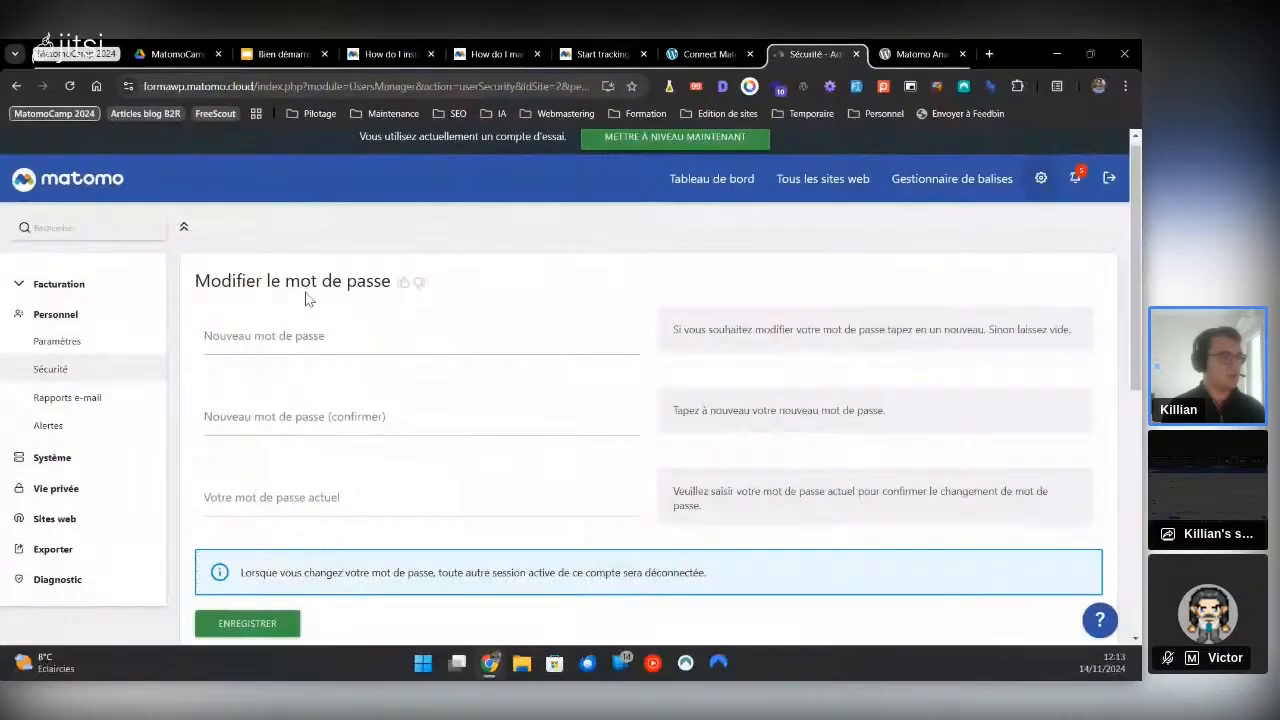
pyautogui.scroll(-10, 330, 360)
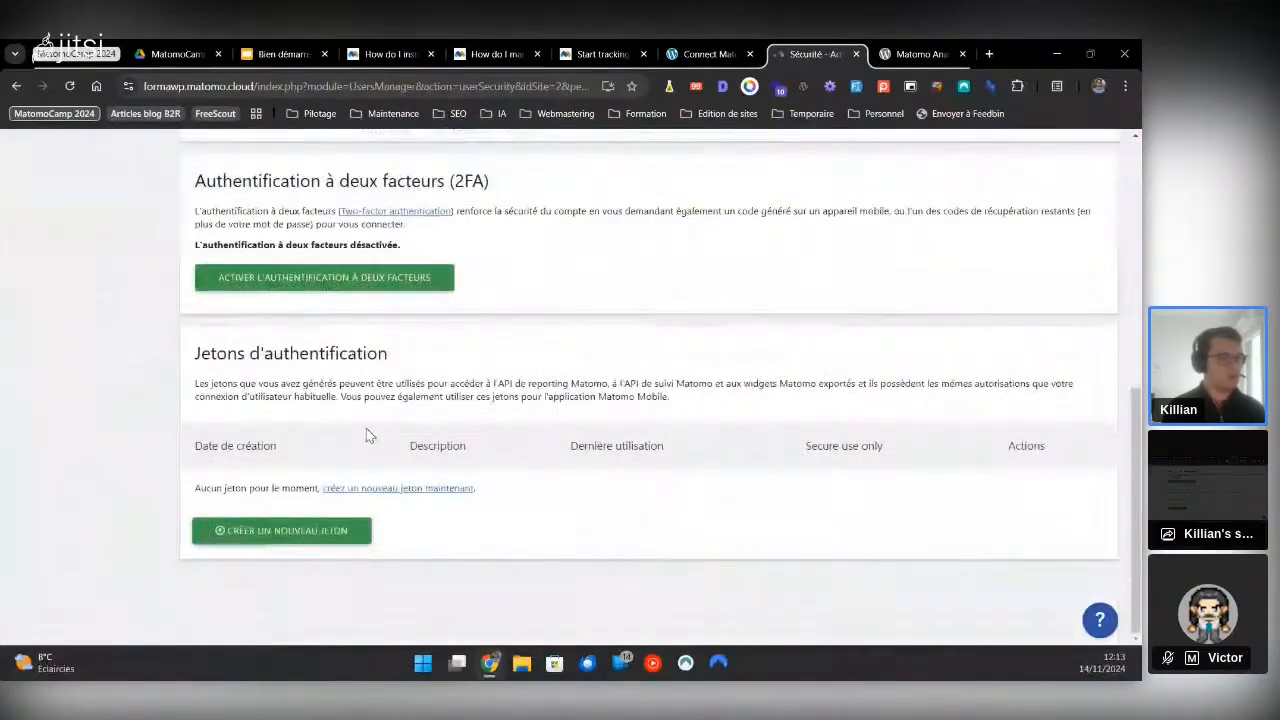
pyautogui.click(283, 530)
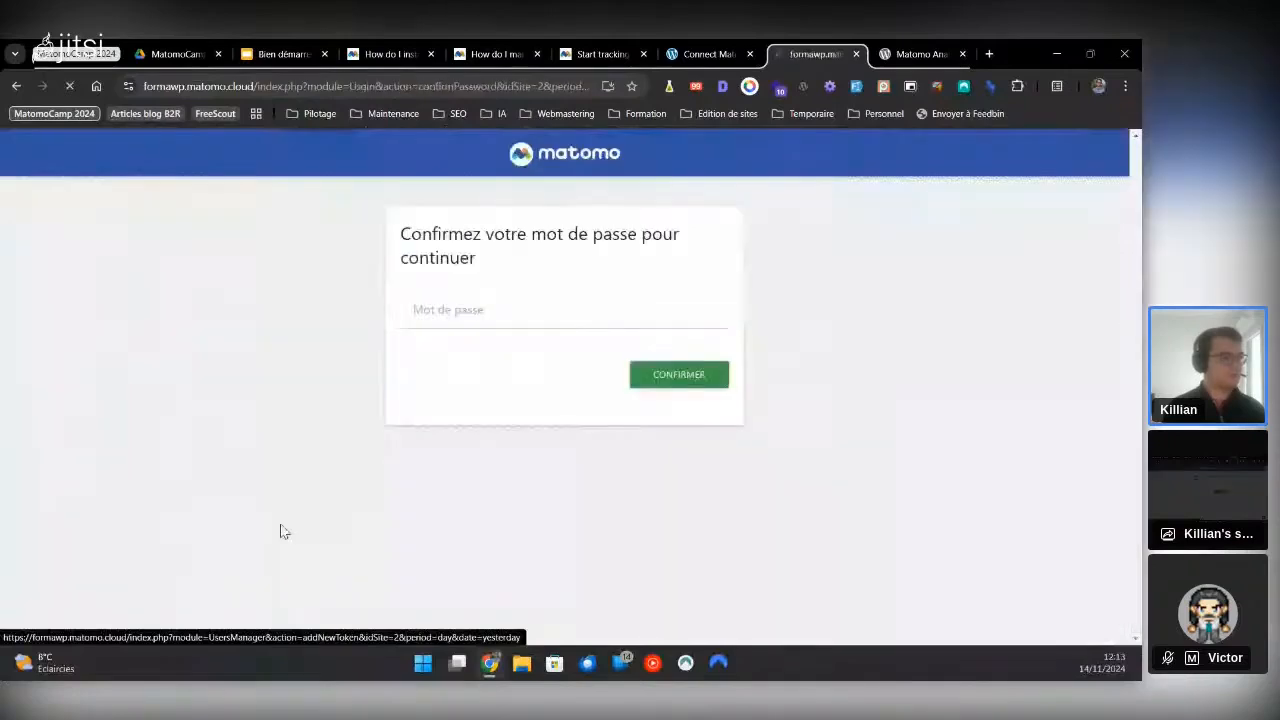
# Enter the Matomo account password to confirm access to the token creation form
pyautogui.click(446, 322)
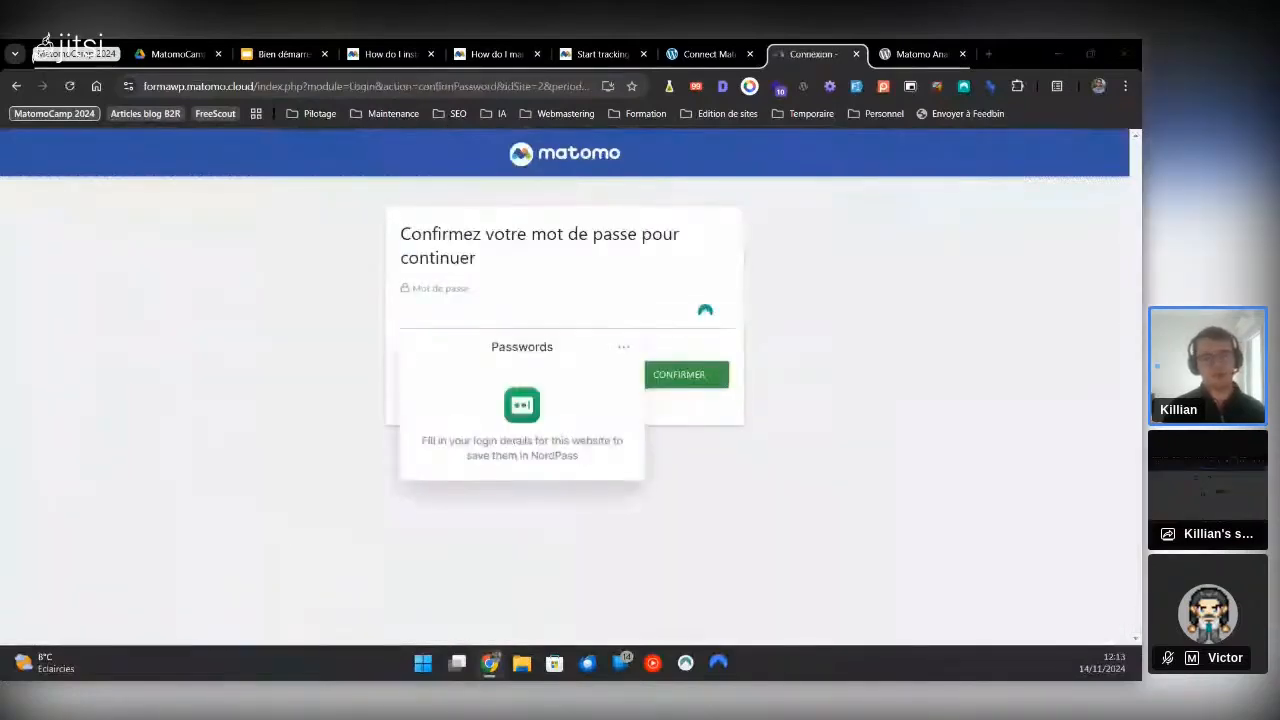
pyautogui.click(563, 306)
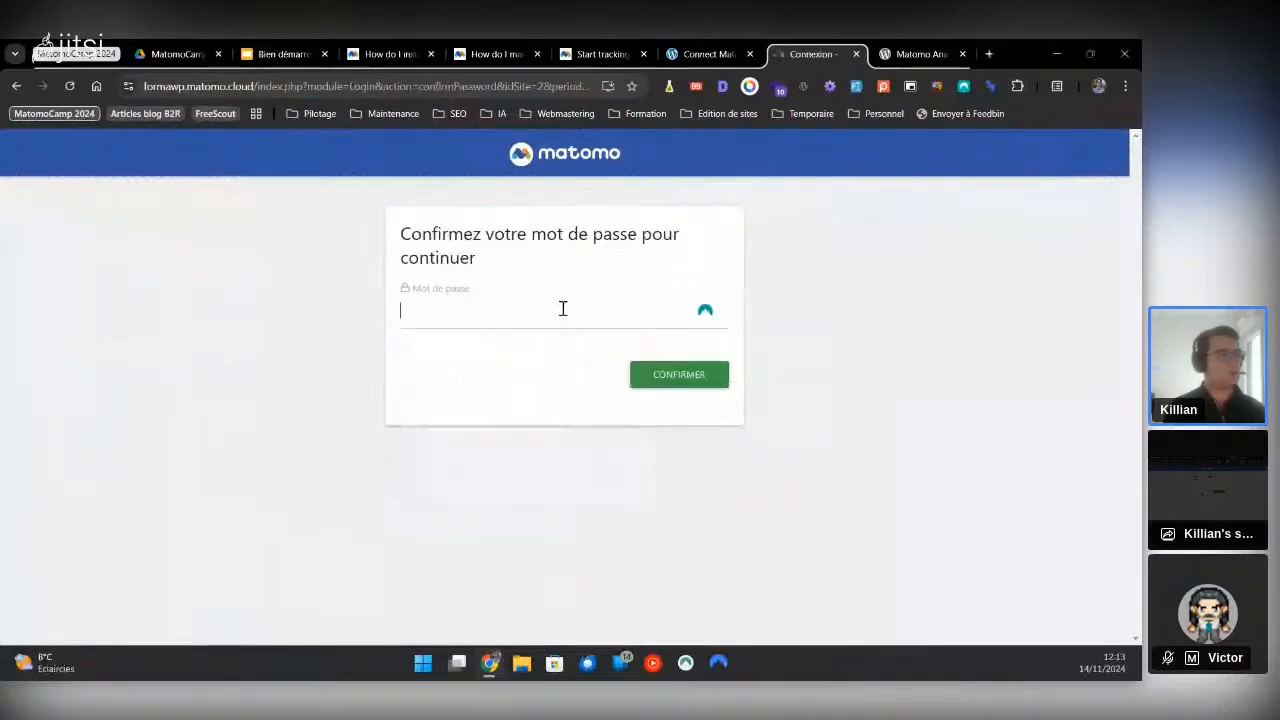
pyautogui.hotkey('ctrl', 'v')
pyautogui.click(679, 375)
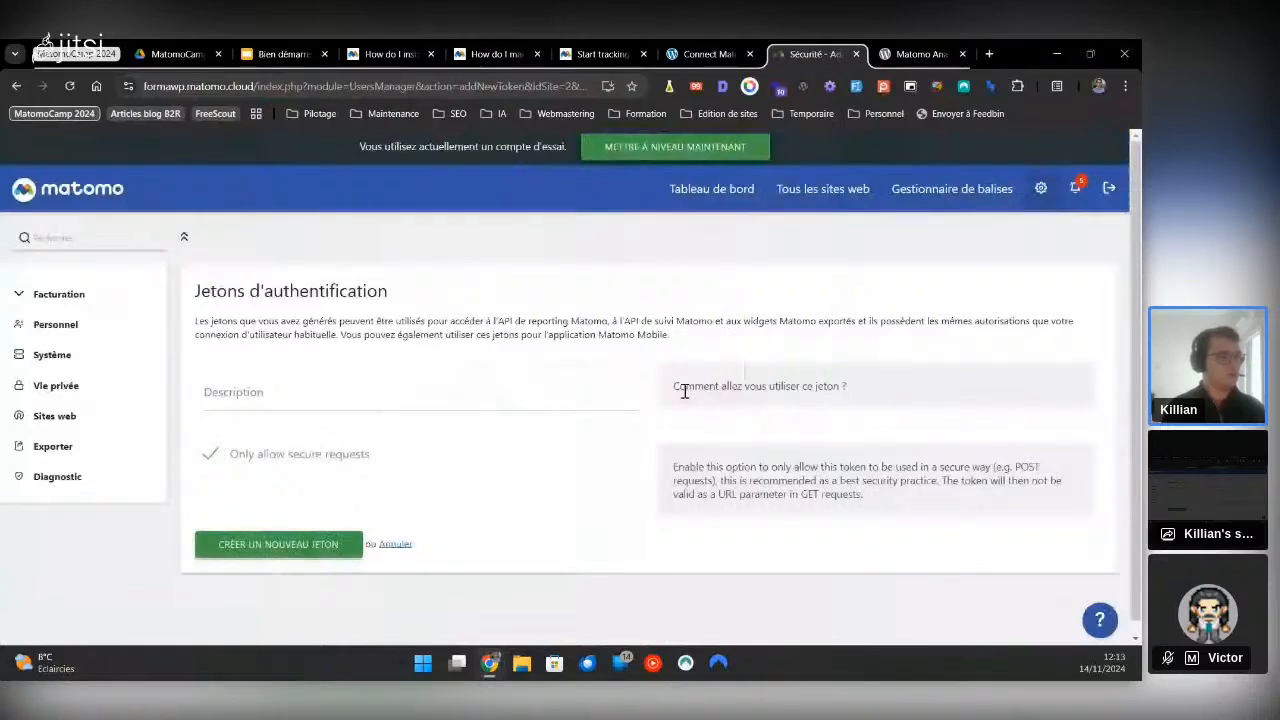
# Create an authentication token with the description "formawp.net", leaving it limited to secure requests
pyautogui.click(286, 389)
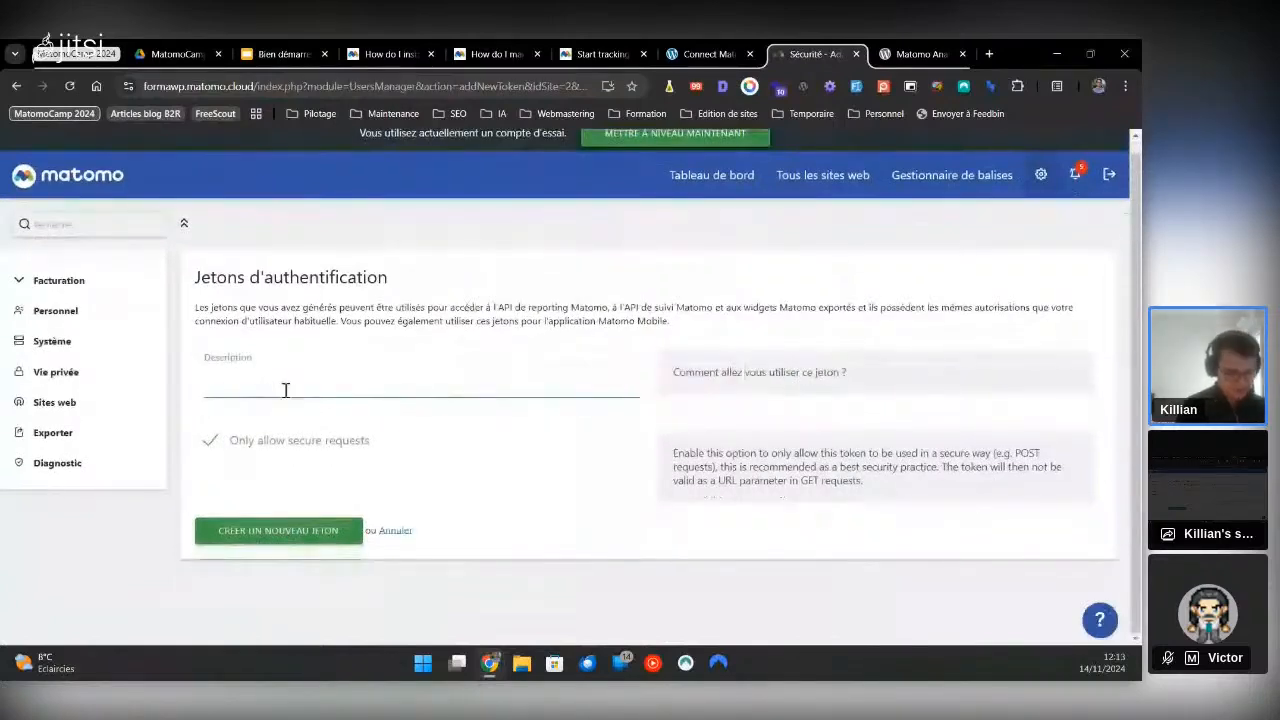
pyautogui.write('formawp')
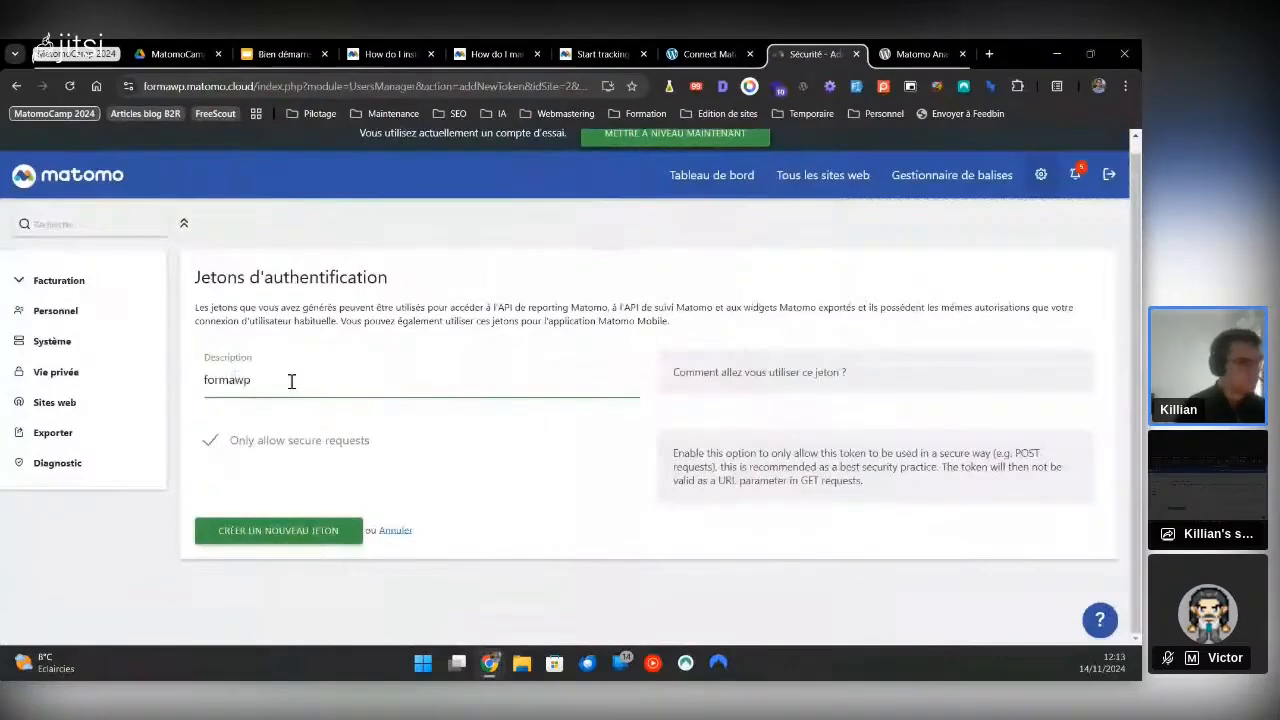
pyautogui.write('.net')
pyautogui.click(224, 366)
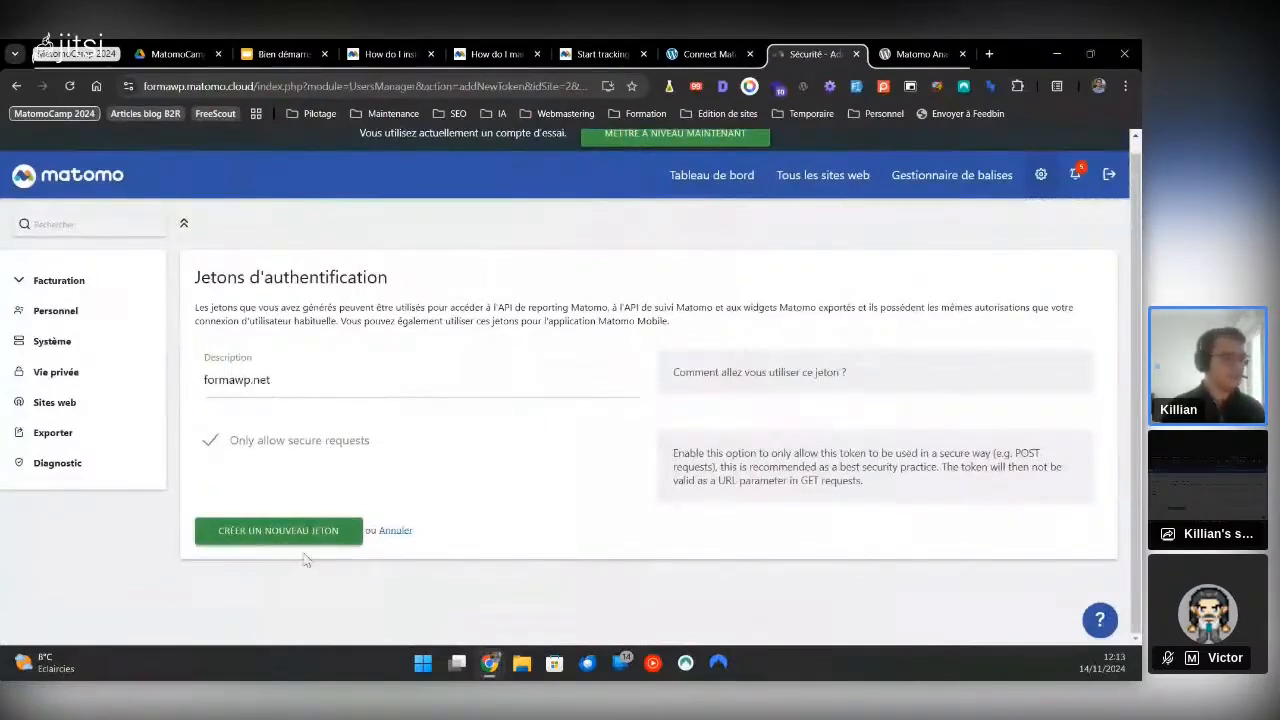
pyautogui.click(262, 538)
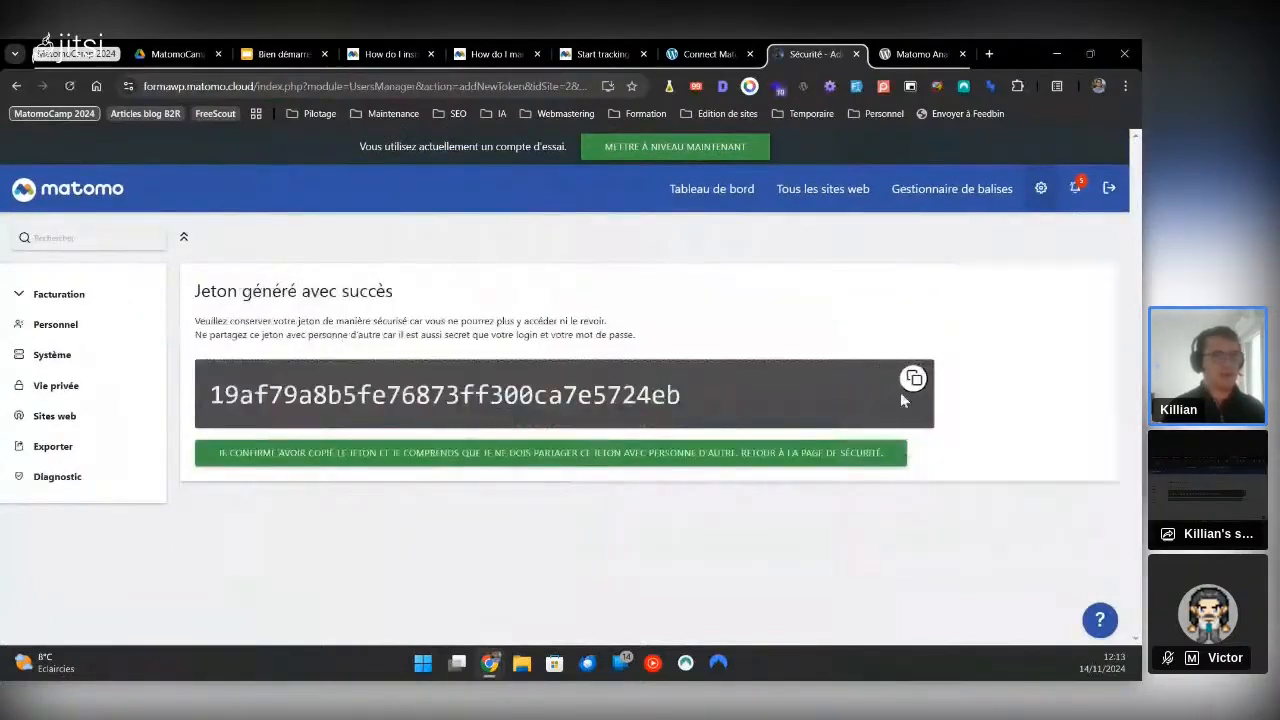
# Copy the generated authentication token and confirm the copy to return to the security page
pyautogui.click(912, 380)
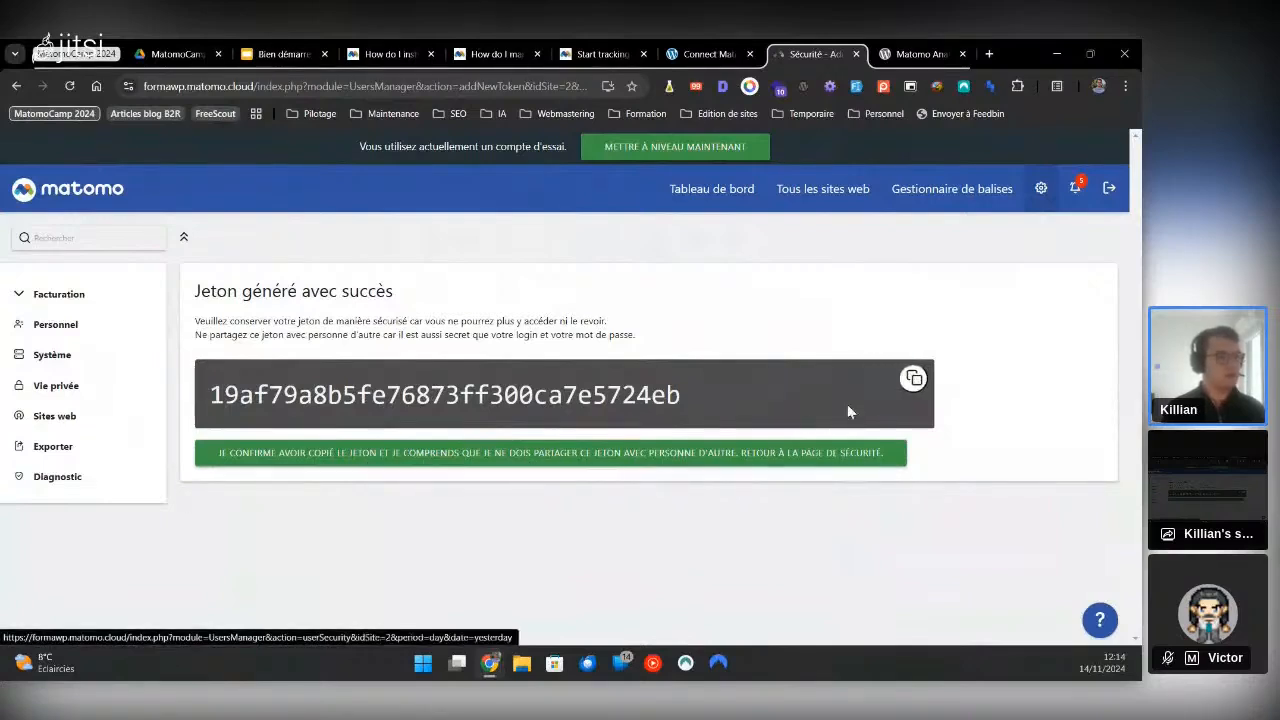
pyautogui.click(561, 460)
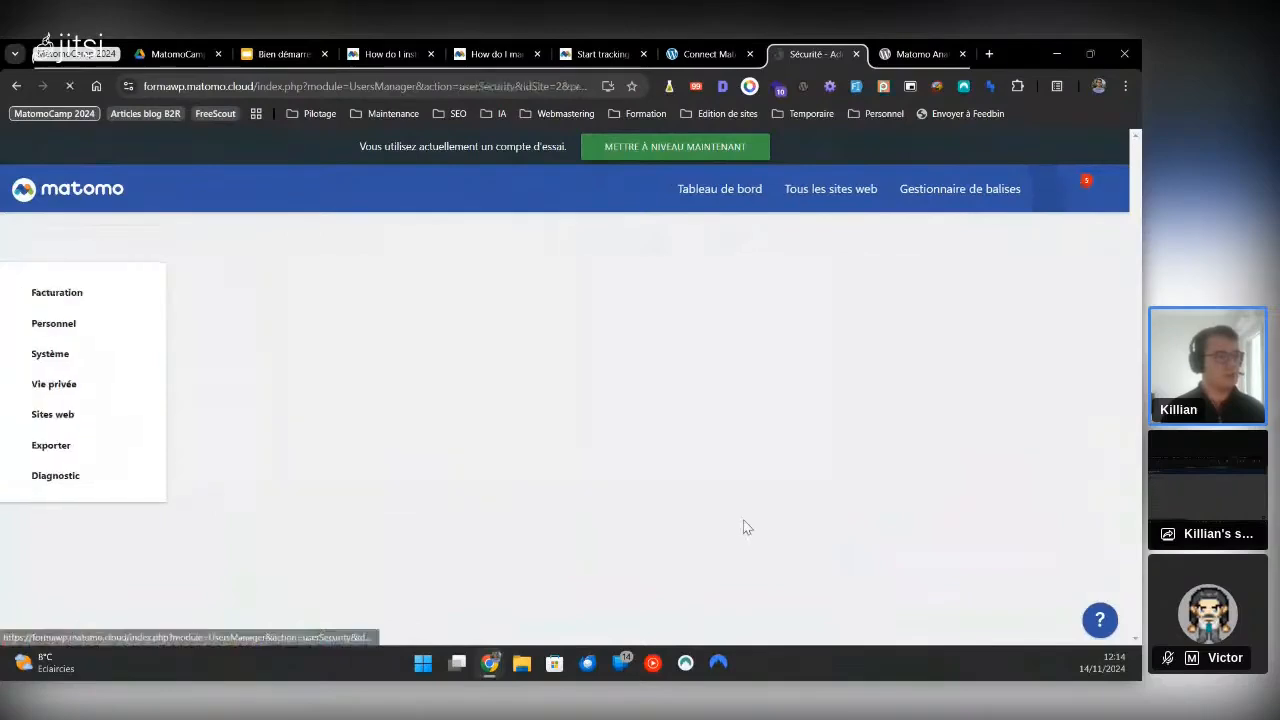
pyautogui.scroll(-1, 660, 457)
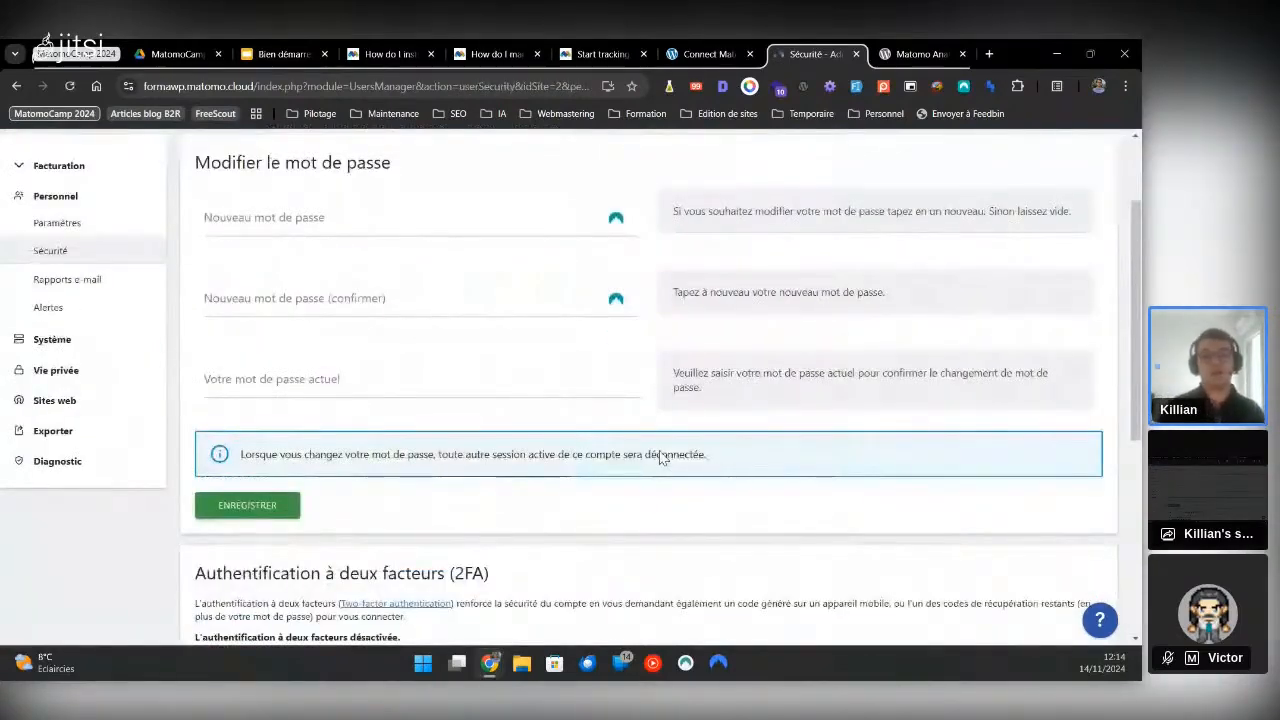
# Paste the copied authentication token into the API token field of the Connect Matomo settings in WordPress and save the changes
pyautogui.scroll(-4, 660, 457)
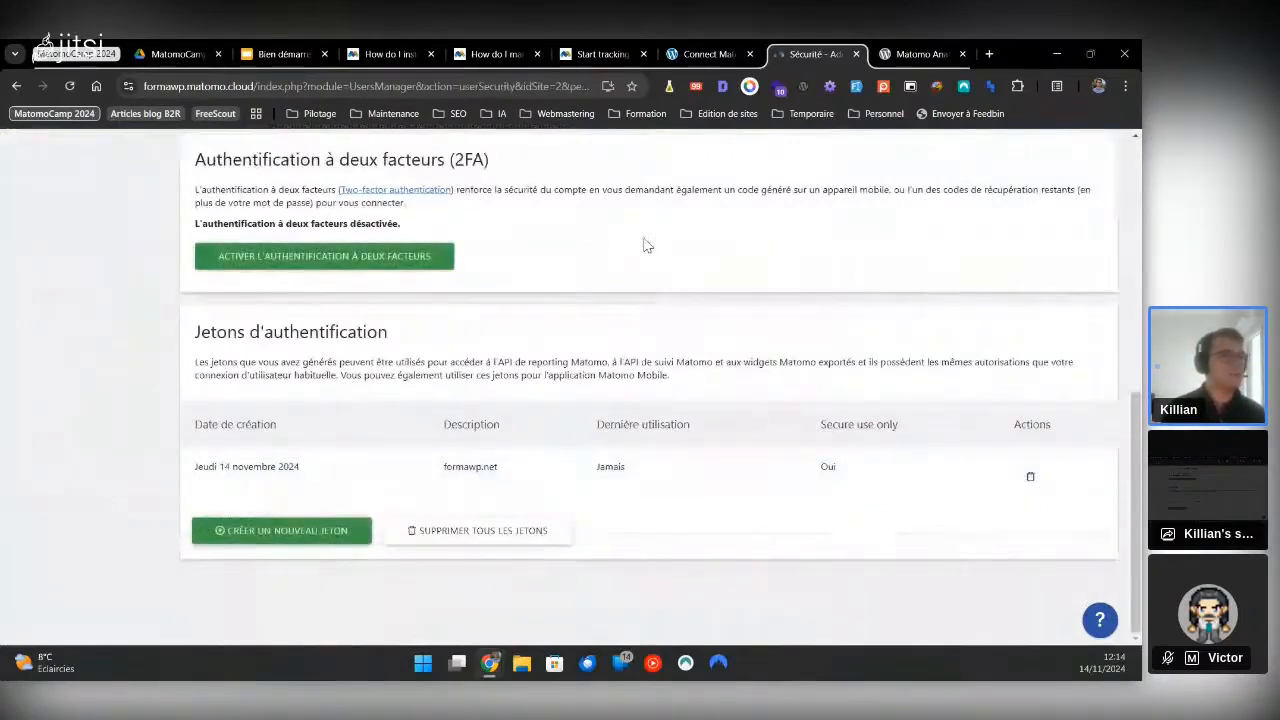
pyautogui.click(697, 54)
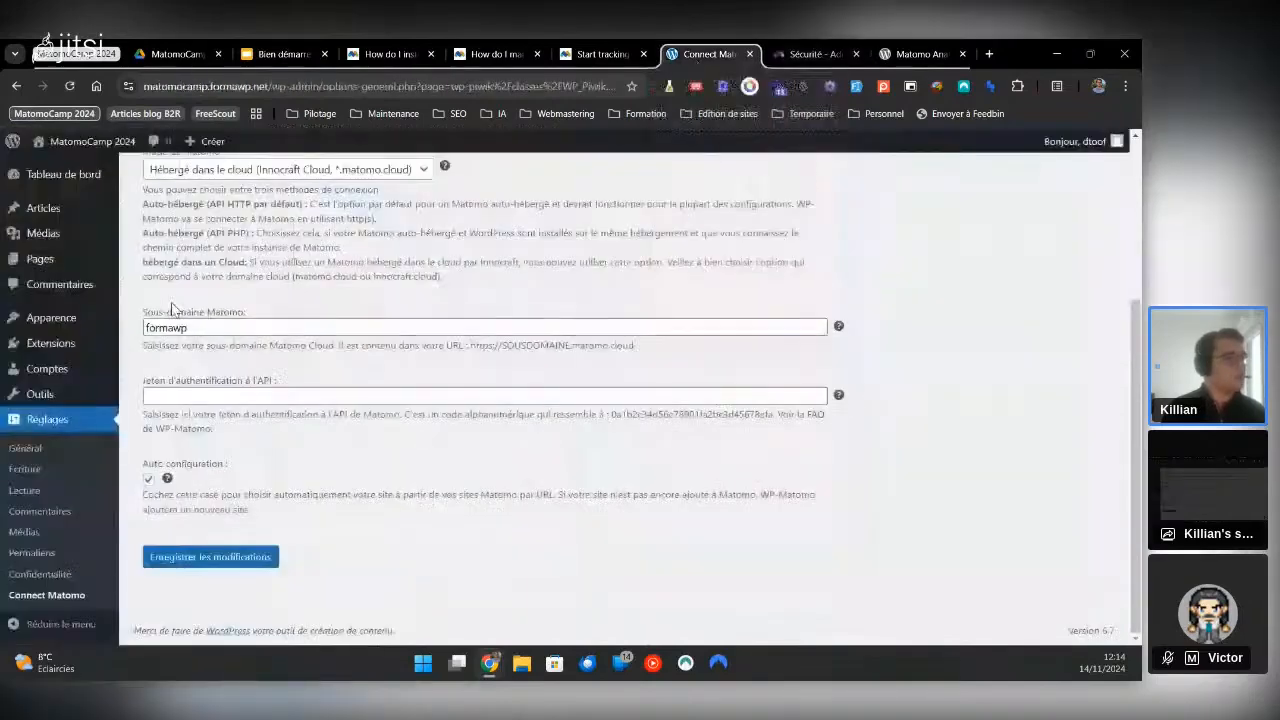
pyautogui.click(150, 395)
pyautogui.hotkey('ctrl', 'v')
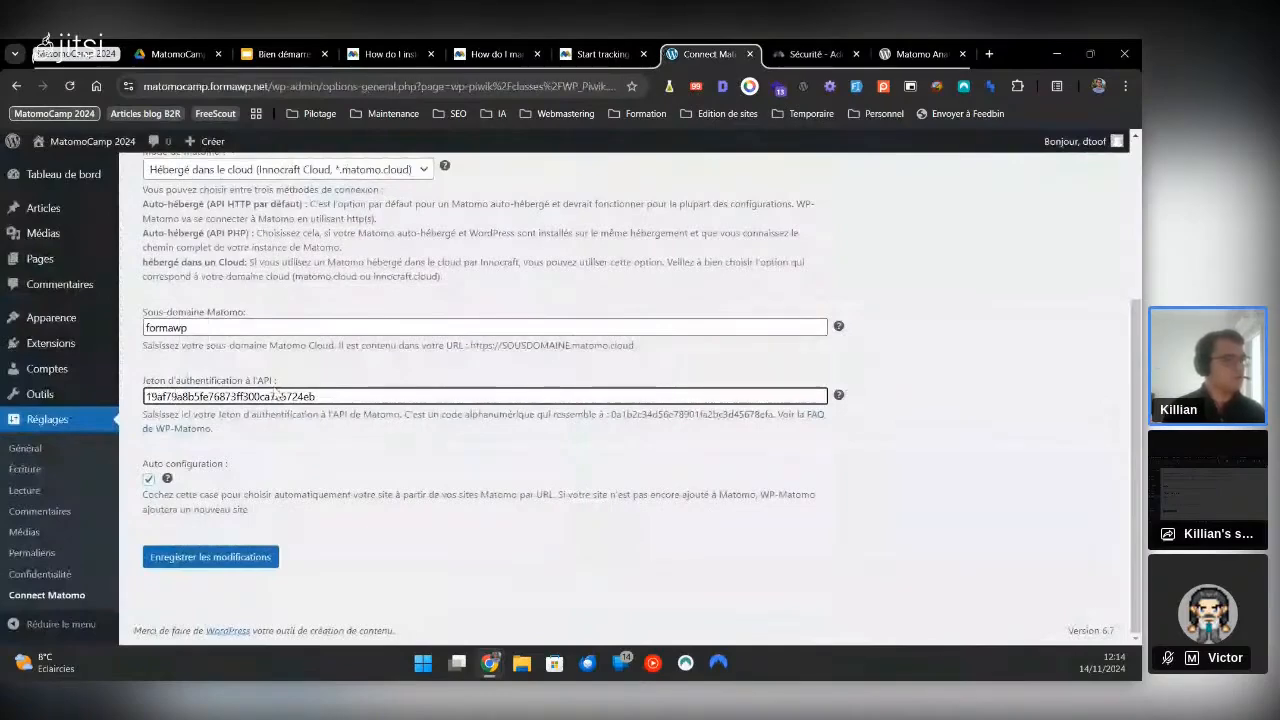
pyautogui.click(206, 562)
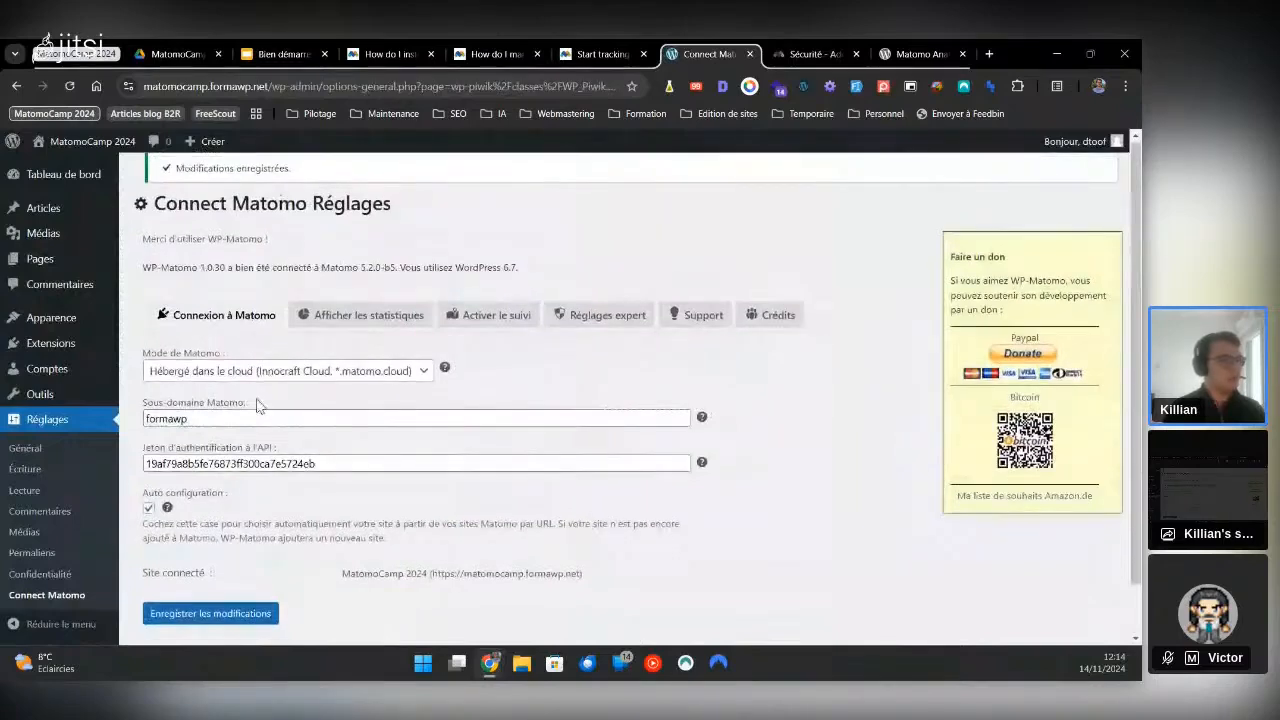
# Check which site the plugin is connected to and look for it in Matomo's dashboard of all websites
pyautogui.scroll(-1, 256, 404)
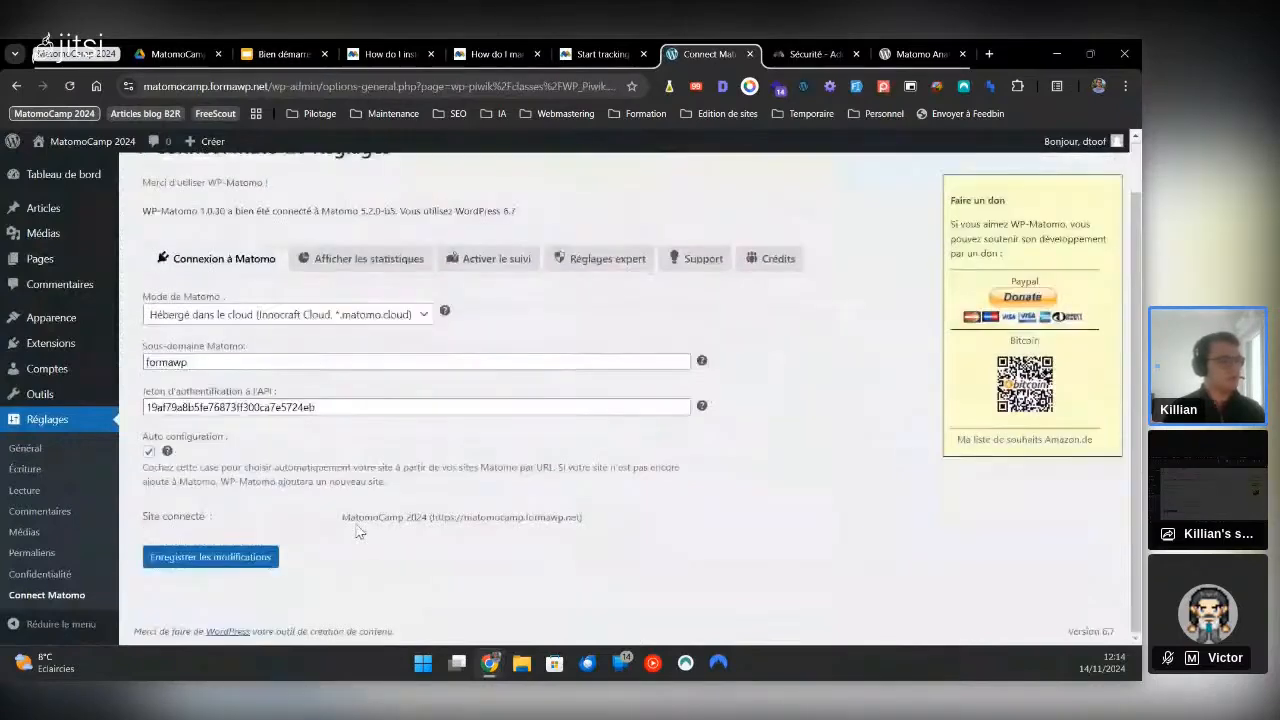
pyautogui.moveTo(342, 517); pyautogui.dragTo(566, 518)
pyautogui.click(568, 517)
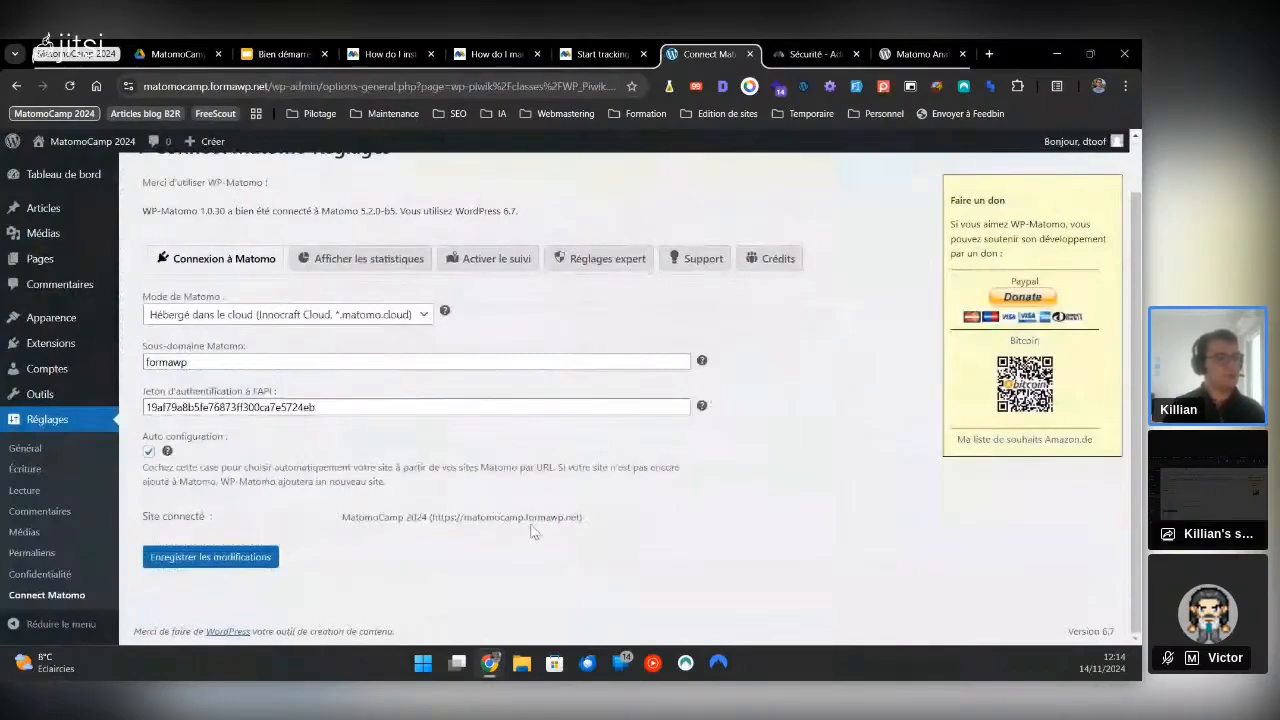
pyautogui.click(803, 57)
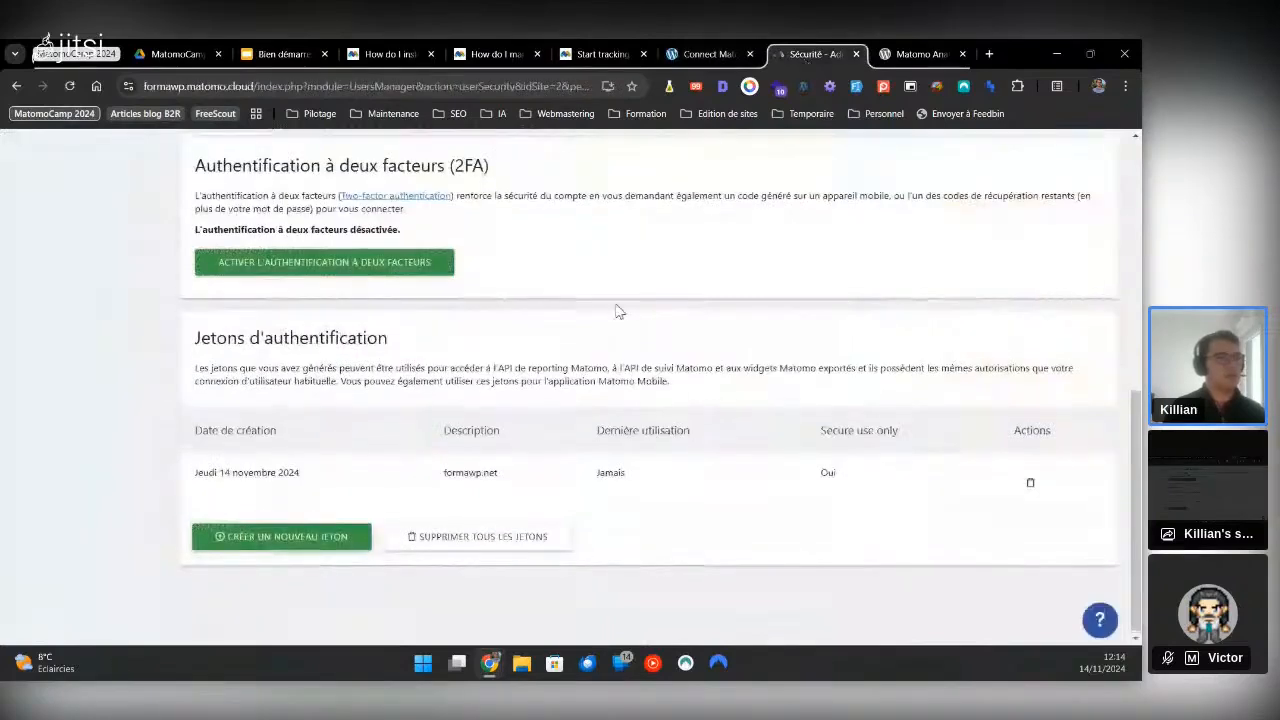
pyautogui.scroll(5, 614, 309)
pyautogui.click(843, 208)
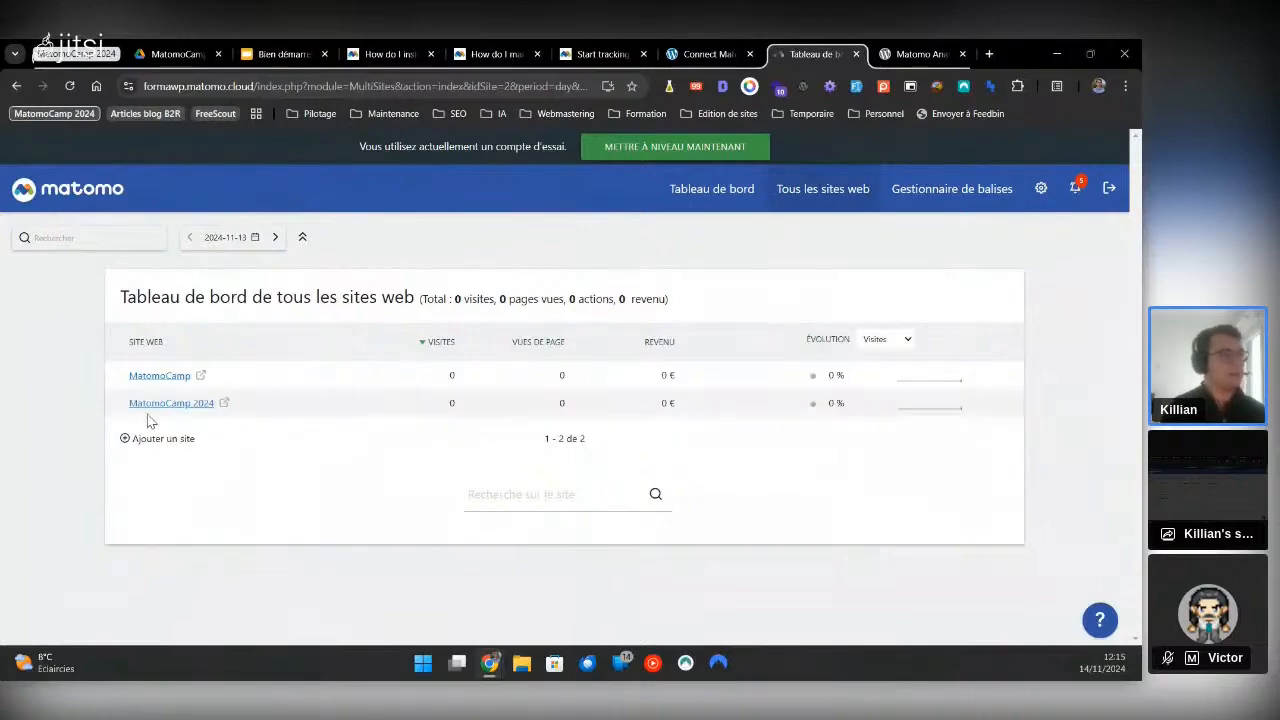
# Set the plugin's tracking code option to "Suivi par défaut" in WordPress and save the changes
pyautogui.click(708, 53)
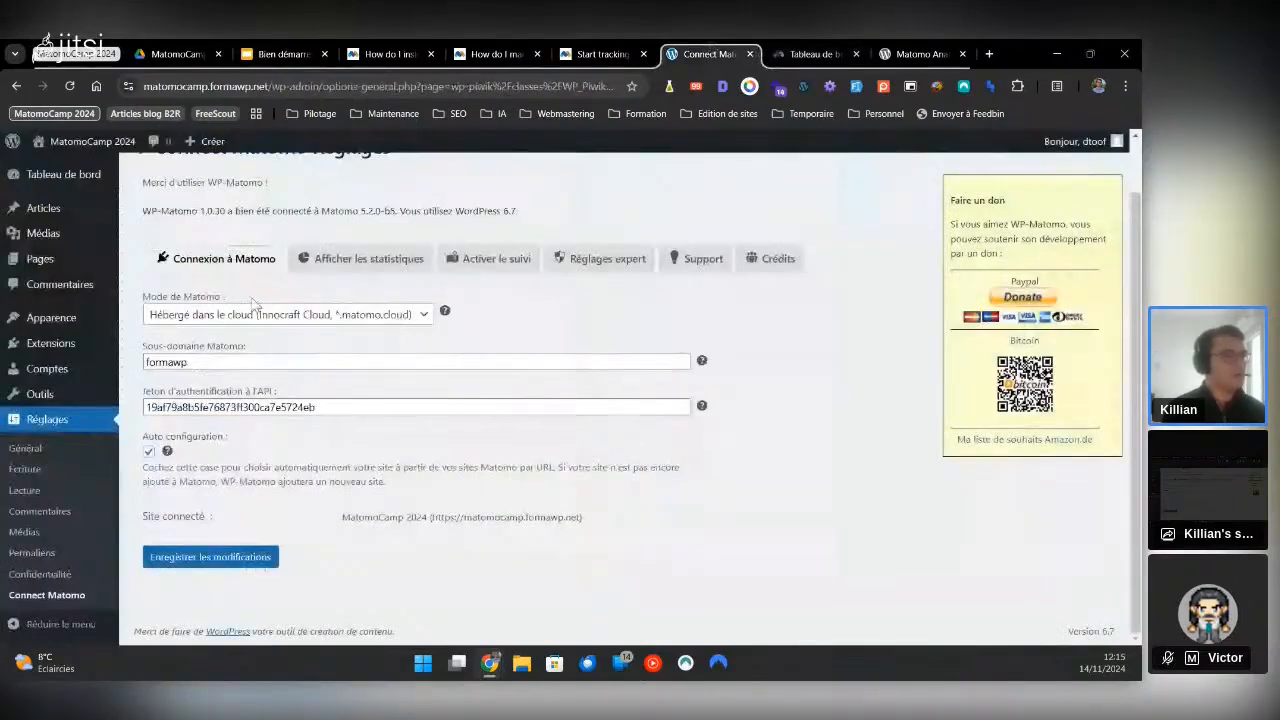
pyautogui.click(493, 262)
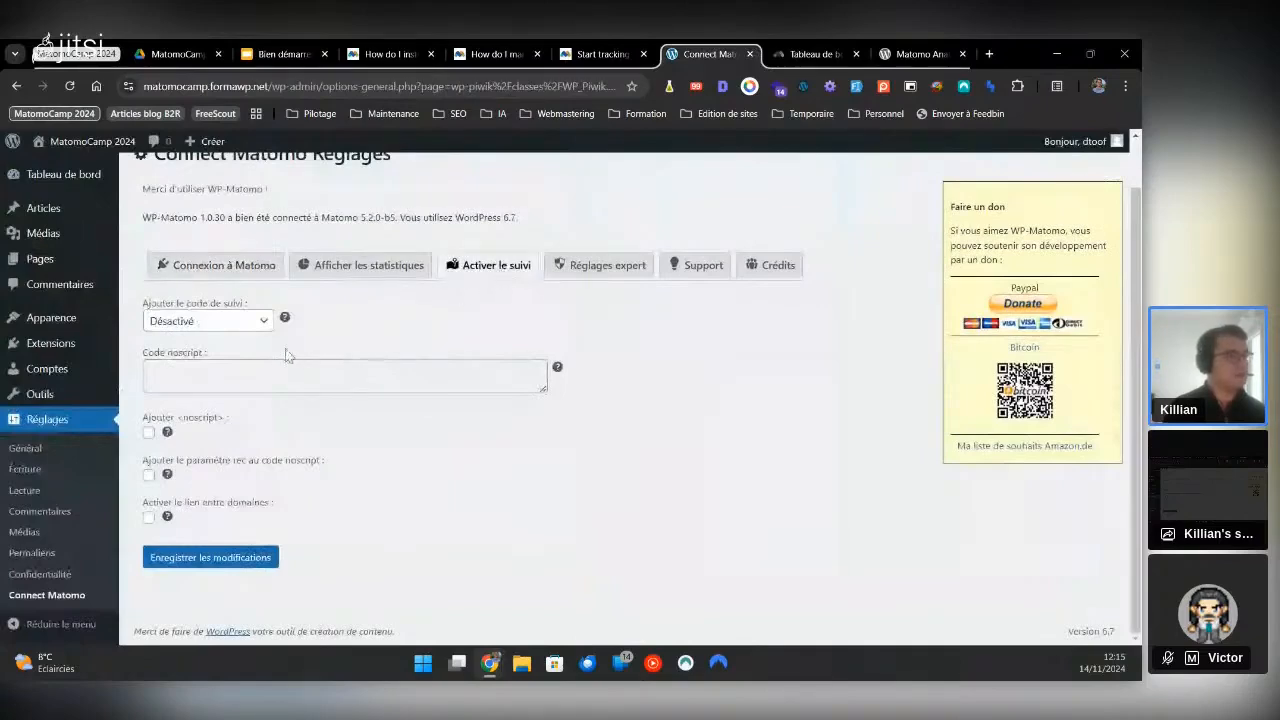
pyautogui.click(170, 318)
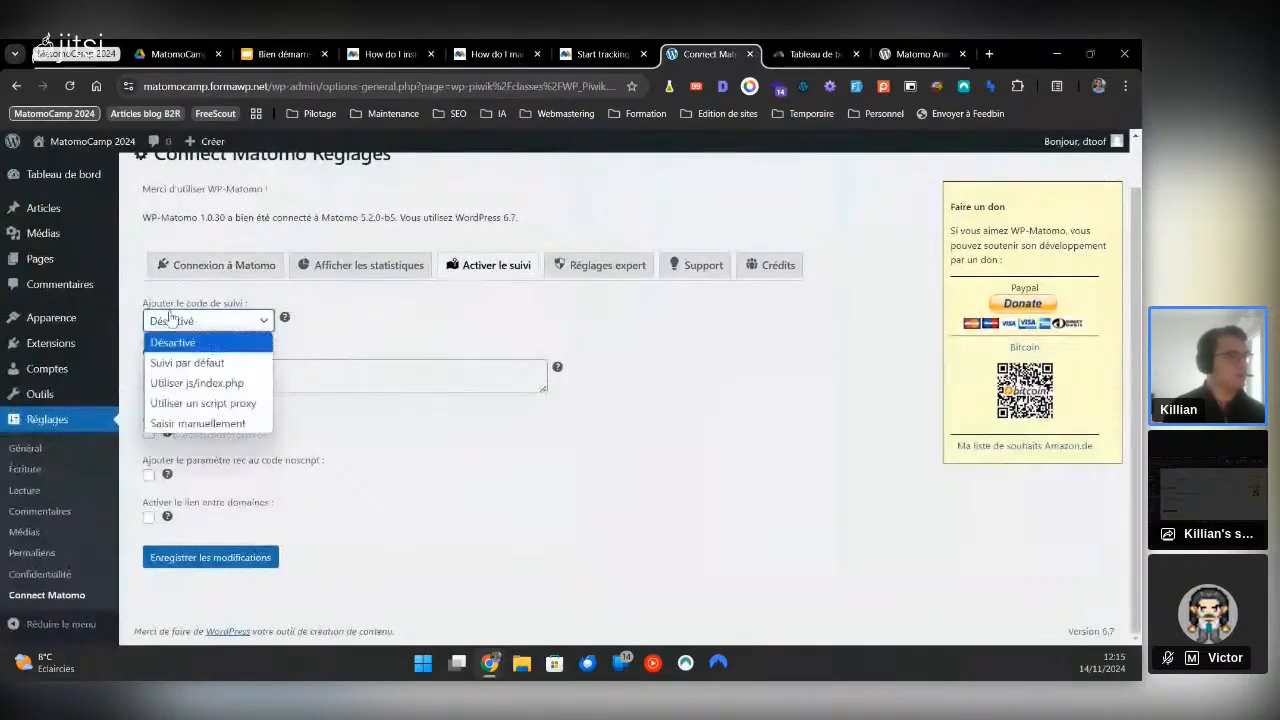
pyautogui.click(192, 366)
pyautogui.scroll(-5, 677, 357)
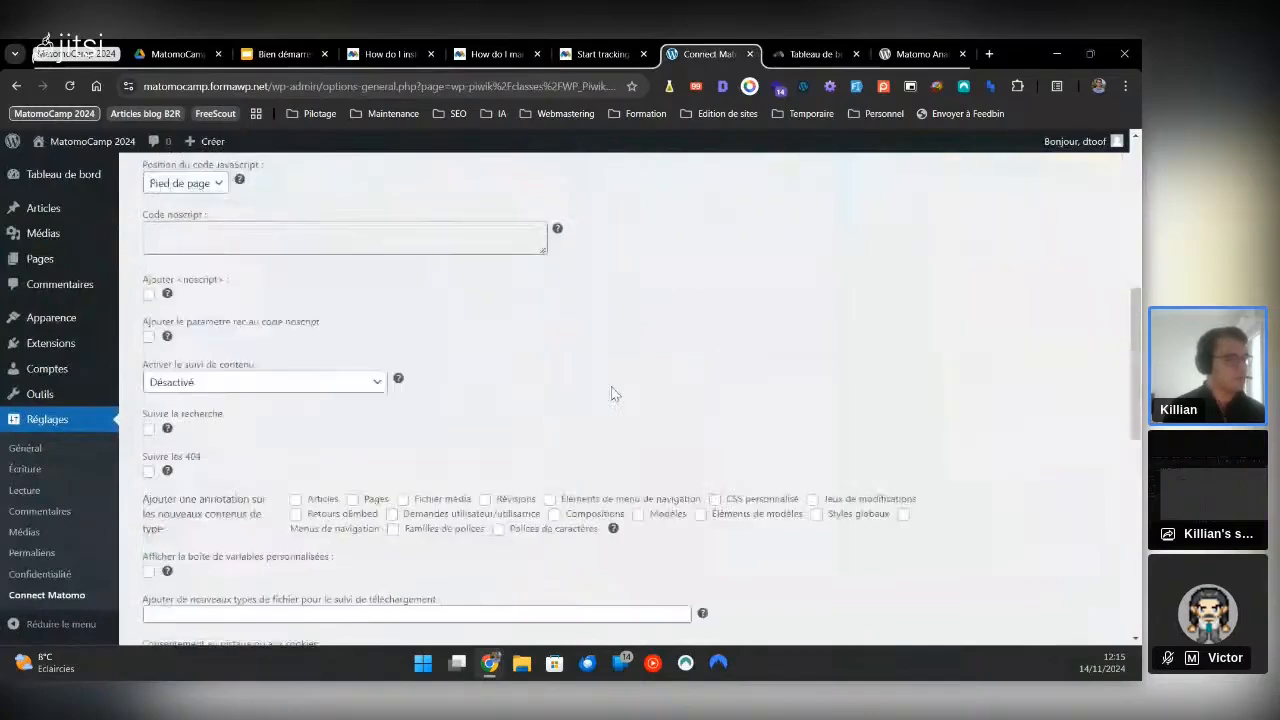
pyautogui.scroll(-3, 529, 491)
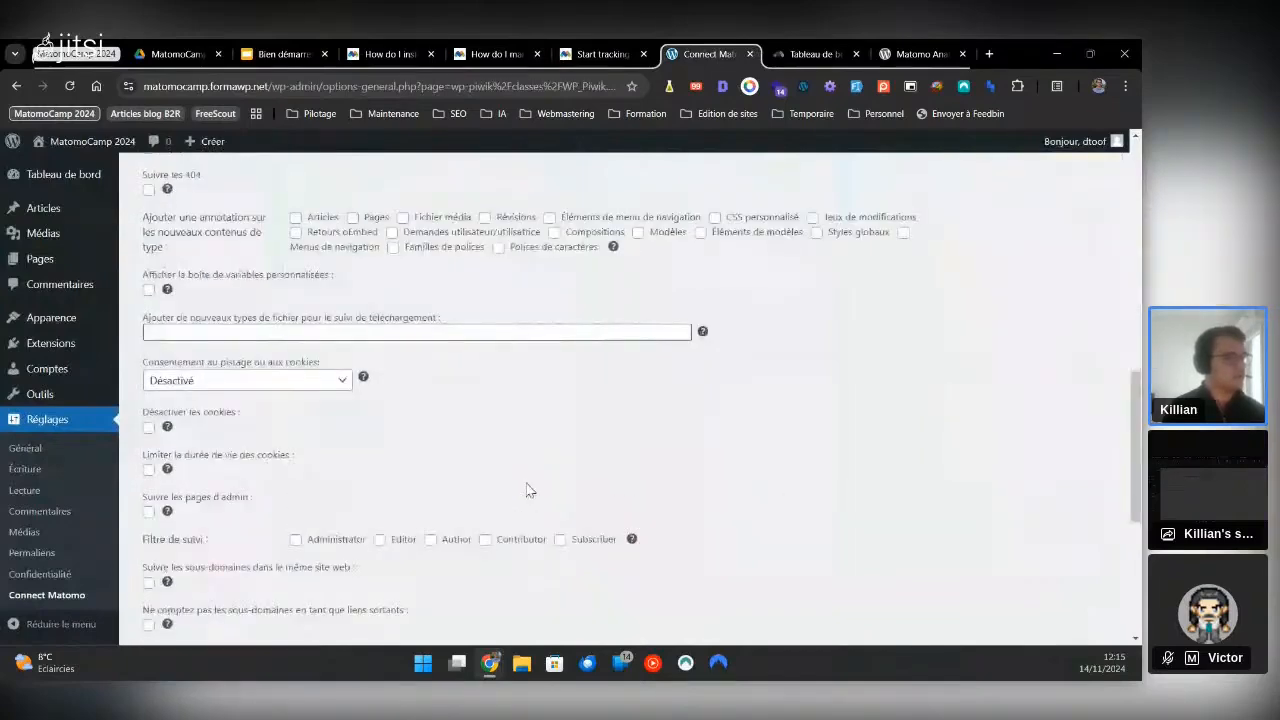
pyautogui.scroll(-4, 529, 491)
pyautogui.click(236, 568)
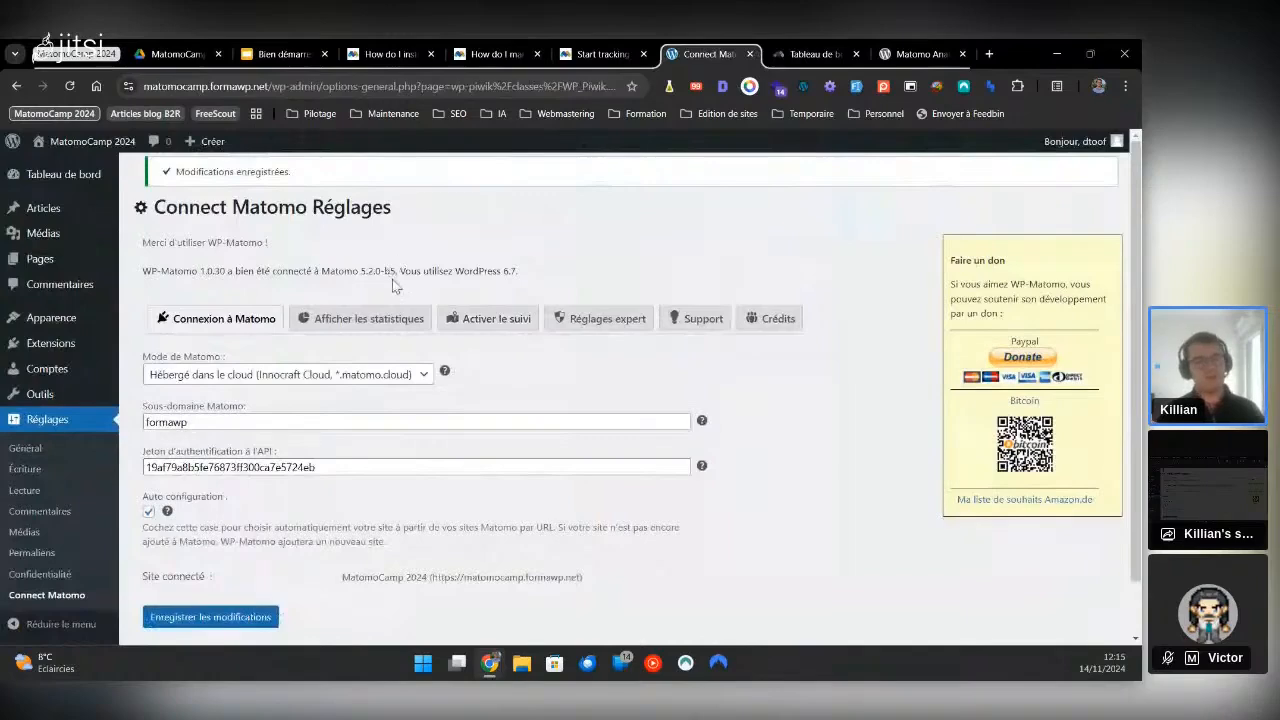
# Examine the generated tracking code in the plugin's tracking settings and locate the site ID in its setSiteId line
pyautogui.click(466, 320)
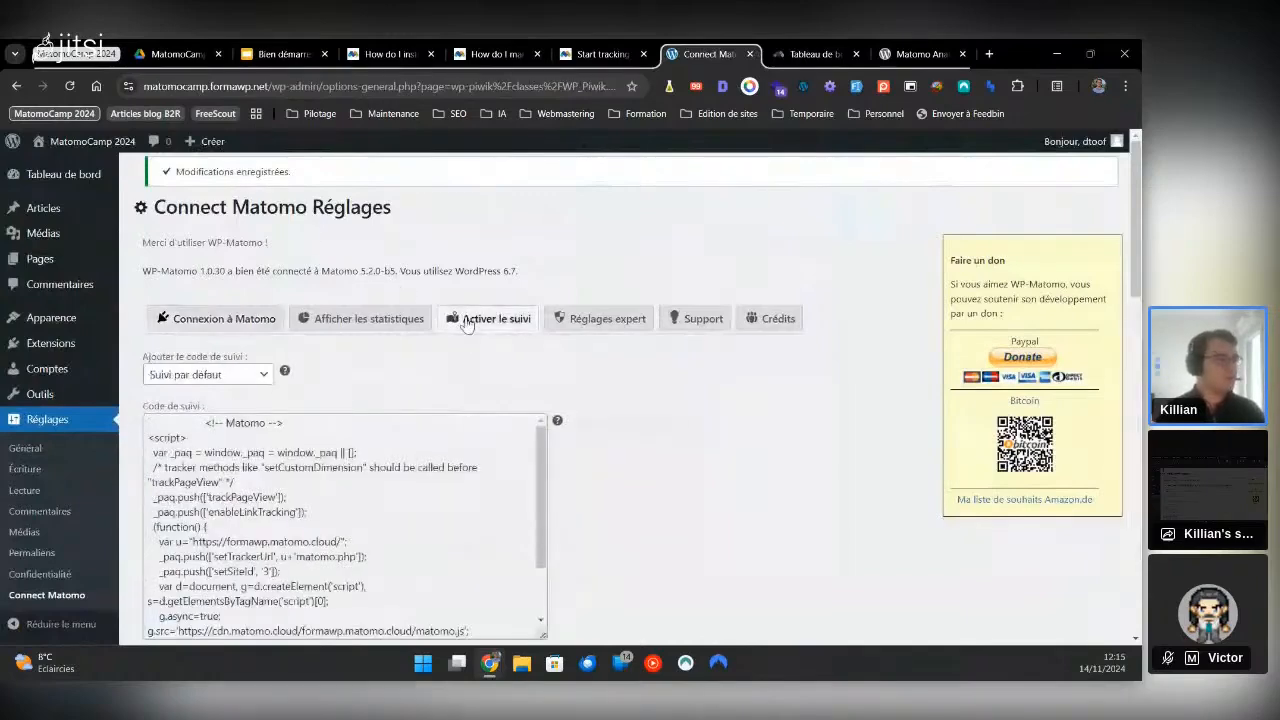
pyautogui.scroll(-1, 233, 323)
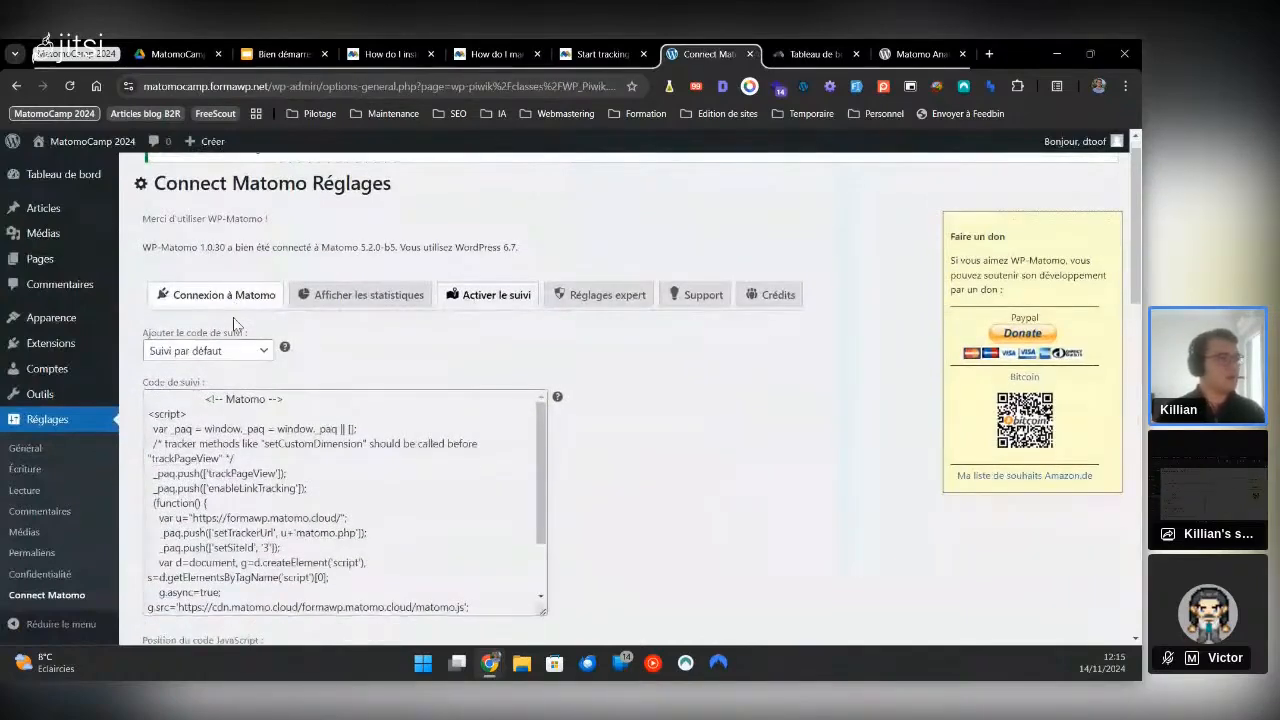
pyautogui.scroll(-2, 233, 320)
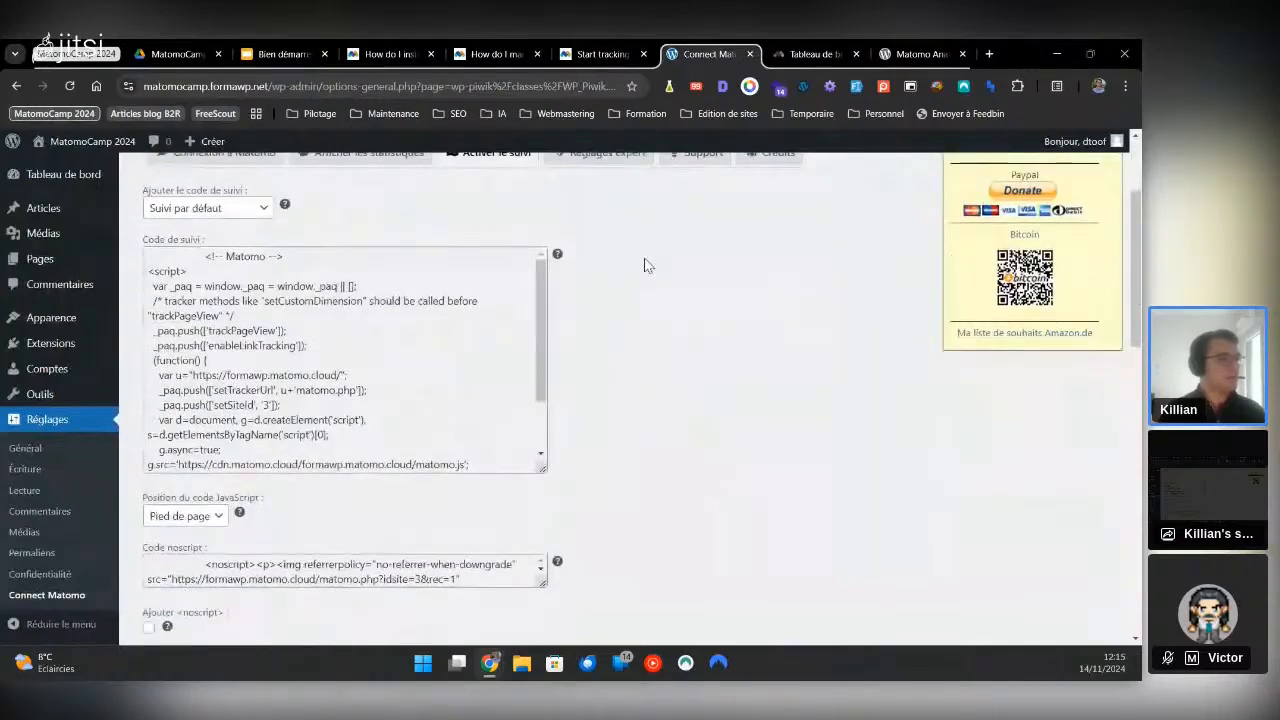
pyautogui.scroll(-2, 640, 270)
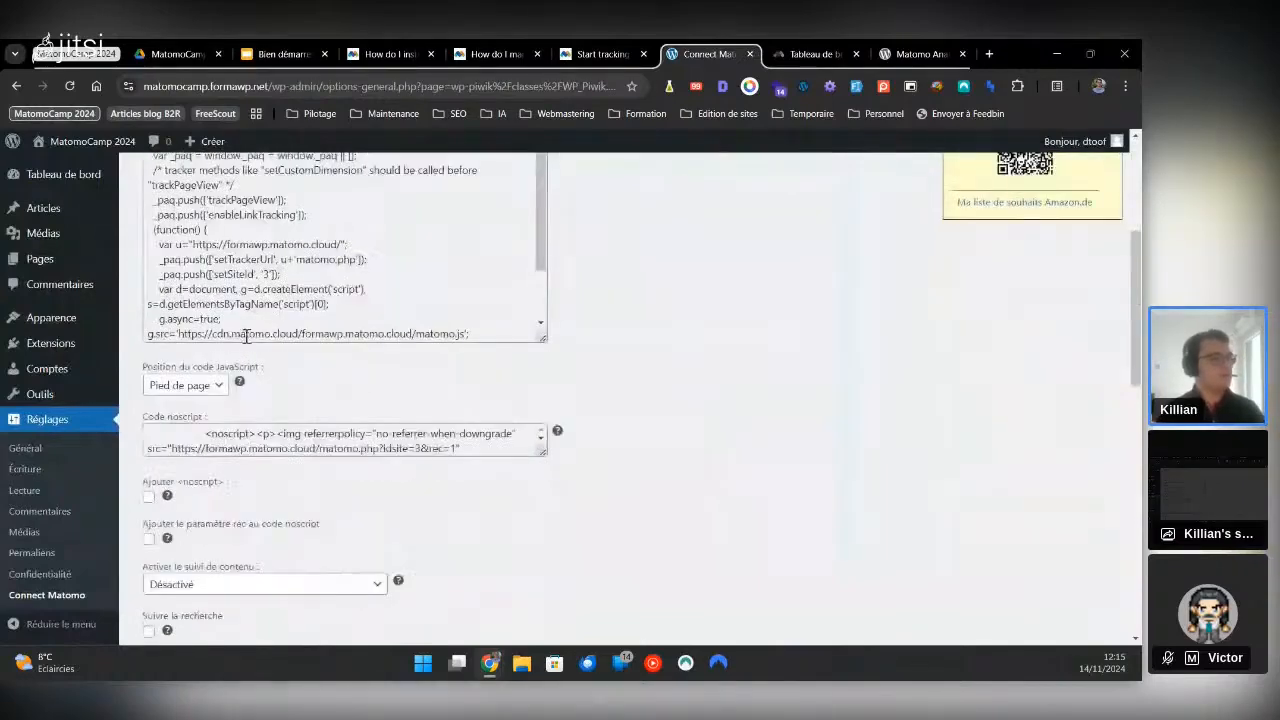
pyautogui.scroll(2, 573, 377)
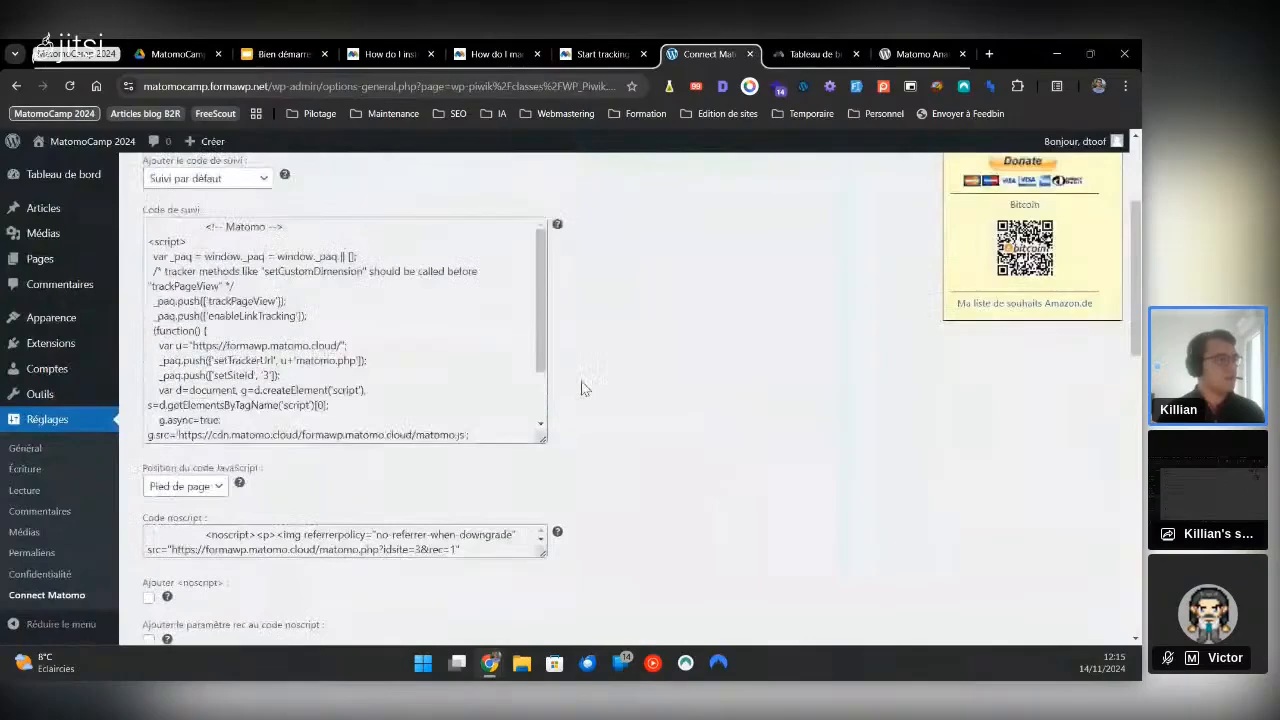
pyautogui.scroll(1, 585, 388)
pyautogui.moveTo(201, 275); pyautogui.dragTo(322, 370)
pyautogui.scroll(-1, 317, 362)
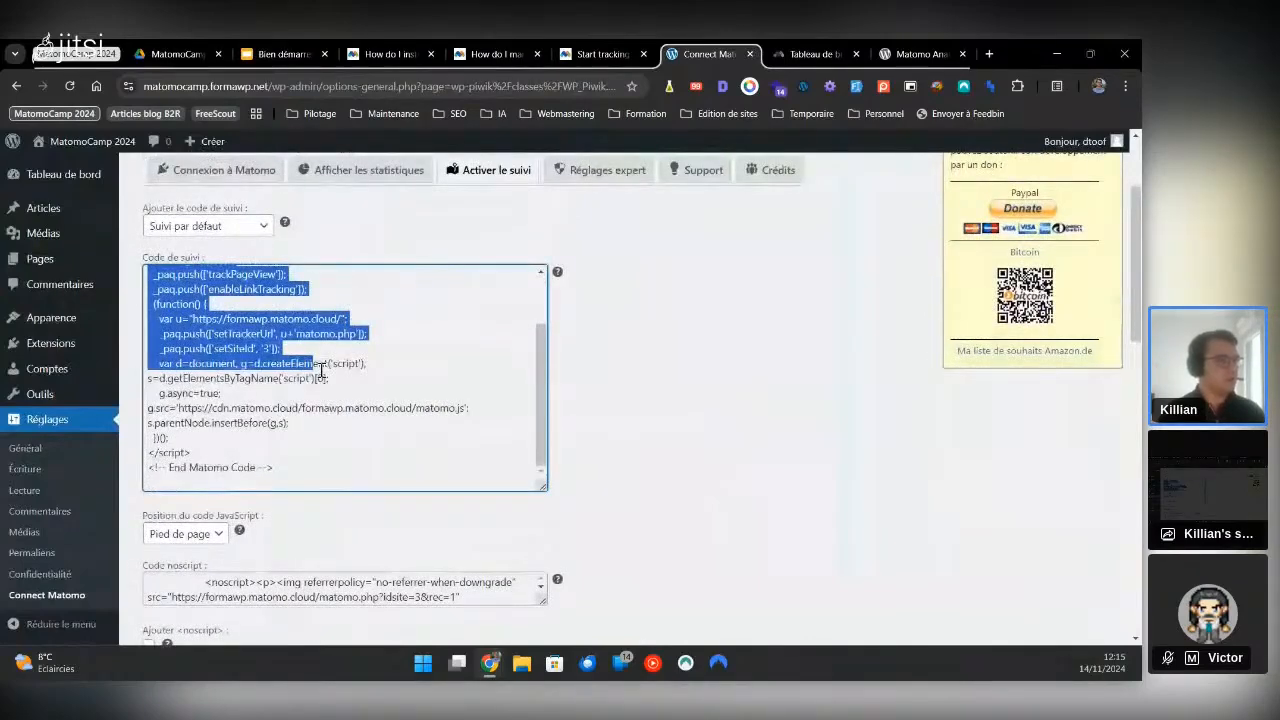
pyautogui.doubleClick(266, 348)
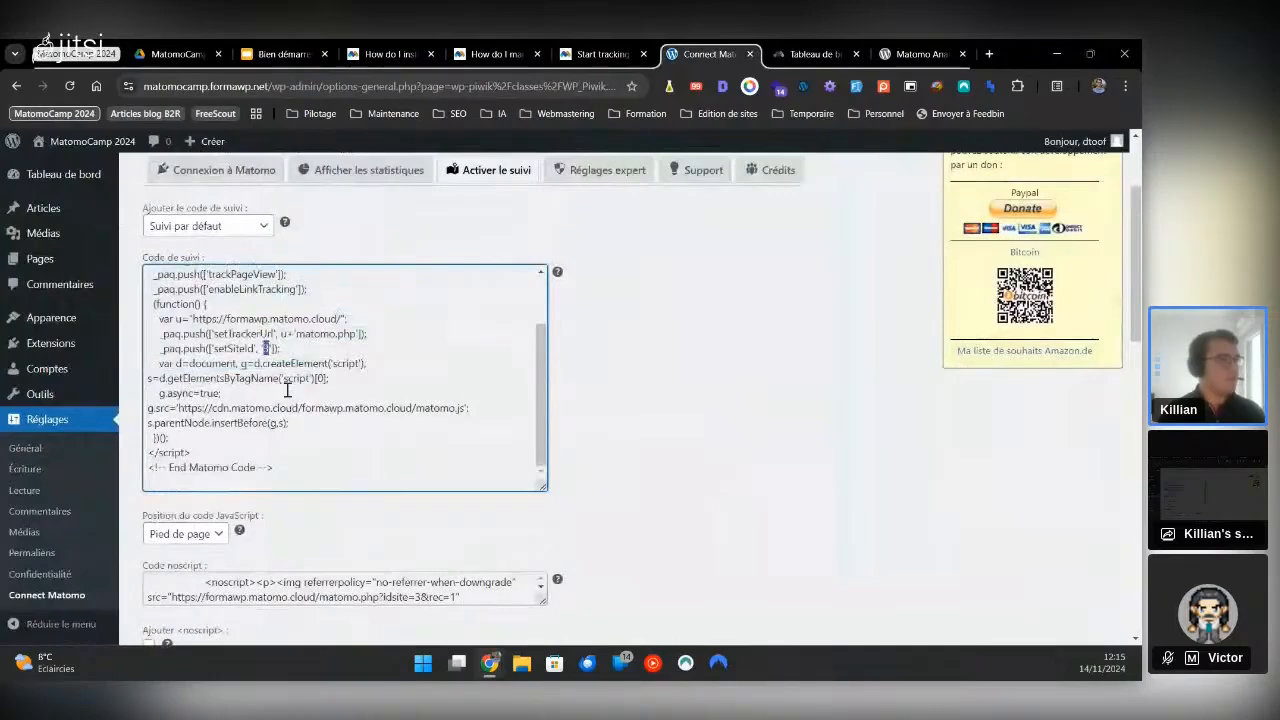
# Look up the site ID of MatomoCamp 2024 in Matomo's integration instructions to compare it with the tracking code
pyautogui.click(824, 54)
pyautogui.click(175, 401)
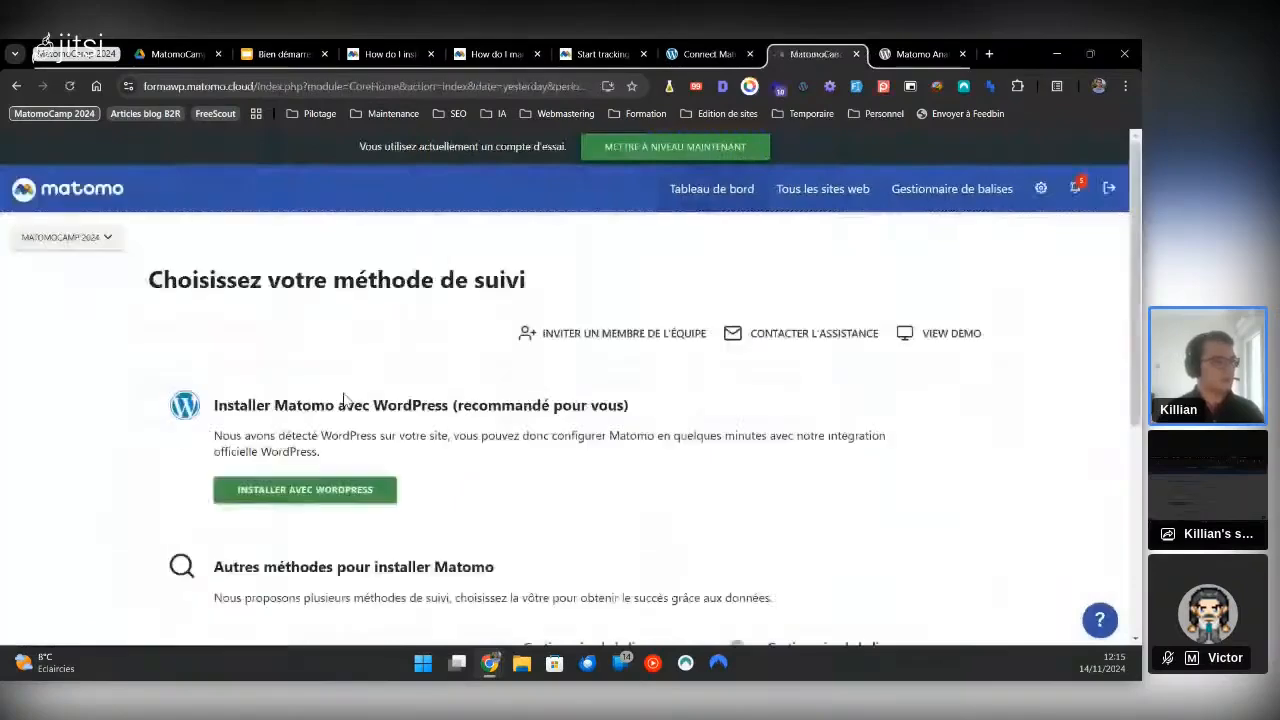
pyautogui.scroll(-1, 323, 348)
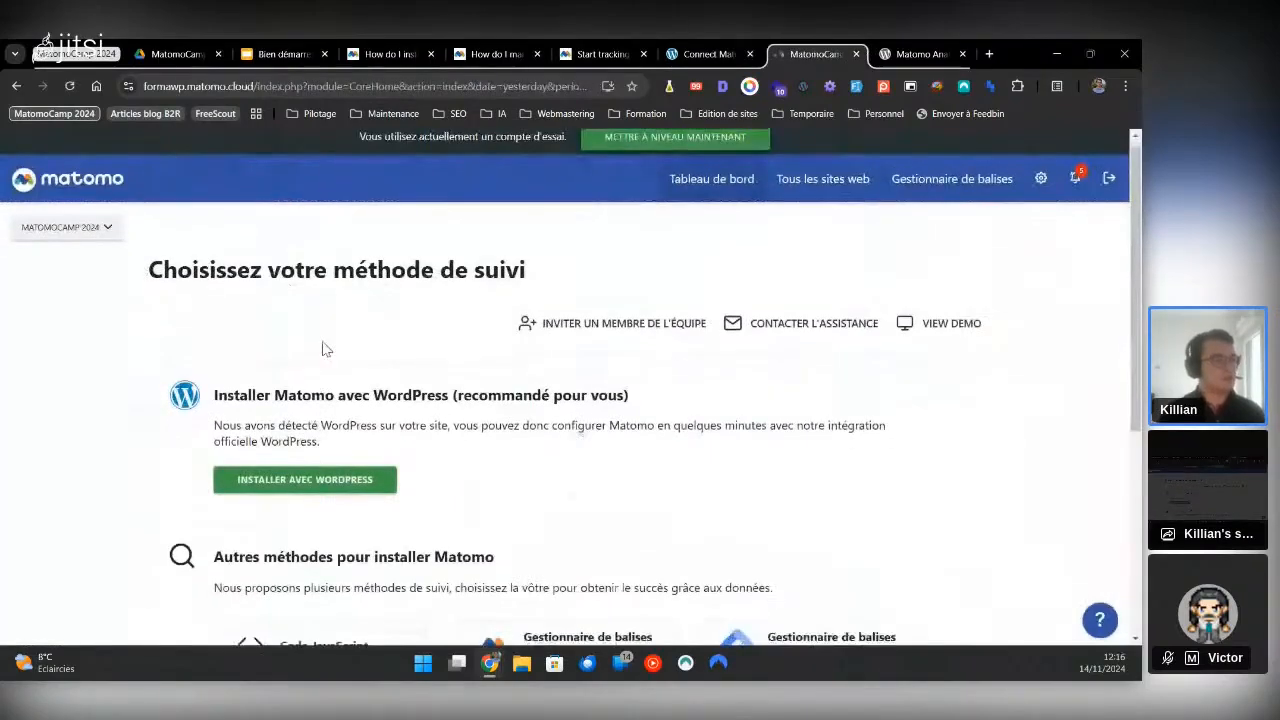
pyautogui.scroll(-3, 322, 348)
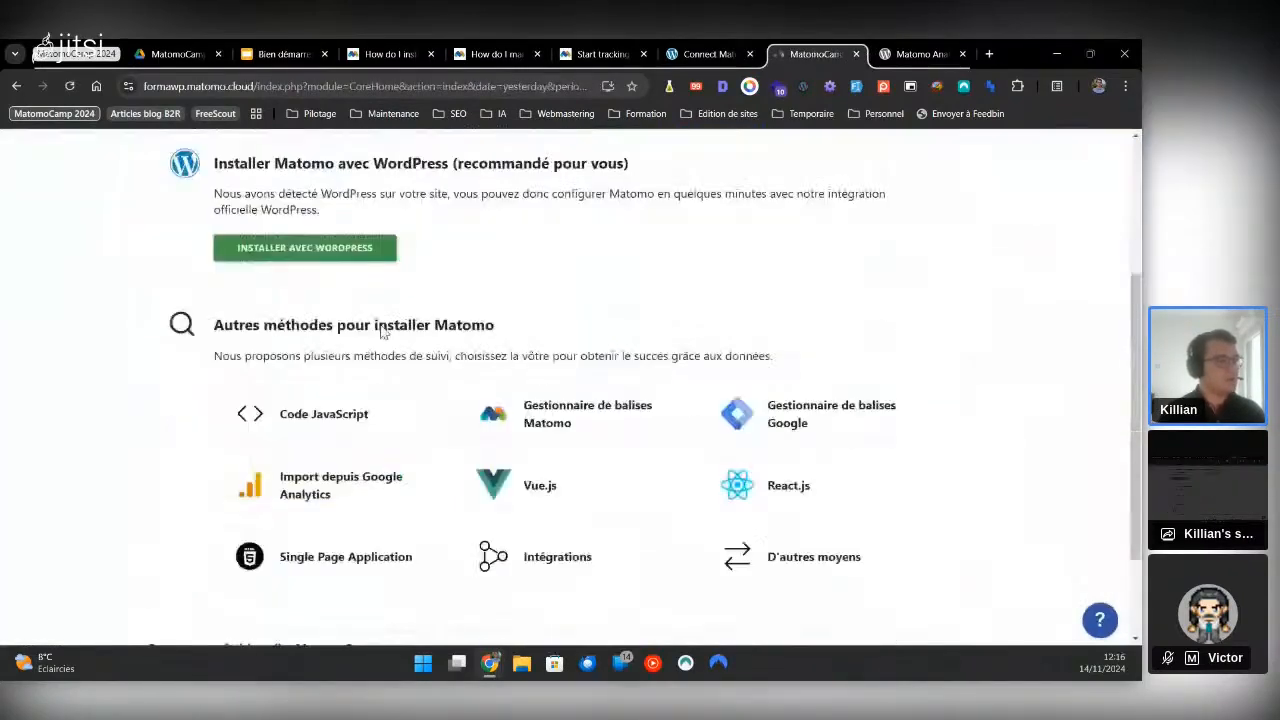
pyautogui.scroll(-1, 400, 355)
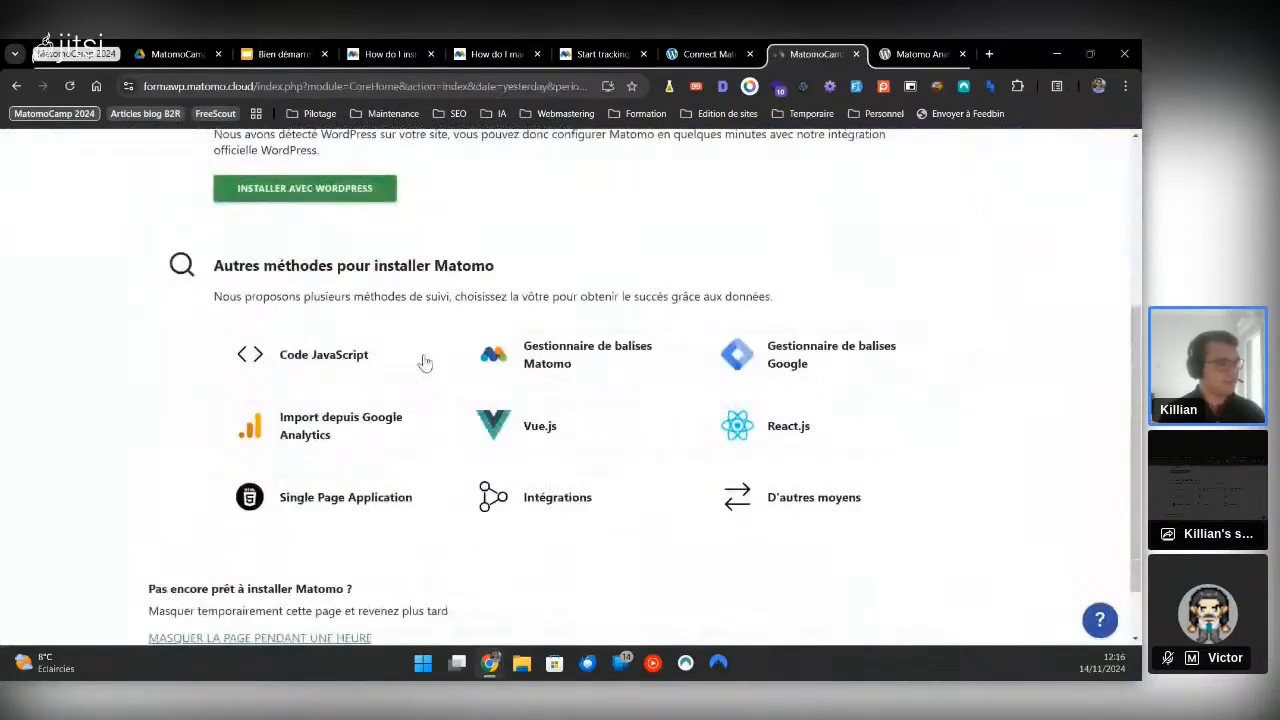
pyautogui.click(509, 499)
pyautogui.doubleClick(308, 541)
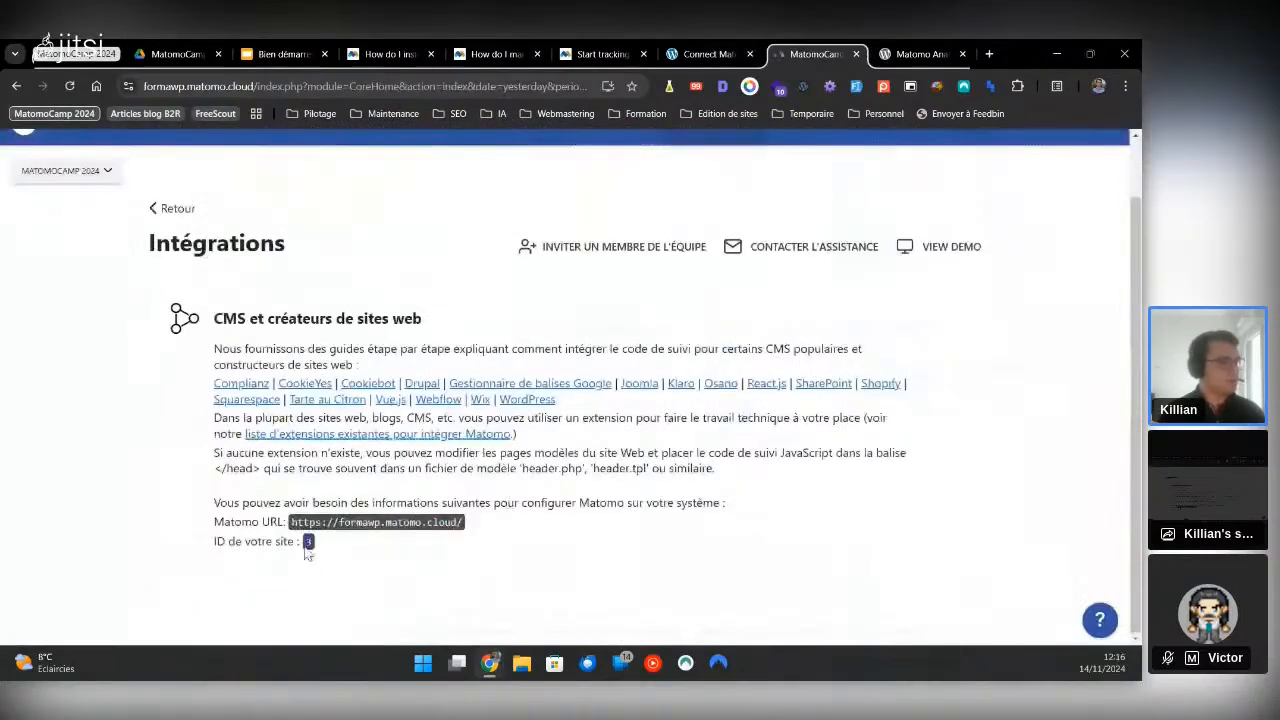
# Review the plugin's remaining tracking options in WordPress, including search, 404, cookie, and role filter settings, and return to the Matomo connection settings
pyautogui.click(715, 48)
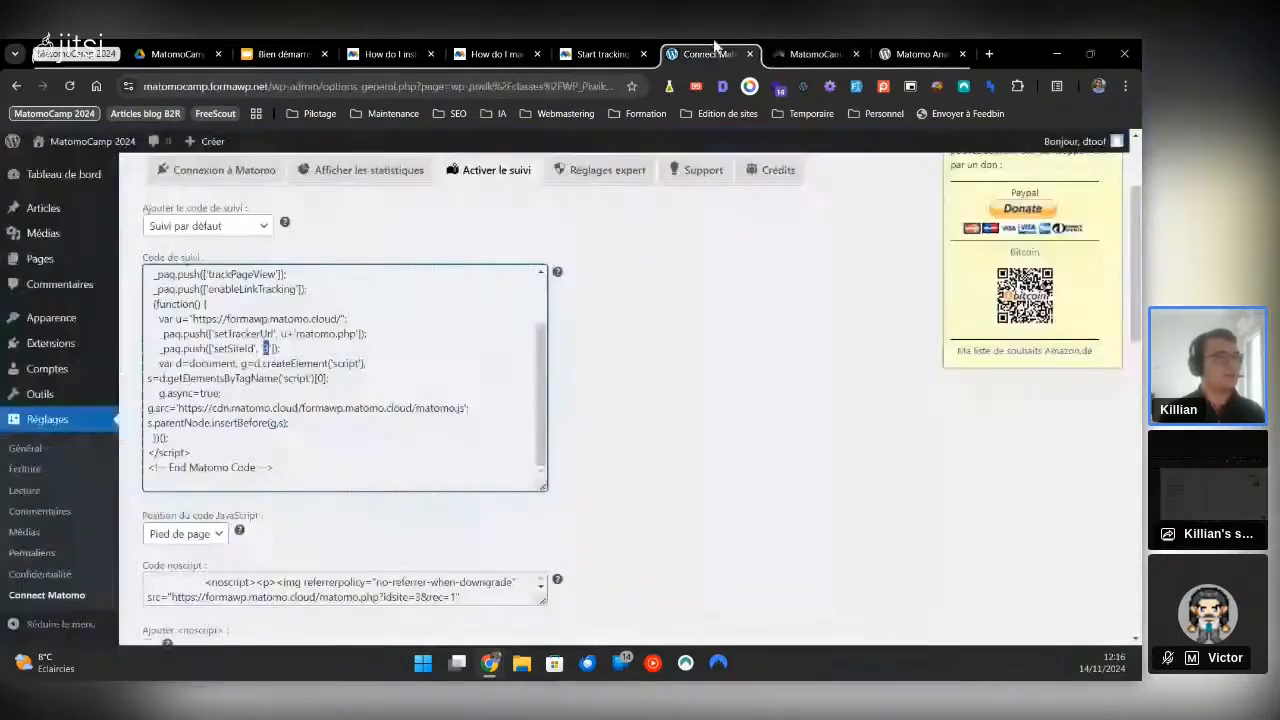
pyautogui.click(603, 390)
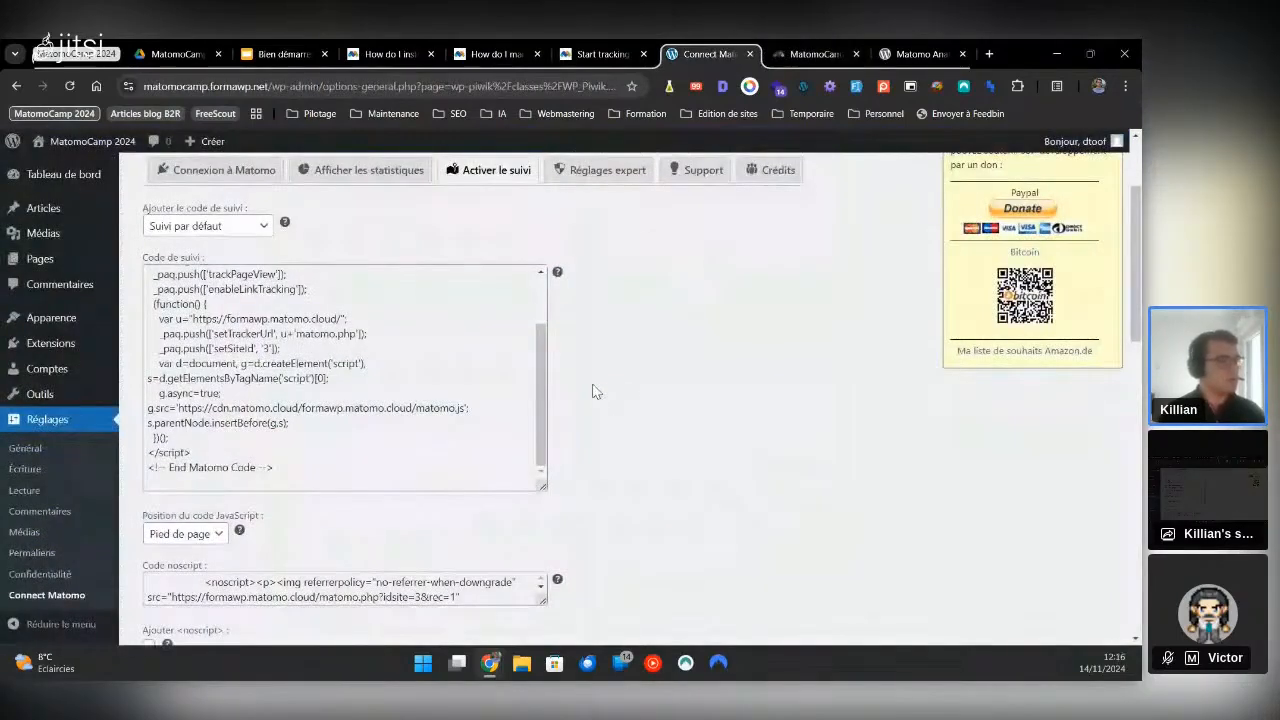
pyautogui.scroll(-4, 314, 337)
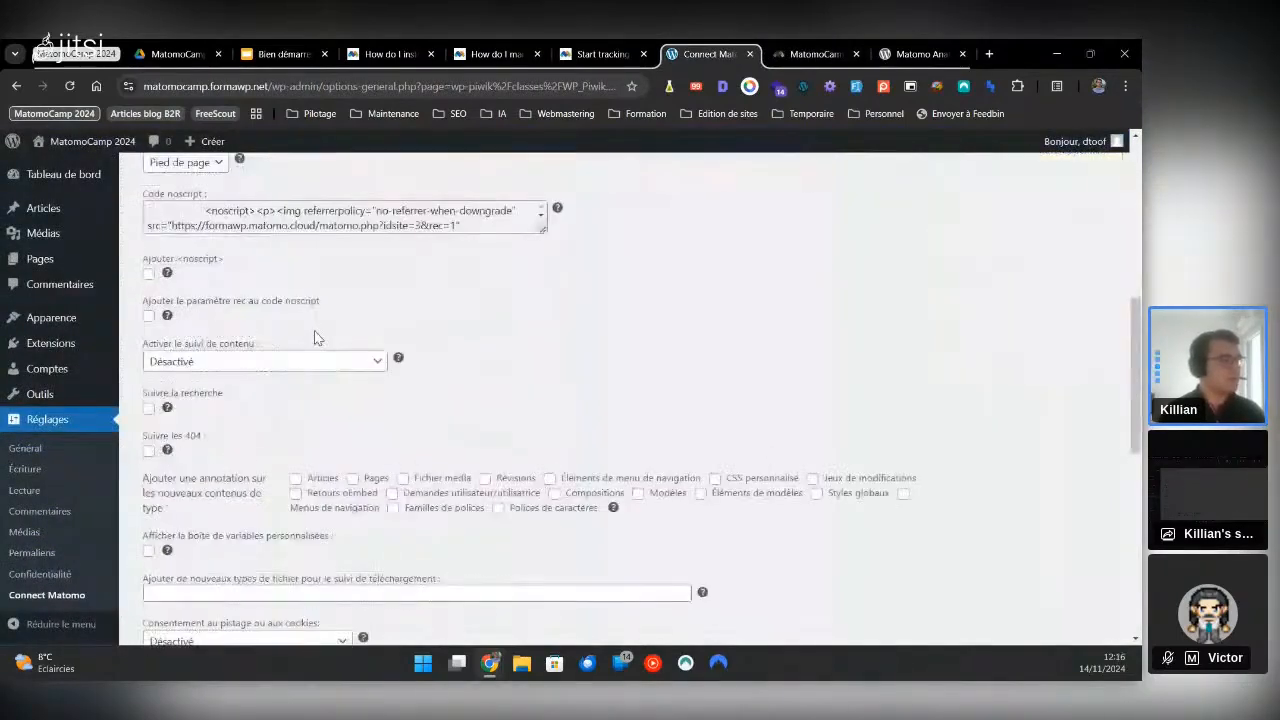
pyautogui.scroll(-2, 314, 337)
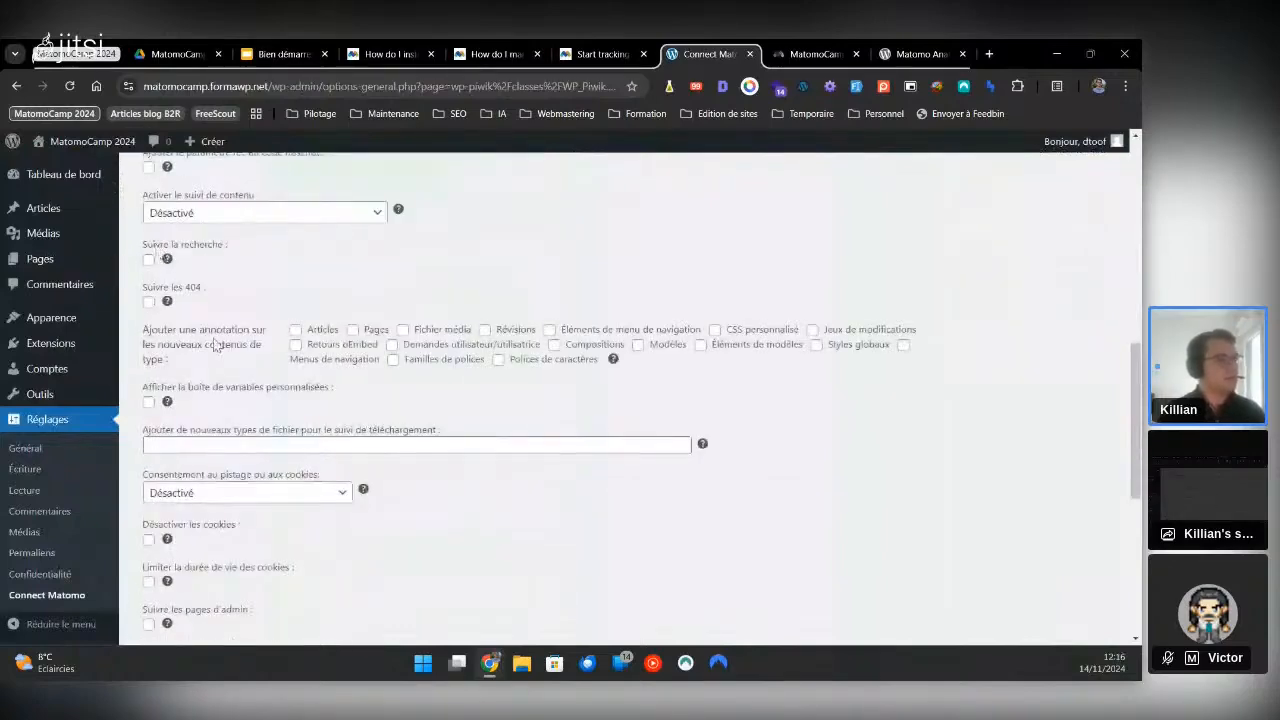
pyautogui.scroll(-3, 213, 344)
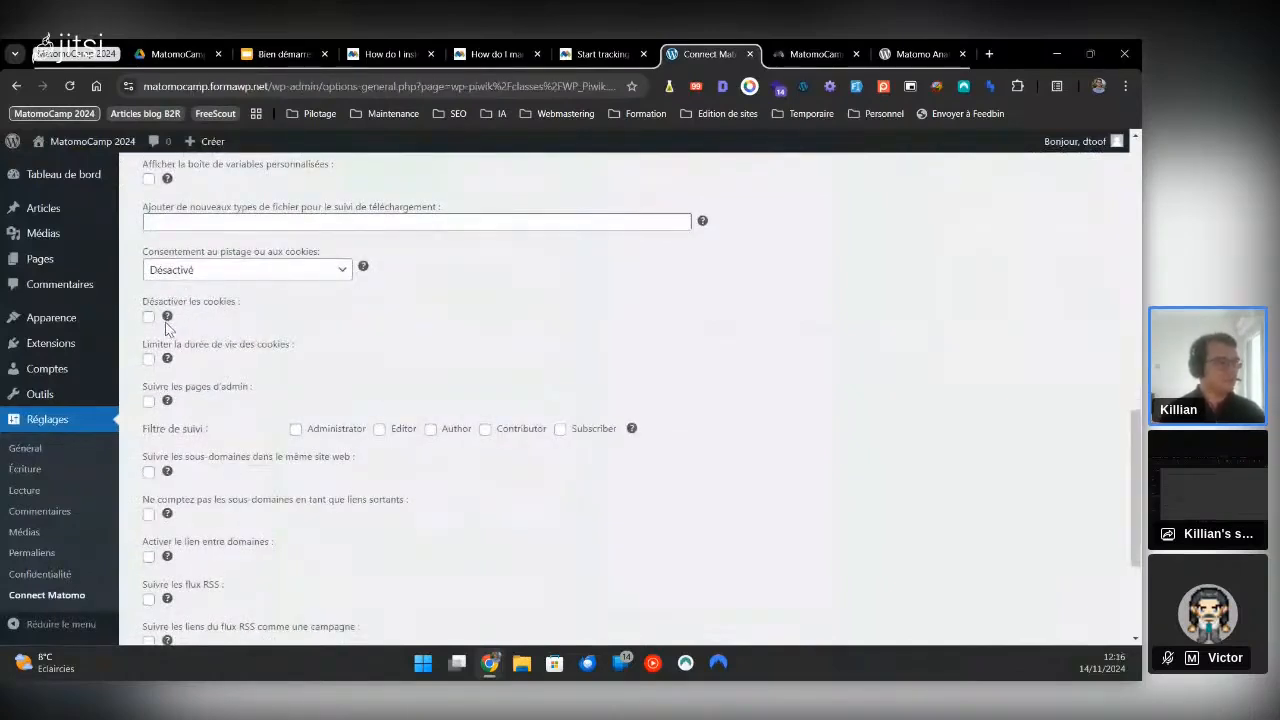
pyautogui.scroll(-2, 170, 332)
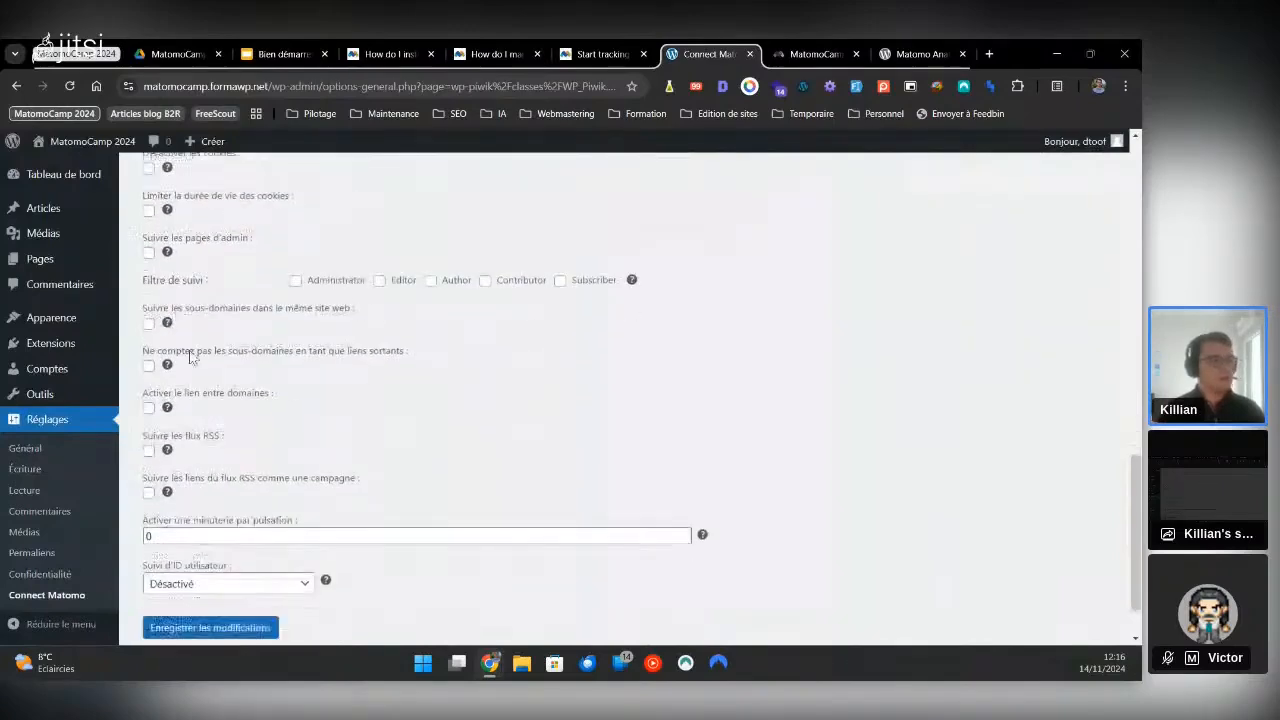
pyautogui.scroll(4, 443, 463)
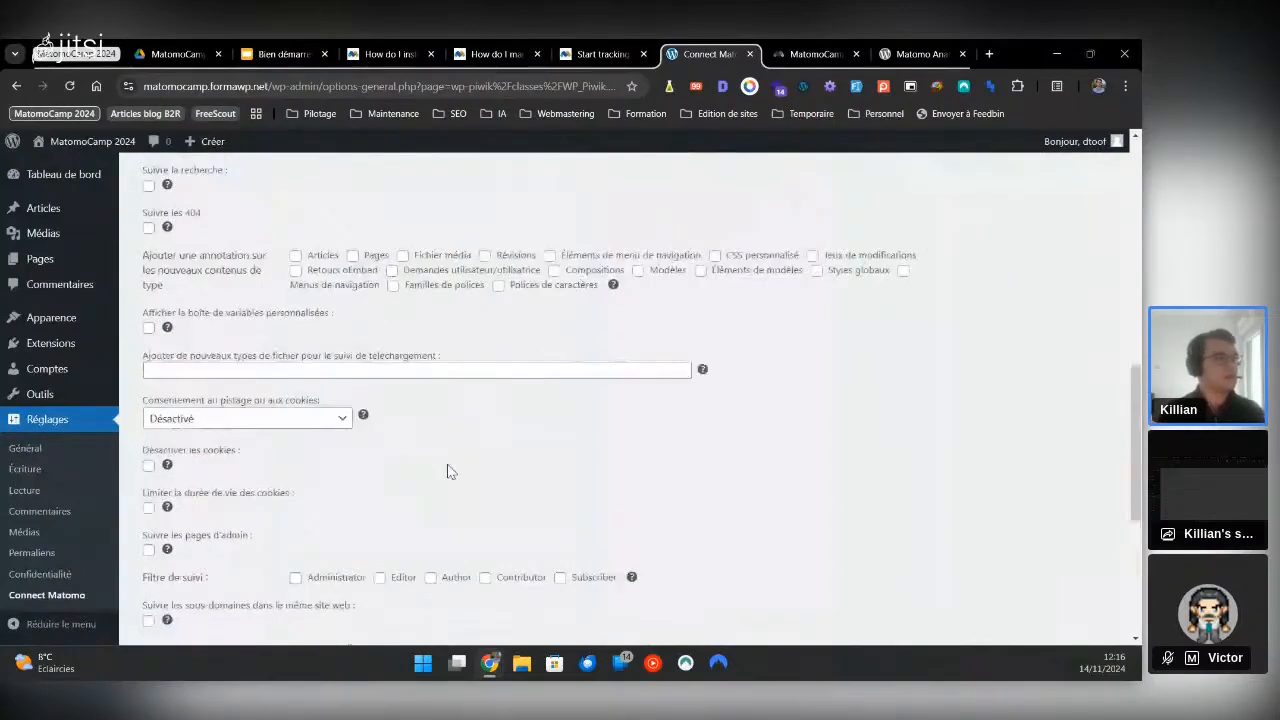
pyautogui.scroll(4, 447, 464)
pyautogui.scroll(4, 431, 450)
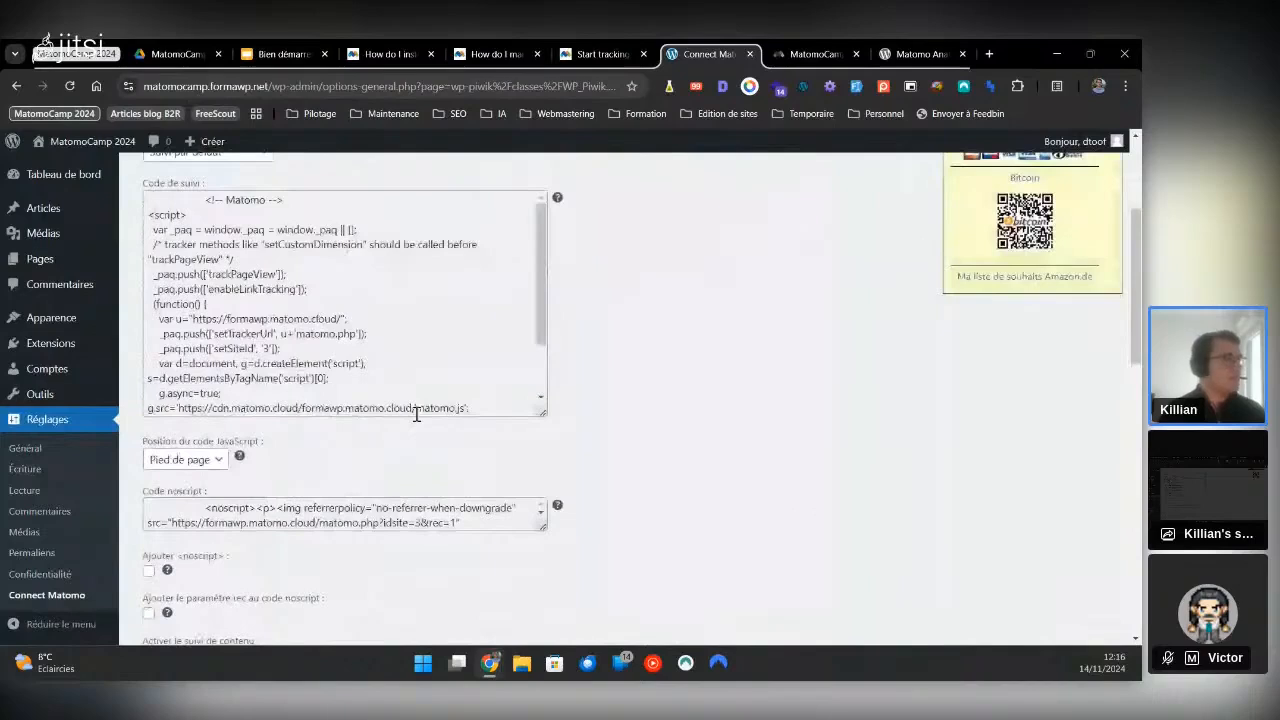
pyautogui.scroll(3, 417, 414)
pyautogui.click(191, 332)
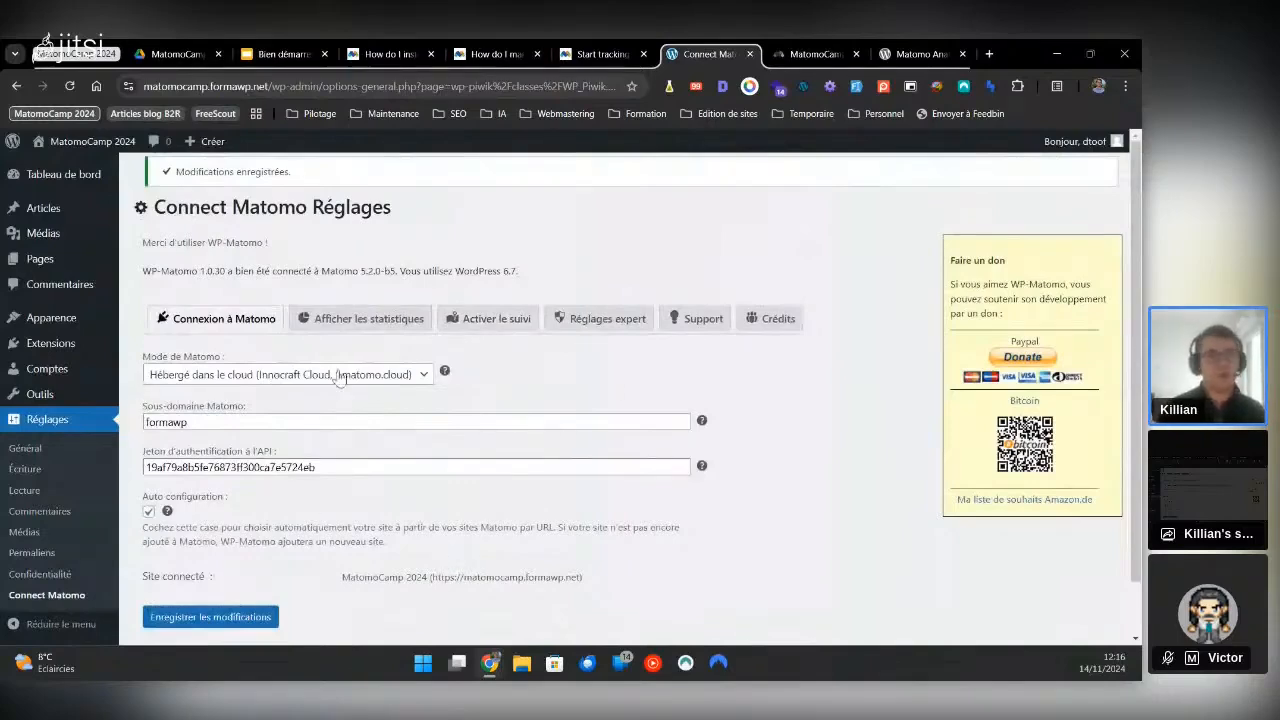
# Switch to Matomo's tracking method page for MatomoCamp 2024 and open the JavaScript code installation guide
pyautogui.click(259, 68)
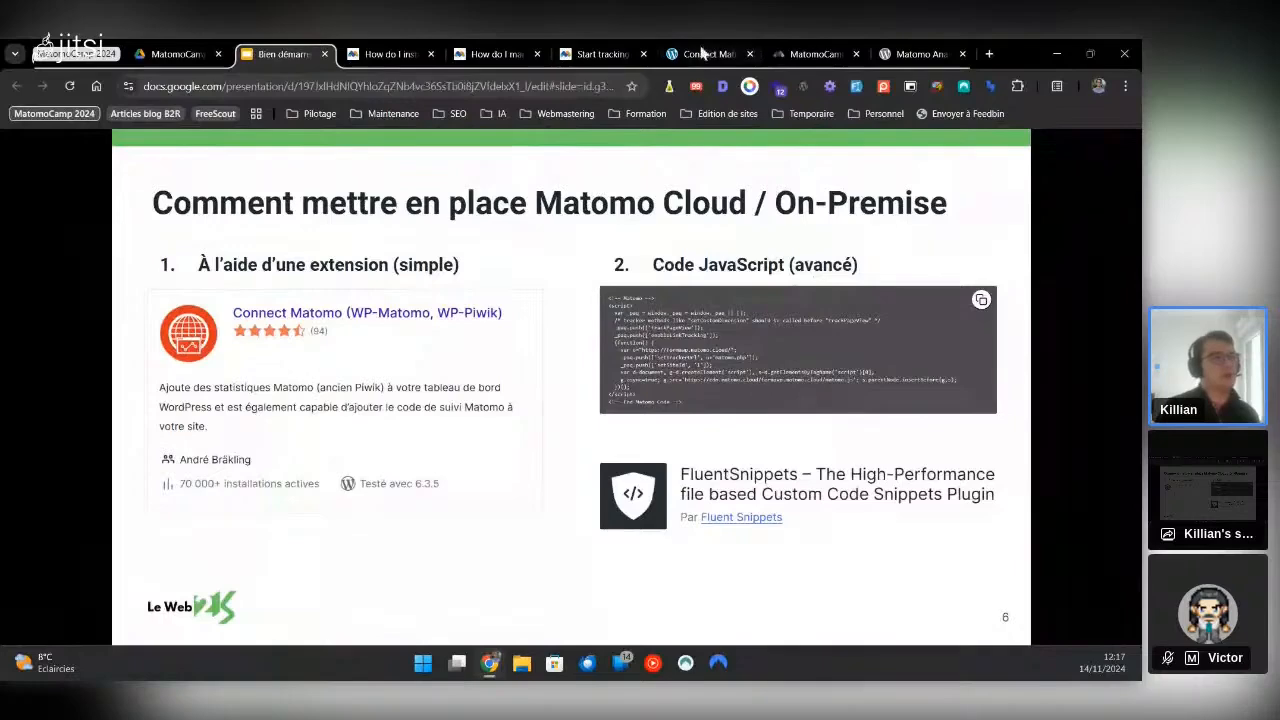
pyautogui.click(795, 54)
pyautogui.click(181, 210)
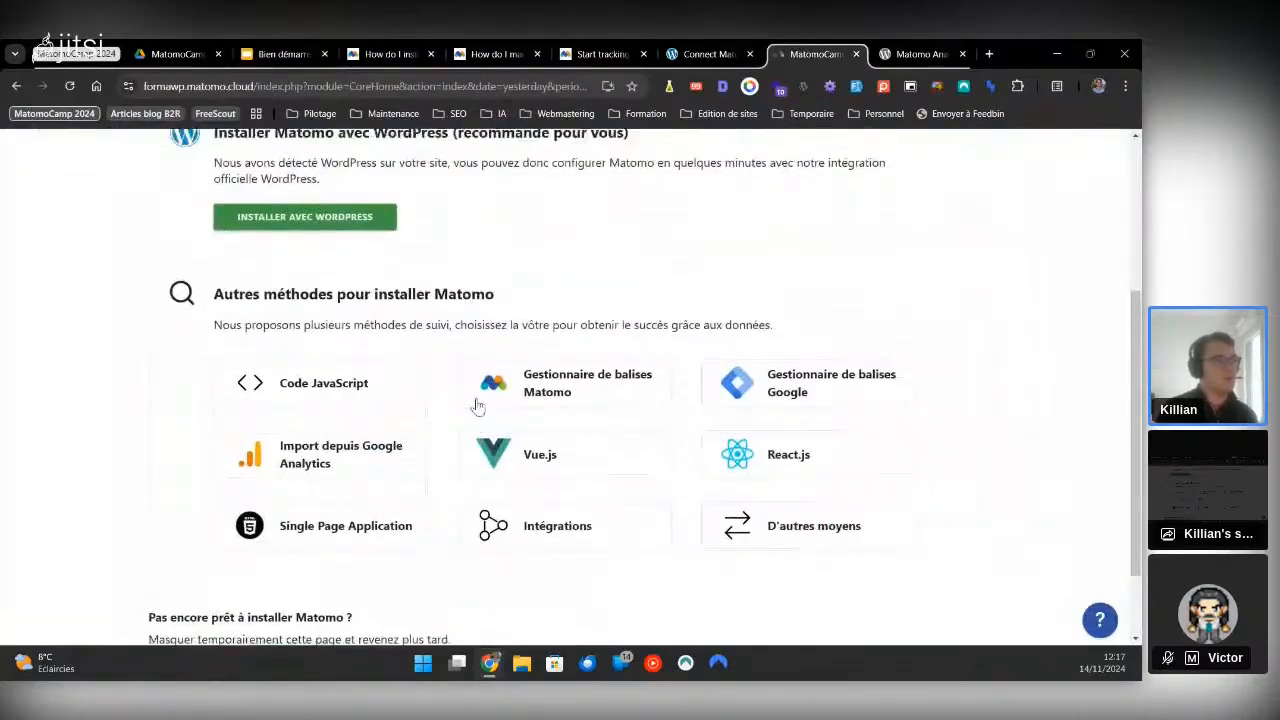
pyautogui.scroll(3, 477, 405)
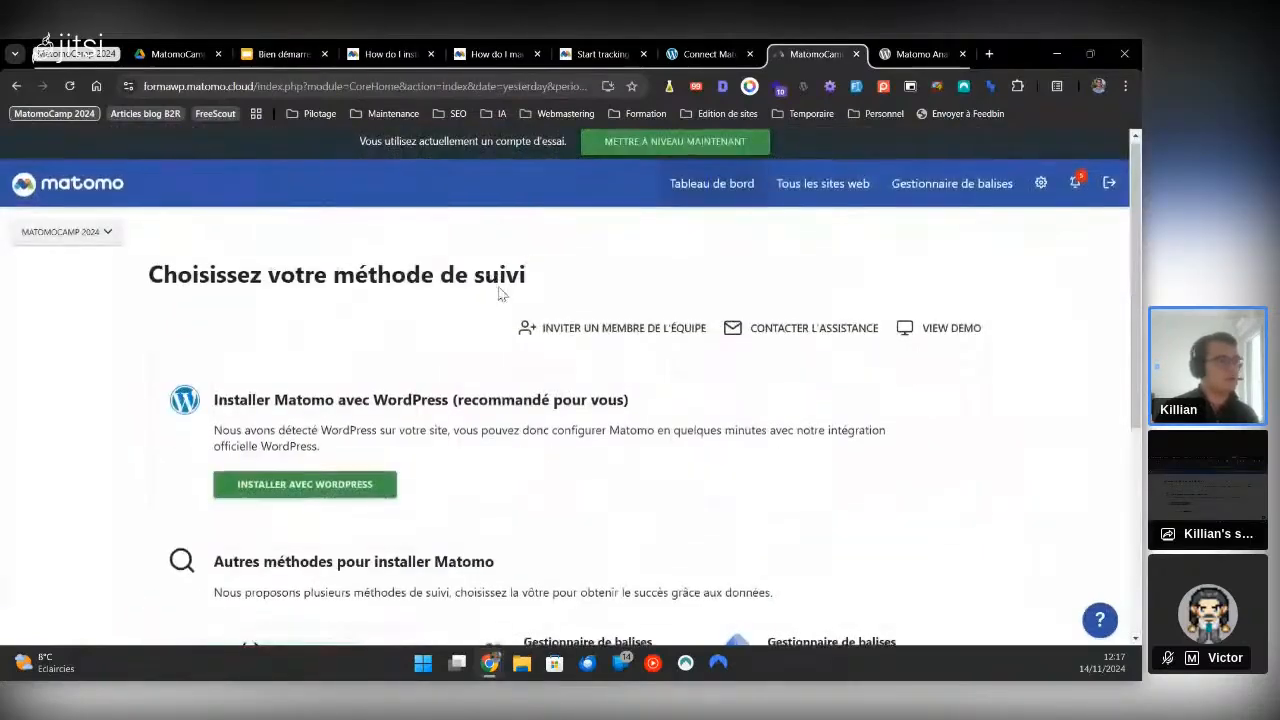
pyautogui.scroll(-1, 490, 291)
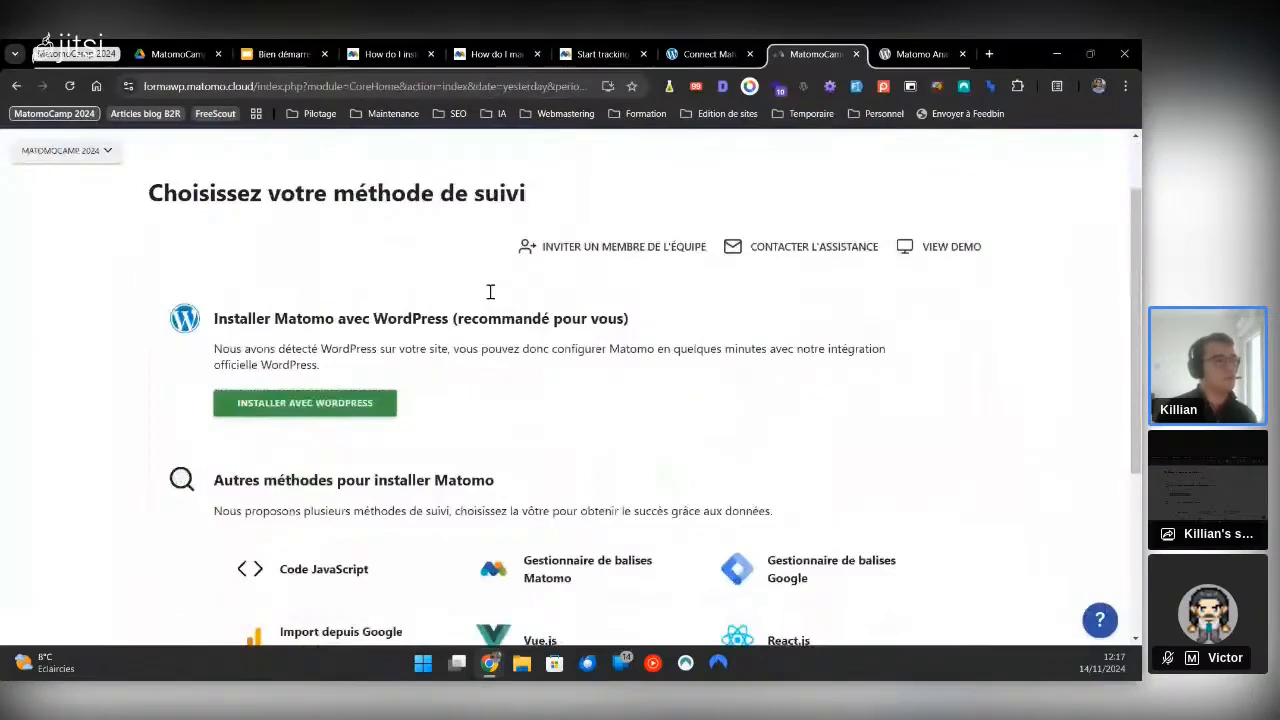
pyautogui.scroll(-2, 490, 291)
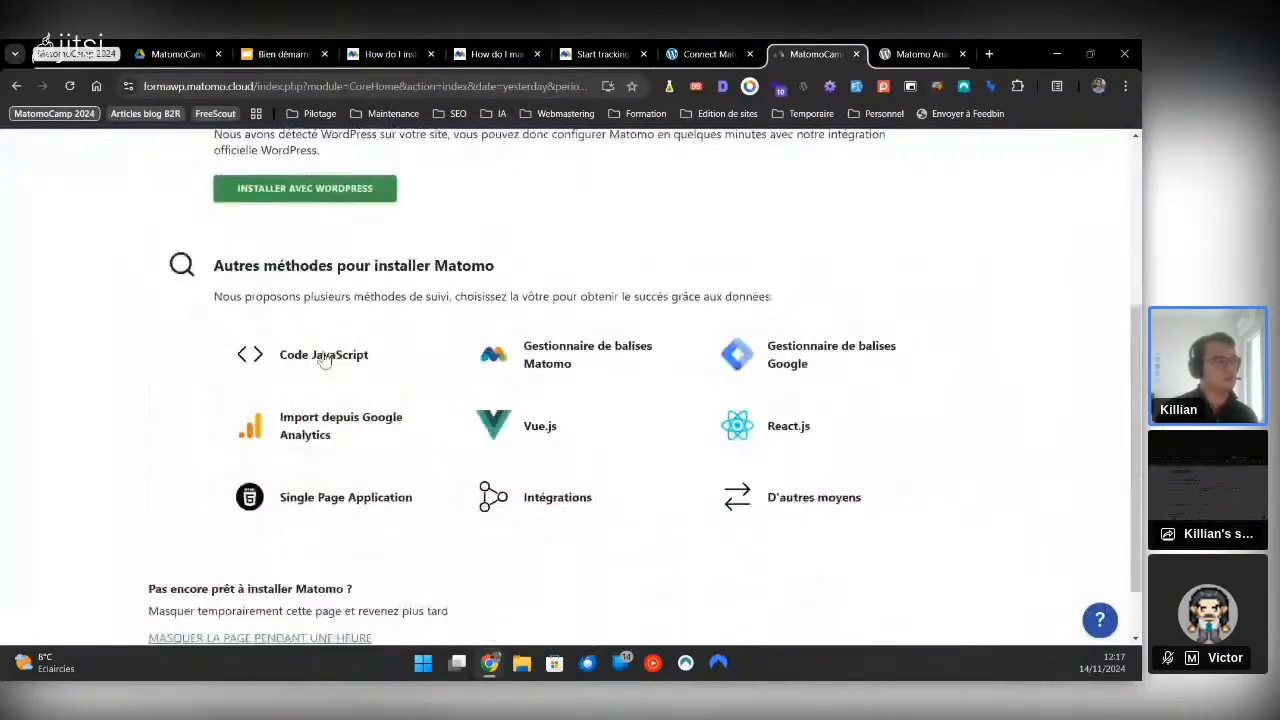
pyautogui.click(324, 358)
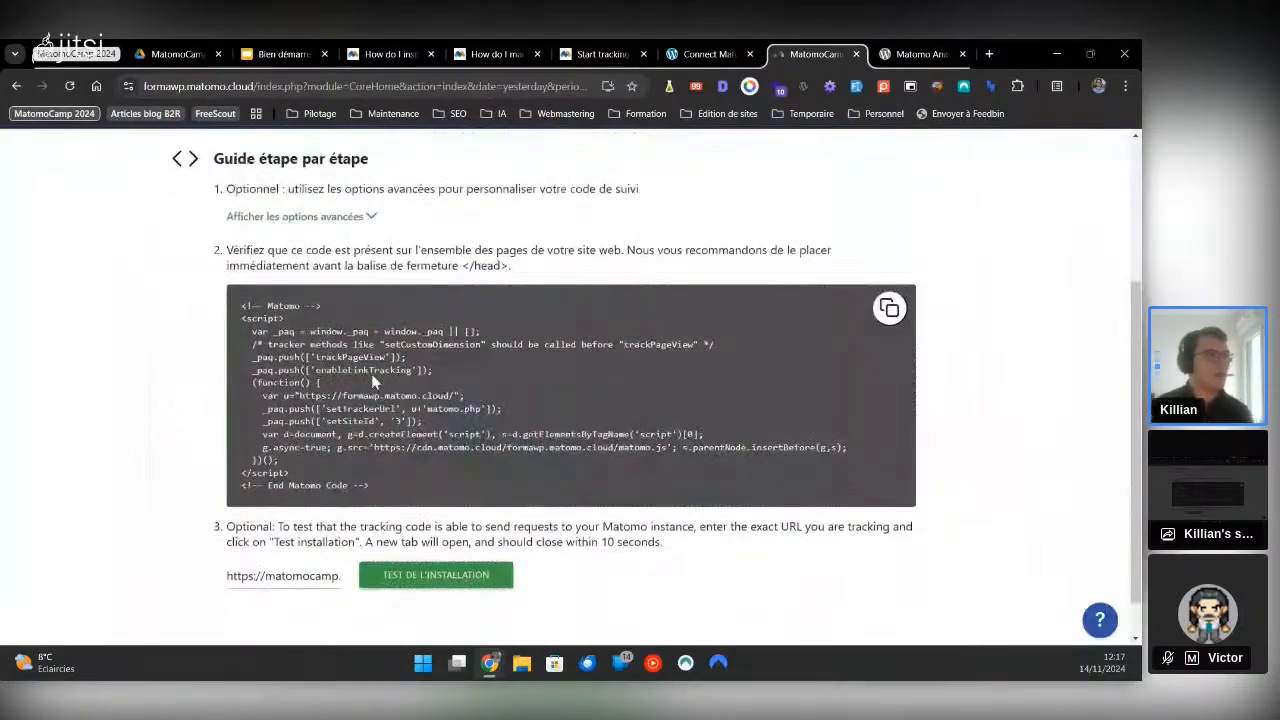
pyautogui.scroll(-1, 404, 433)
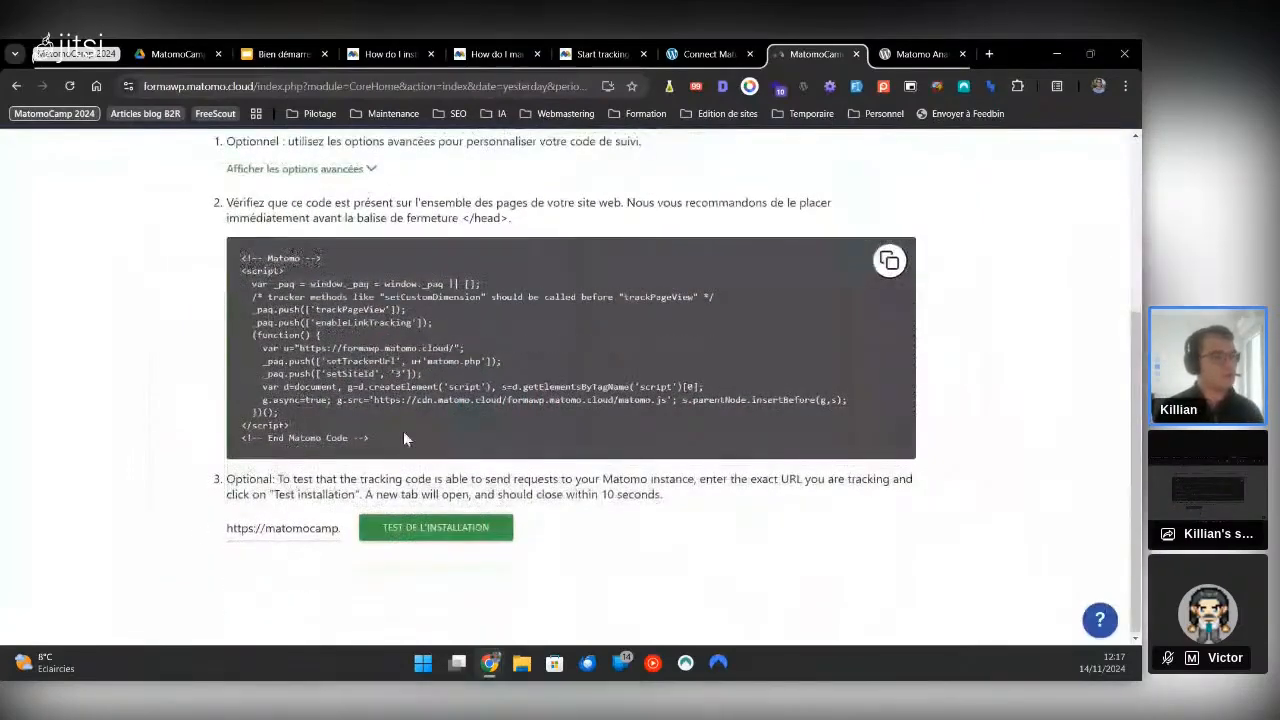
pyautogui.scroll(1, 289, 258)
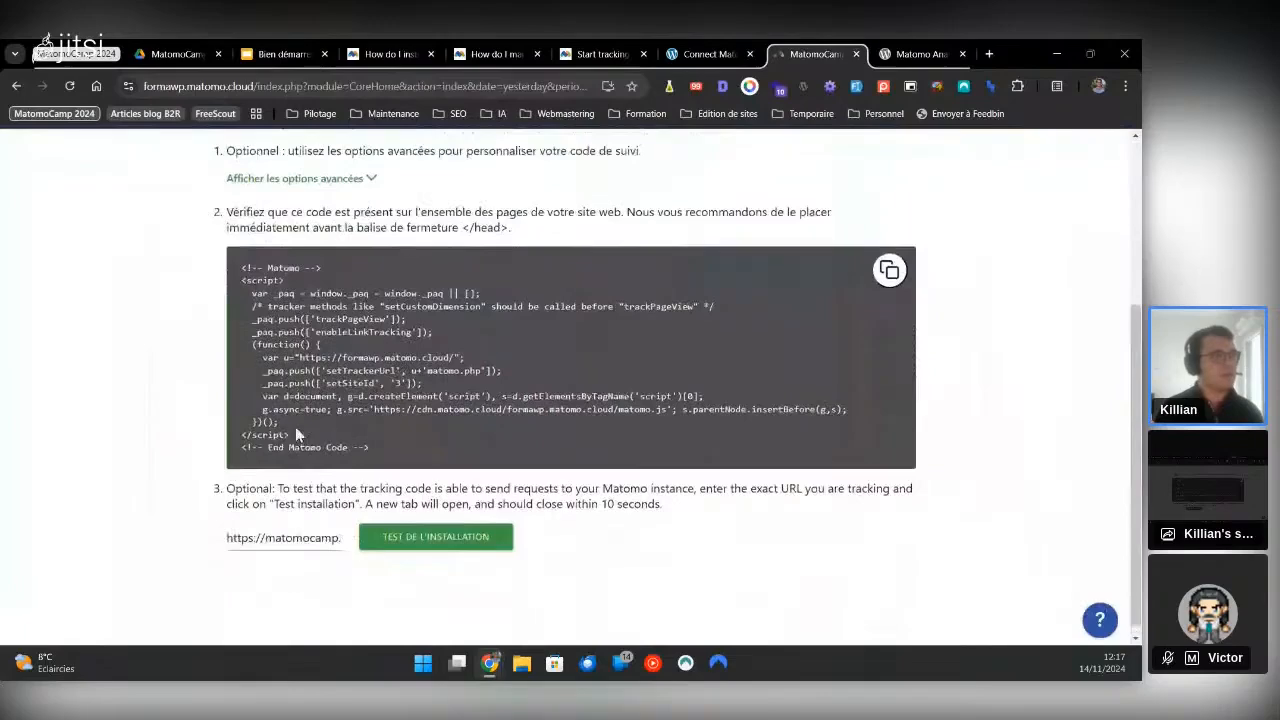
# Show the tracking code's advanced options and enable "Désactiver tous les cookies de suivi"
pyautogui.click(312, 246)
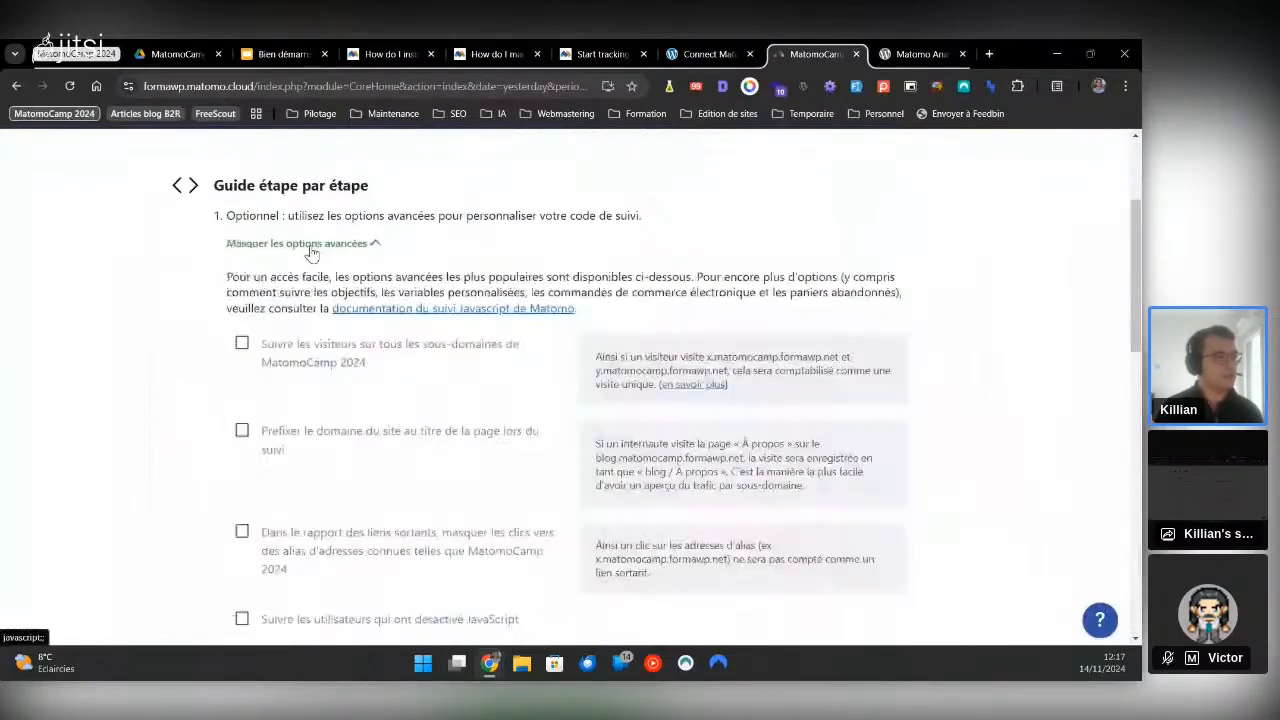
pyautogui.scroll(-1, 316, 284)
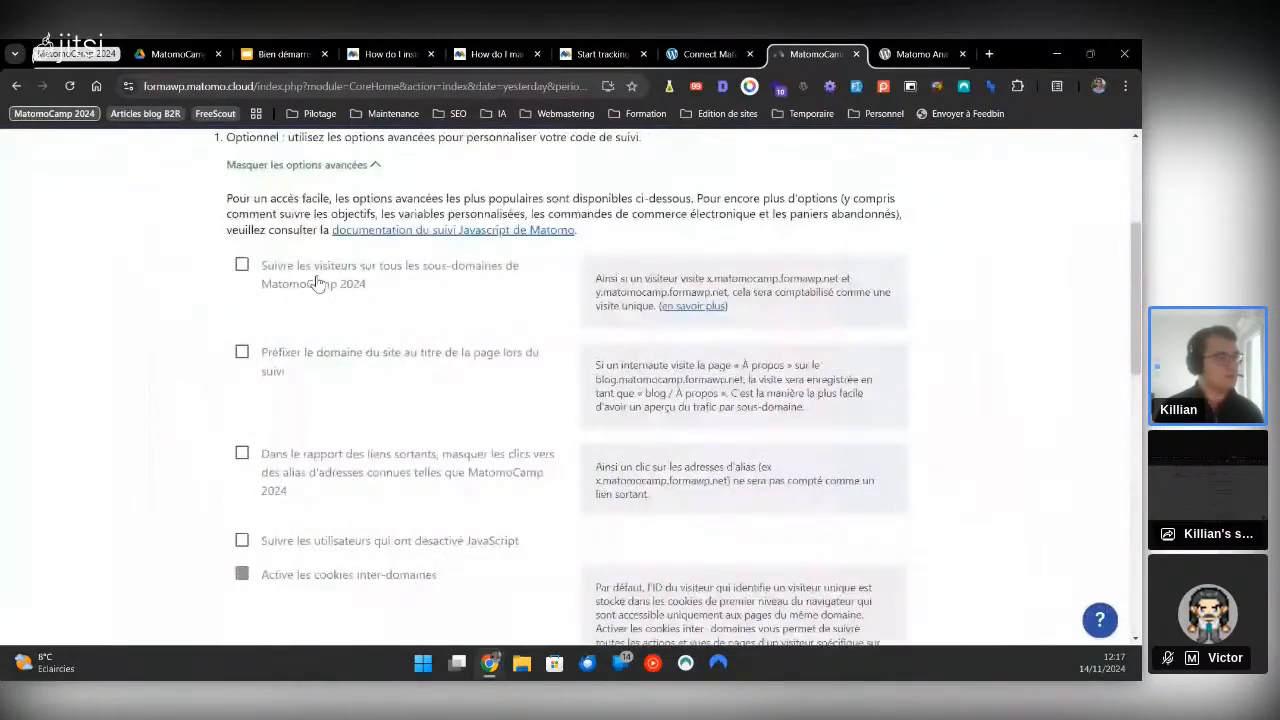
pyautogui.scroll(-4, 316, 284)
pyautogui.scroll(-2, 262, 294)
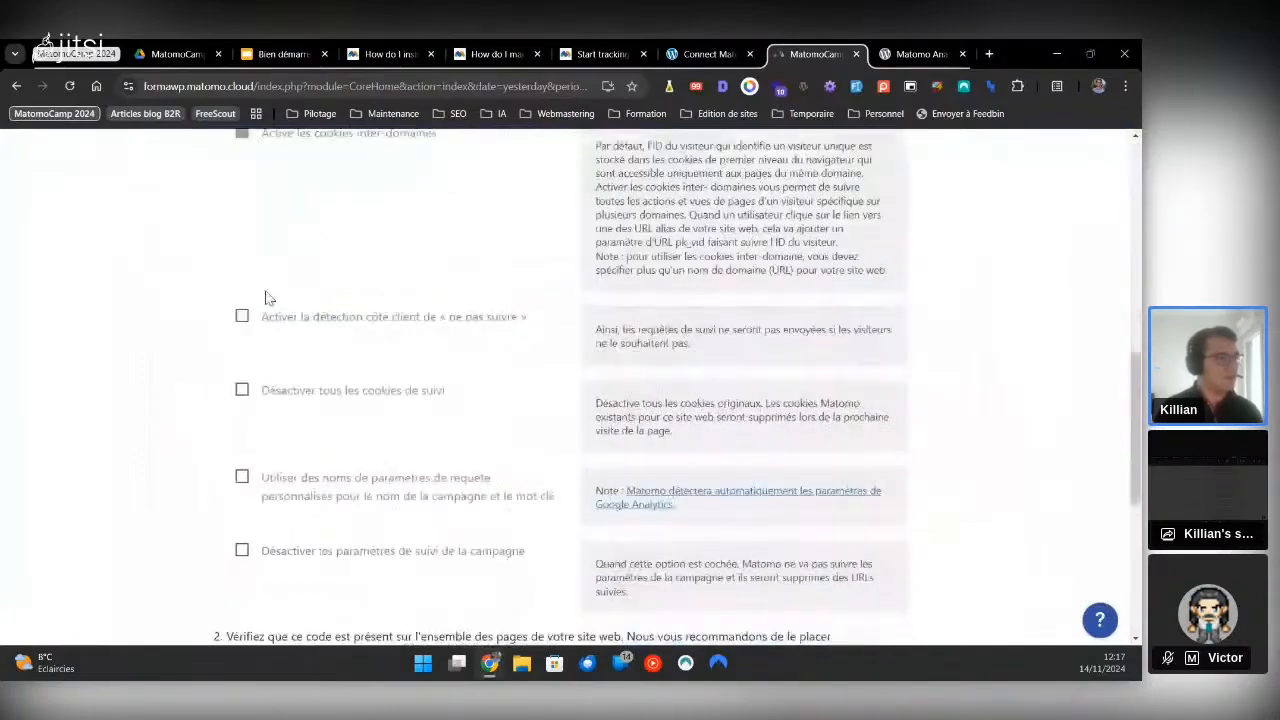
pyautogui.scroll(-1, 272, 305)
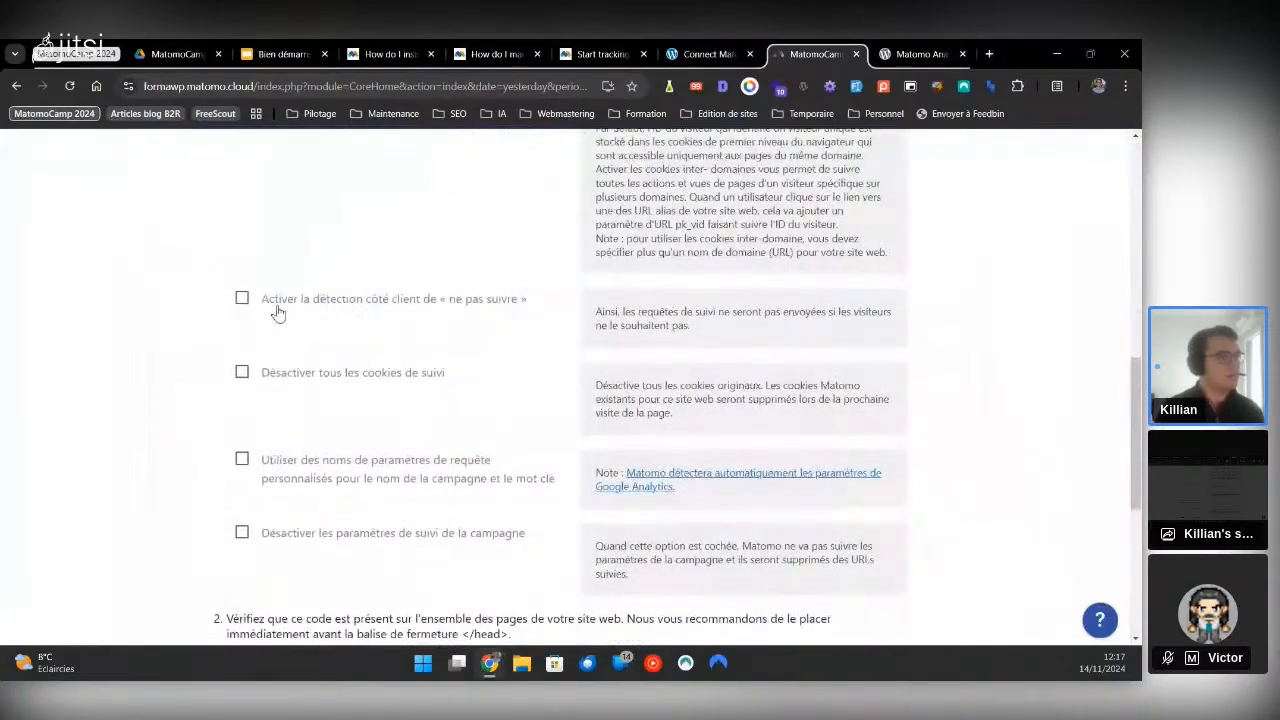
pyautogui.scroll(-1, 279, 313)
pyautogui.click(290, 316)
pyautogui.scroll(-1, 385, 343)
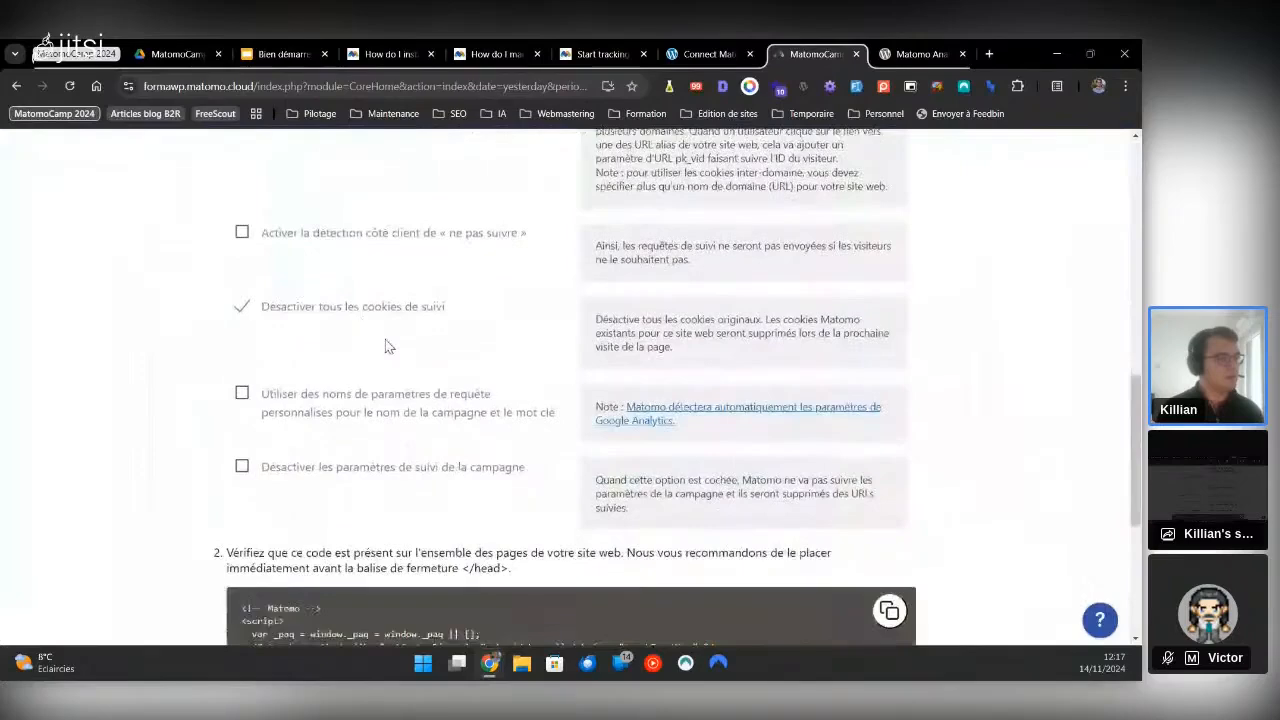
# Review the customized JavaScript tracking code with its disableCookies line and copy the whole code to the clipboard
pyautogui.scroll(-2, 385, 346)
pyautogui.scroll(3, 310, 362)
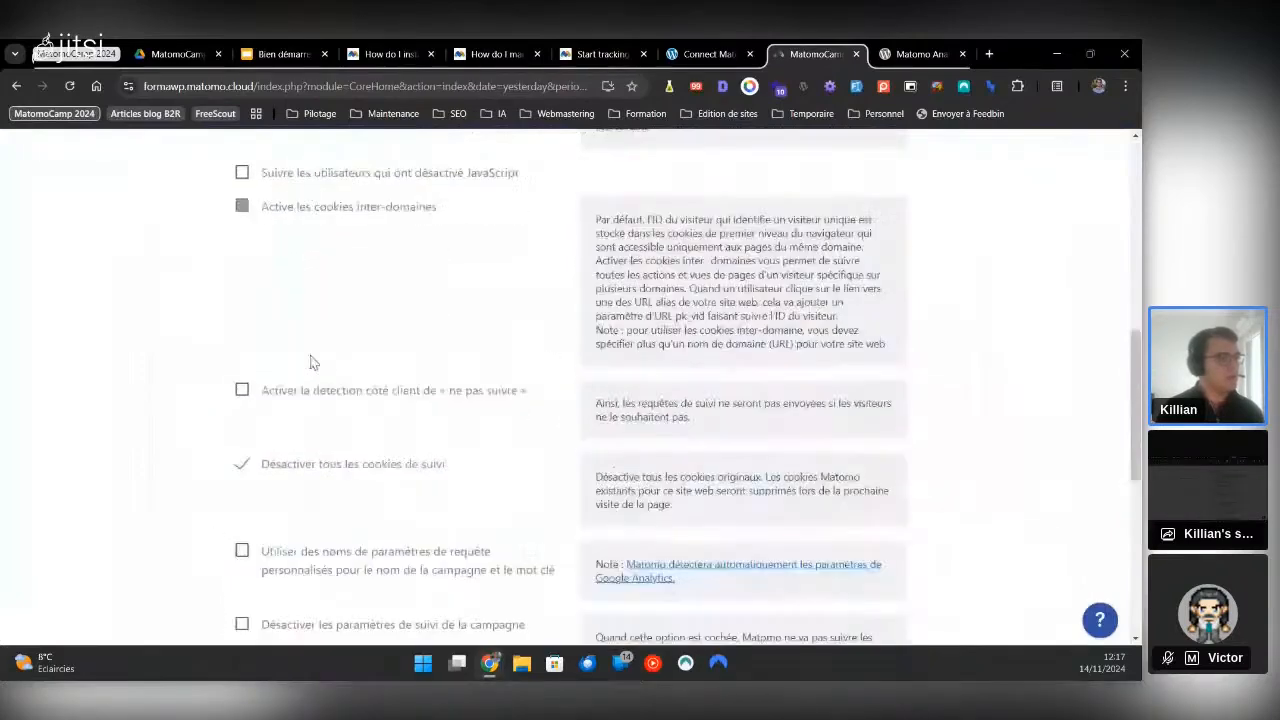
pyautogui.scroll(2, 340, 375)
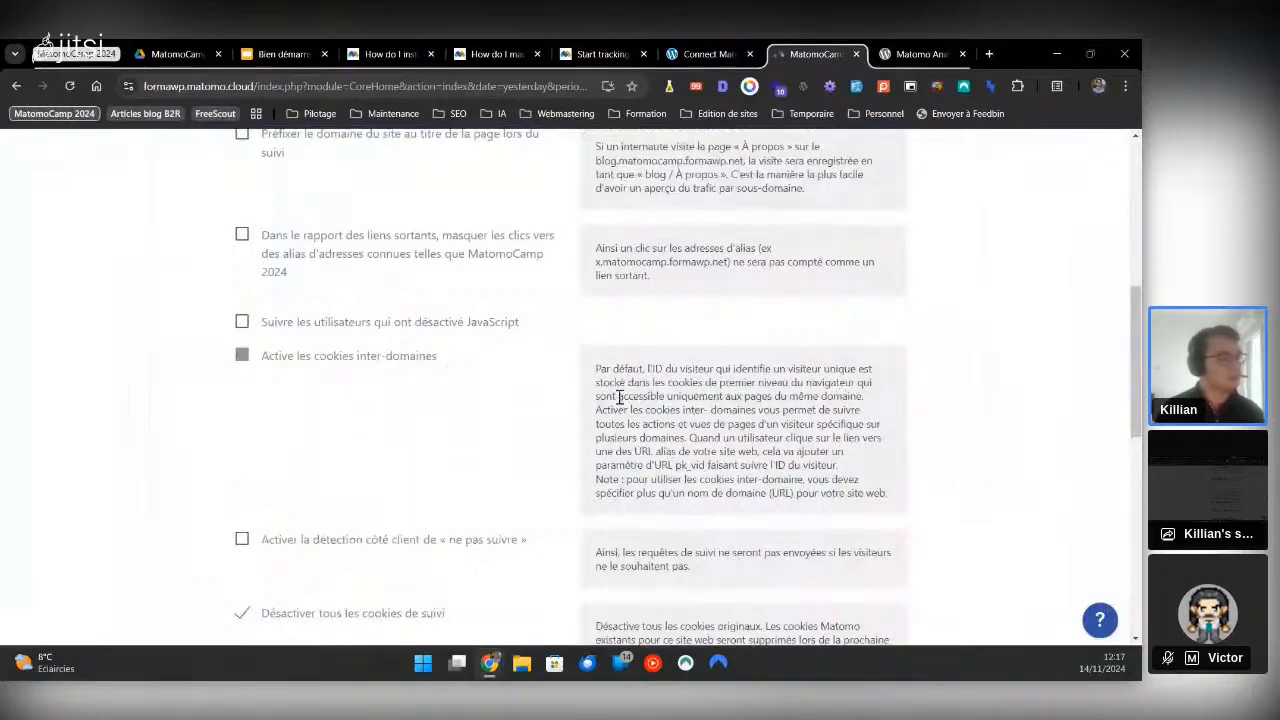
pyautogui.scroll(-1, 620, 397)
pyautogui.scroll(-4, 388, 316)
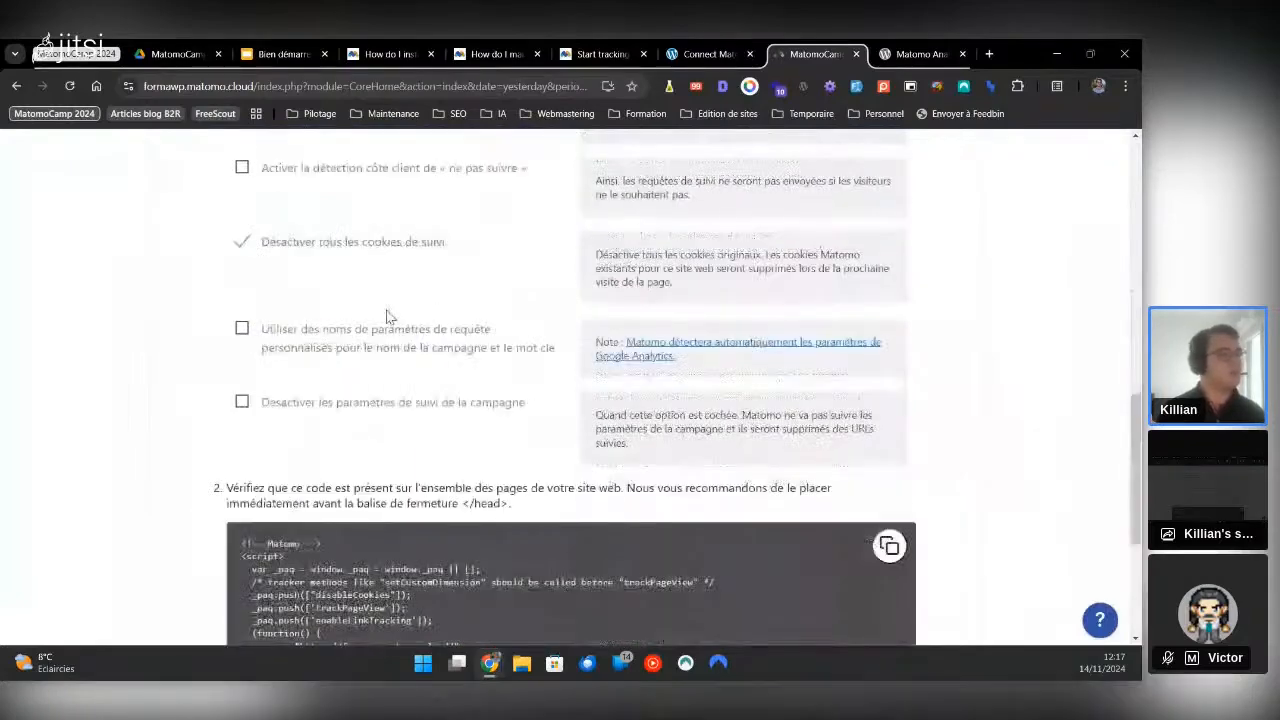
pyautogui.scroll(-3, 418, 265)
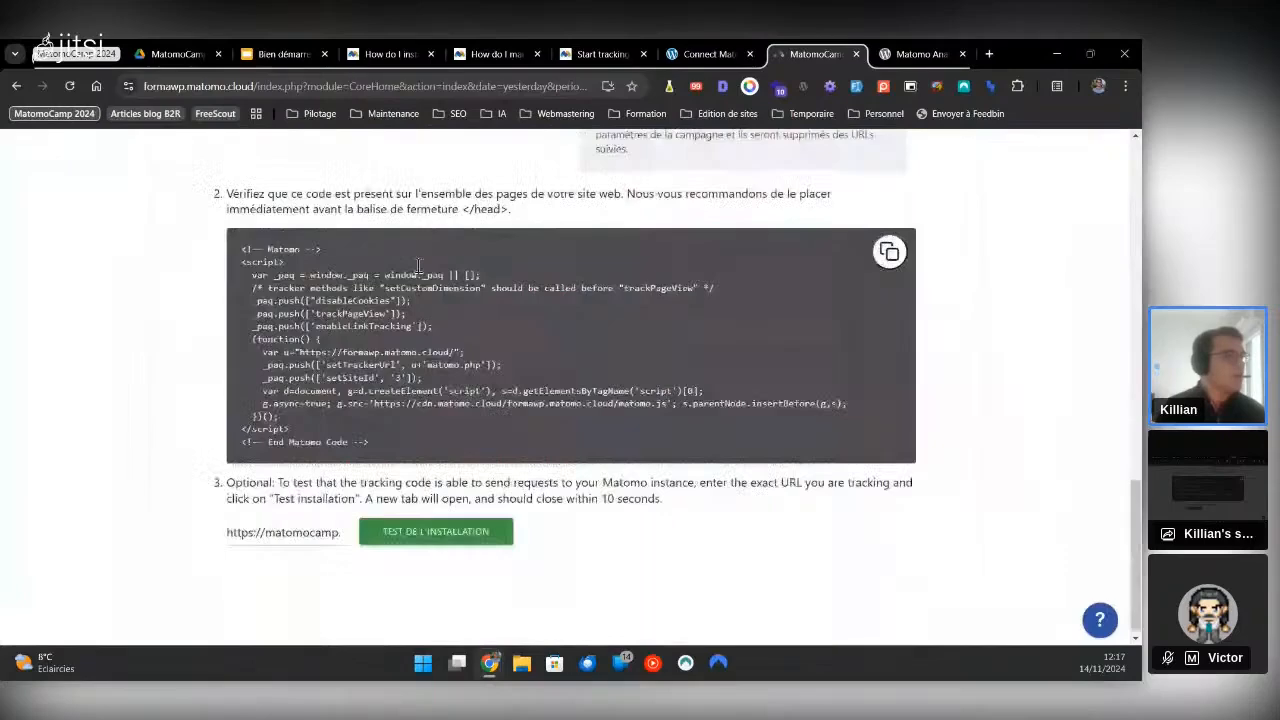
pyautogui.scroll(1, 419, 266)
pyautogui.click(326, 320)
pyautogui.scroll(-1, 391, 463)
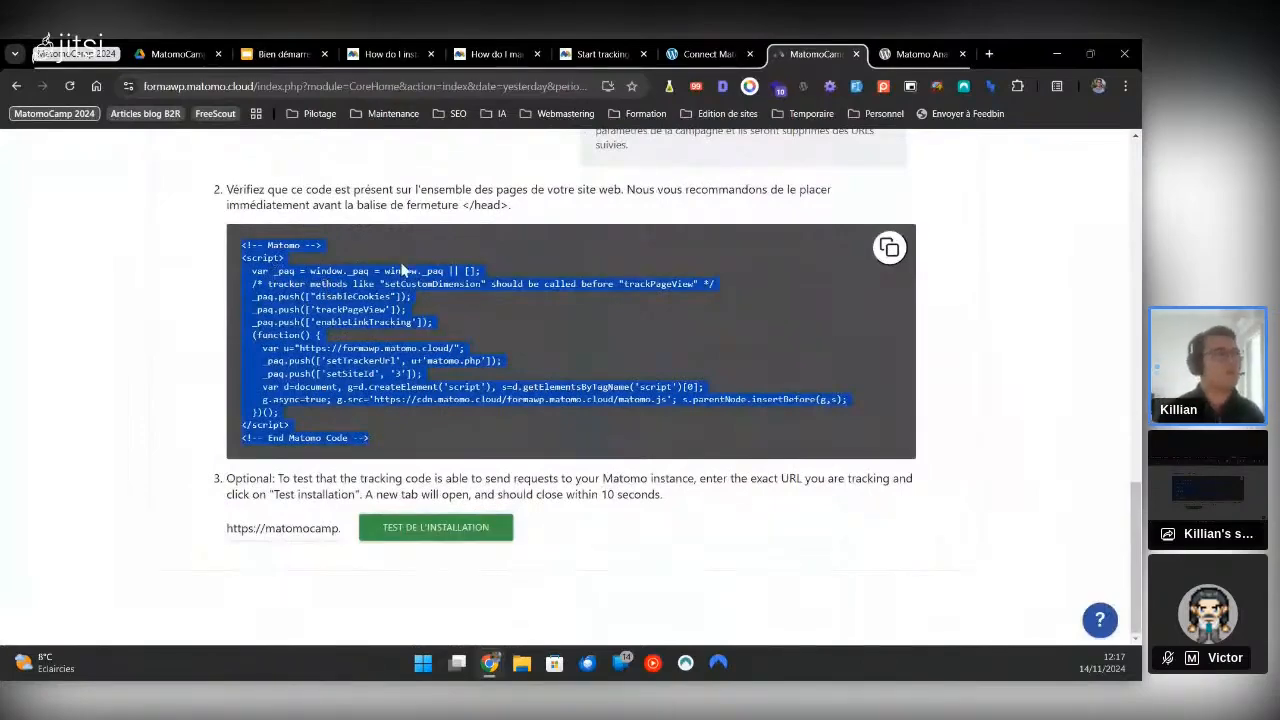
pyautogui.click(870, 248)
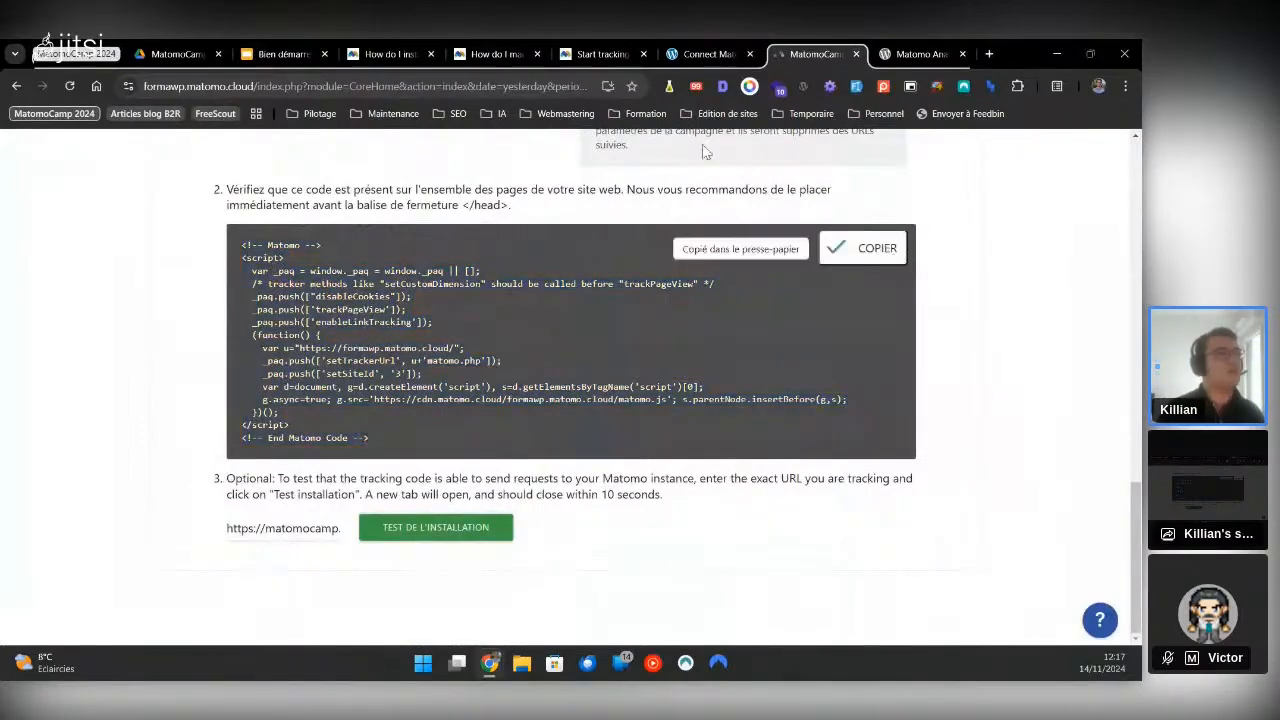
# Switch to WordPress, search the plugin directory for "fluentsnippets", and install and activate the FluentSnippets plugin
pyautogui.click(690, 46)
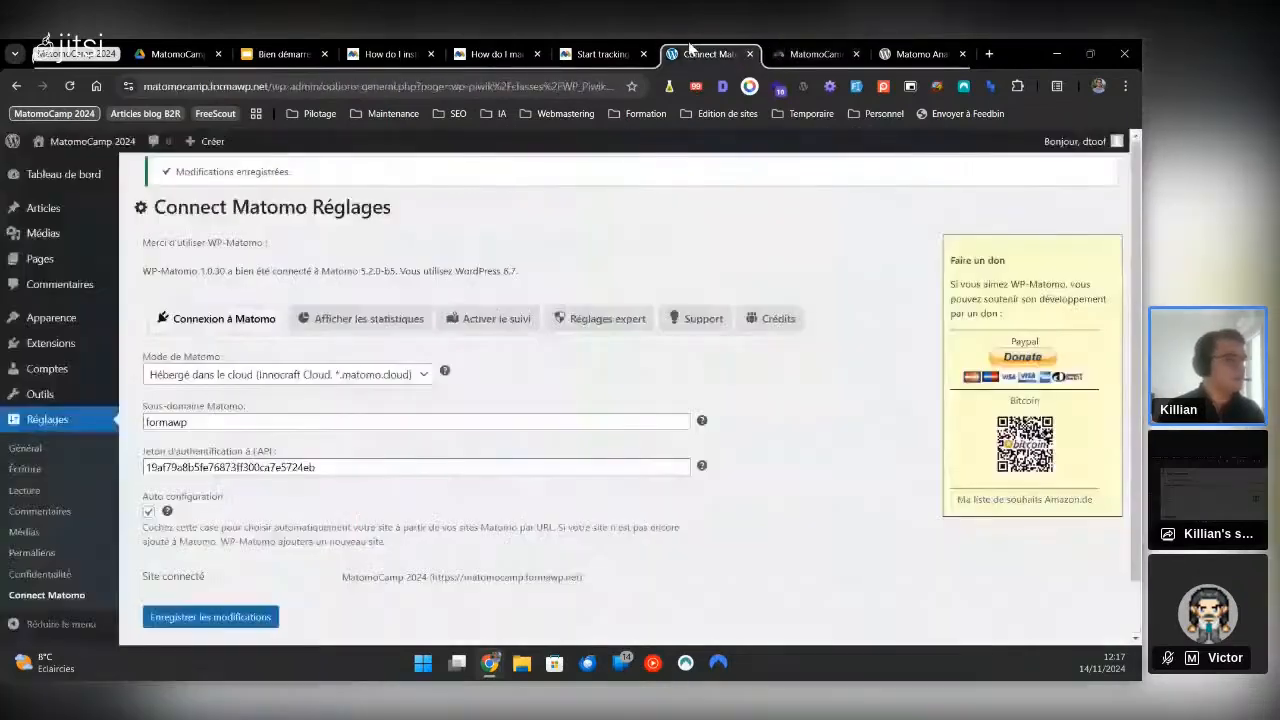
pyautogui.click(50, 343)
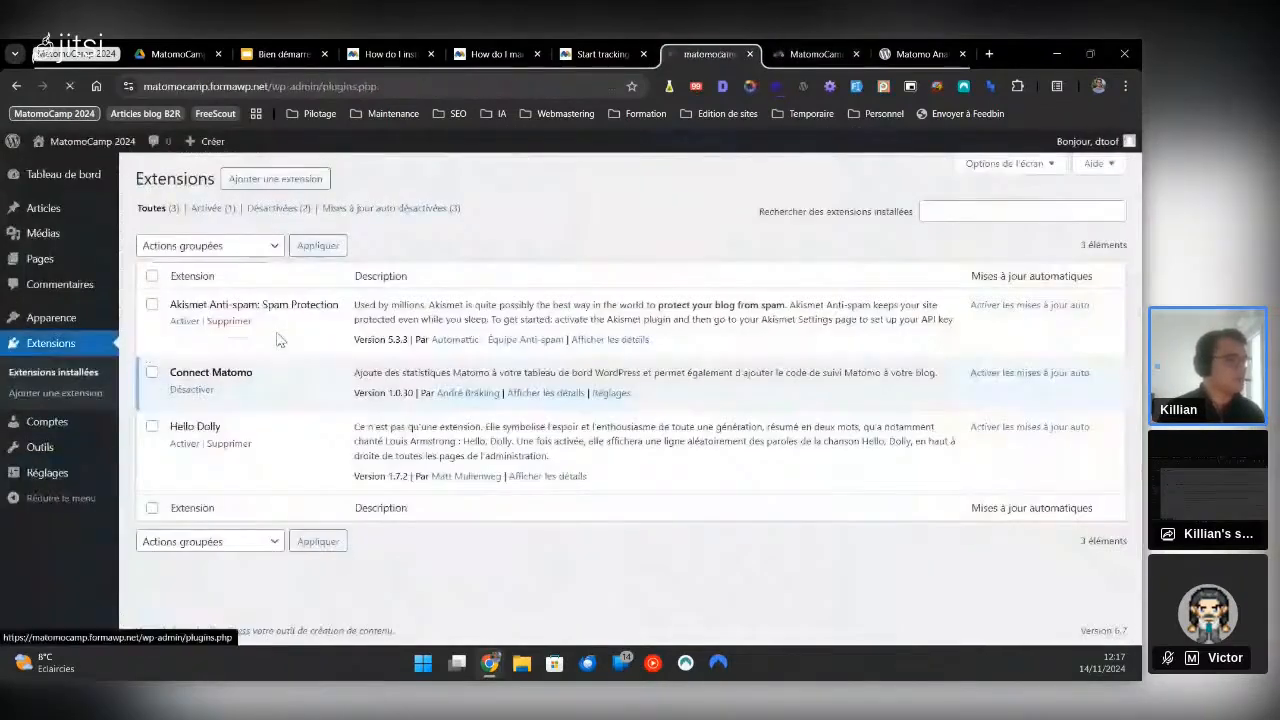
pyautogui.click(54, 394)
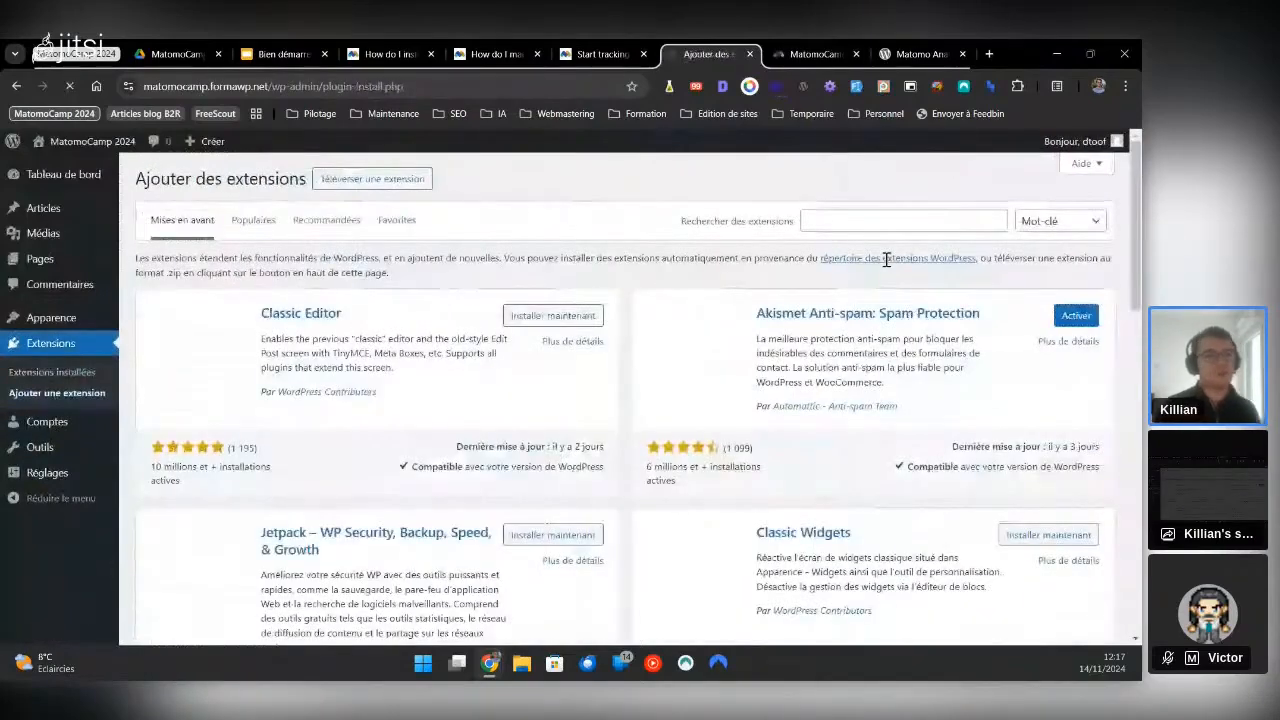
pyautogui.click(846, 222)
pyautogui.write('fluentsm')
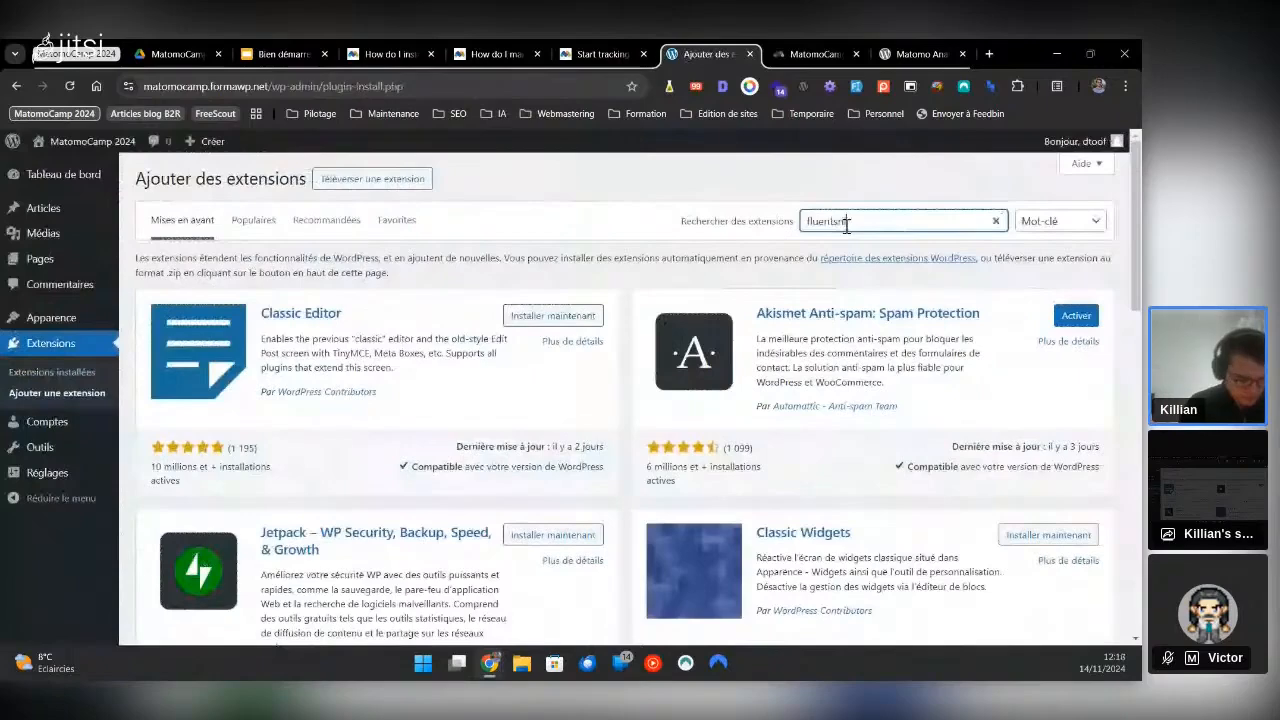
pyautogui.write('ippets')
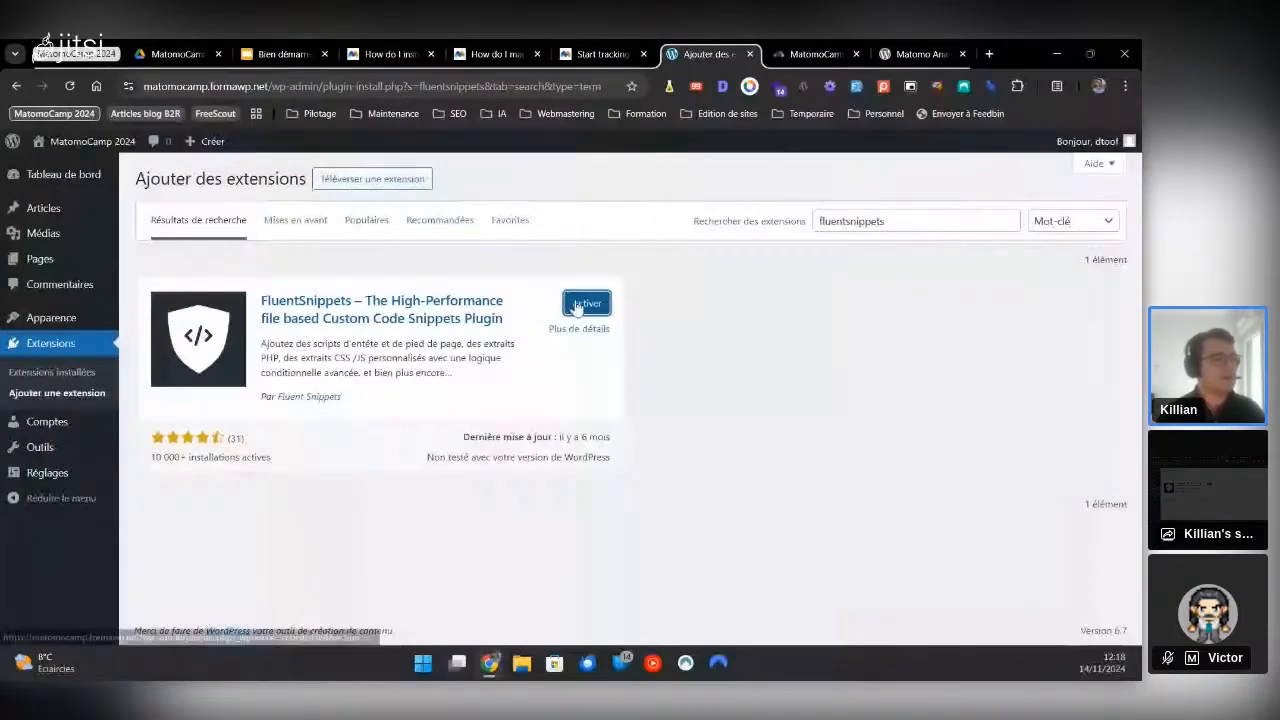
pyautogui.click(586, 303)
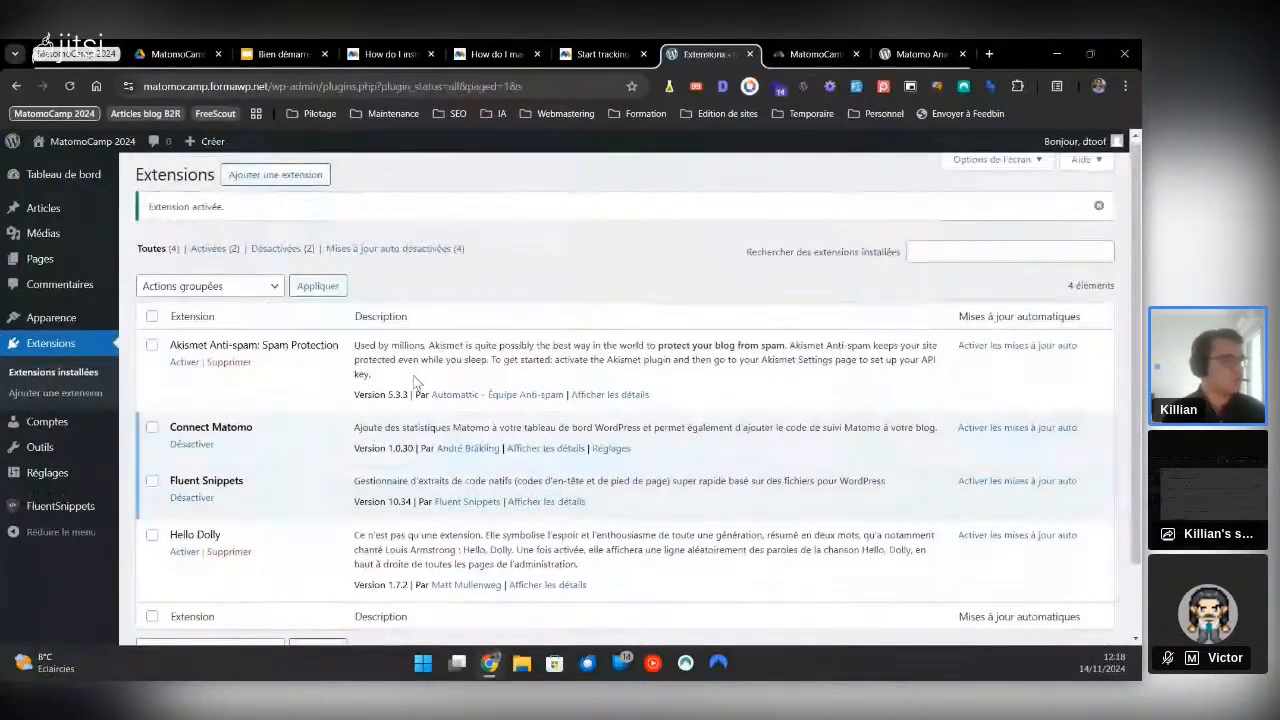
# Create a first FluentSnippets snippet of type Scripts (JS) and paste the copied Matomo tracking code into it
pyautogui.scroll(-1, 411, 379)
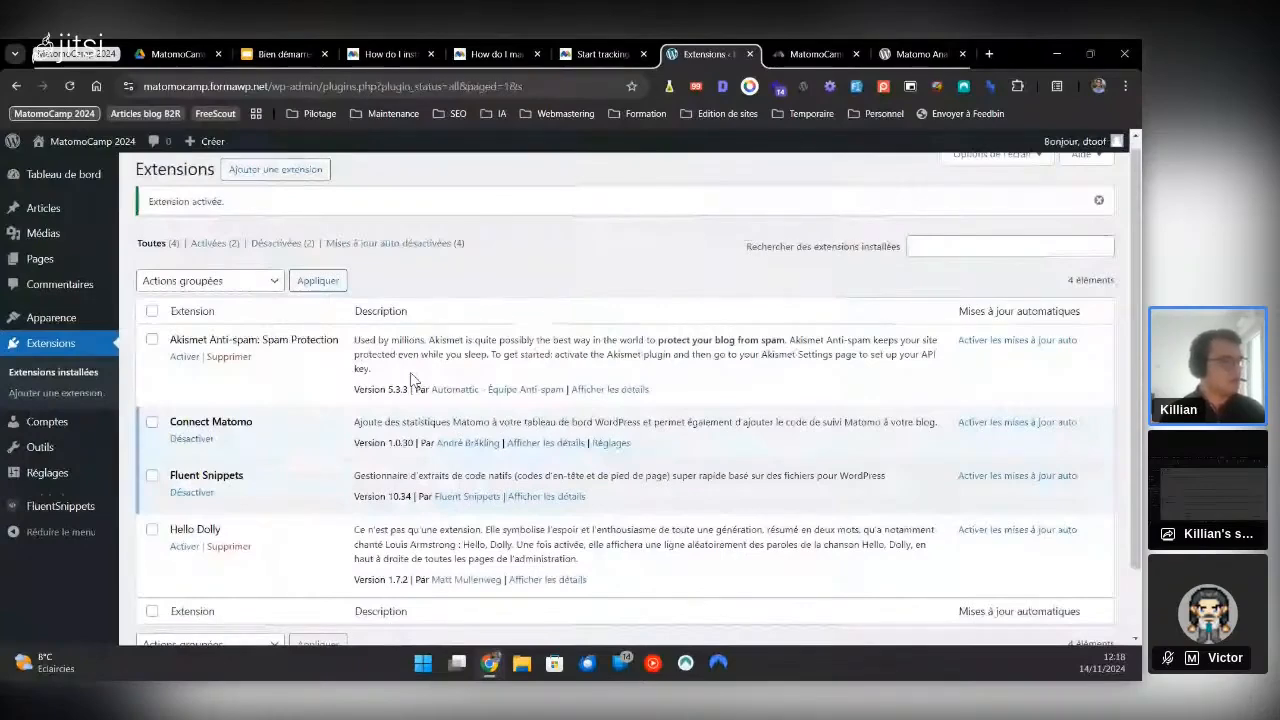
pyautogui.click(15, 506)
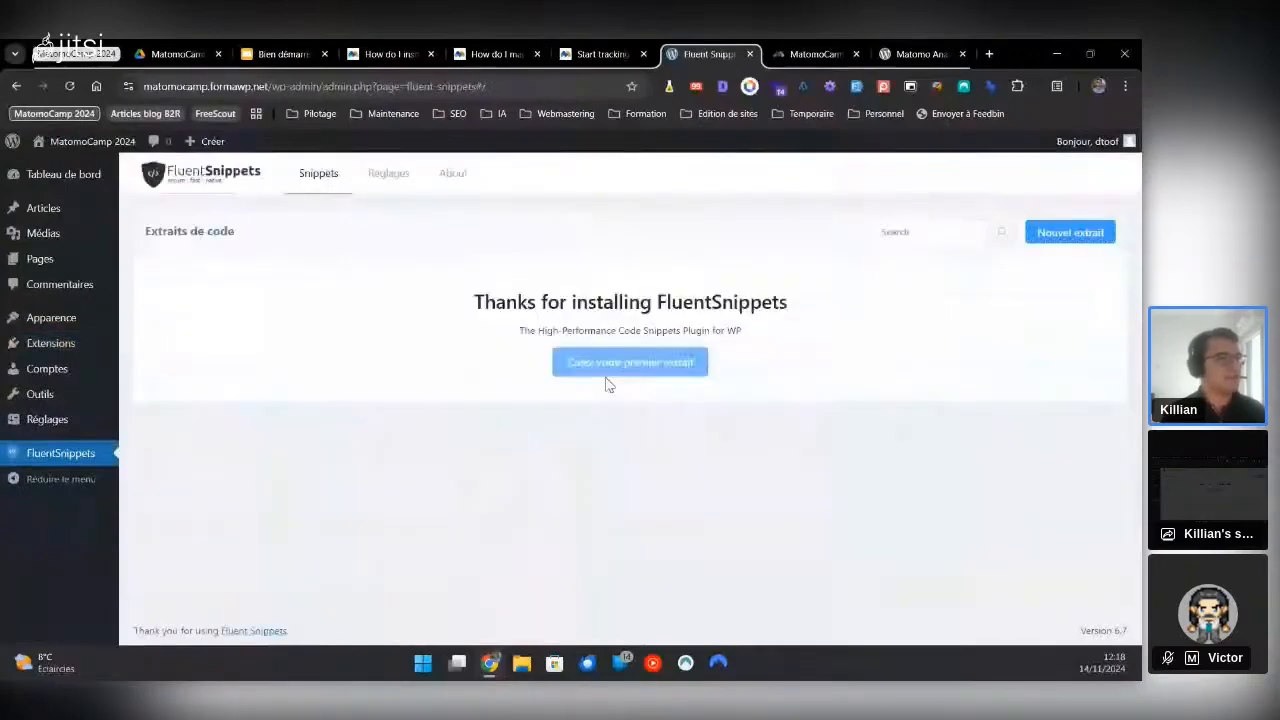
pyautogui.click(606, 370)
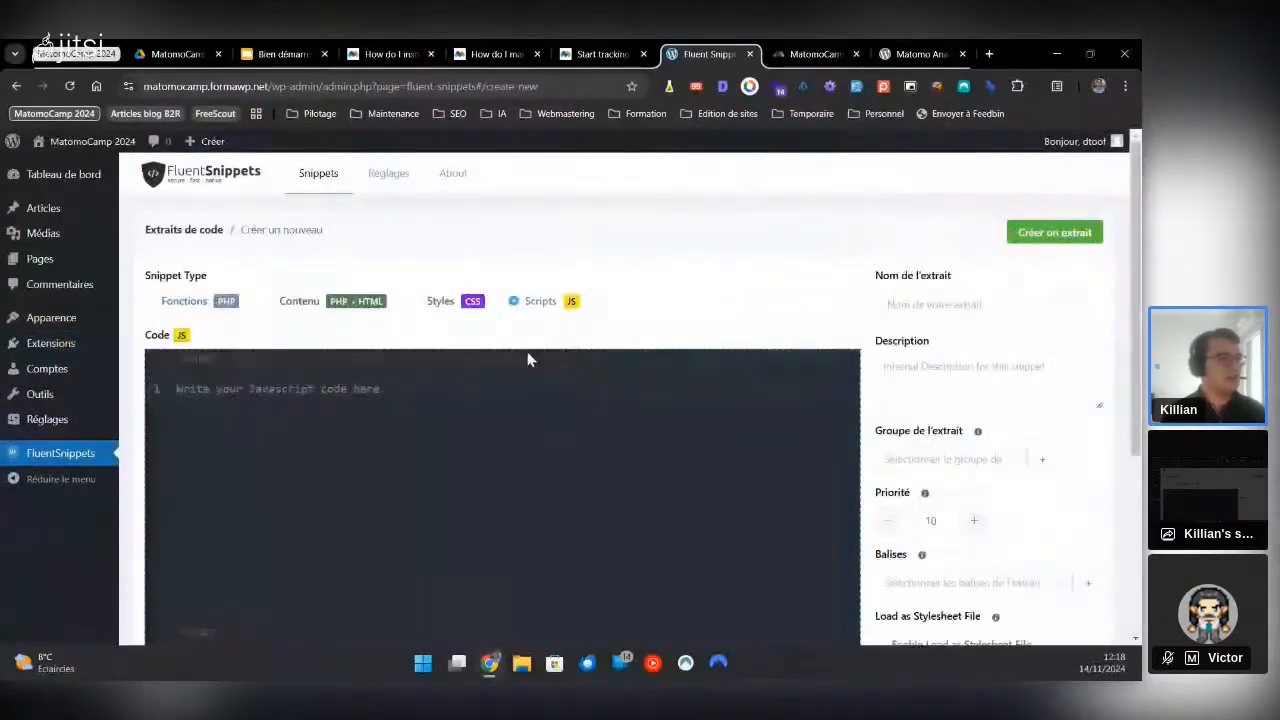
pyautogui.scroll(-2, 366, 409)
pyautogui.click(343, 377)
pyautogui.write('<!-- Matomo --> <script>   var _paq = window._paq = window._paq || [];   /* tracker methods like "setCustomDimension" should be called before "trackPageView" */   _paq.push(["disableCookies"]);   _paq.push([\'trackPageView\']);   _paq.push([\'enableLinkTracking\']);   (function() {     var u="https://formawp.matomo.cloud/";     _paq.push([\'setTrackerUrl\', u+\'matomo.php\']);     _paq.push([\'setSiteId\', \'3\']);     var d=document, g=d.createElement(\'script\'), s=d.getElementsByTagName(\'script\')[0];     g.async=true; g.src=\'https://cdn.matomo.cloud/formawp.matomo.cloud/matomo.js\'; s.parentNode.insertBefore(g,s);   })(); </script> <!-- End Matomo Code -->')
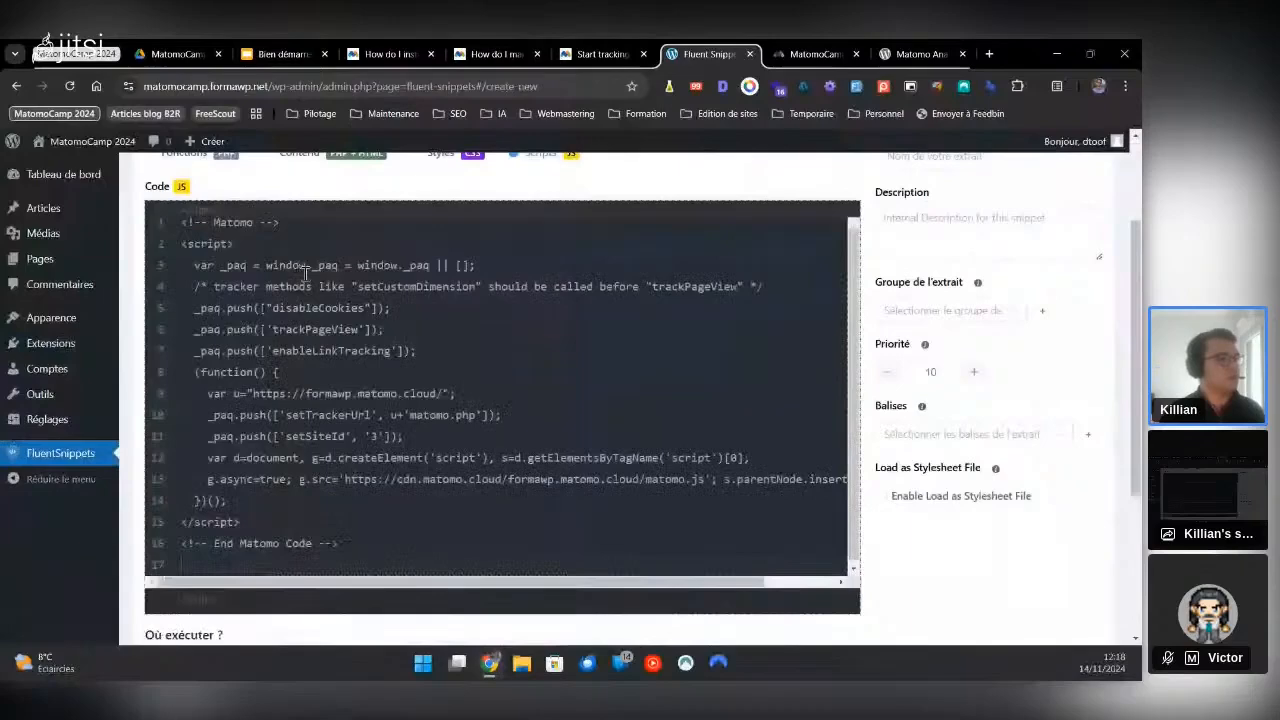
# Remove the Matomo HTML comments and the opening and closing script tags from the snippet, leaving only the JavaScript
pyautogui.moveTo(268, 247); pyautogui.dragTo(180, 223)
pyautogui.press('Delete')
pyautogui.press('Delete')
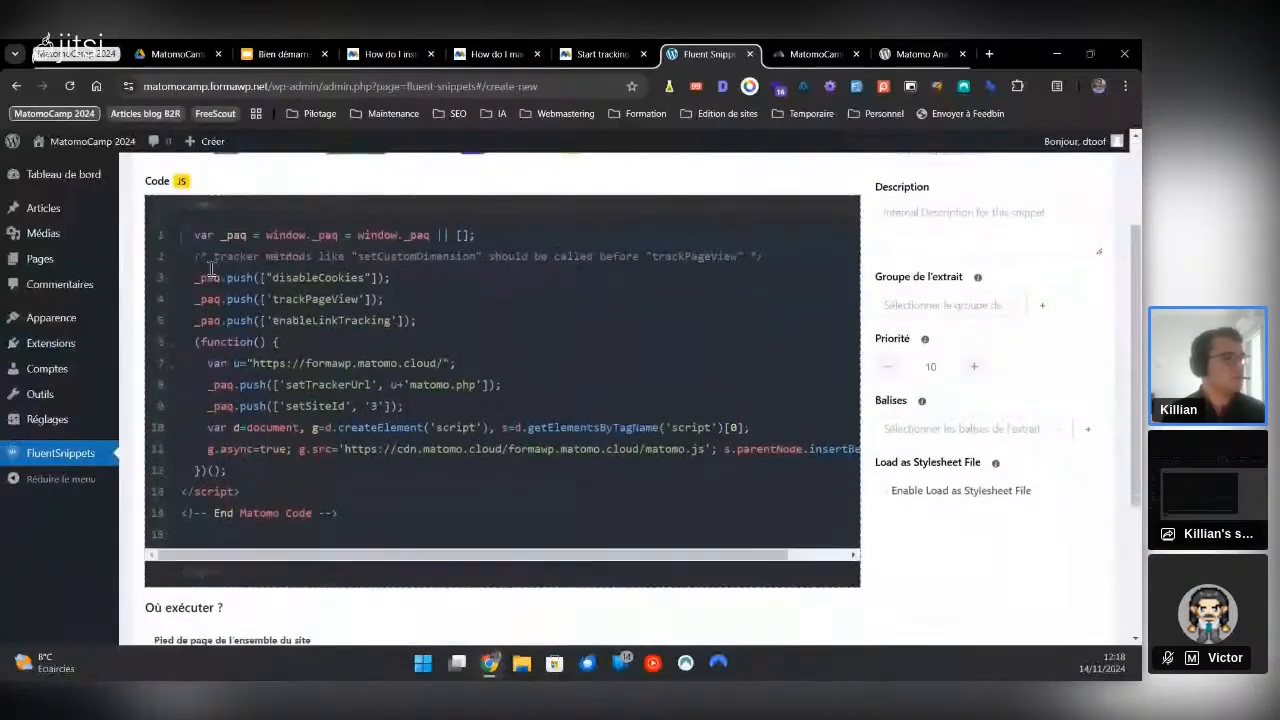
pyautogui.scroll(-3, 228, 322)
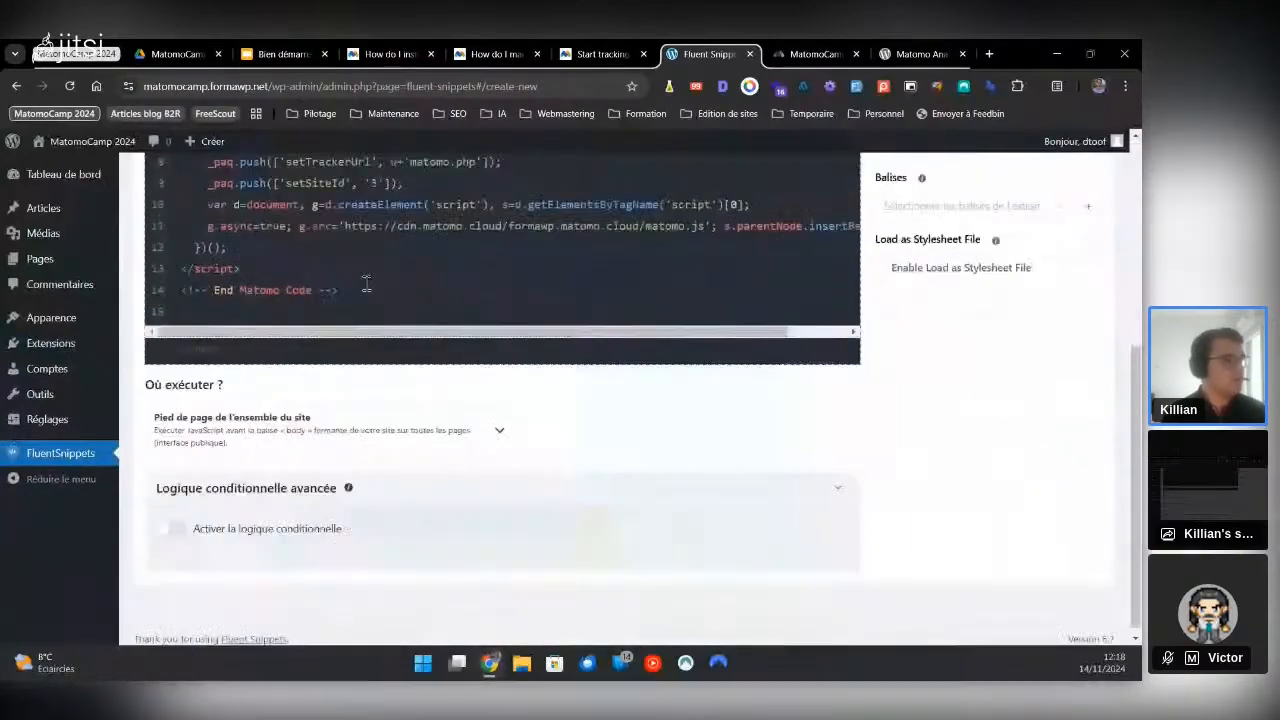
pyautogui.moveTo(366, 288); pyautogui.dragTo(181, 268)
pyautogui.press('Delete')
pyautogui.press('BackSpace')
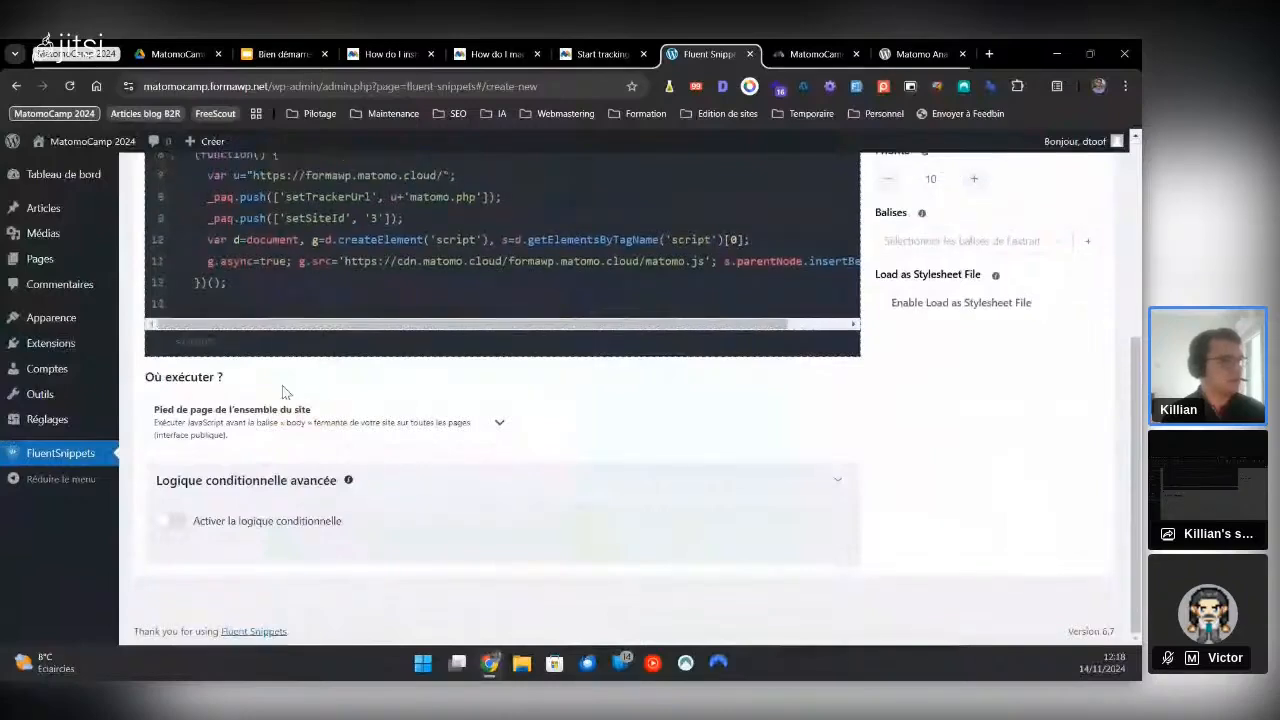
# Set the snippet's execution location to "Entête de l'ensemble du site"
pyautogui.click(470, 422)
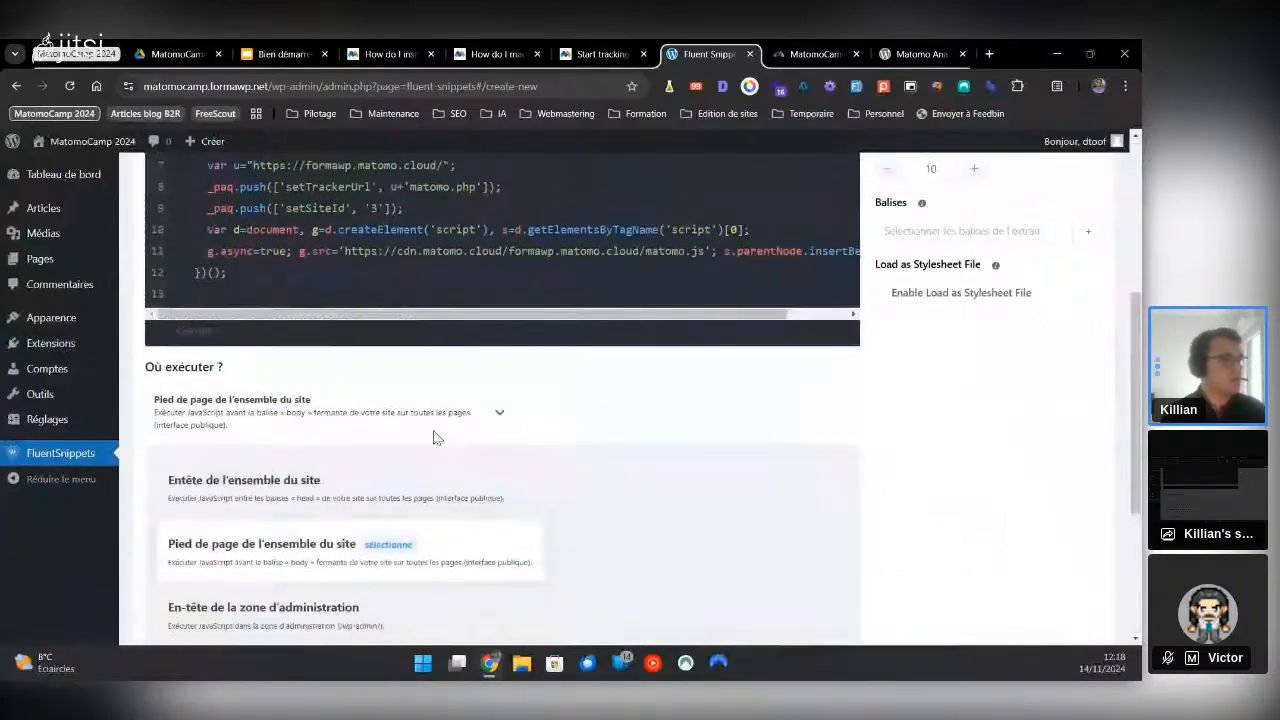
pyautogui.scroll(-2, 234, 297)
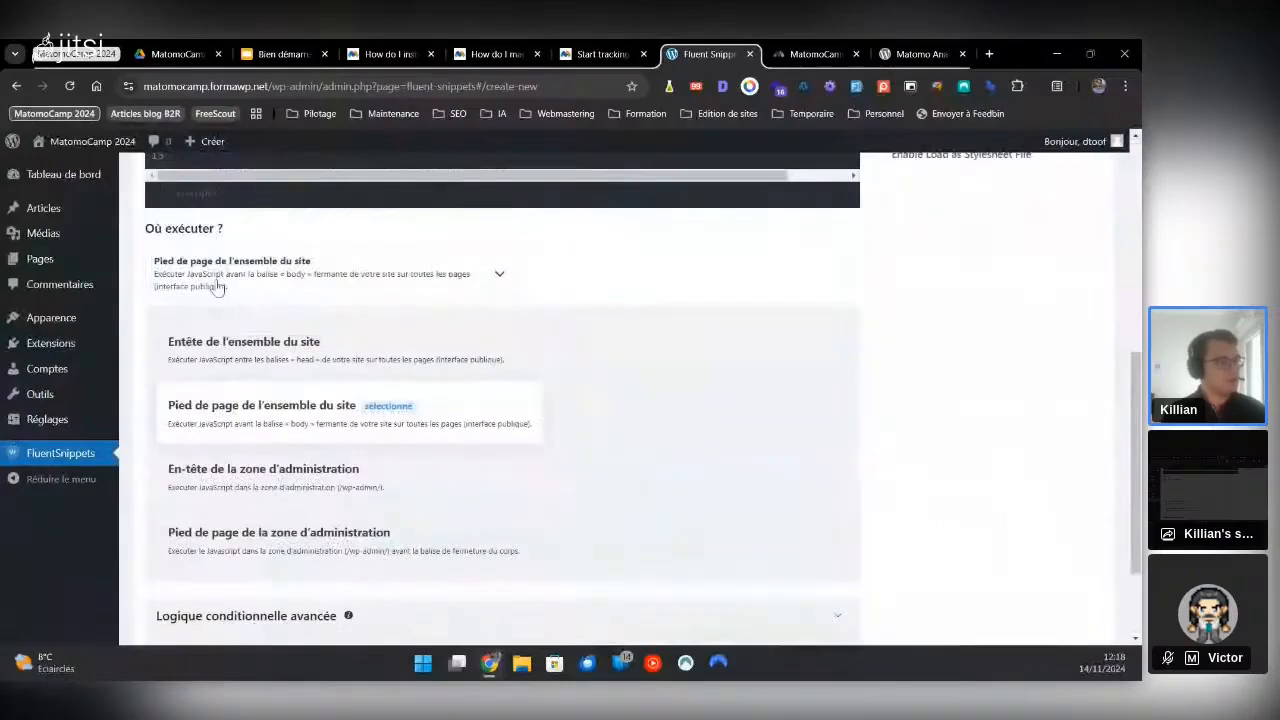
pyautogui.click(244, 345)
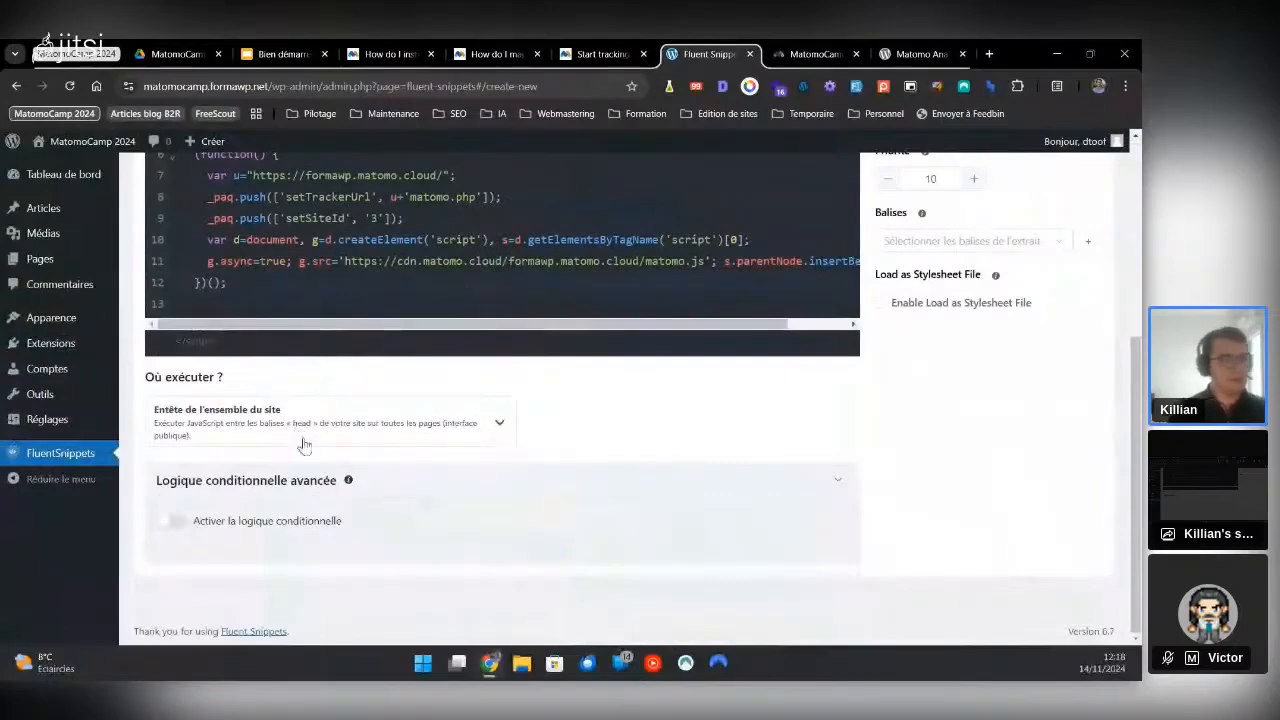
# Name the snippet "Suivi Matomo", create it, and activate it on the site
pyautogui.scroll(1, 457, 443)
pyautogui.scroll(2, 457, 443)
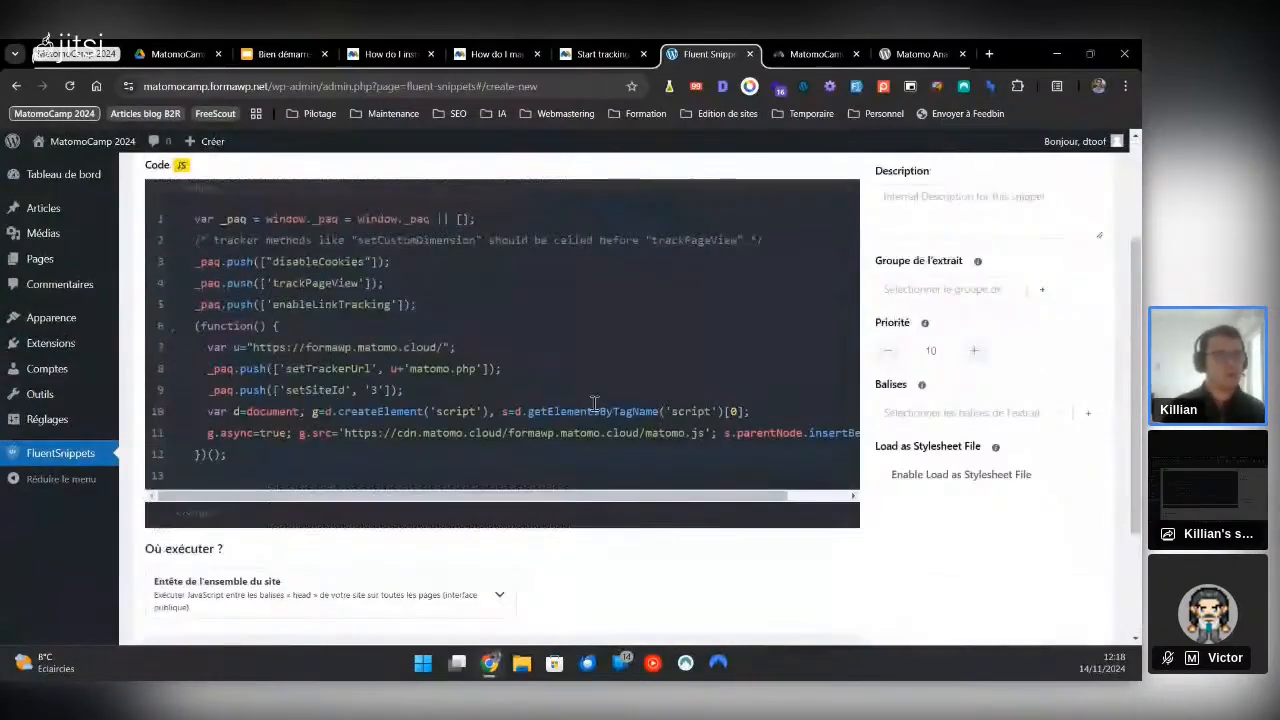
pyautogui.scroll(3, 949, 264)
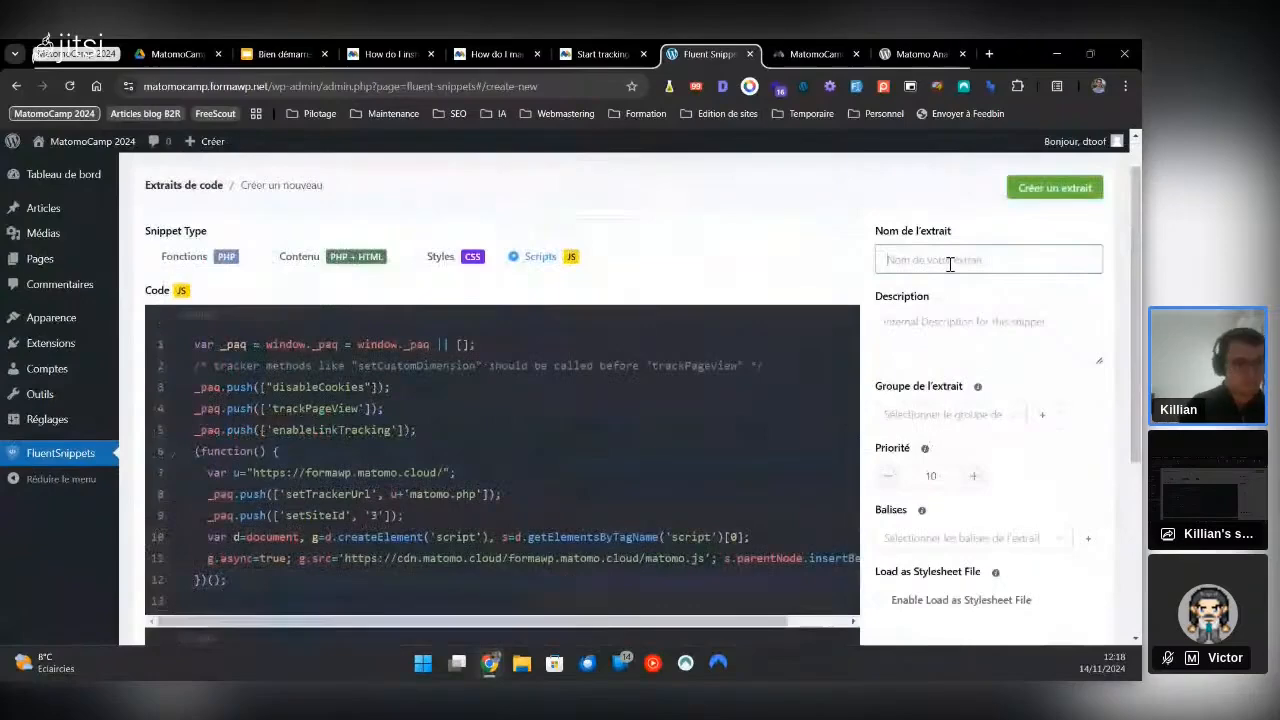
pyautogui.write('Suivi Matomo')
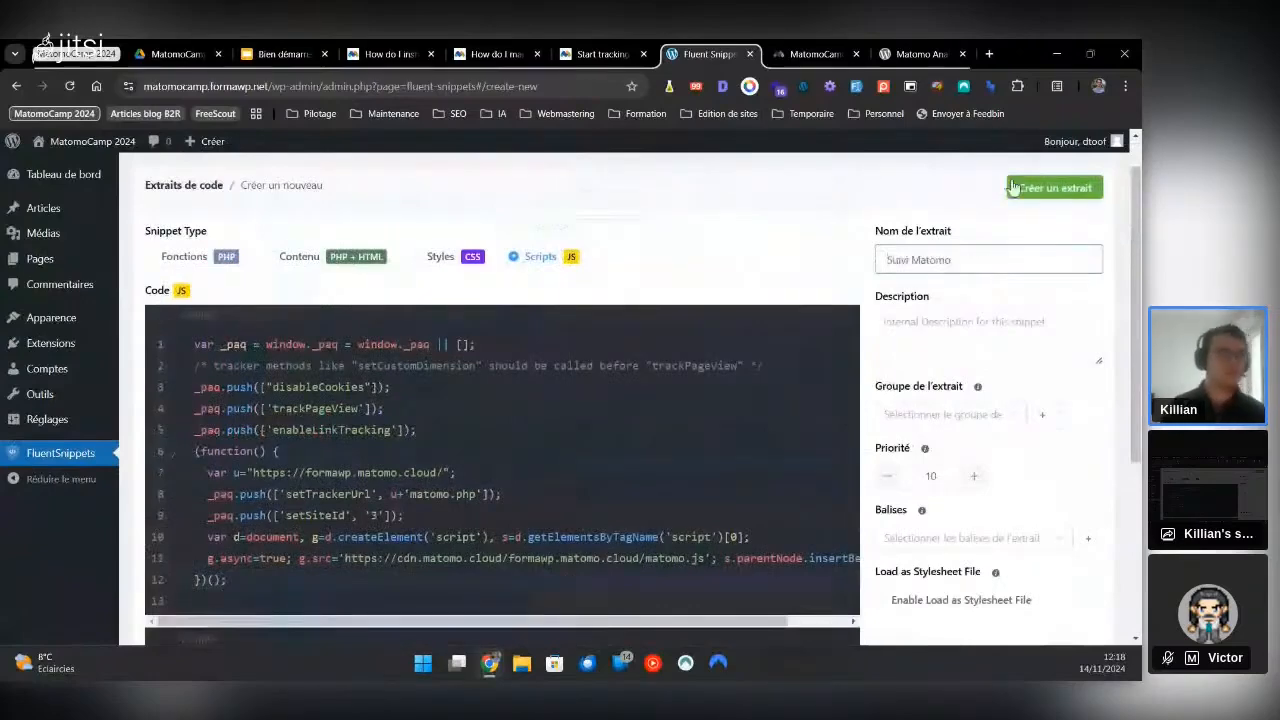
pyautogui.click(1013, 188)
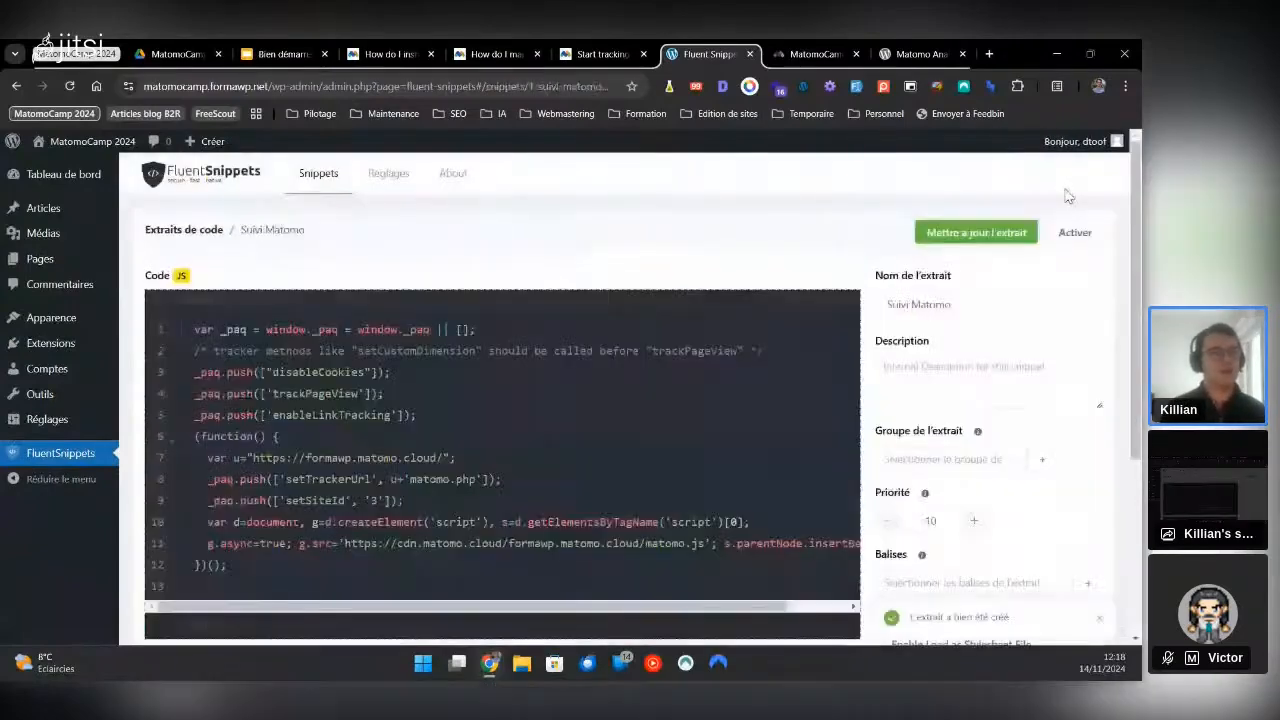
pyautogui.click(1075, 232)
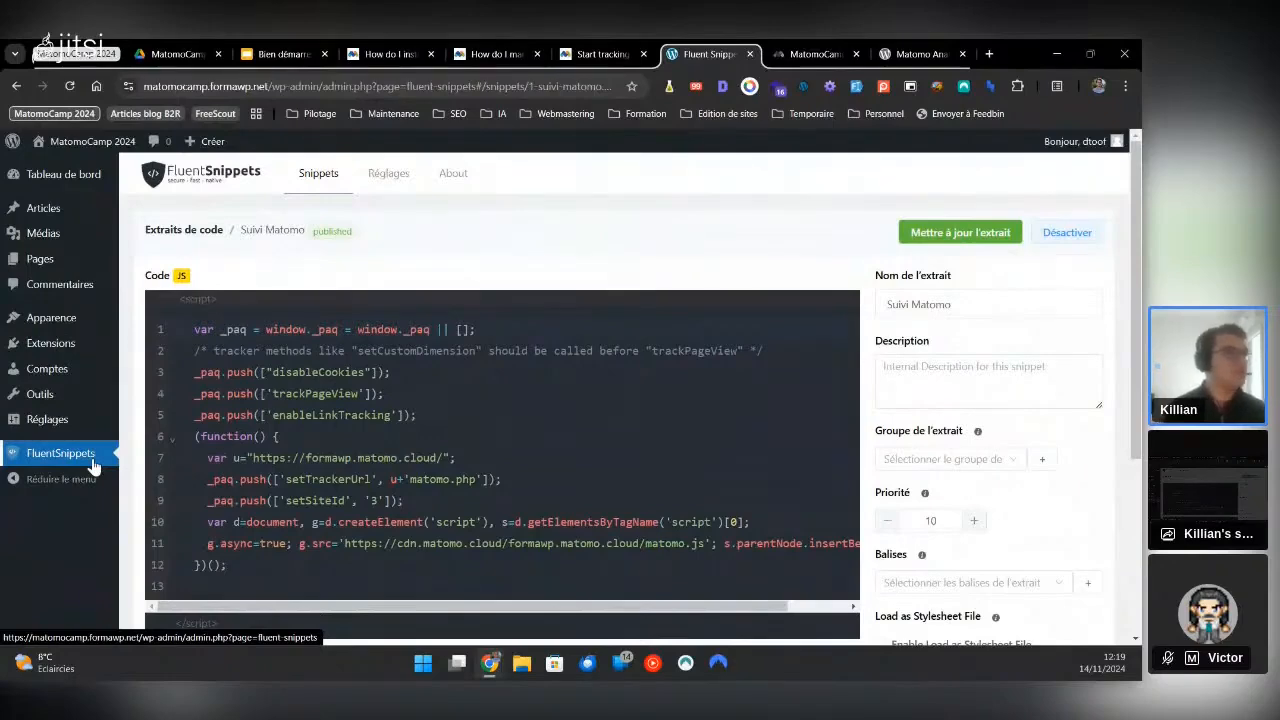
# Review Matomo's FAQ on manually inserting the tracking code in WordPress and the slide comparing the extension and JavaScript methods
pyautogui.click(486, 53)
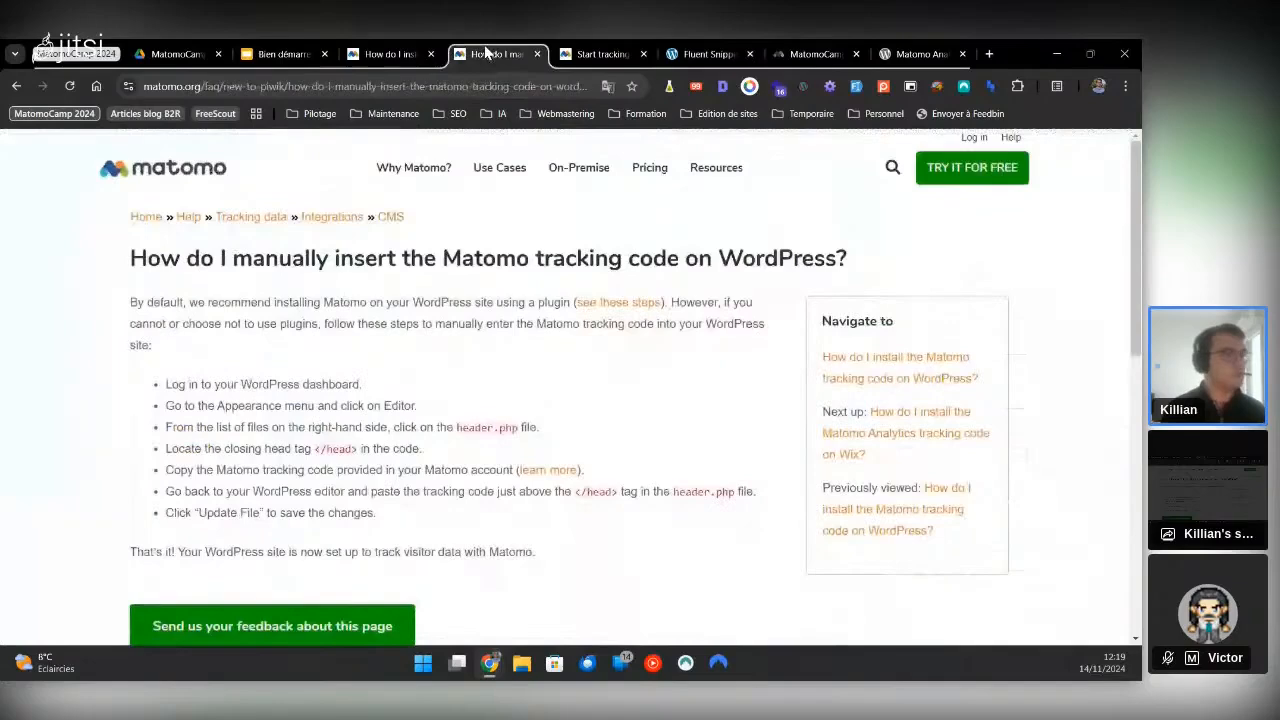
pyautogui.scroll(-1, 447, 430)
pyautogui.scroll(-1, 447, 430)
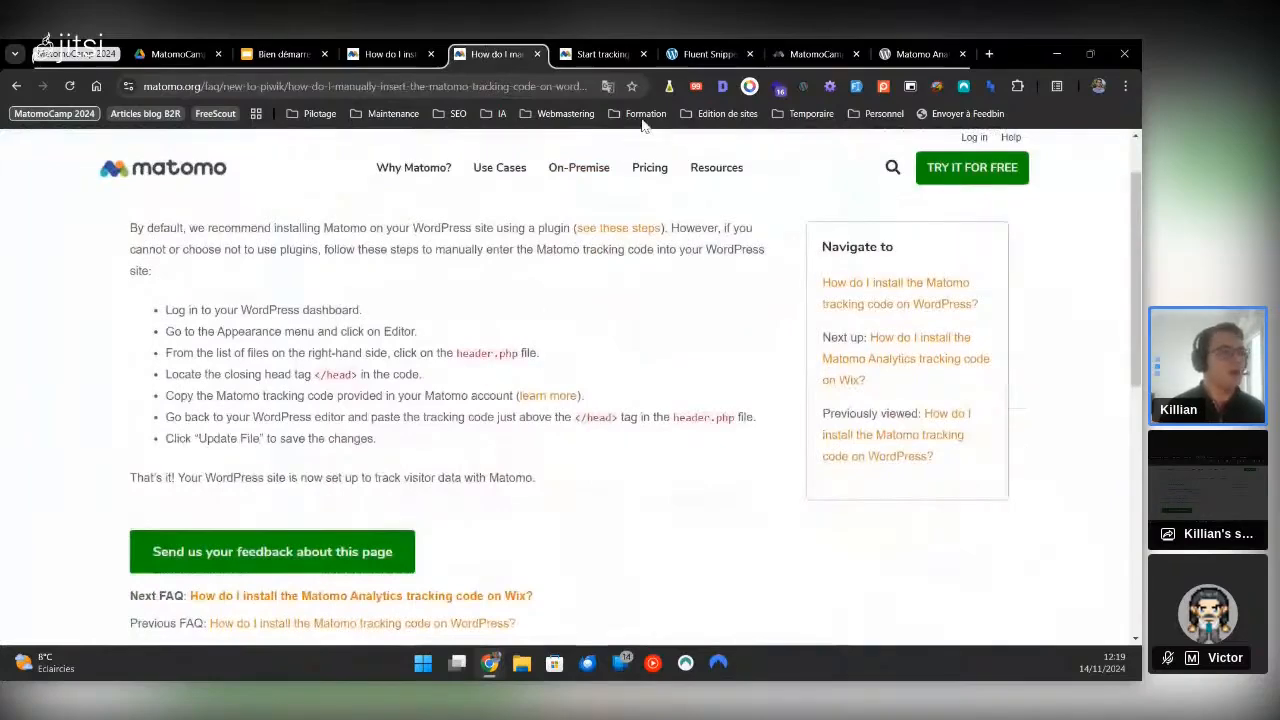
pyautogui.click(705, 54)
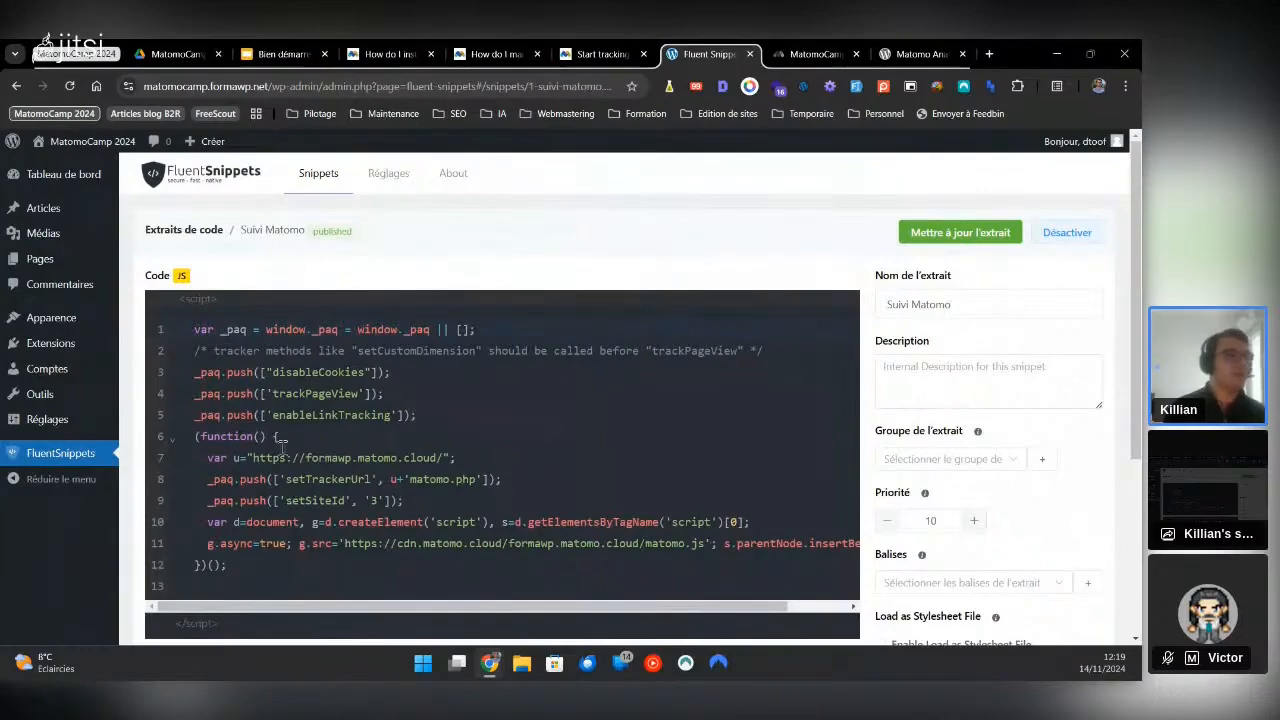
pyautogui.click(270, 63)
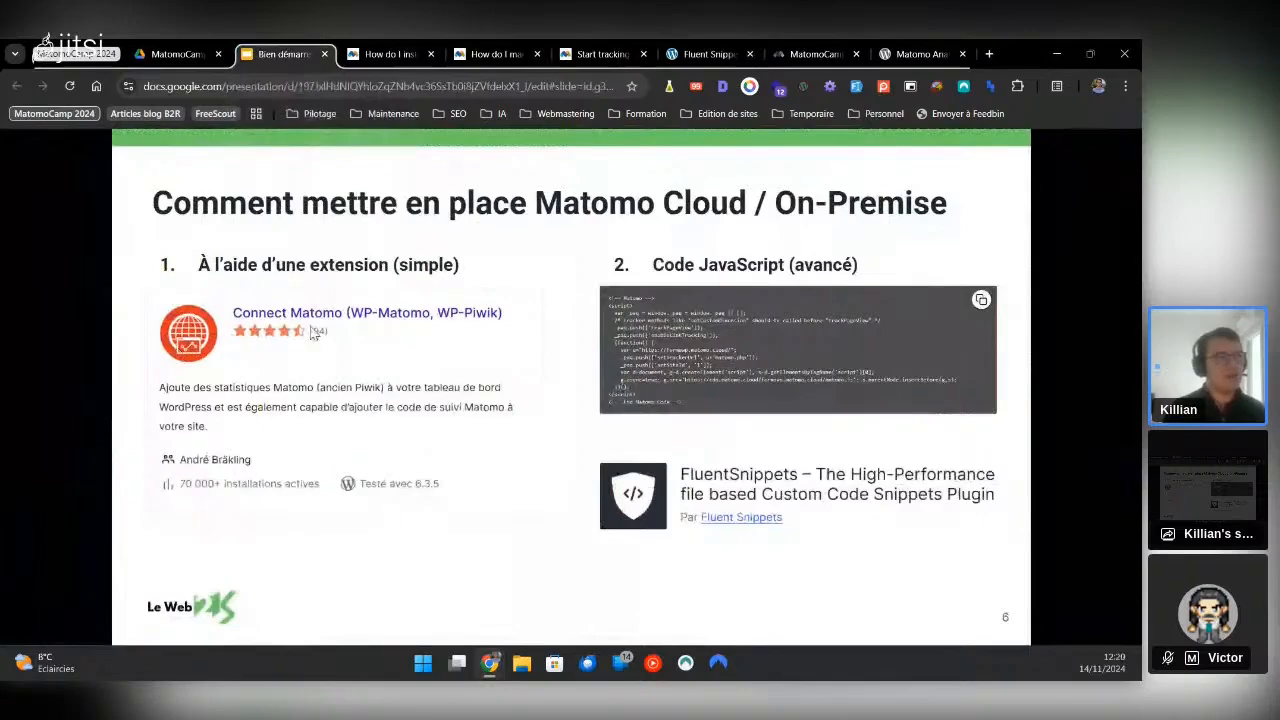
# Return to WordPress, search the plugin directory for "seopress", and install and activate the SEOPress – On-site SEO plugin
pyautogui.click(680, 57)
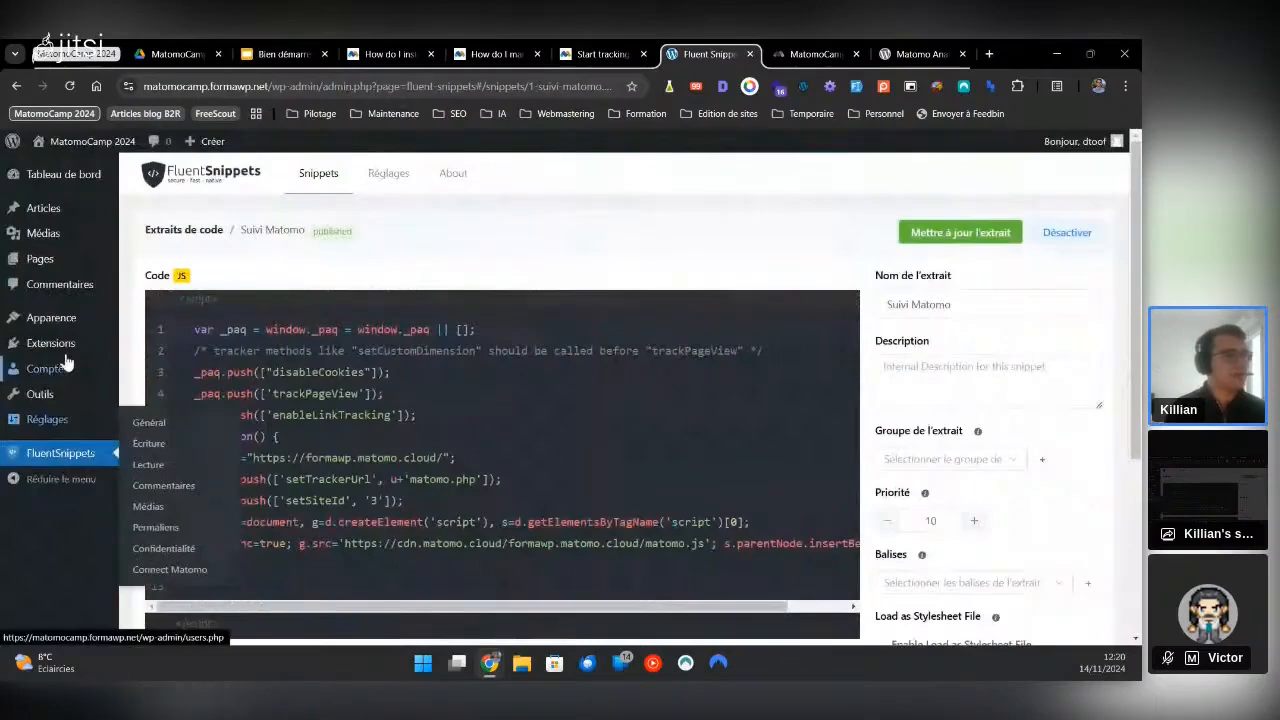
pyautogui.moveTo(78, 354)
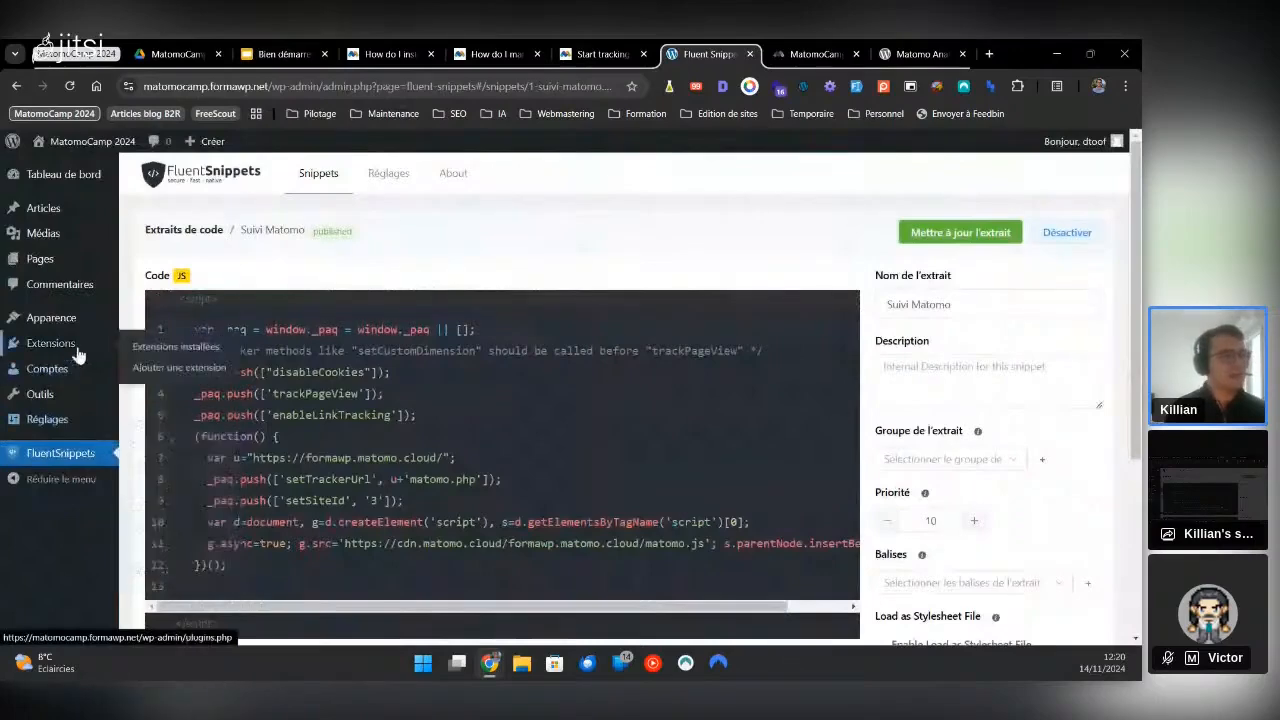
pyautogui.click(137, 369)
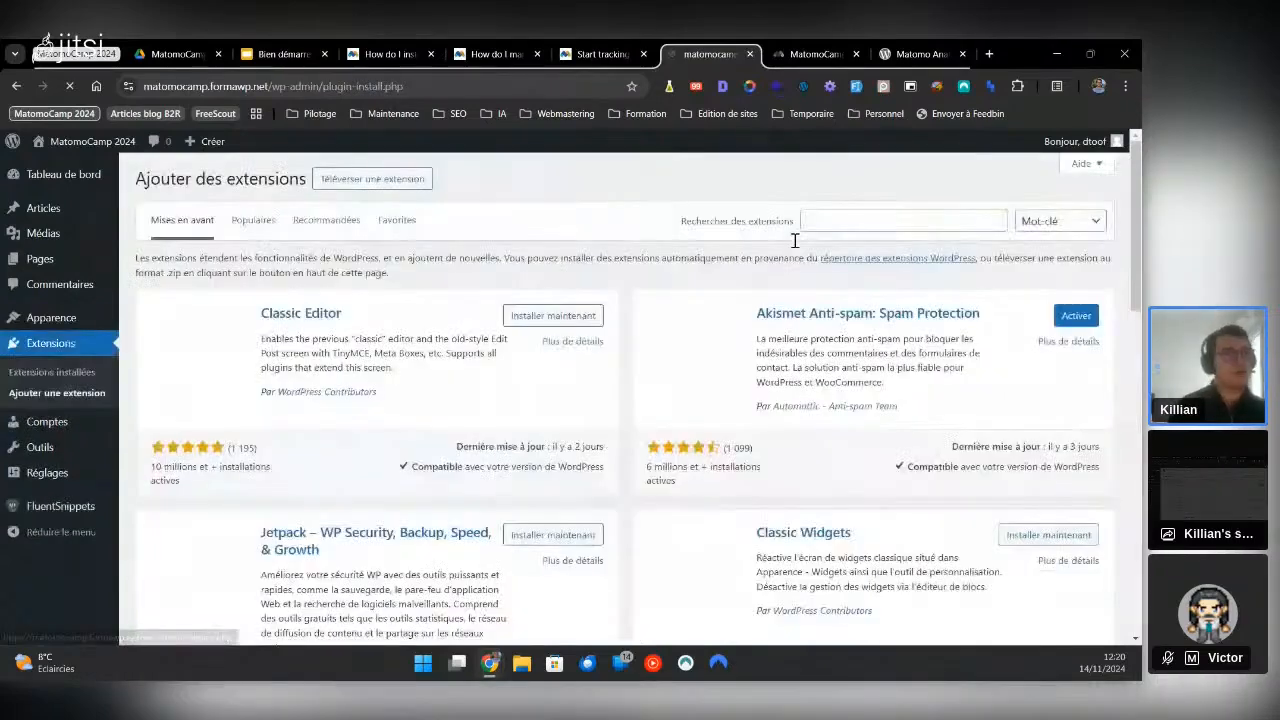
pyautogui.click(805, 228)
pyautogui.write('seopress')
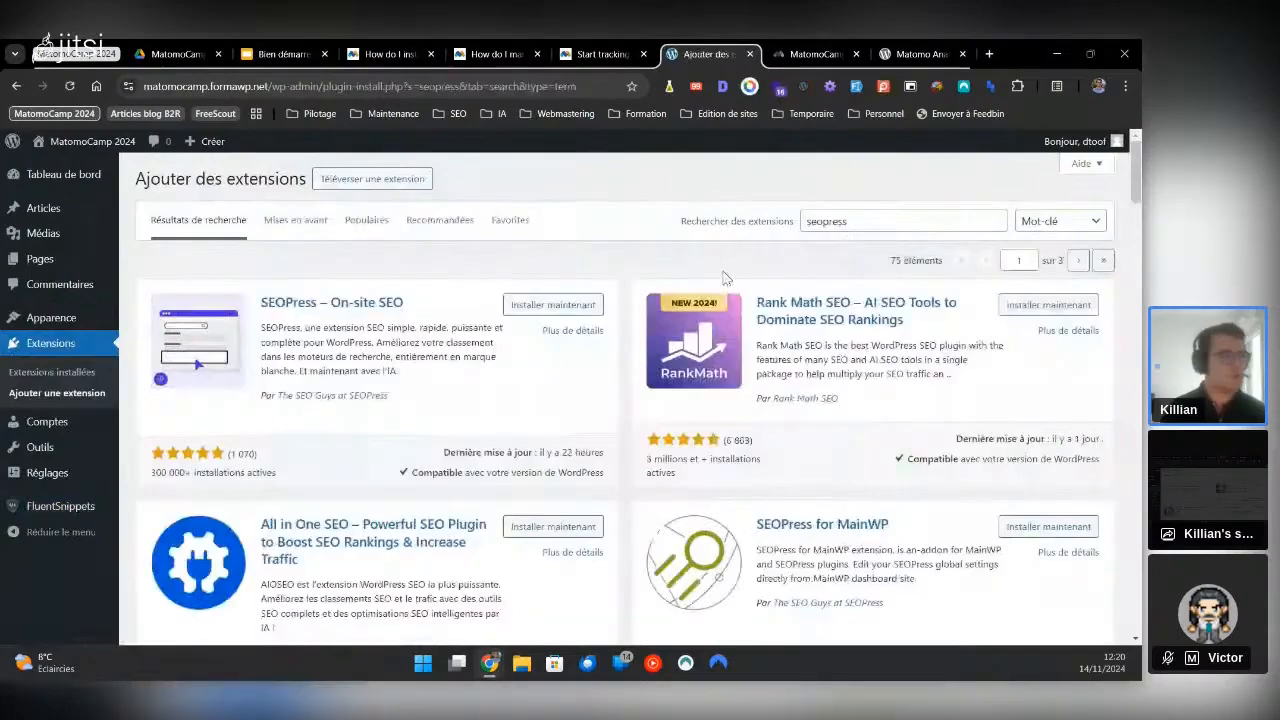
pyautogui.click(545, 308)
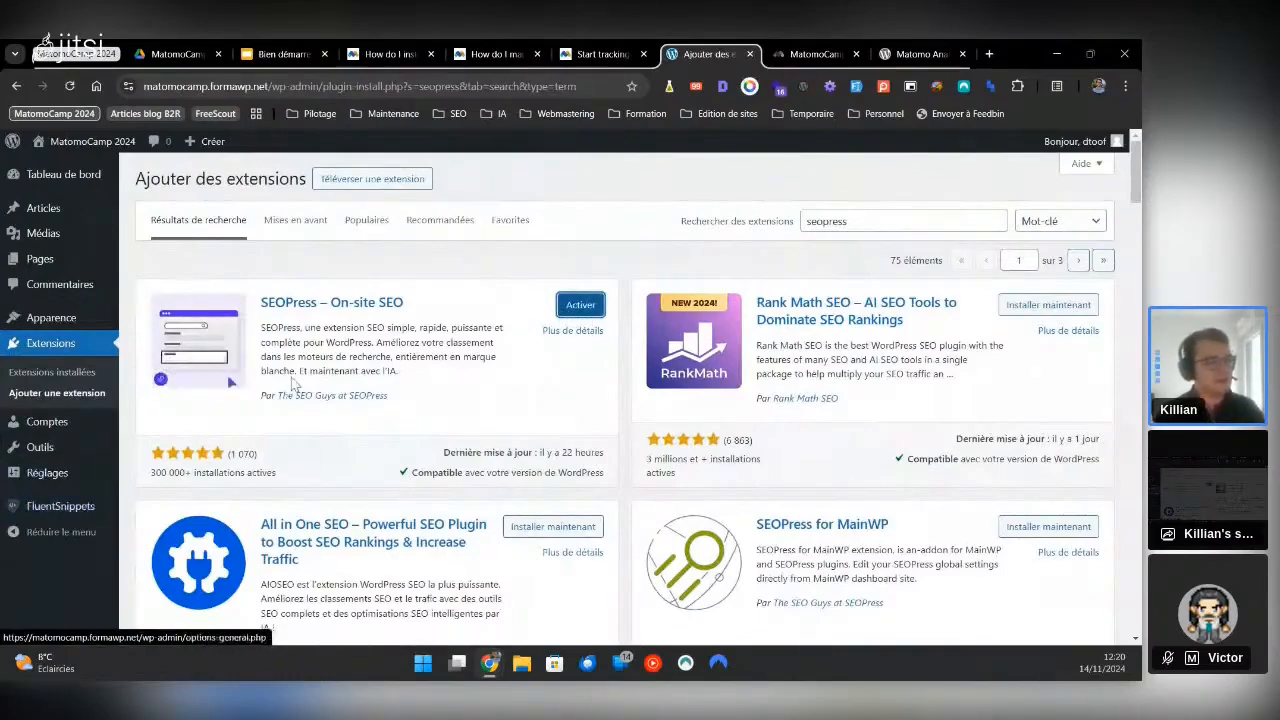
pyautogui.click(577, 305)
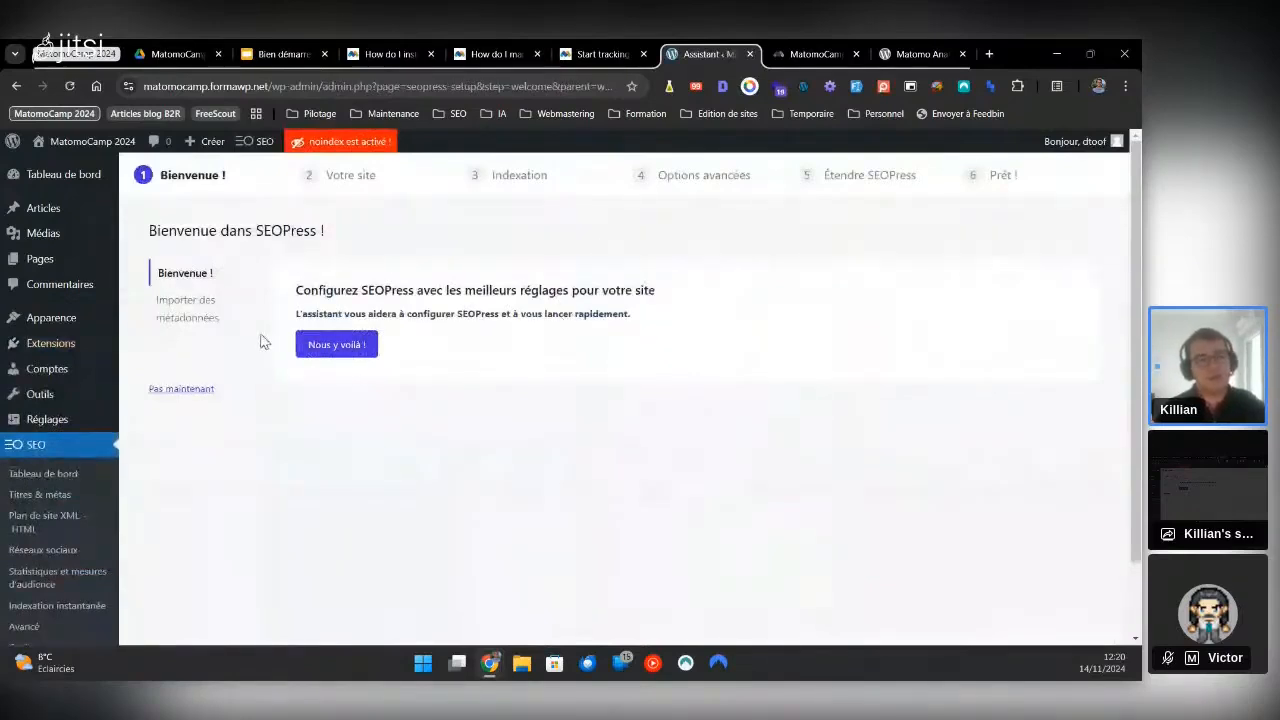
# Open SEOPress's "Statistiques et mesures d'audience" settings without running the setup wizard
pyautogui.scroll(-2, 140, 400)
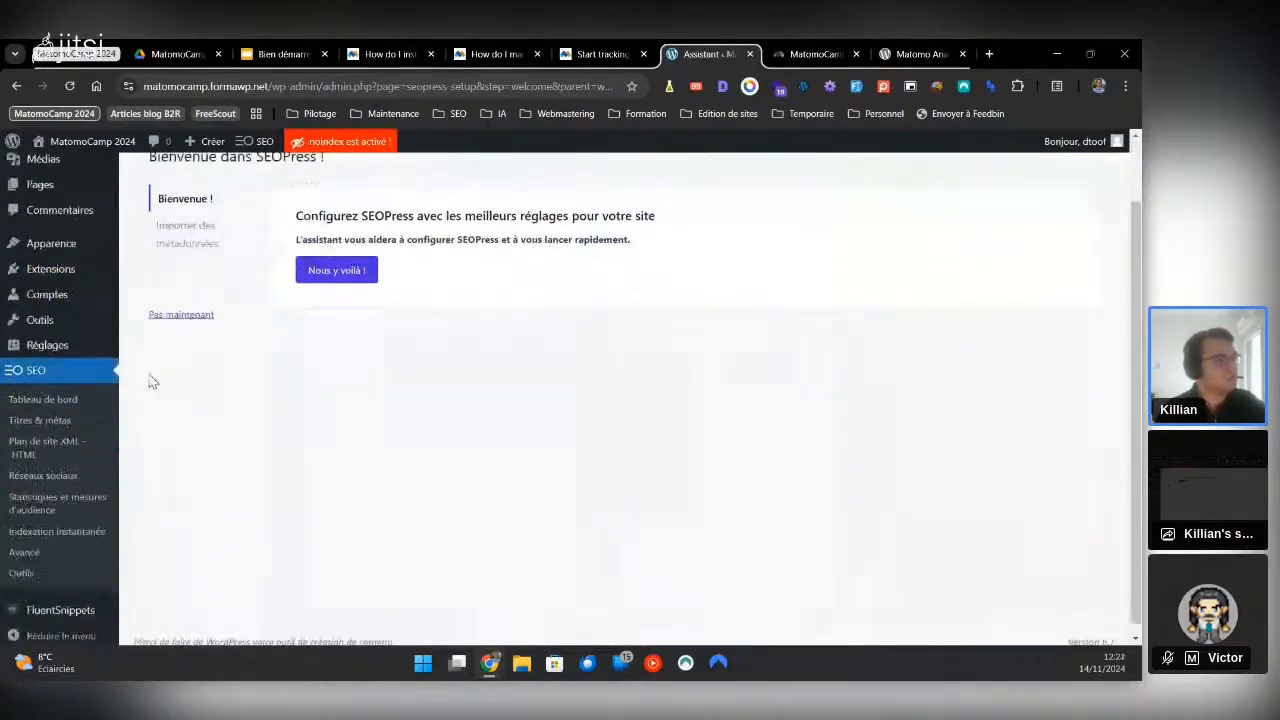
pyautogui.click(64, 504)
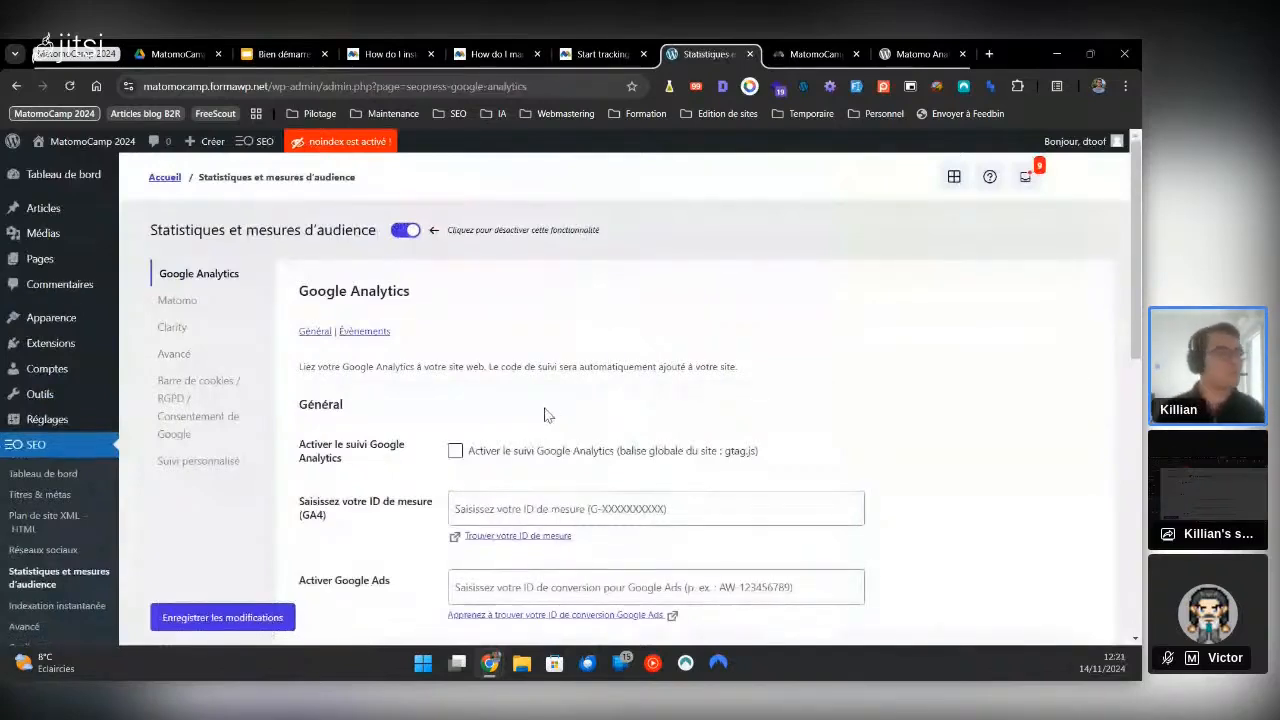
pyautogui.scroll(-1, 230, 470)
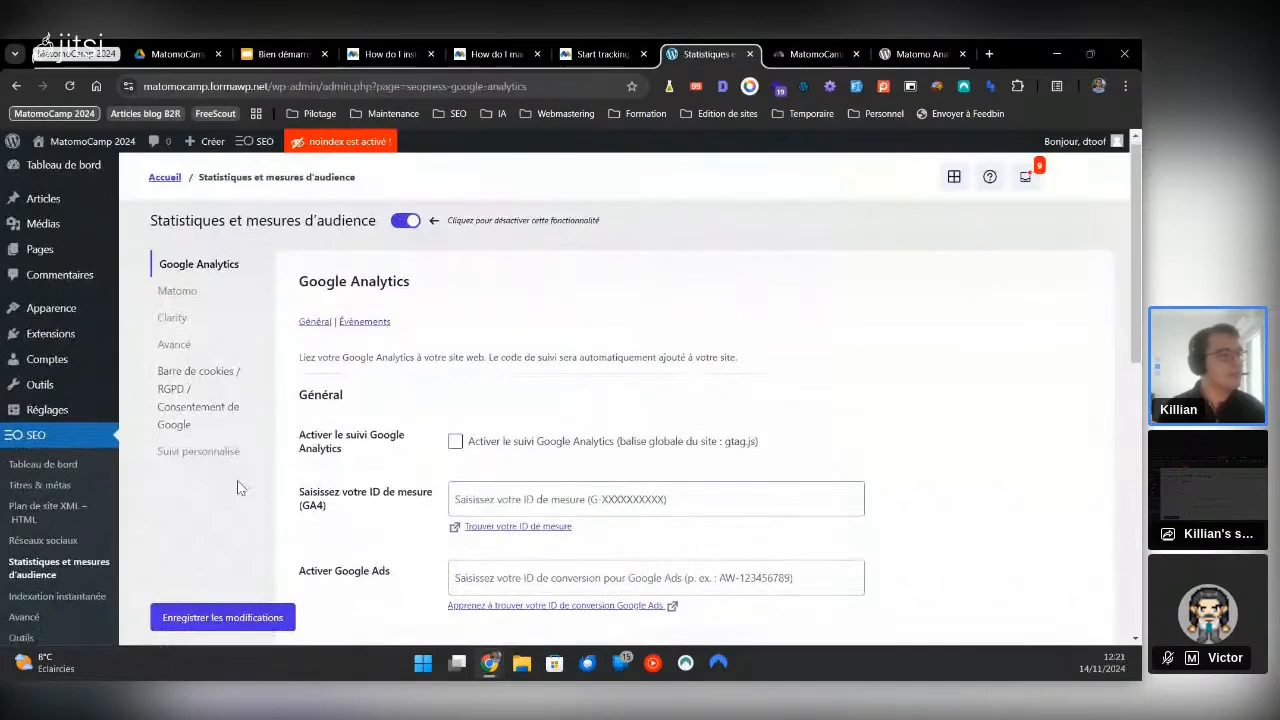
pyautogui.scroll(-2, 233, 490)
pyautogui.scroll(1, 157, 423)
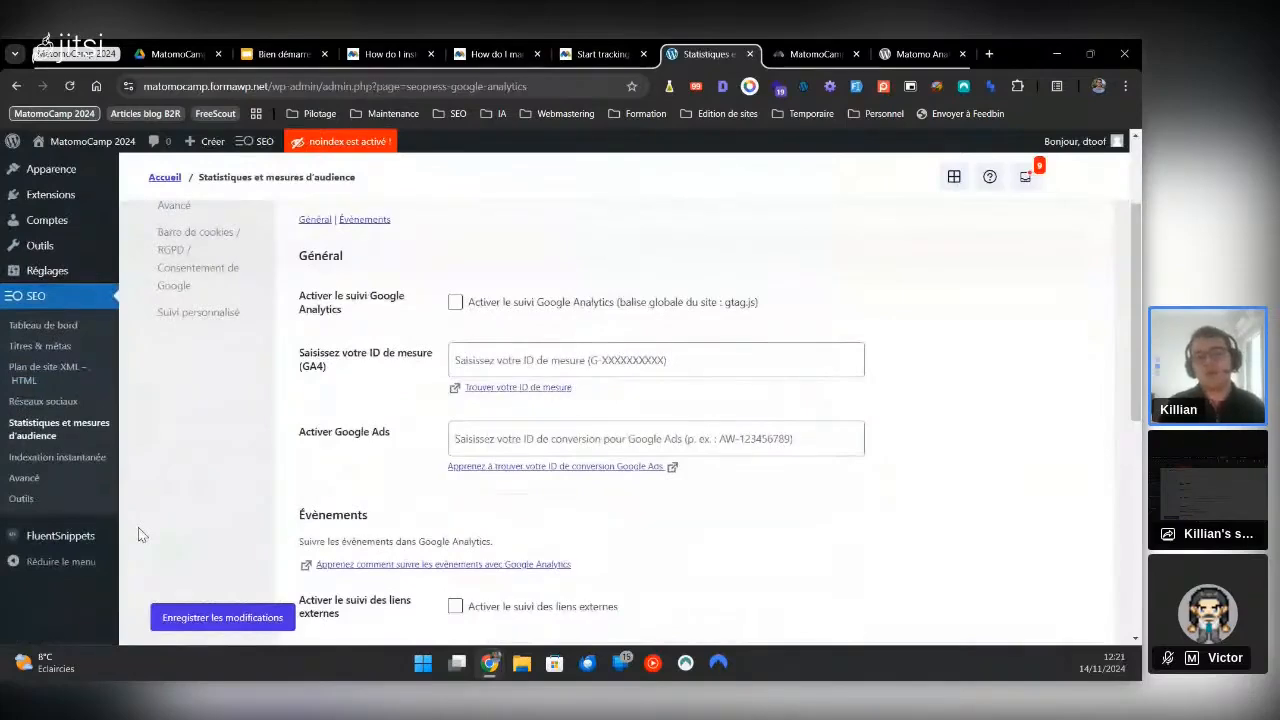
pyautogui.scroll(1, 245, 452)
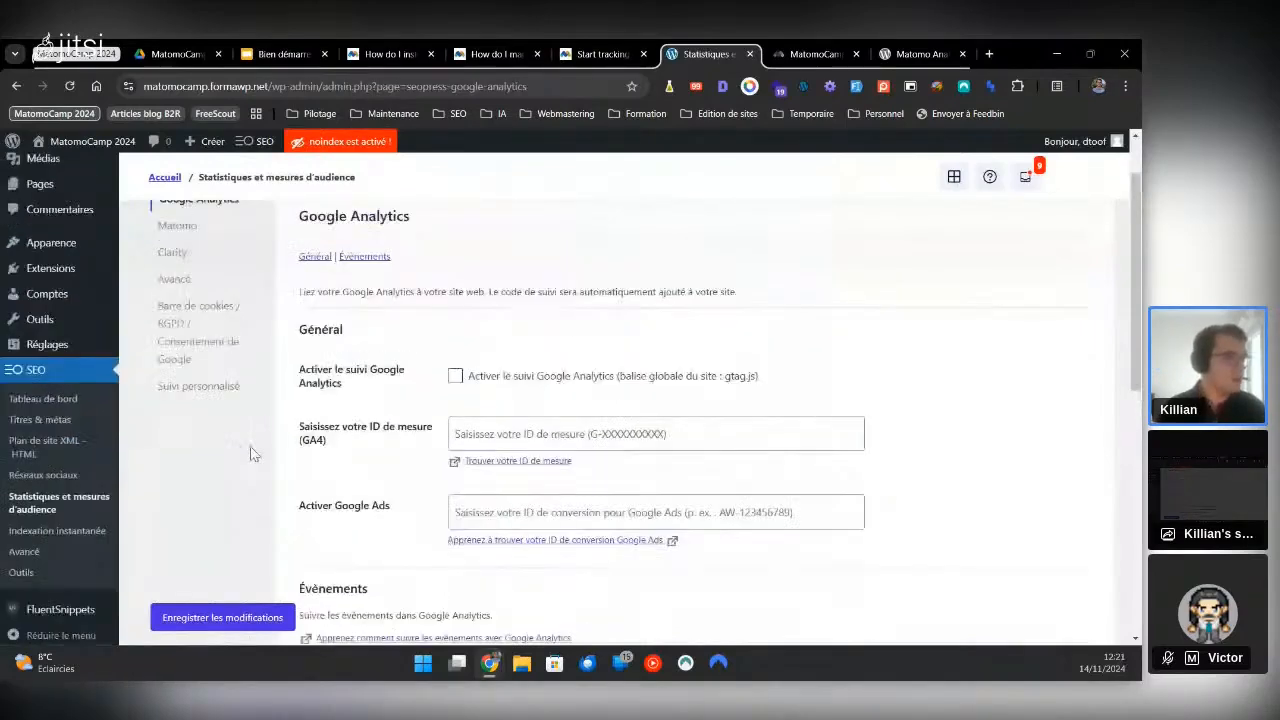
pyautogui.scroll(1, 257, 345)
pyautogui.scroll(-2, 168, 369)
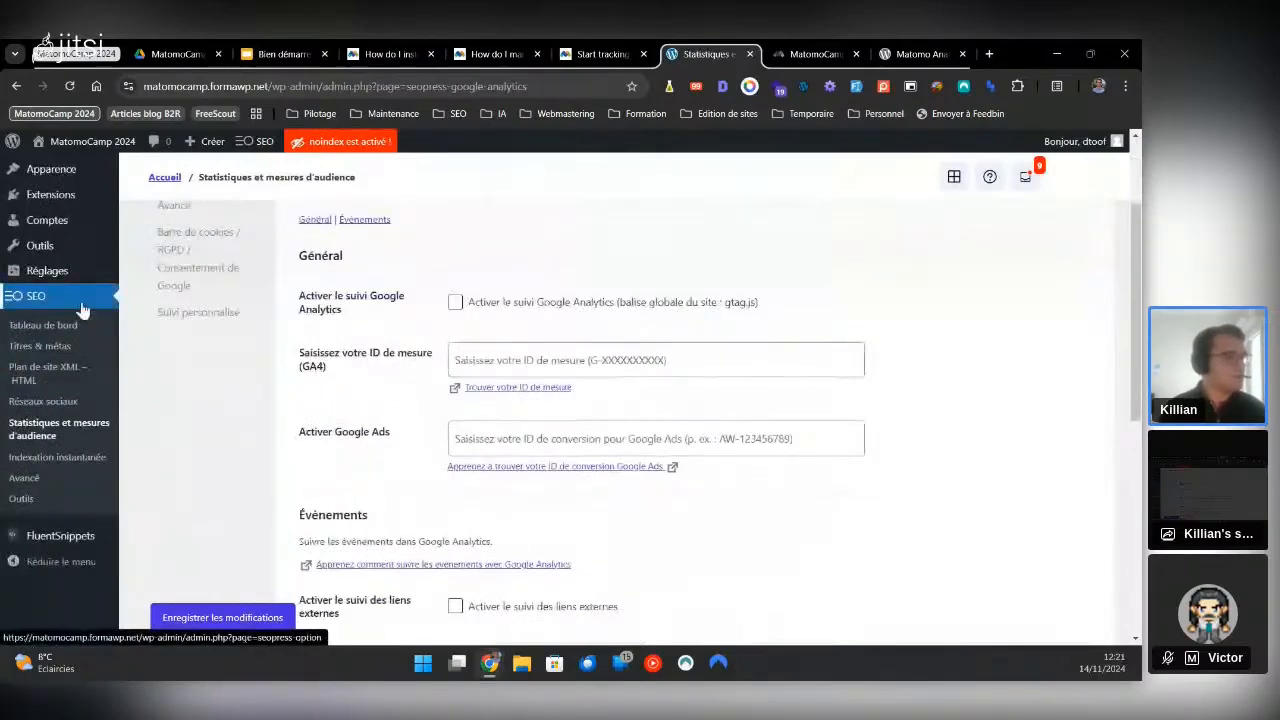
pyautogui.scroll(3, 83, 311)
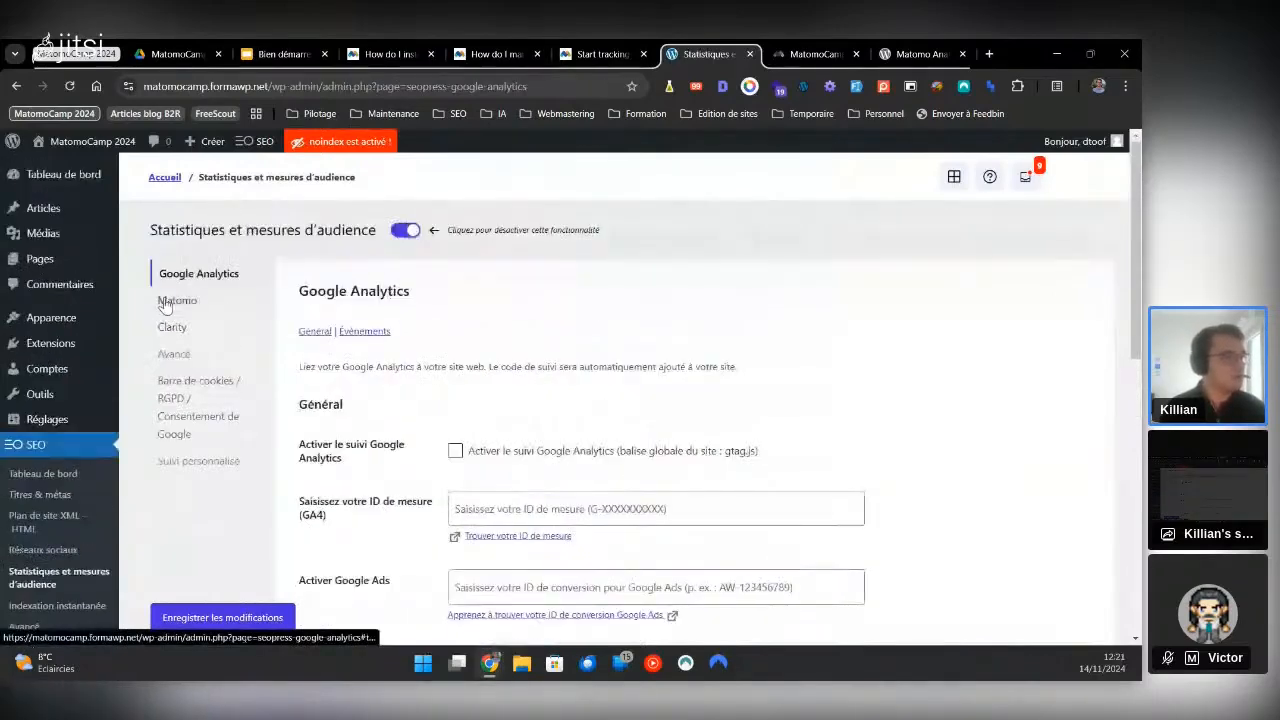
# Enable "Activer le suivi Matomo" in SEOPress's Matomo tracking settings
pyautogui.click(168, 302)
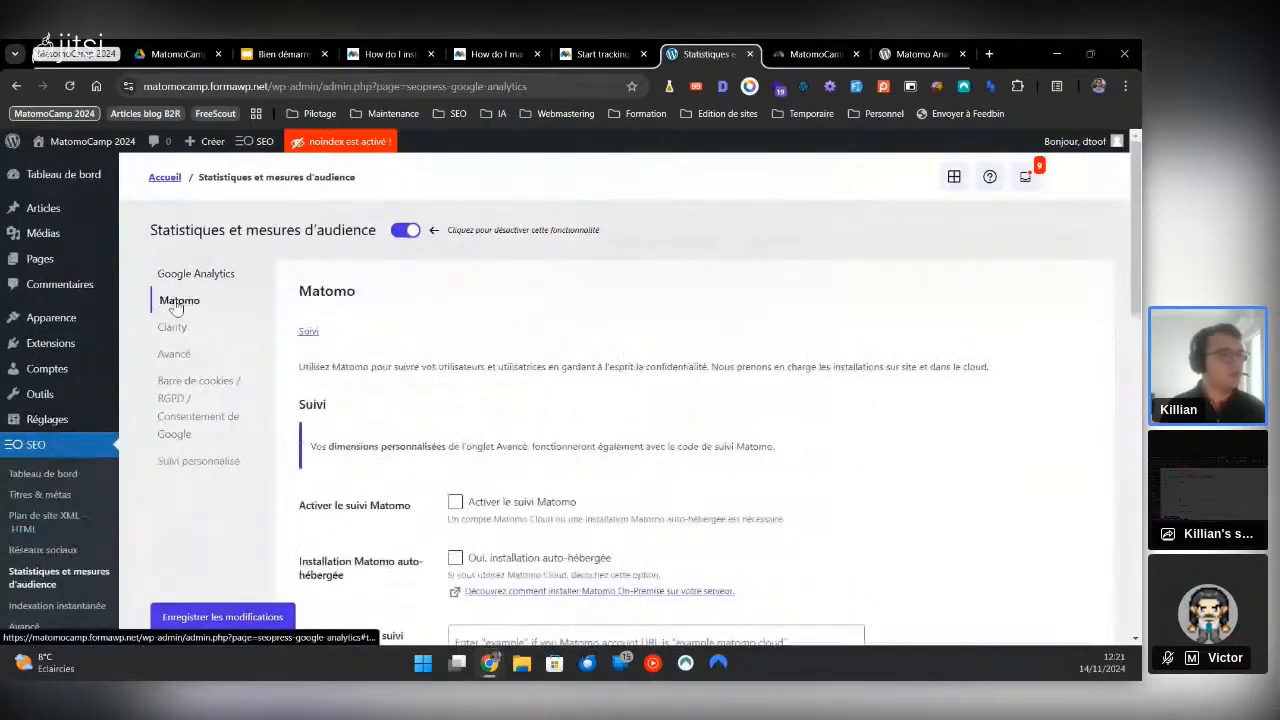
pyautogui.scroll(-3, 176, 307)
pyautogui.click(455, 279)
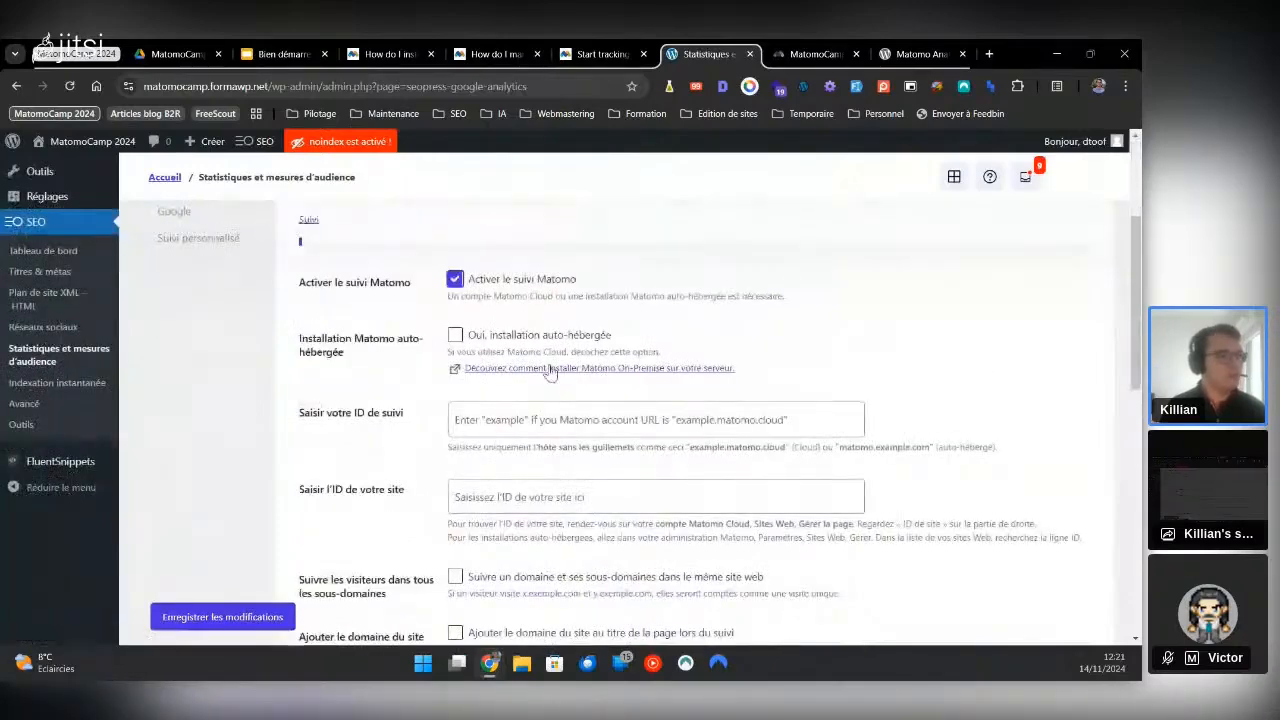
pyautogui.scroll(-1, 549, 372)
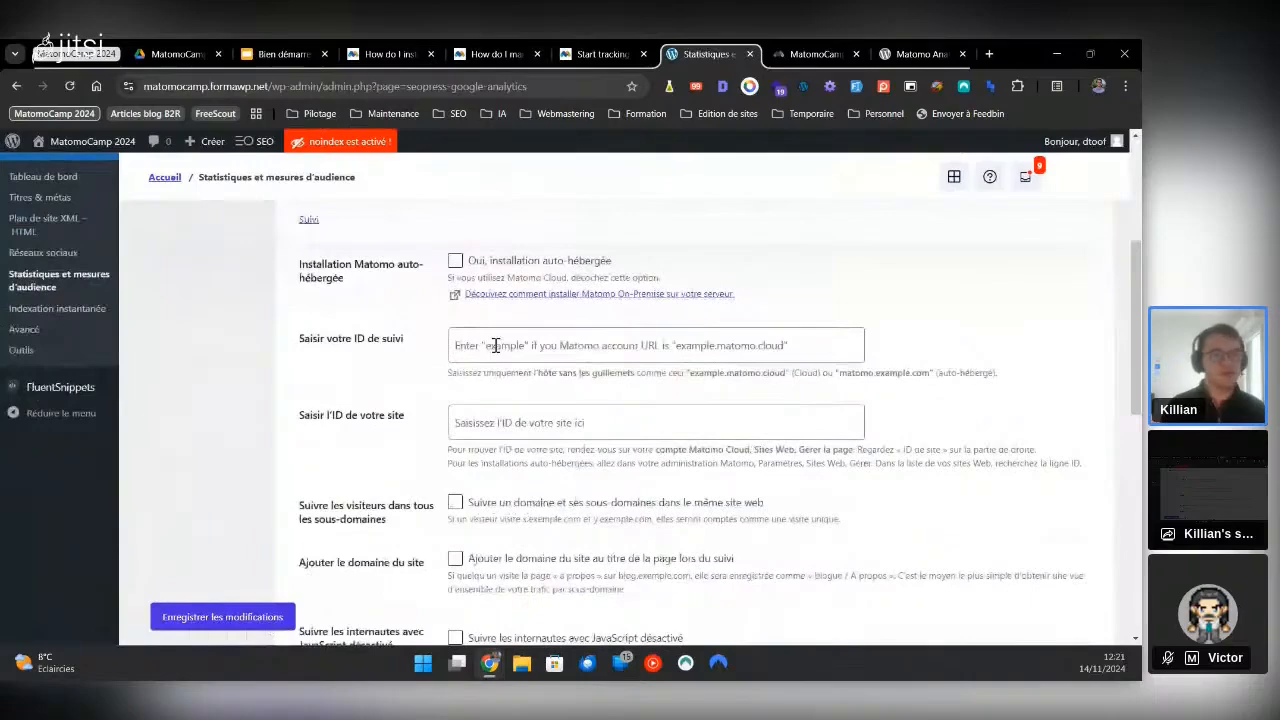
pyautogui.click(545, 262)
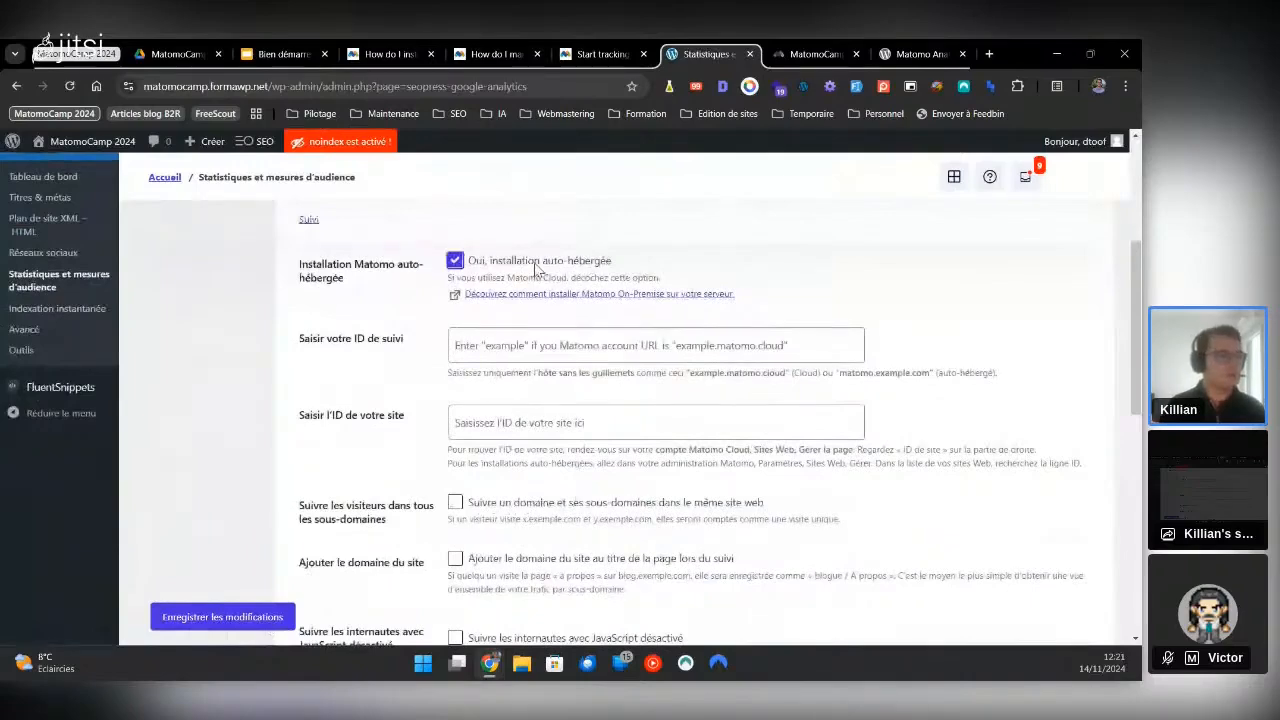
pyautogui.click(537, 345)
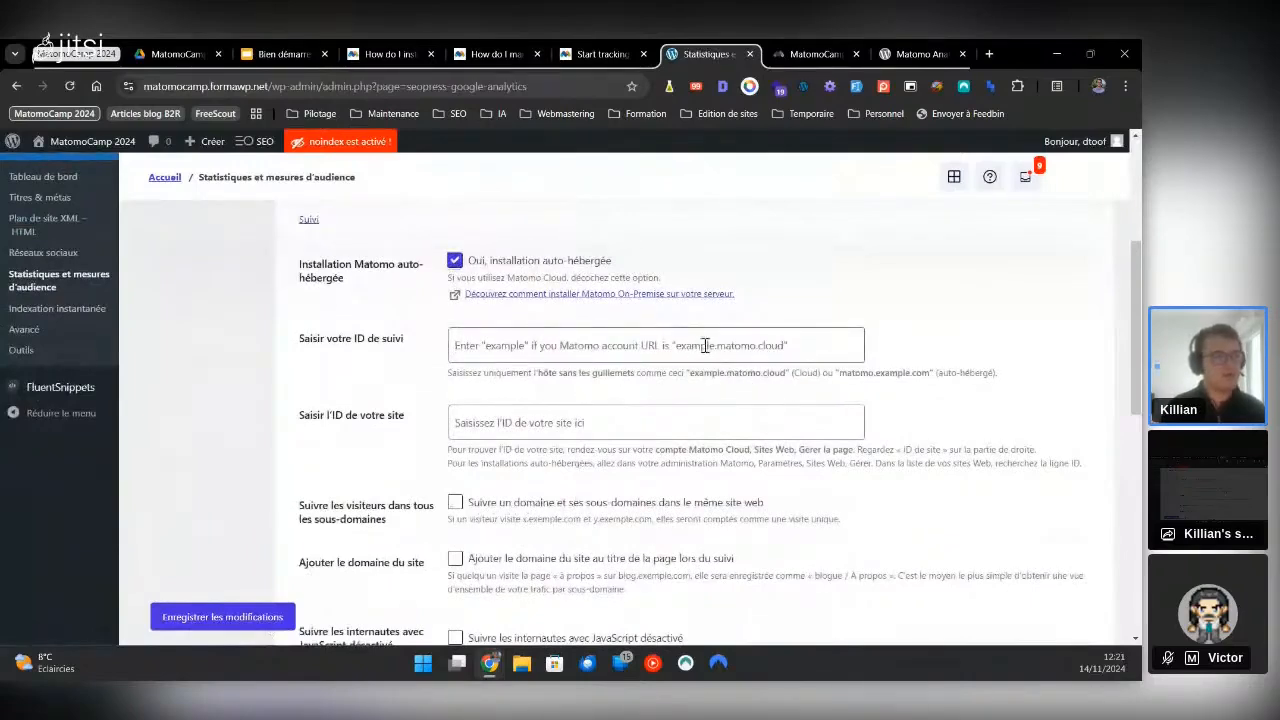
pyautogui.click(537, 262)
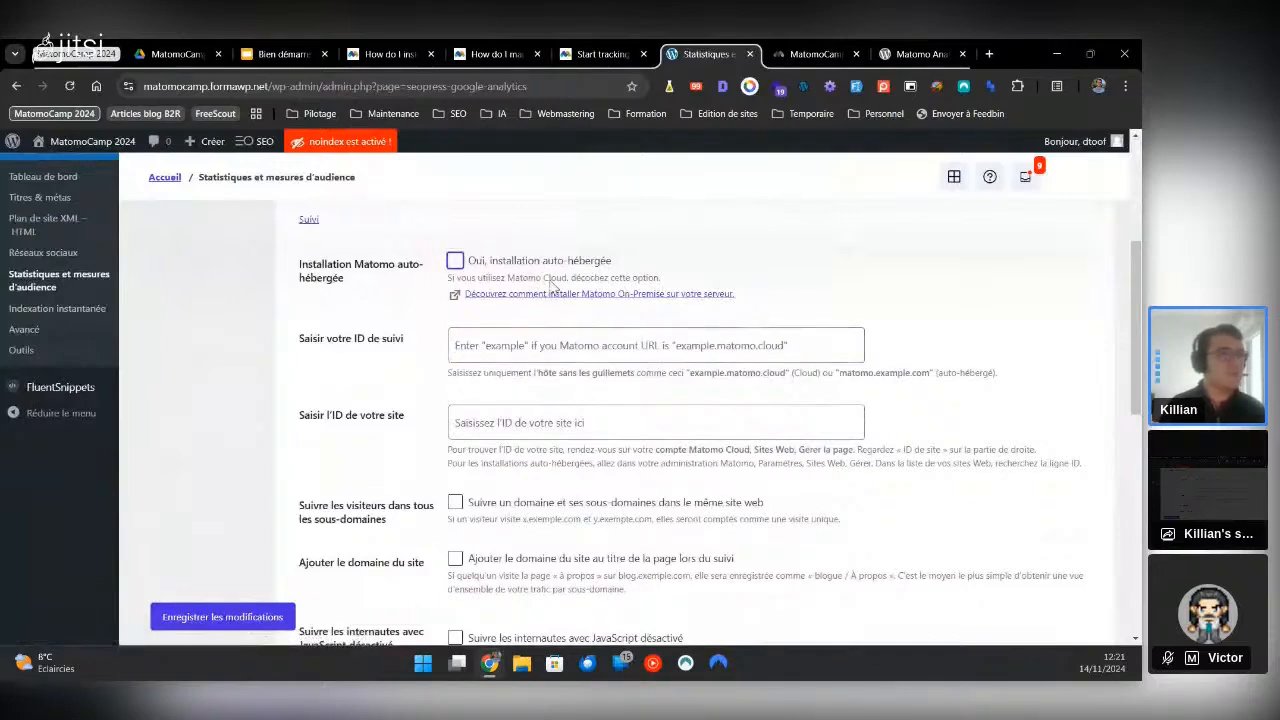
pyautogui.moveTo(536, 279); pyautogui.dragTo(580, 279)
pyautogui.click(581, 277)
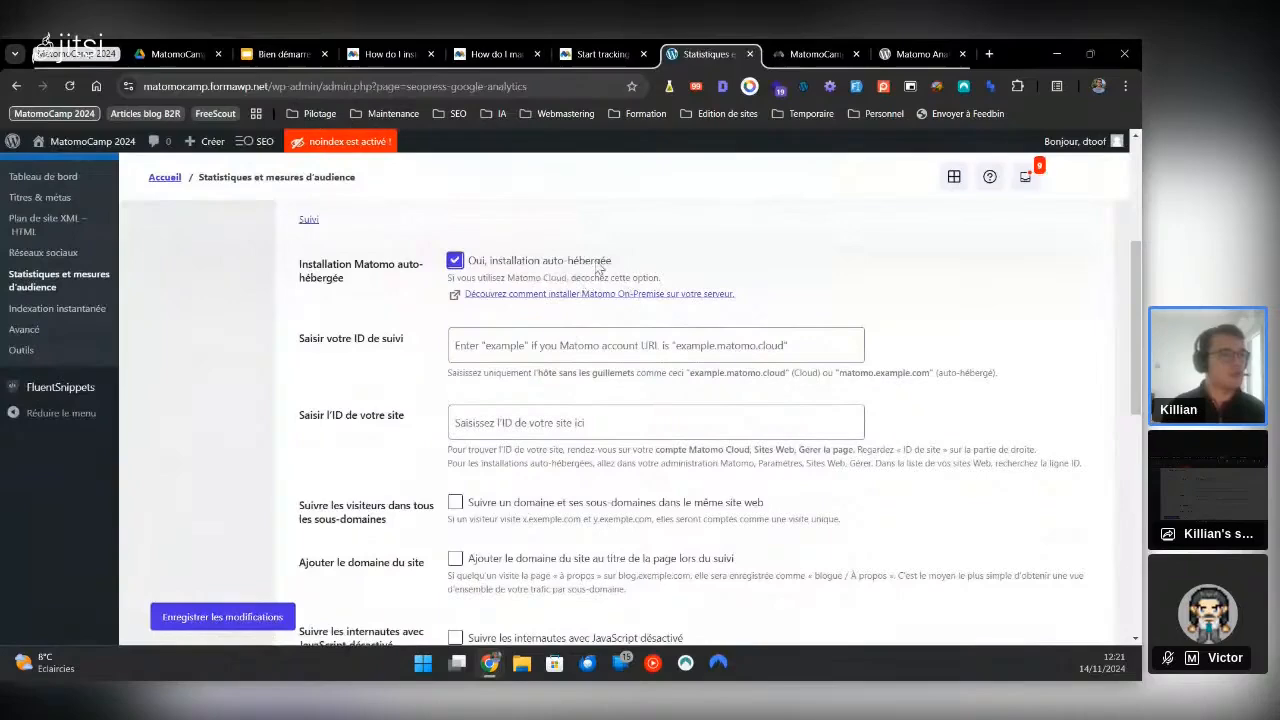
pyautogui.click(597, 264)
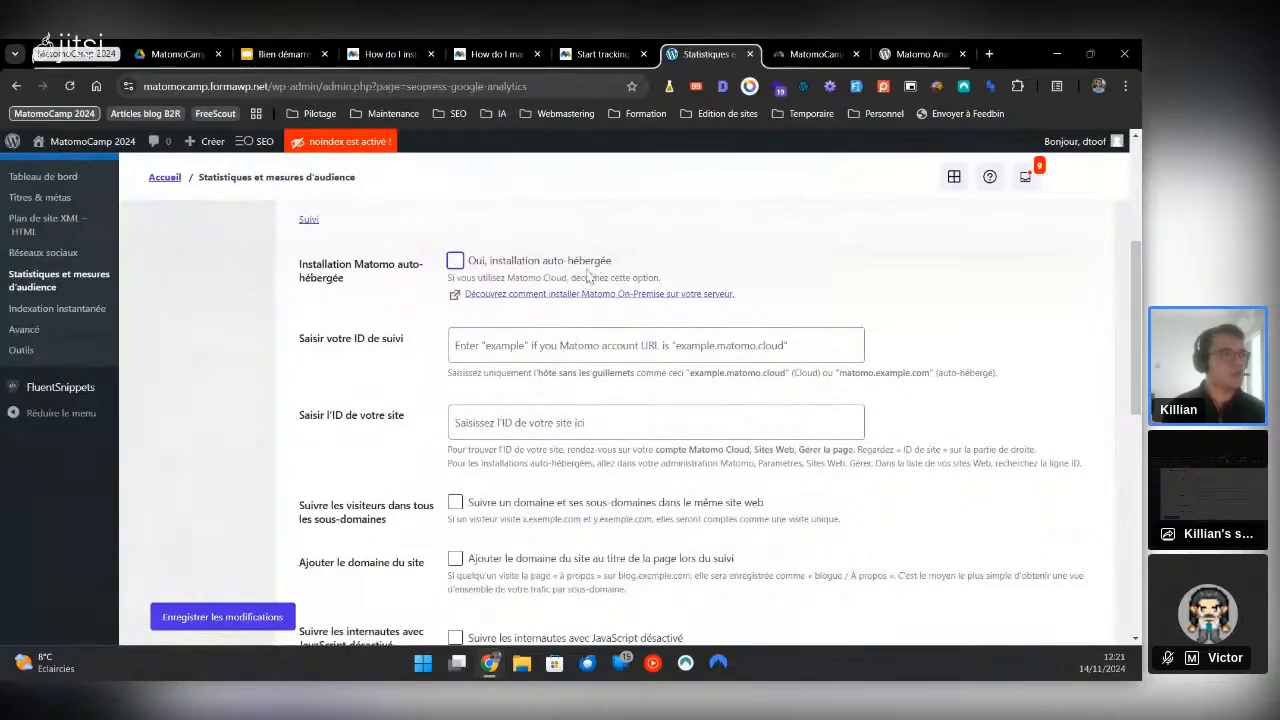
# Copy the host from the Matomo Cloud address and enter formawp.matomo.cloud as SEOPress's Matomo tracking ID
pyautogui.click(800, 52)
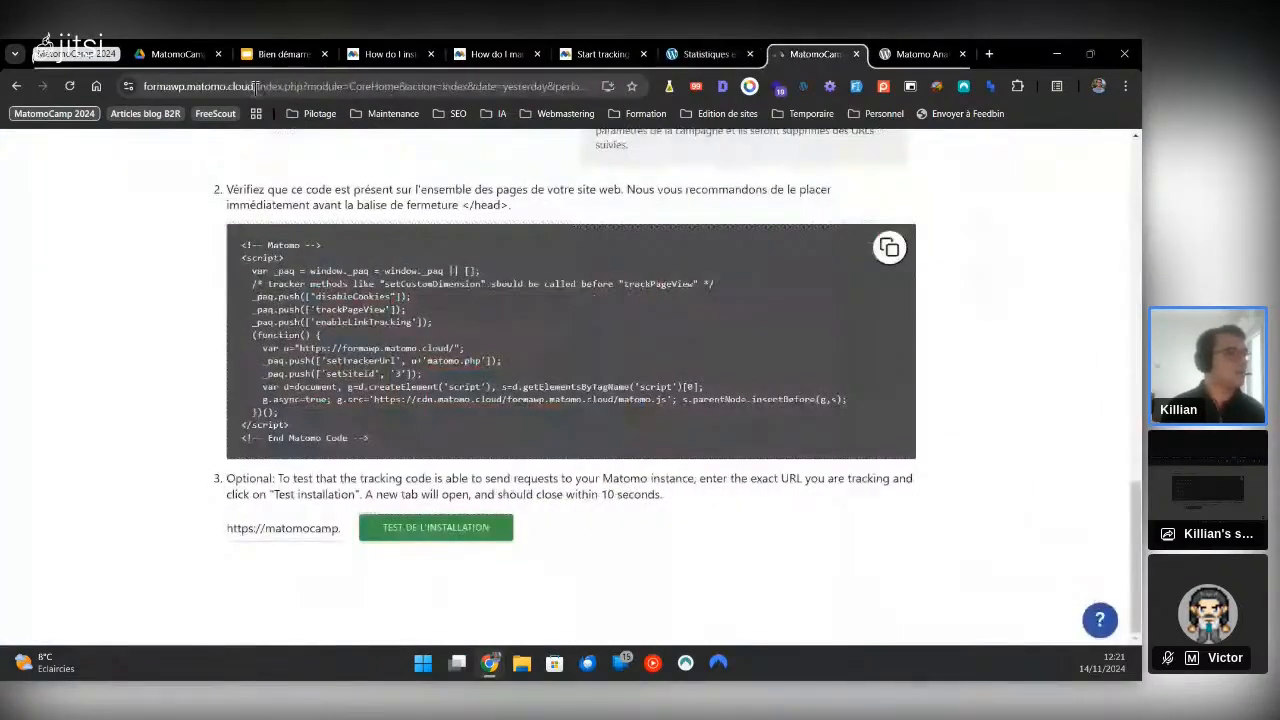
pyautogui.click(718, 52)
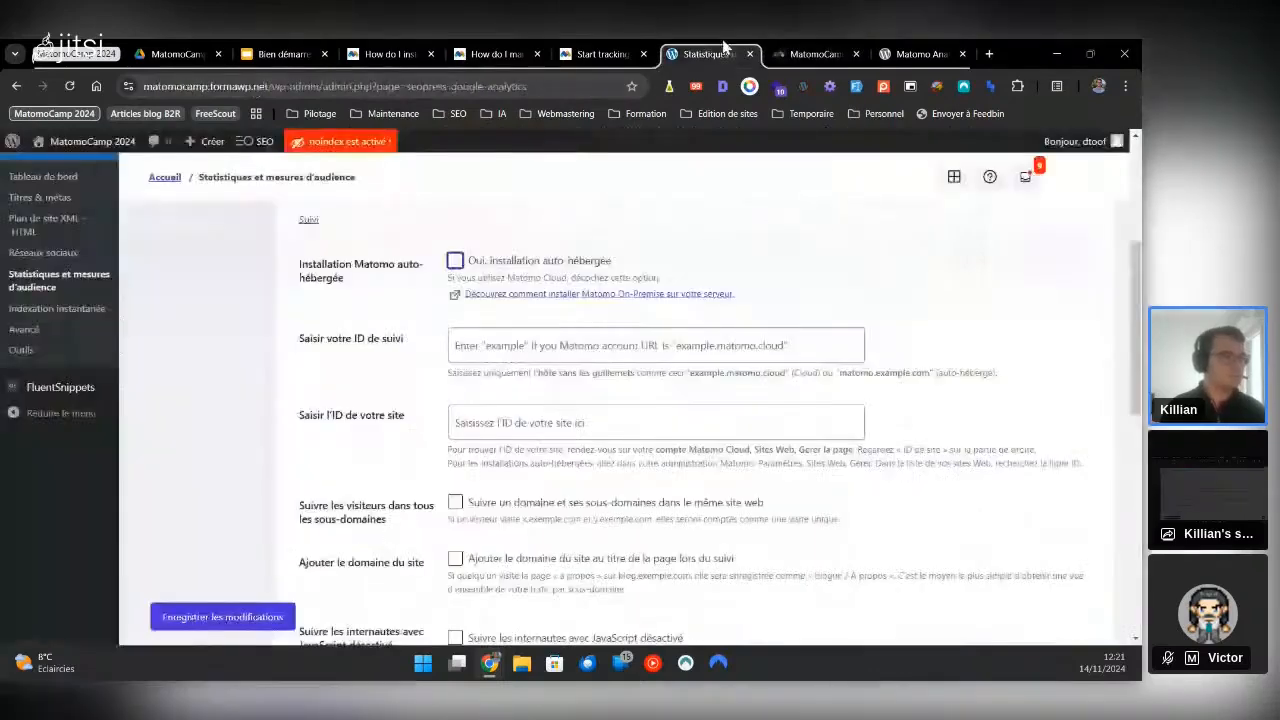
pyautogui.click(575, 345)
pyautogui.write('https://formawp.matomo.cloud/')
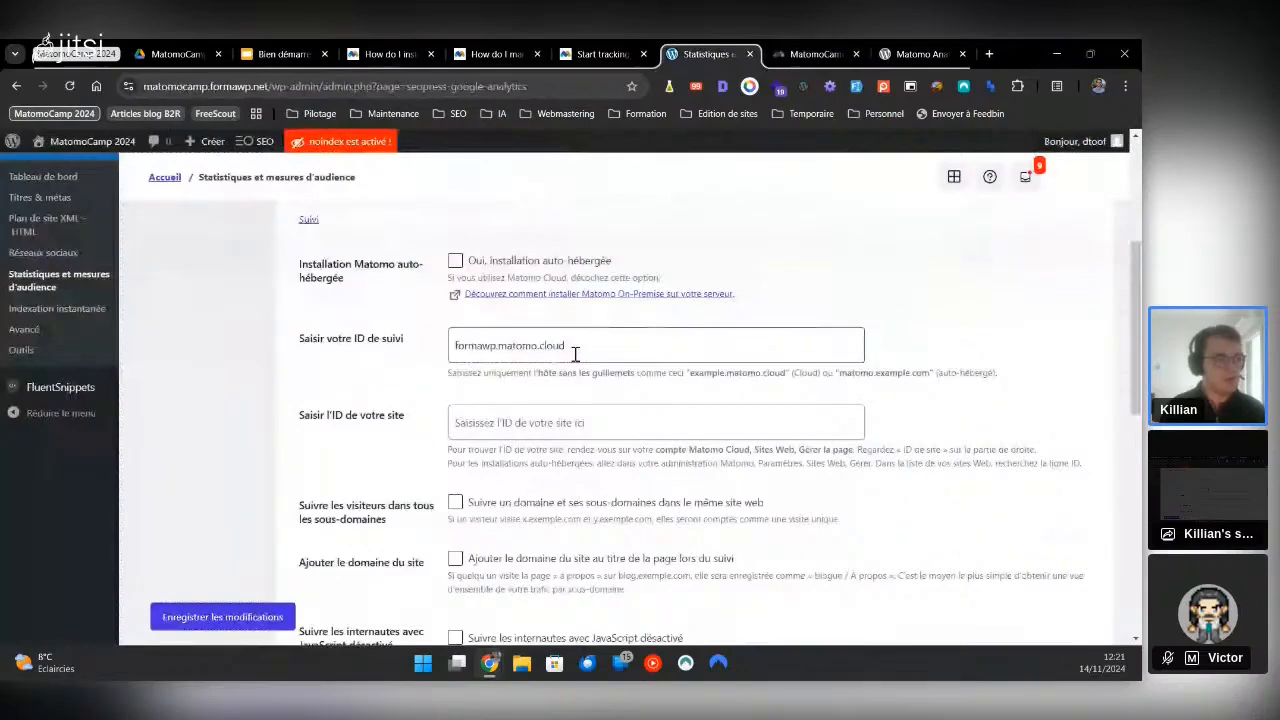
pyautogui.doubleClick(575, 346)
pyautogui.click(592, 394)
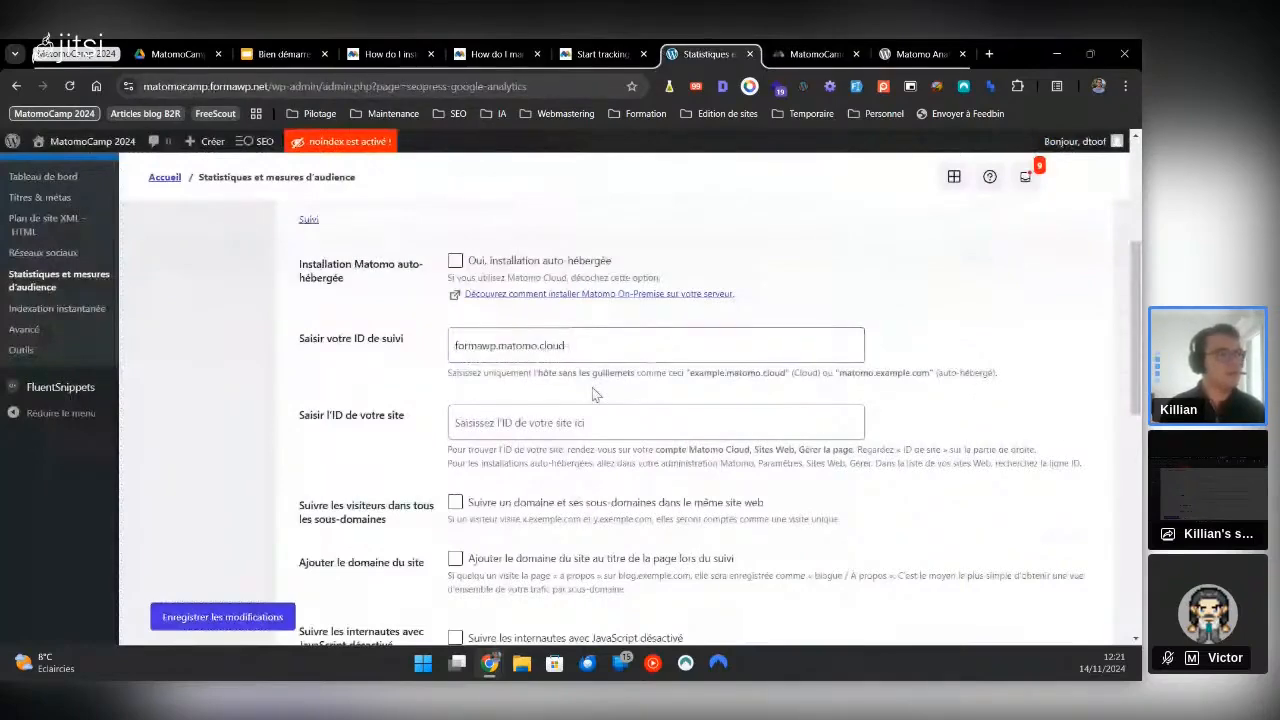
# Look up the site ID on Matomo Cloud's WordPress integration page and enter 3 as SEOPress's Matomo site ID
pyautogui.scroll(-2, 592, 394)
pyautogui.hotkey('ctrl', 'Tab')
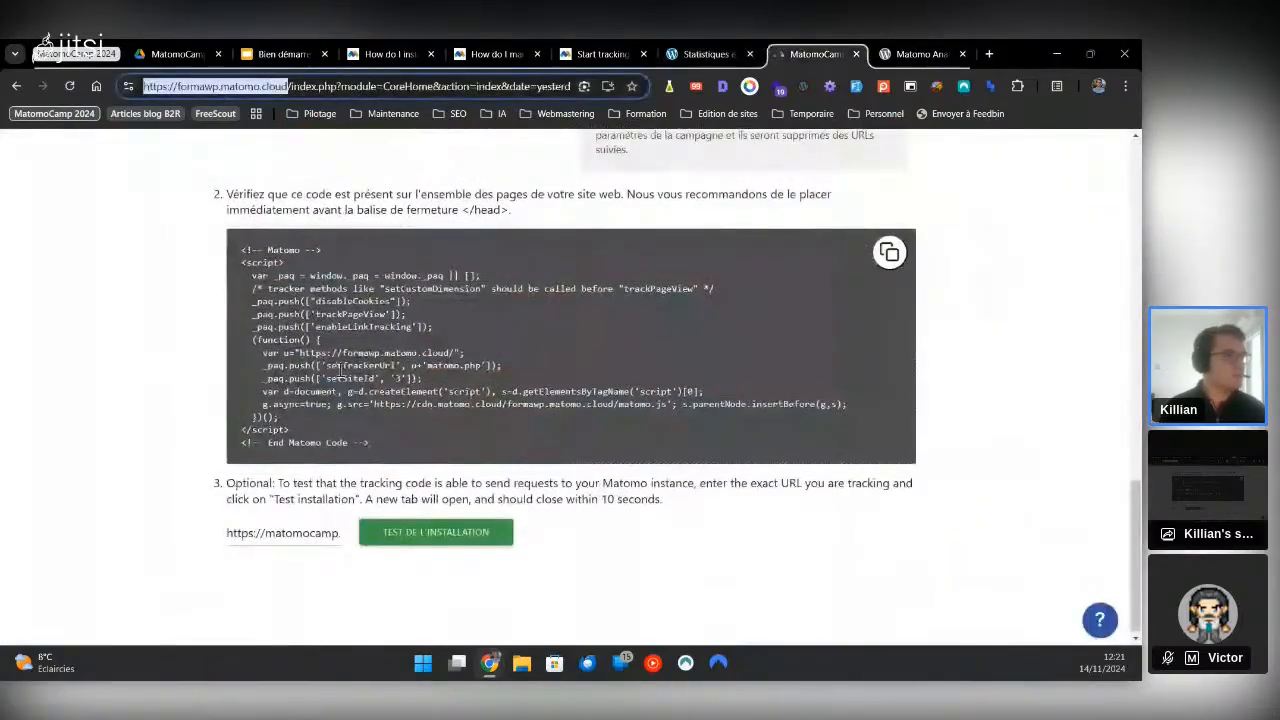
pyautogui.scroll(12, 341, 370)
pyautogui.click(166, 277)
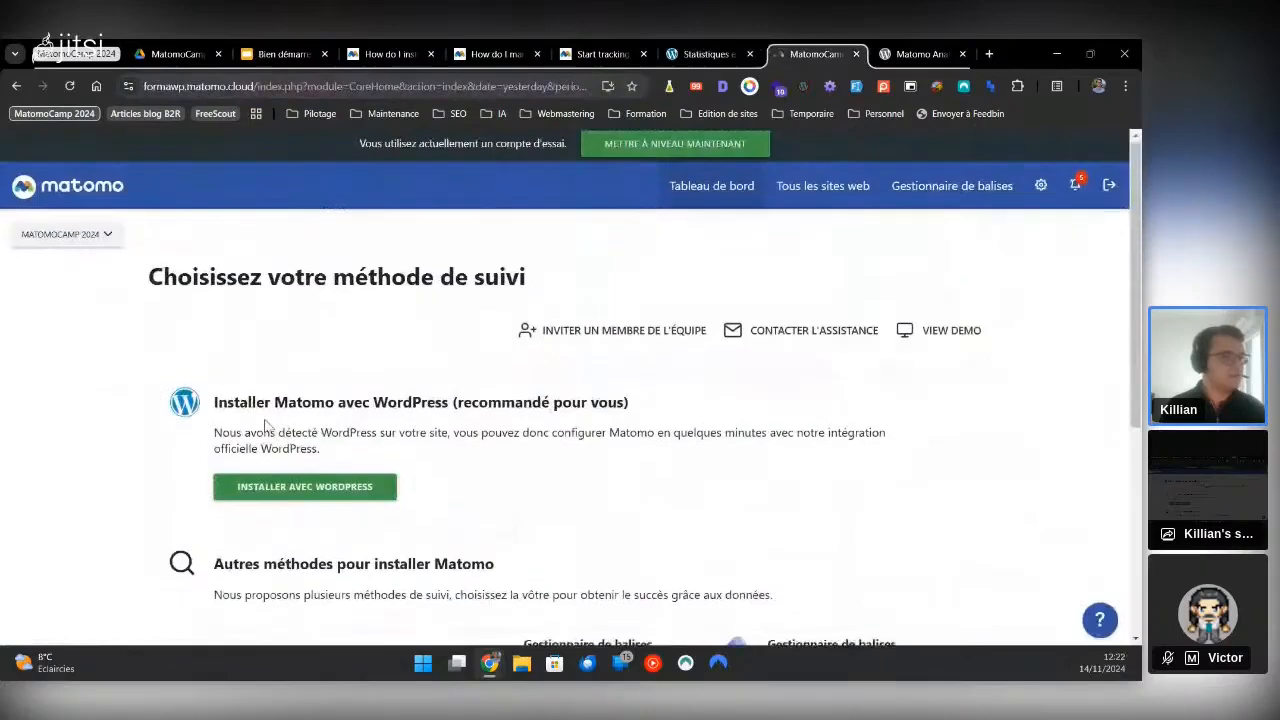
pyautogui.scroll(-1, 266, 425)
pyautogui.scroll(-1, 259, 423)
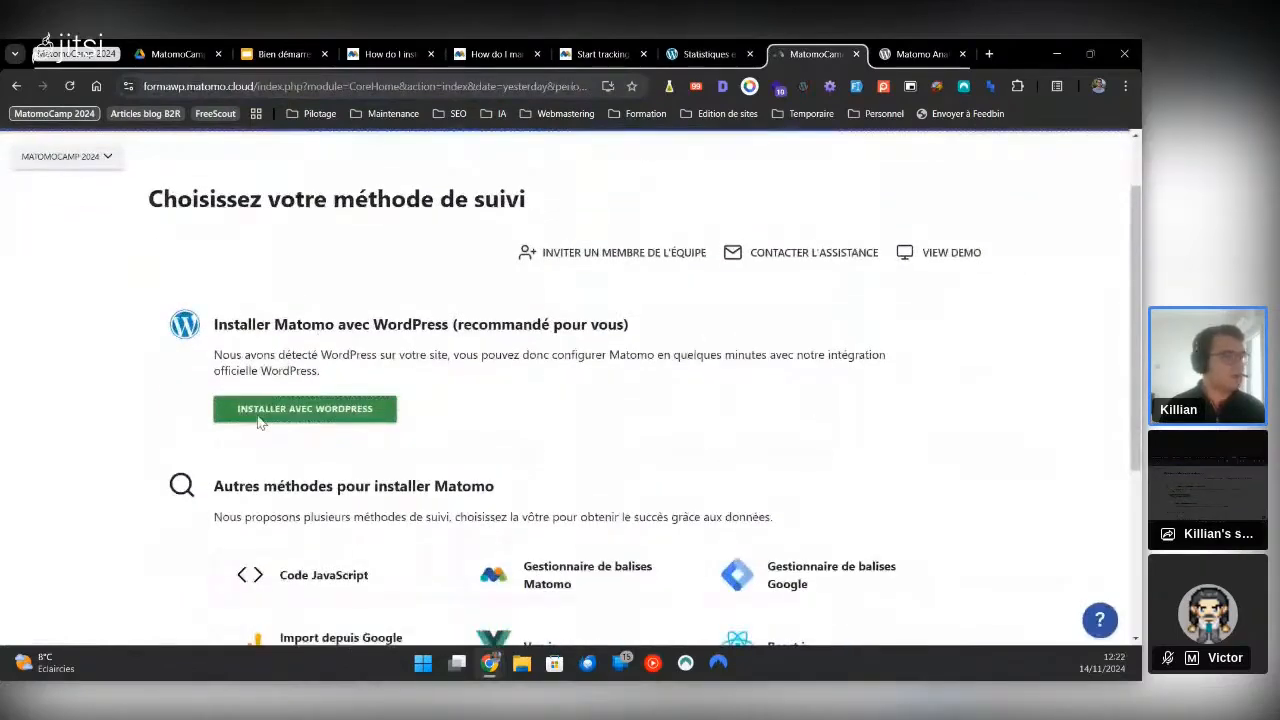
pyautogui.click(258, 418)
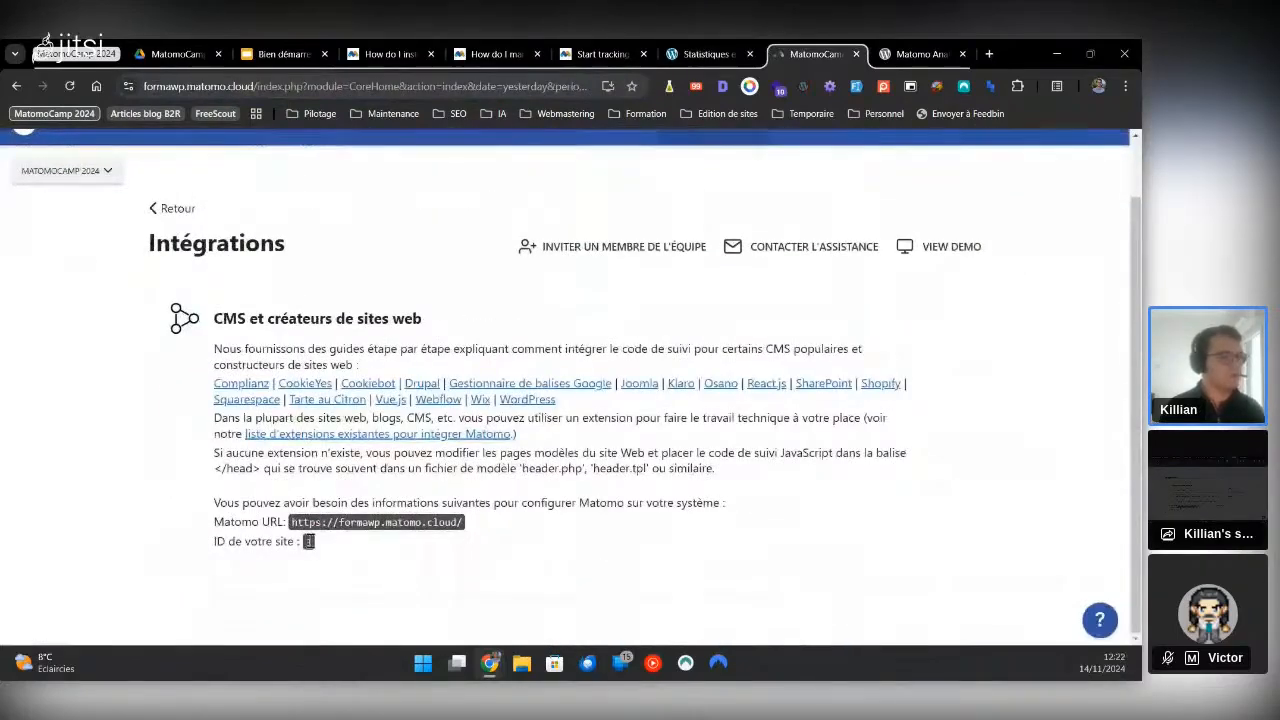
pyautogui.click(706, 53)
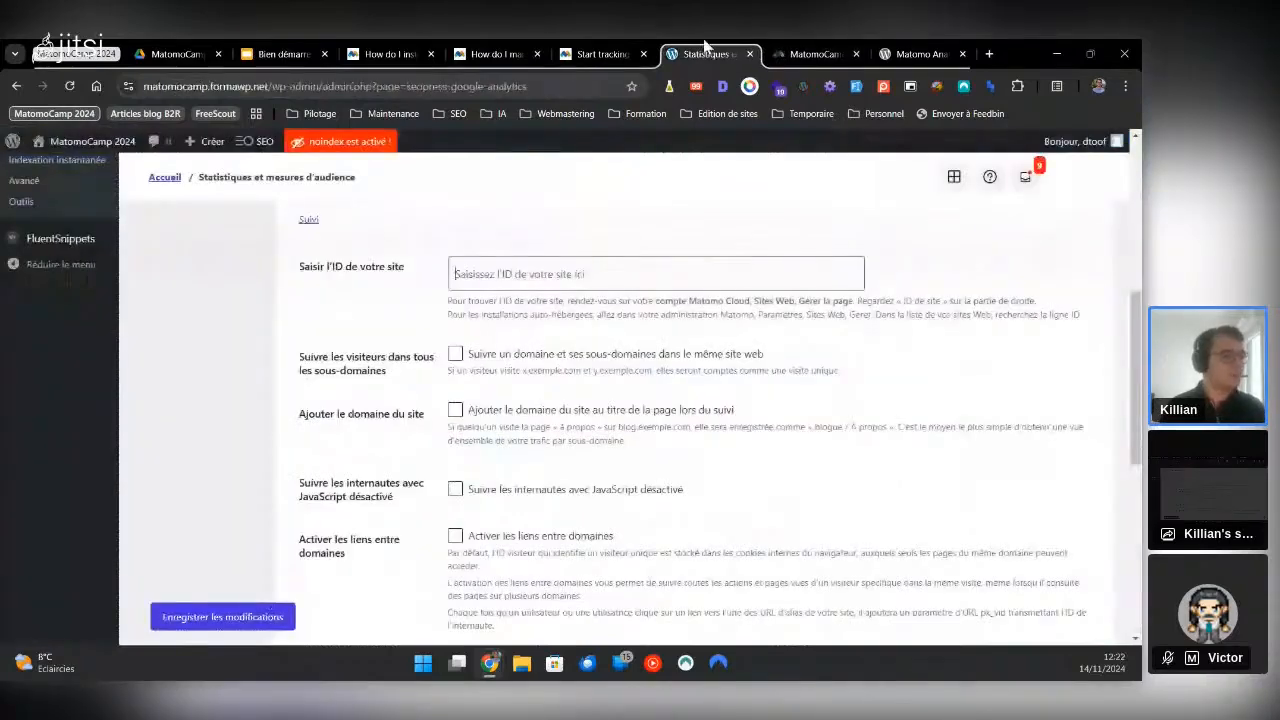
pyautogui.write('3')
# Enable client-side DoNotTrack detection, disable all first-party tracking cookies, and disable all heatmaps and session recordings in SEOPress's Matomo settings
pyautogui.scroll(-1, 332, 288)
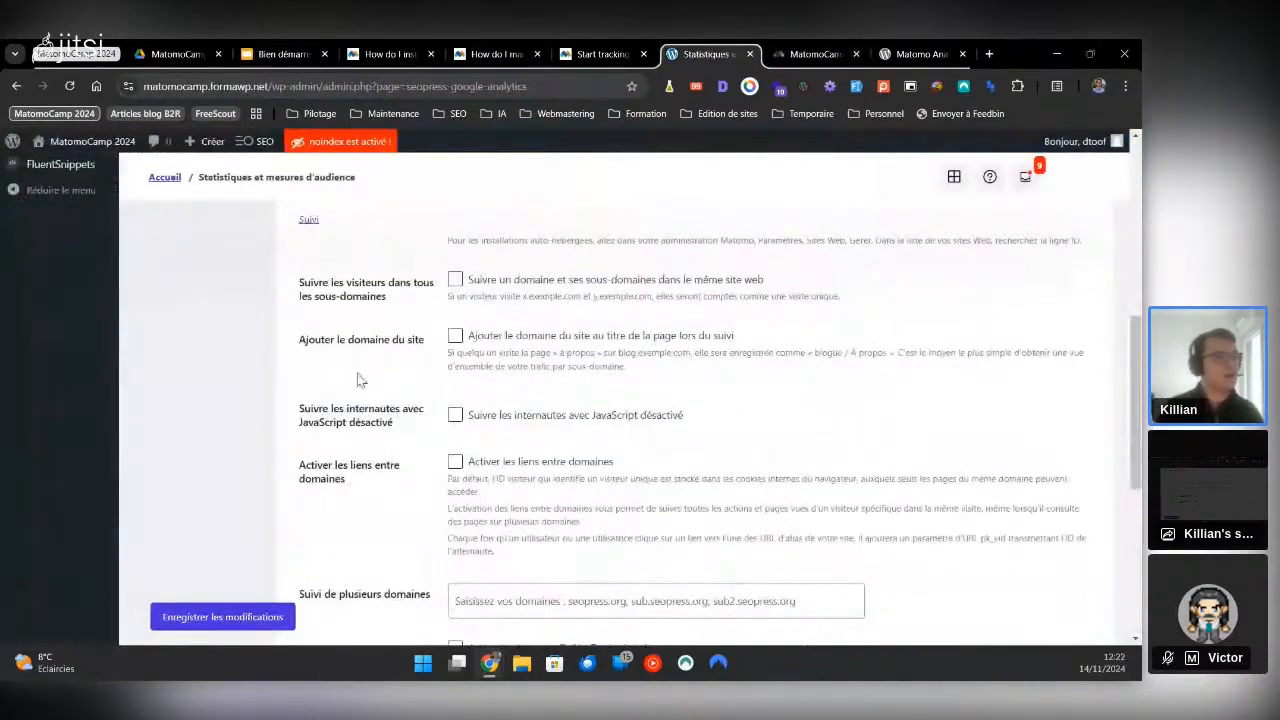
pyautogui.scroll(-1, 426, 428)
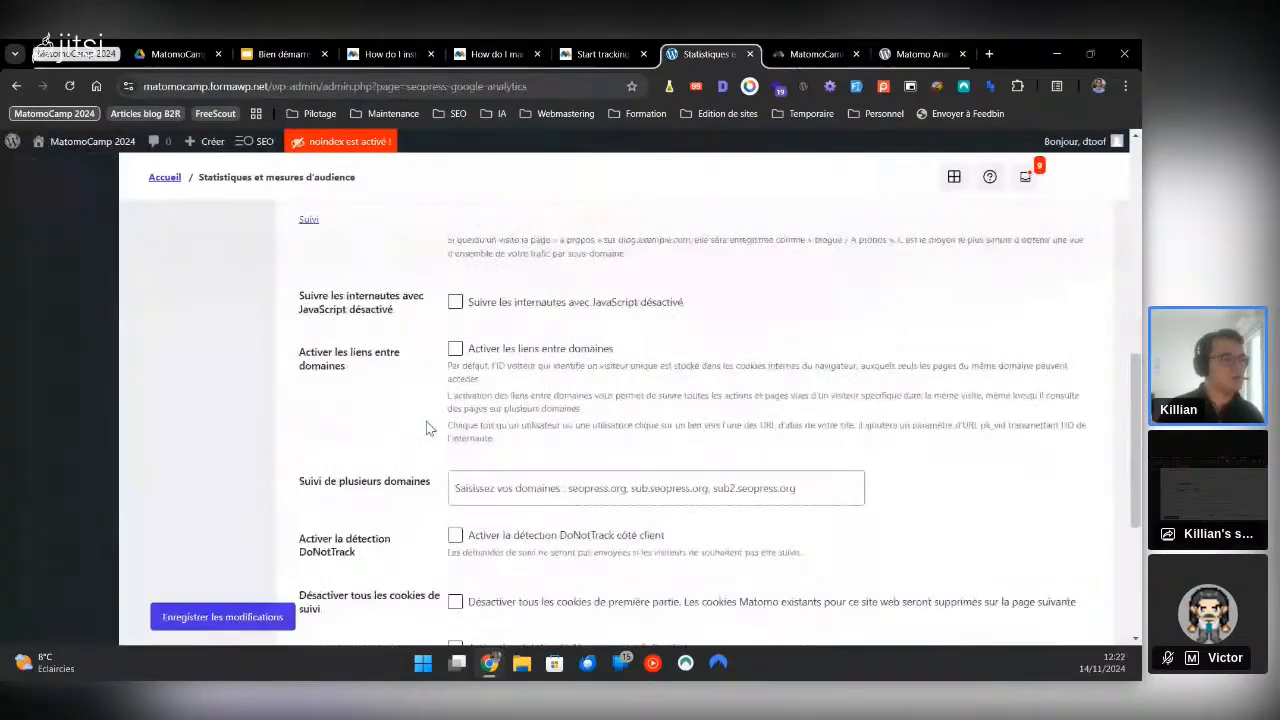
pyautogui.scroll(-1, 426, 428)
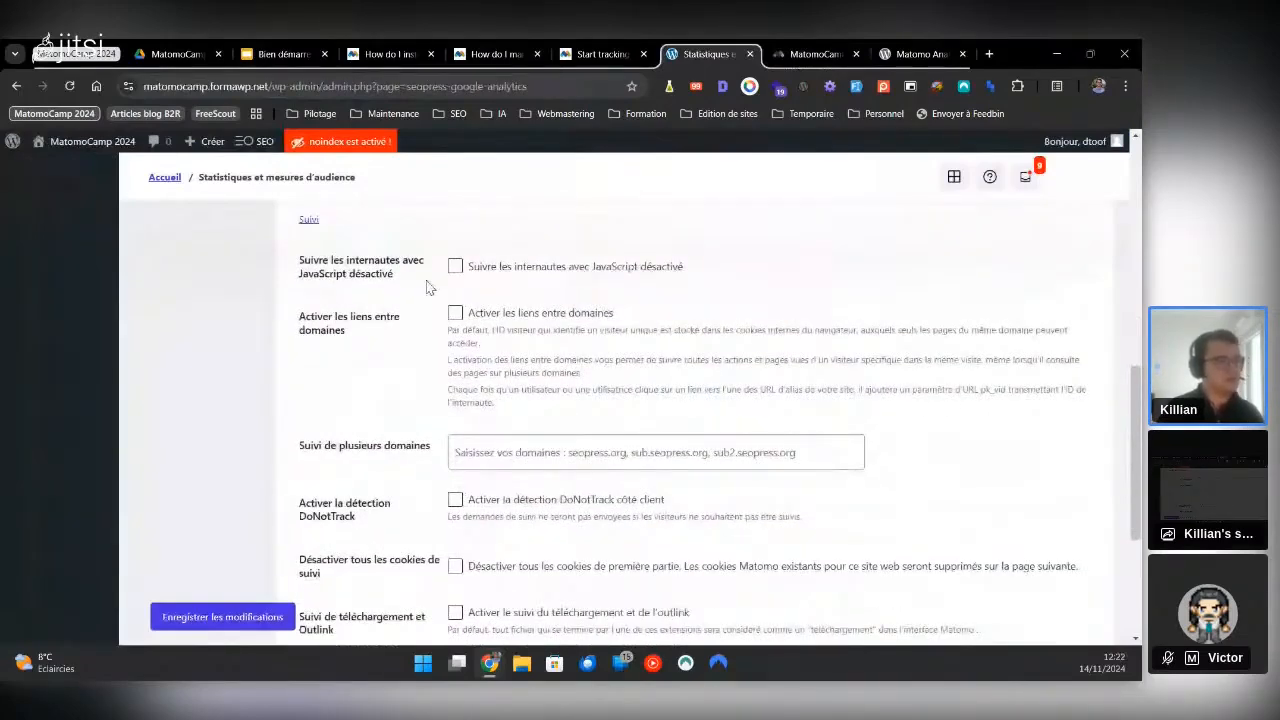
pyautogui.scroll(-4, 440, 330)
pyautogui.click(455, 350)
pyautogui.click(455, 417)
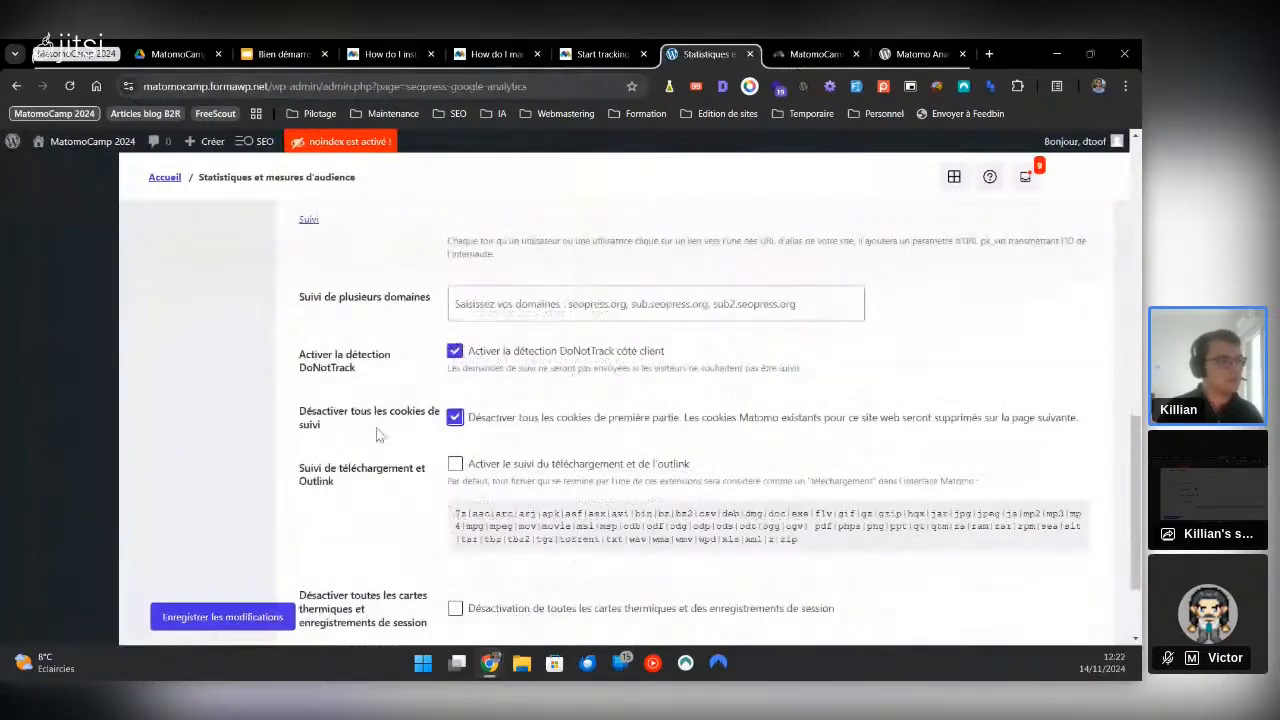
pyautogui.scroll(-1, 450, 460)
pyautogui.scroll(-3, 440, 460)
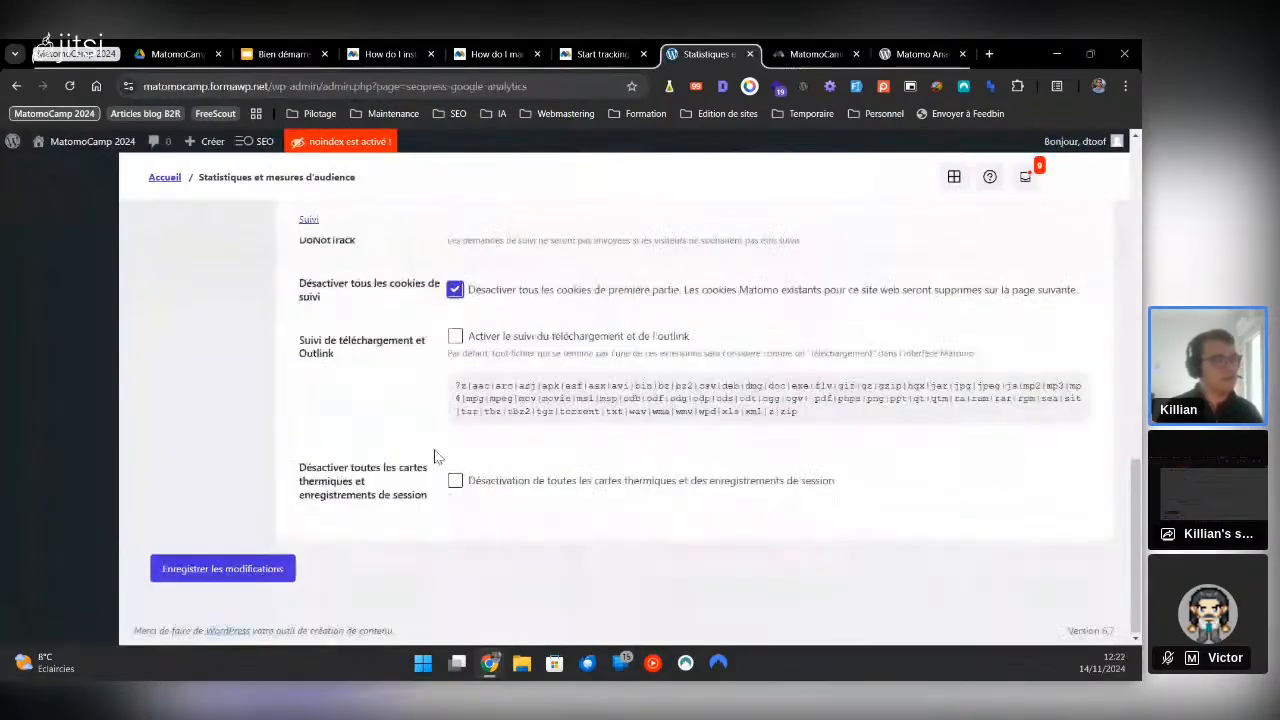
pyautogui.click(455, 481)
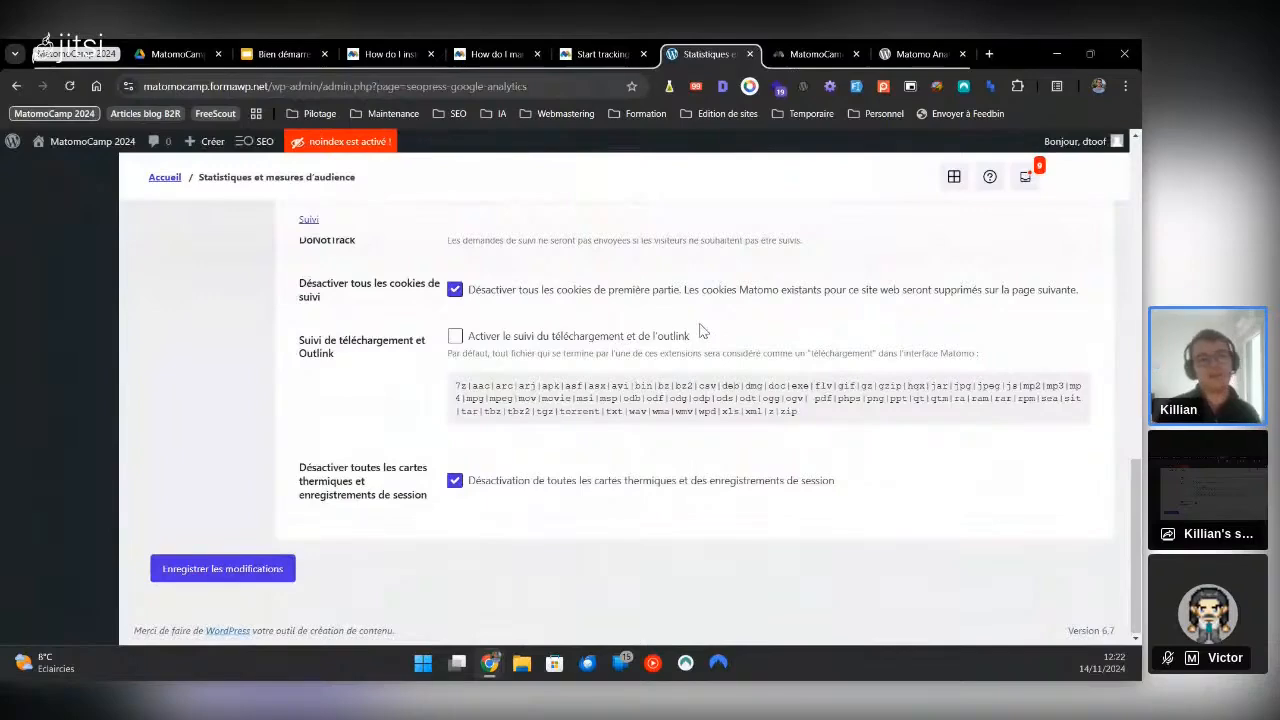
pyautogui.scroll(1, 652, 292)
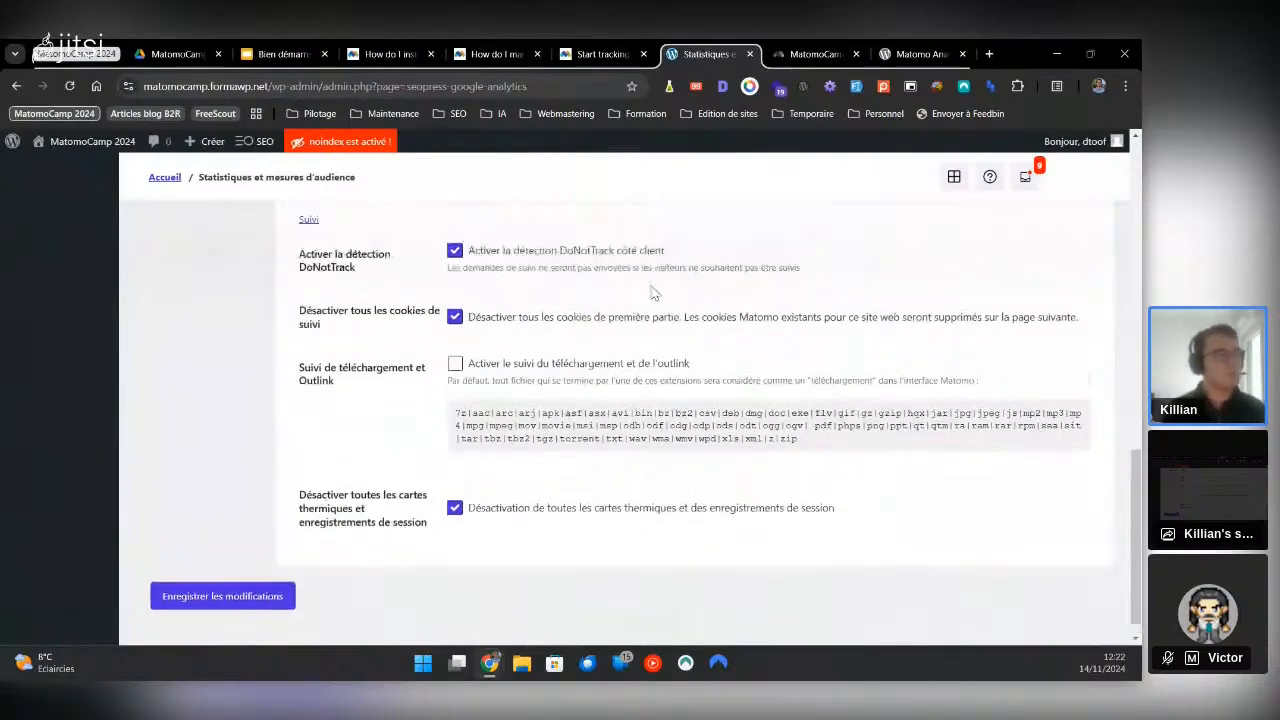
pyautogui.scroll(1, 650, 292)
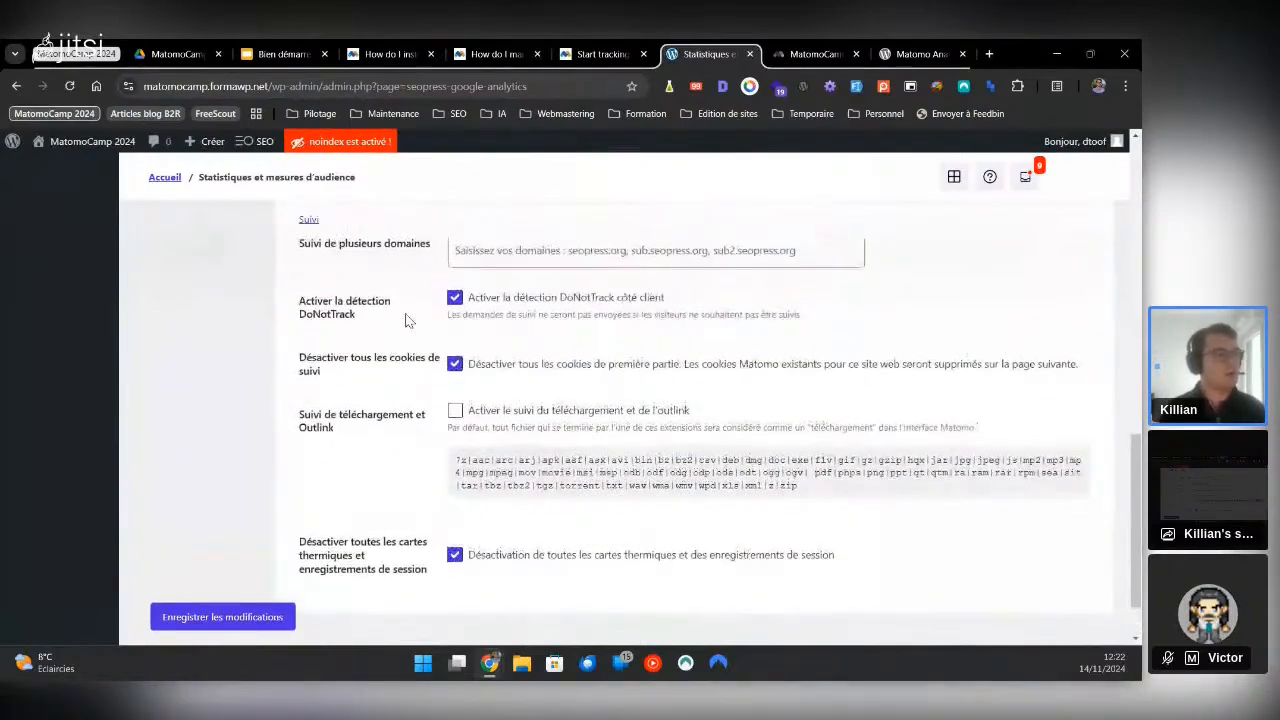
pyautogui.scroll(-1, 362, 276)
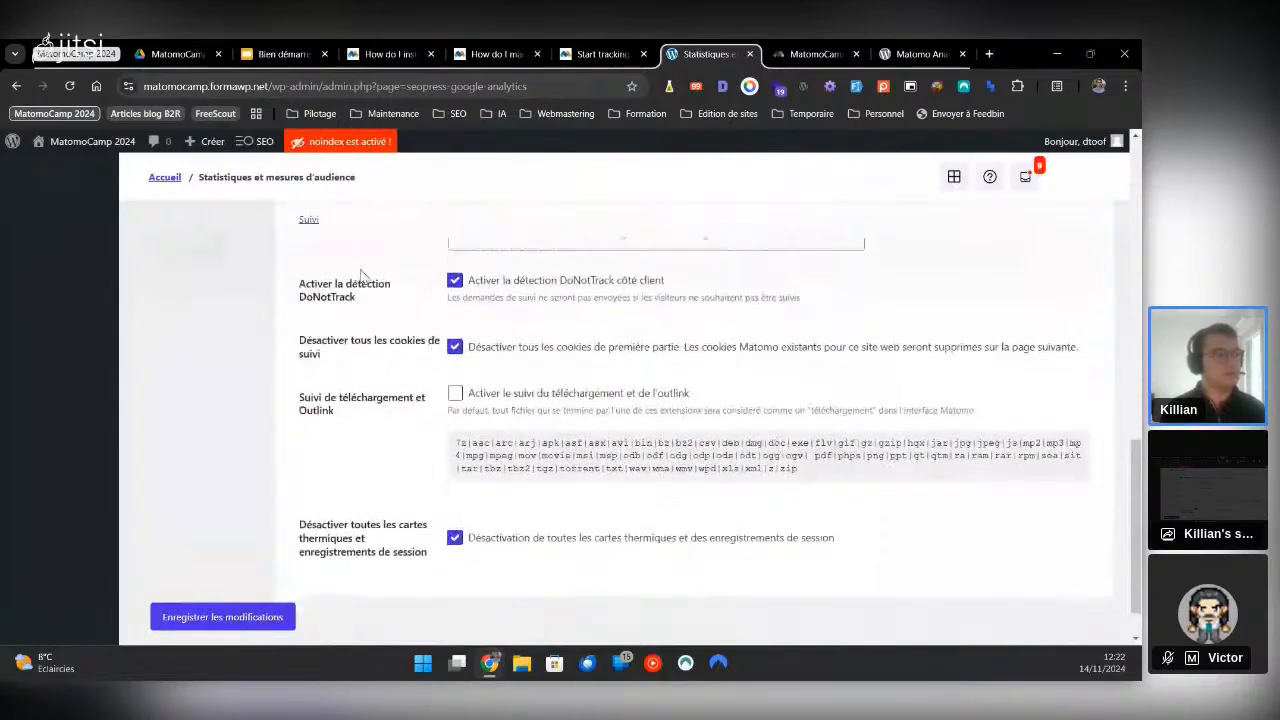
pyautogui.scroll(-1, 362, 276)
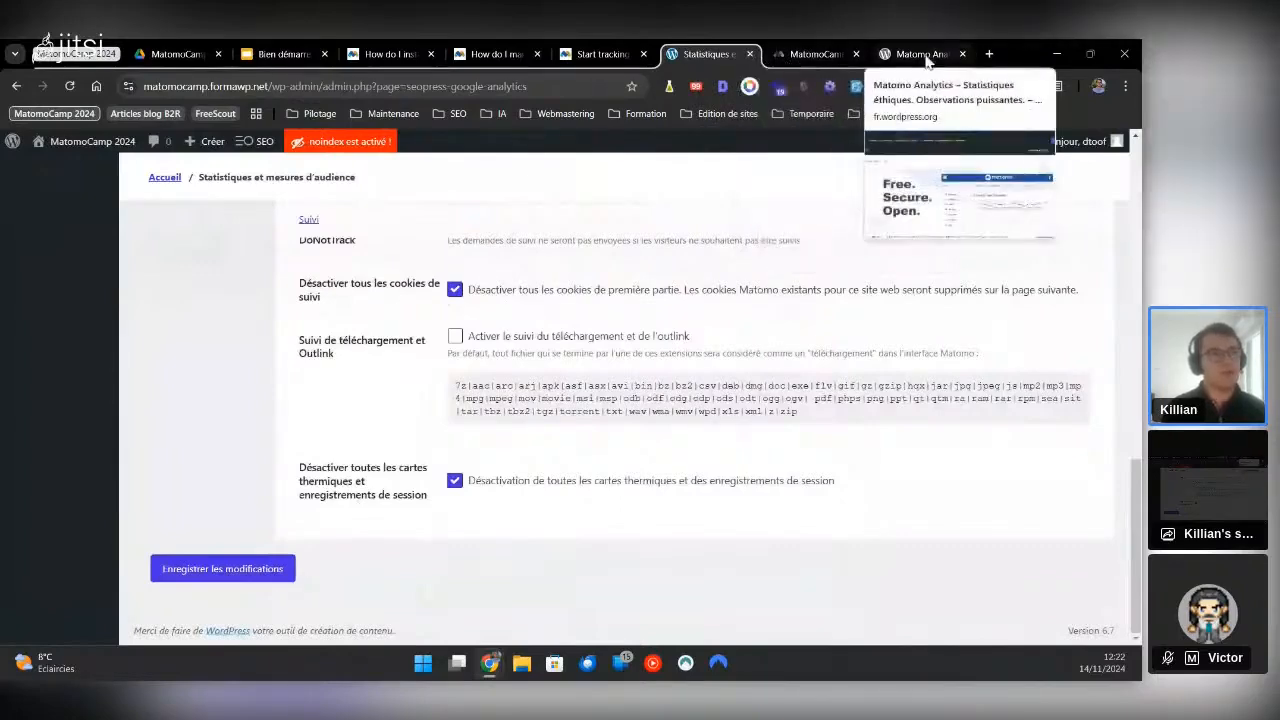
# Search the web for "matomo cnil", open the CNIL-hosted Matomo configuration guide PDF, and look through its table of contents
pyautogui.hotkey('ctrl', 't')
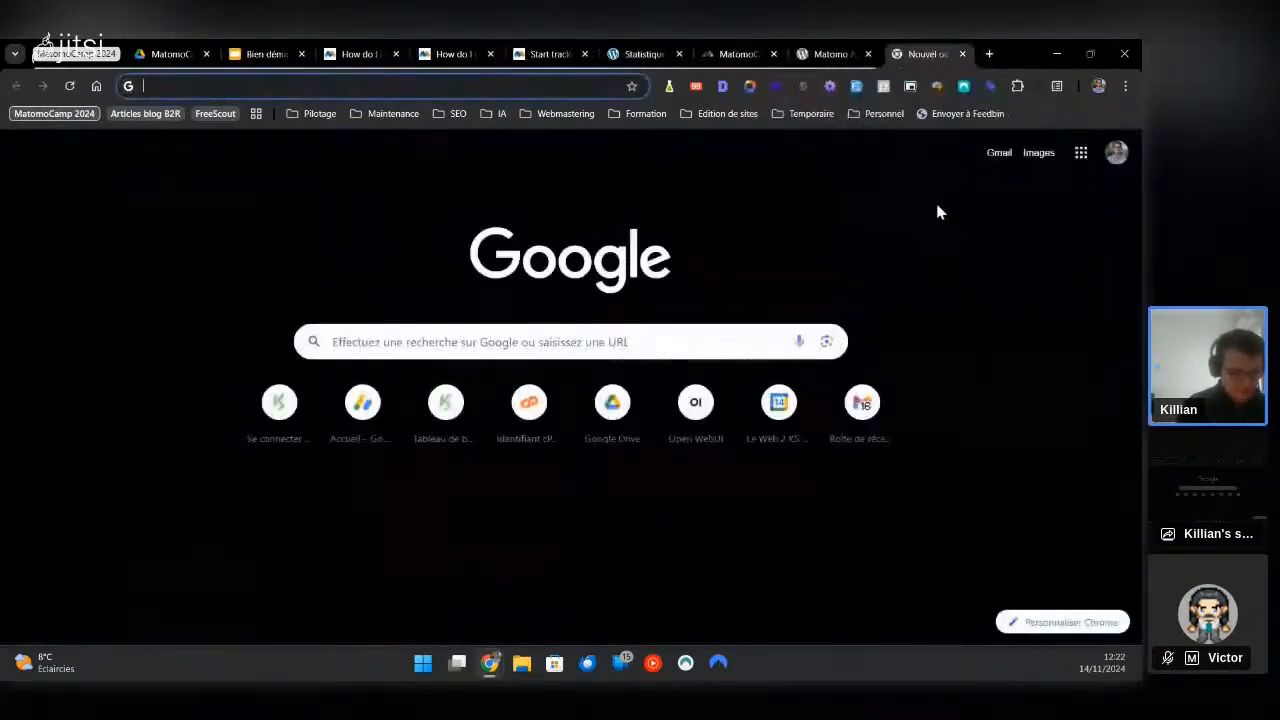
pyautogui.write('matomo c')
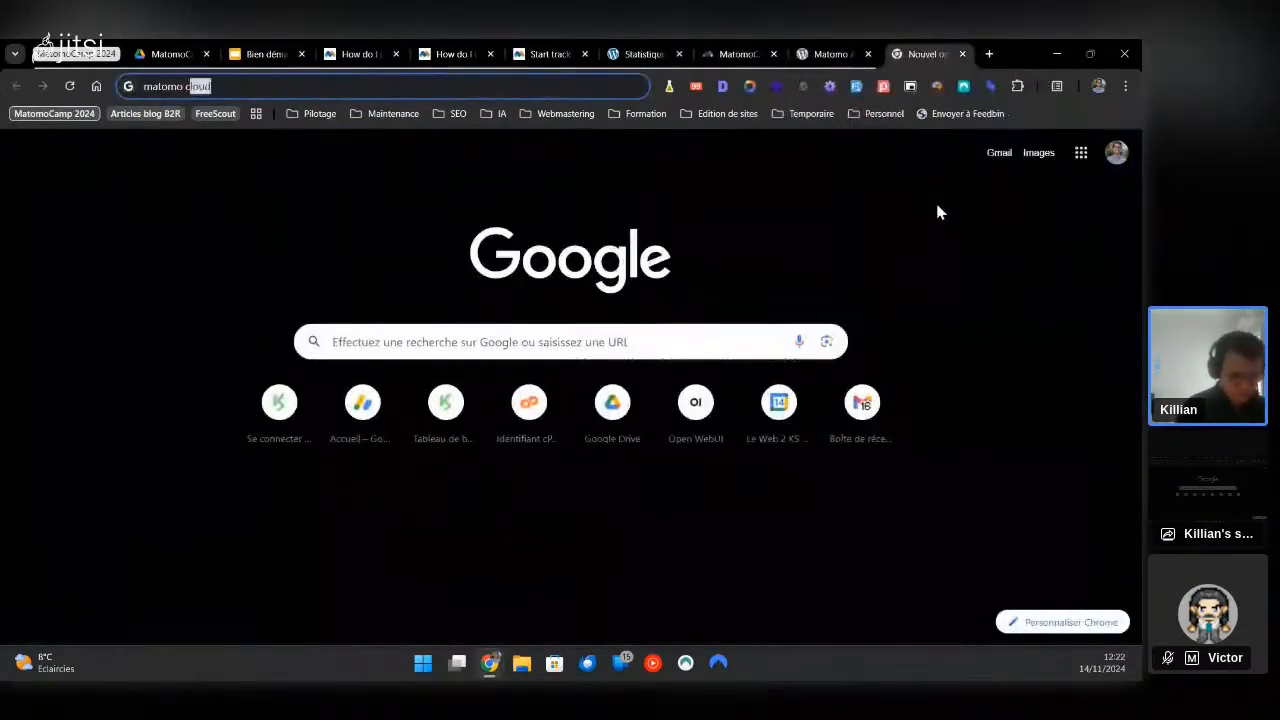
pyautogui.write('nil')
pyautogui.press('Return')
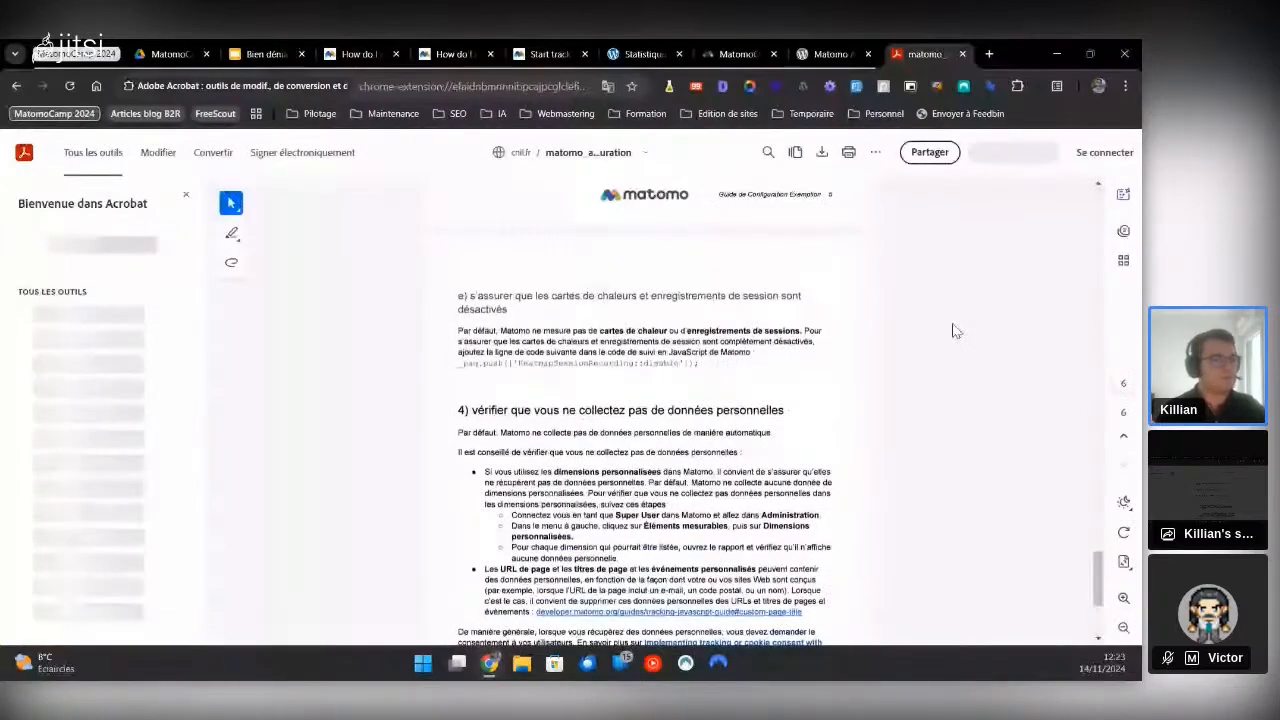
pyautogui.click(1098, 505)
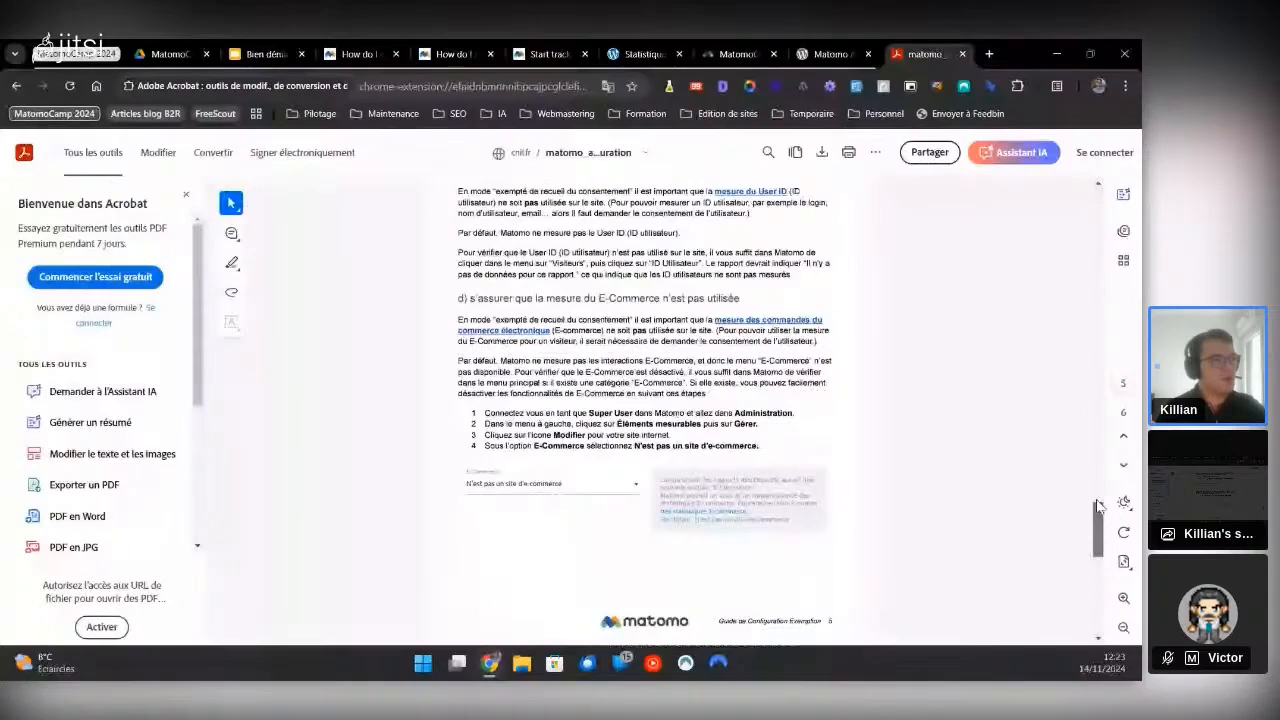
pyautogui.moveTo(1099, 507); pyautogui.dragTo(1098, 231)
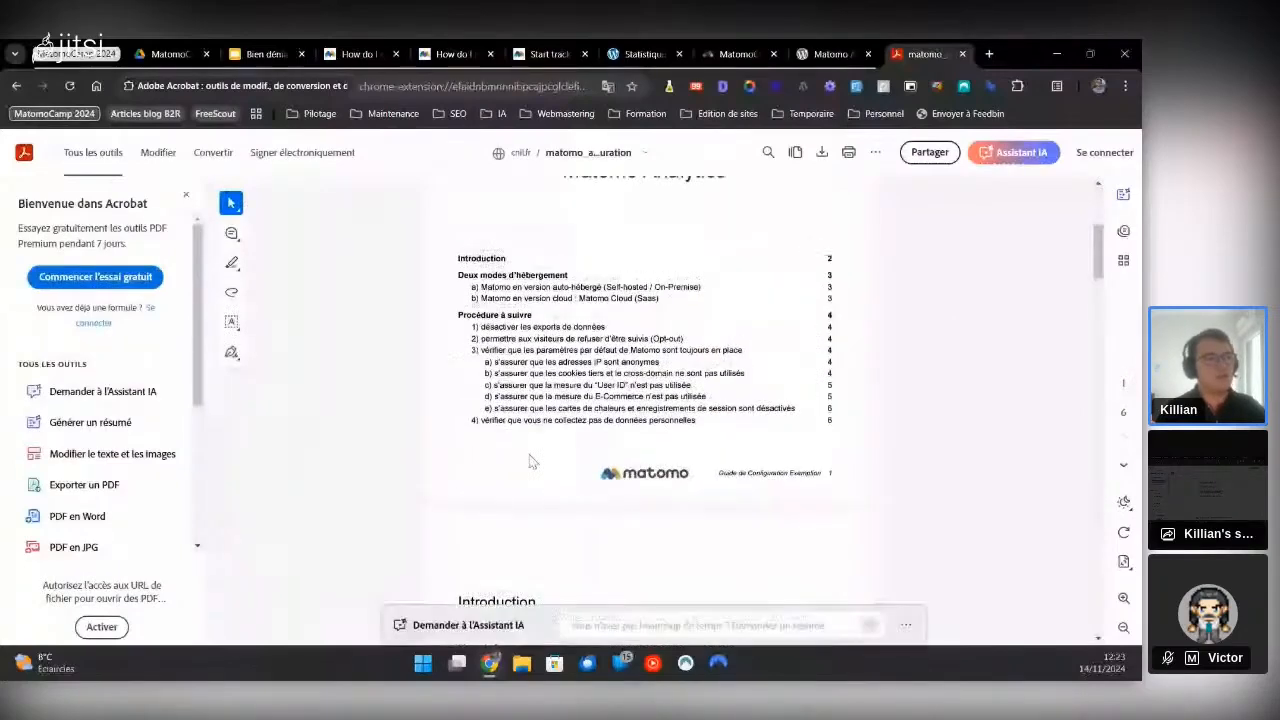
pyautogui.scroll(1, 530, 458)
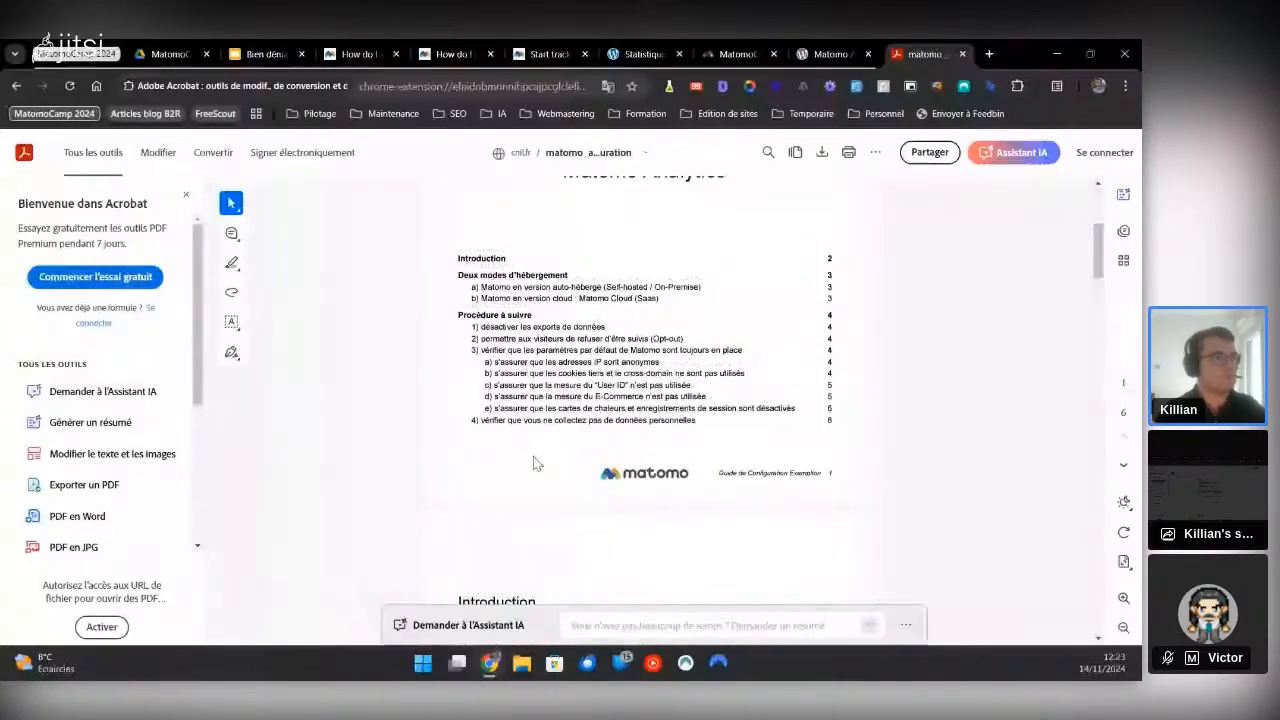
# Return to SEOPress's Matomo settings and review the activation option, tracking ID and site ID
pyautogui.click(624, 47)
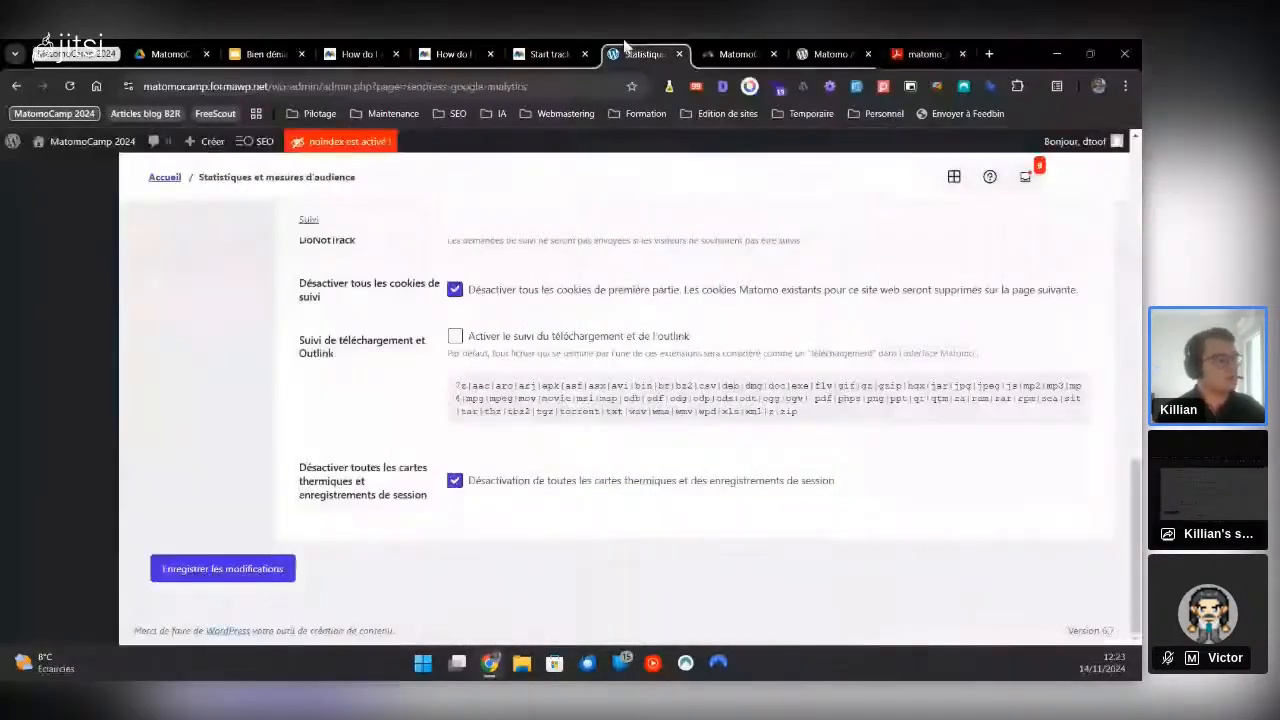
pyautogui.scroll(1, 388, 404)
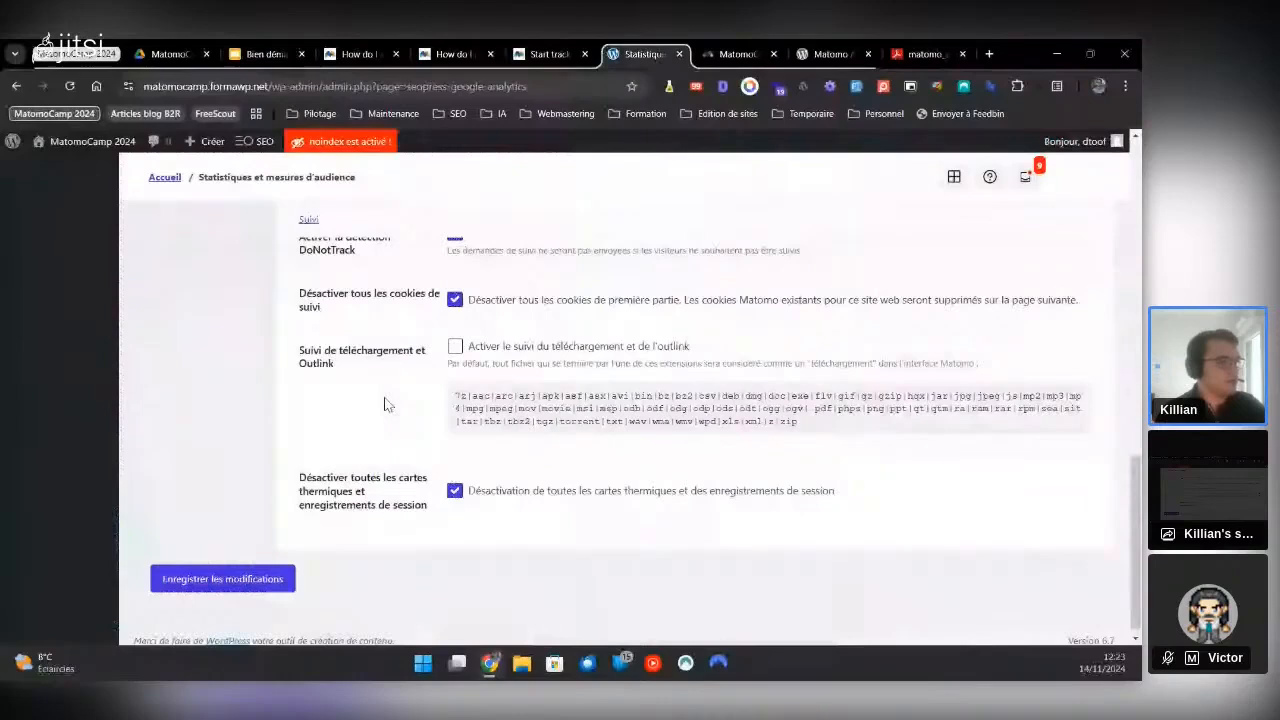
pyautogui.press('F5')
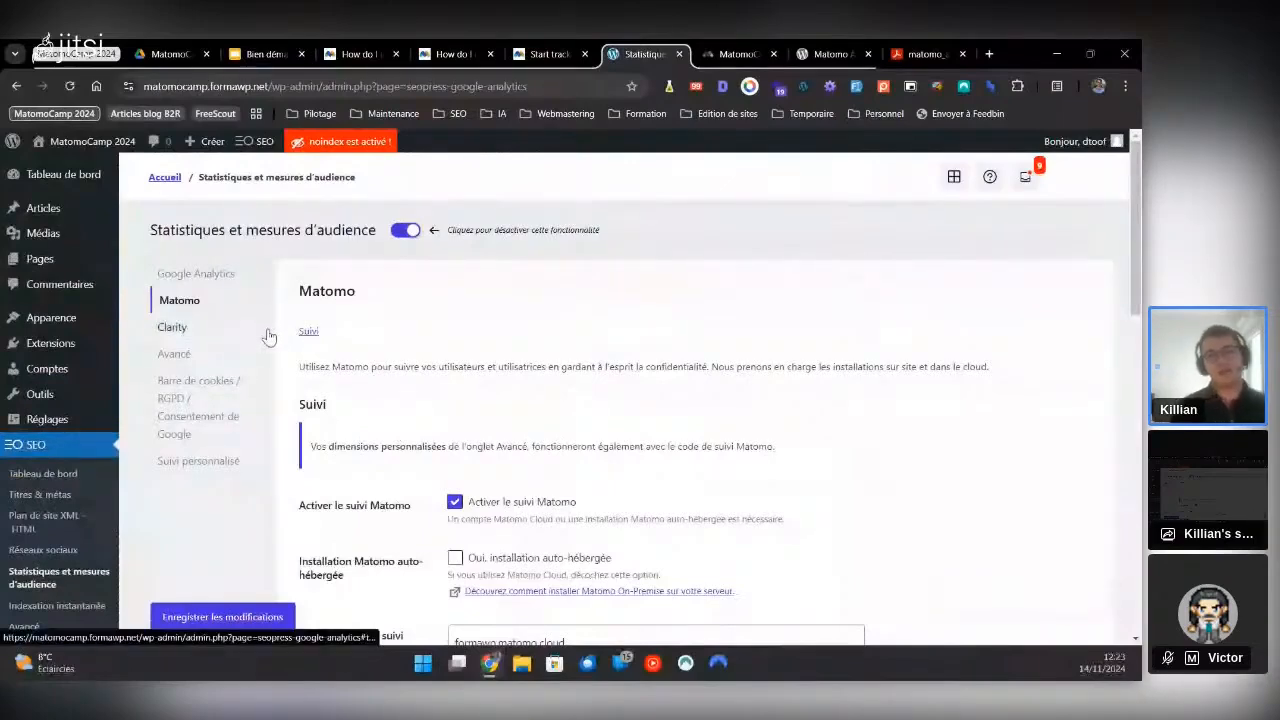
pyautogui.scroll(-3, 325, 320)
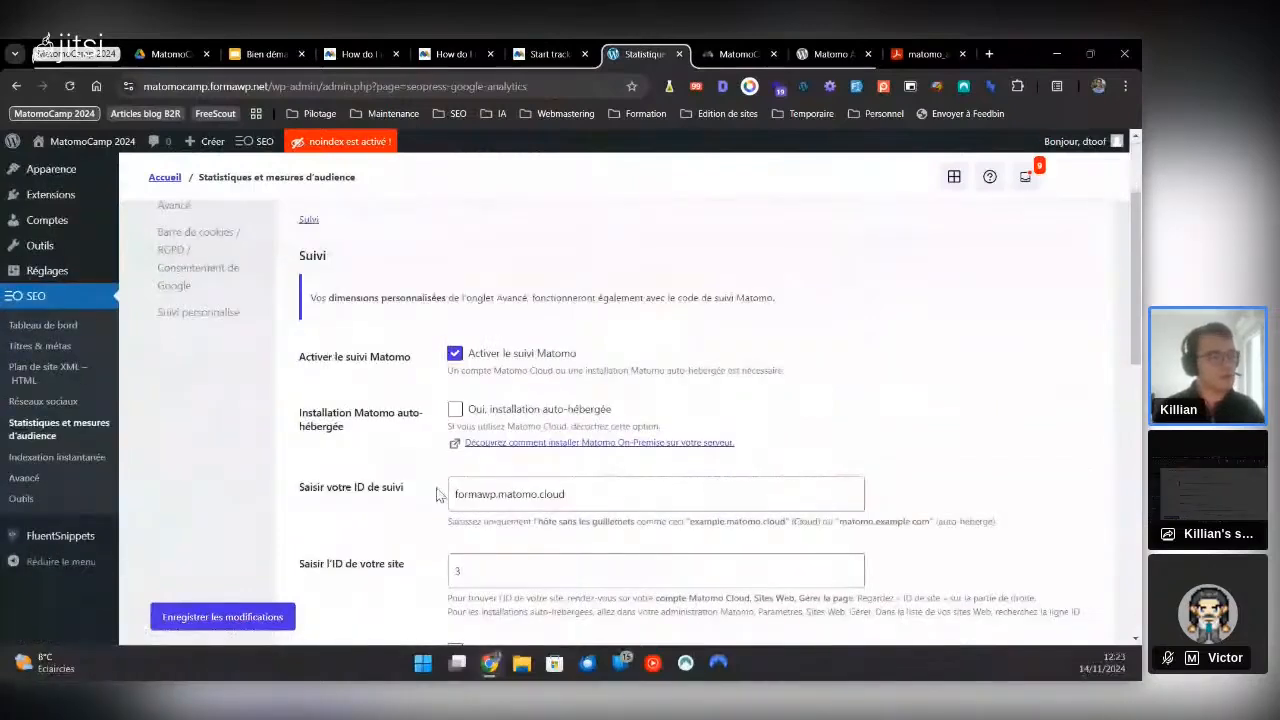
pyautogui.moveTo(528, 492); pyautogui.dragTo(643, 503)
pyautogui.click(642, 504)
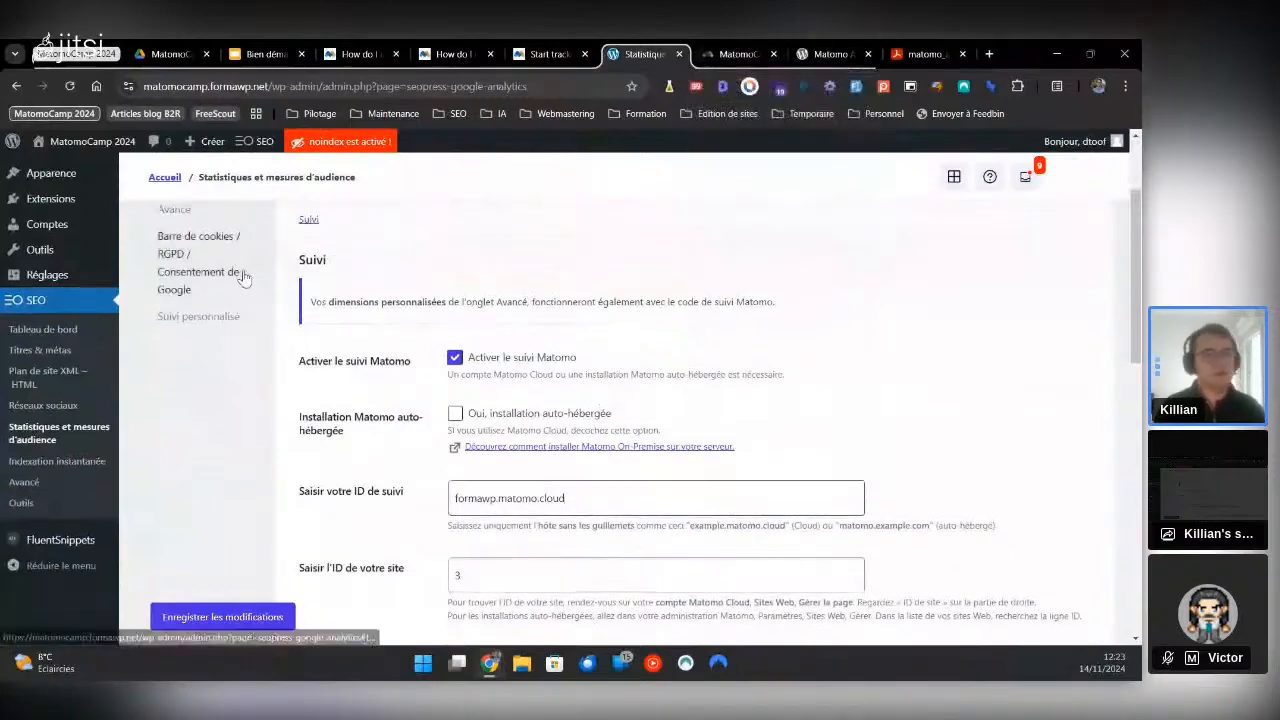
pyautogui.scroll(2, 243, 277)
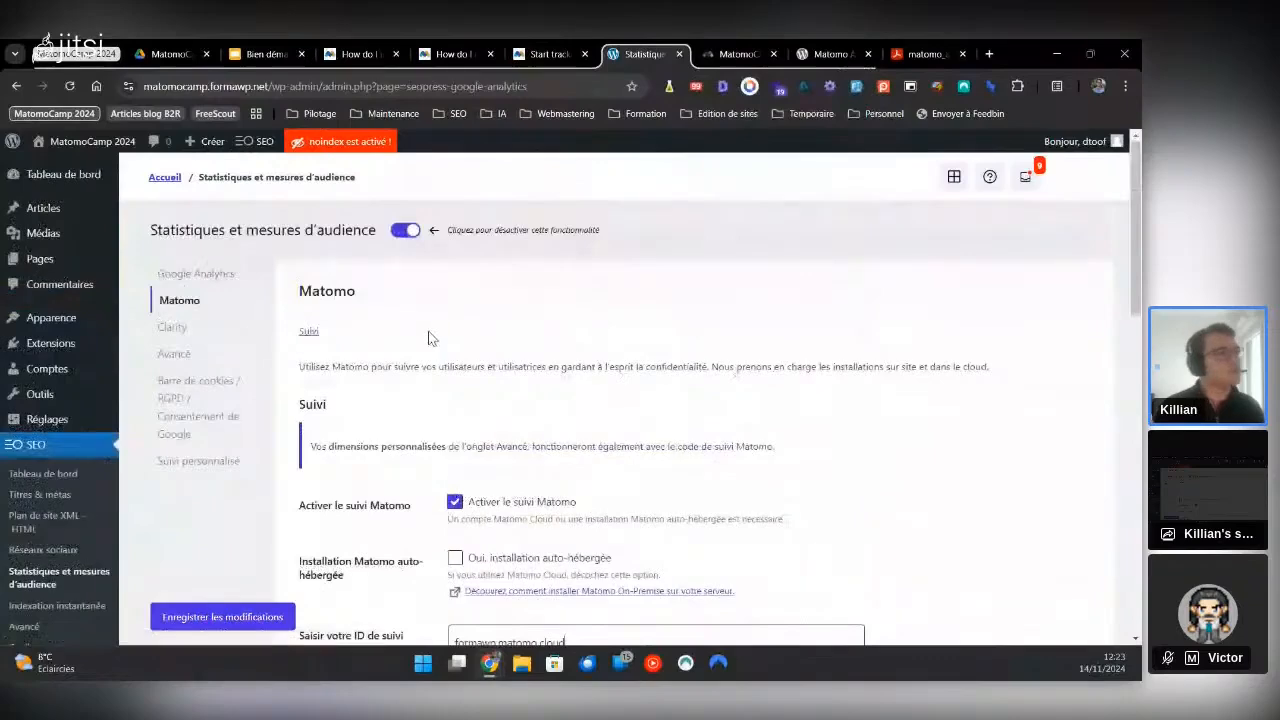
# Switch to the Google Slides presentation and review the slides on Matomo Cloud / On-Premise setup and the Matomo image tracker
pyautogui.click(260, 57)
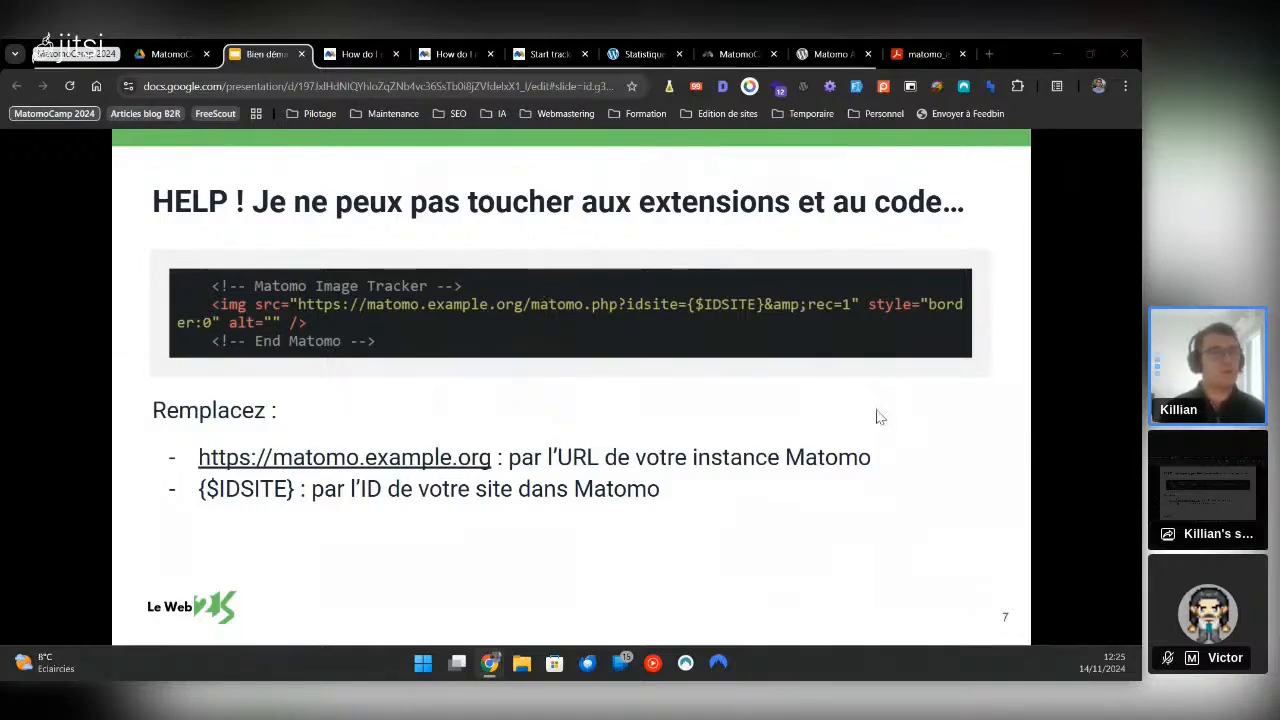
pyautogui.press('Left')
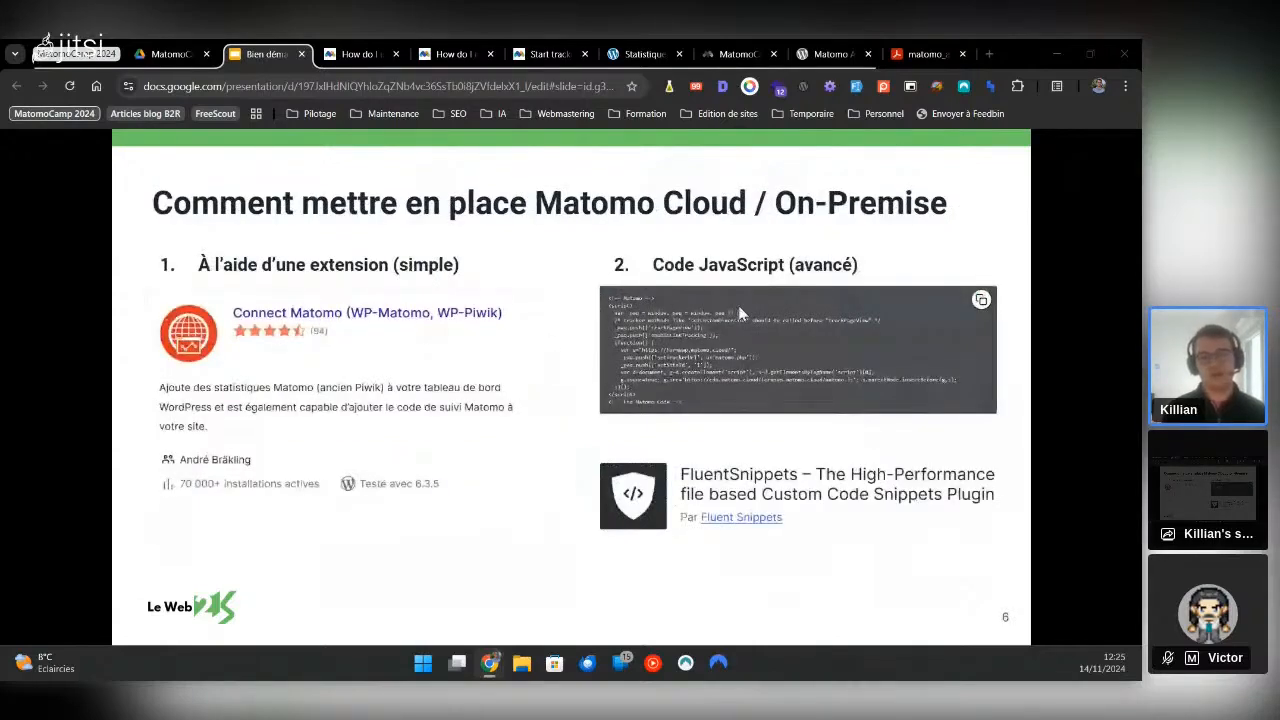
pyautogui.press('Right')
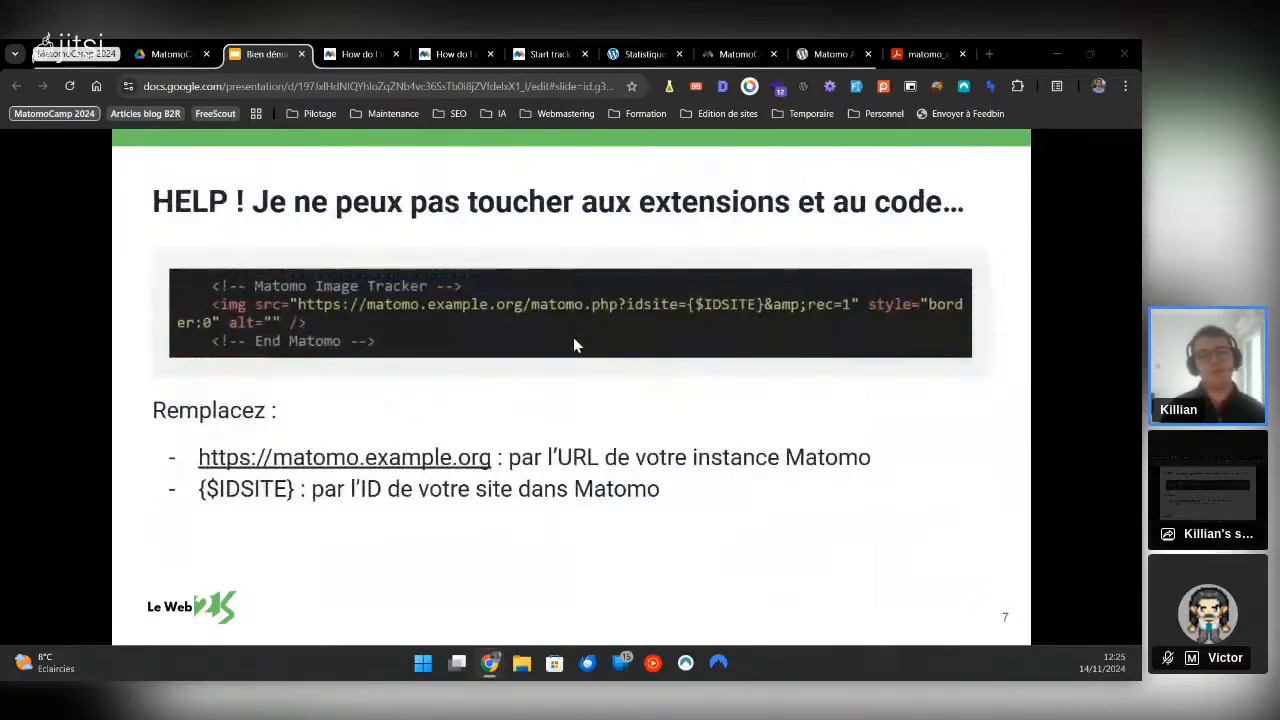
# Look through Matomo's help article on tracking a WordPress.com site without plugins, from the introduction to the image tracker code
pyautogui.click(448, 55)
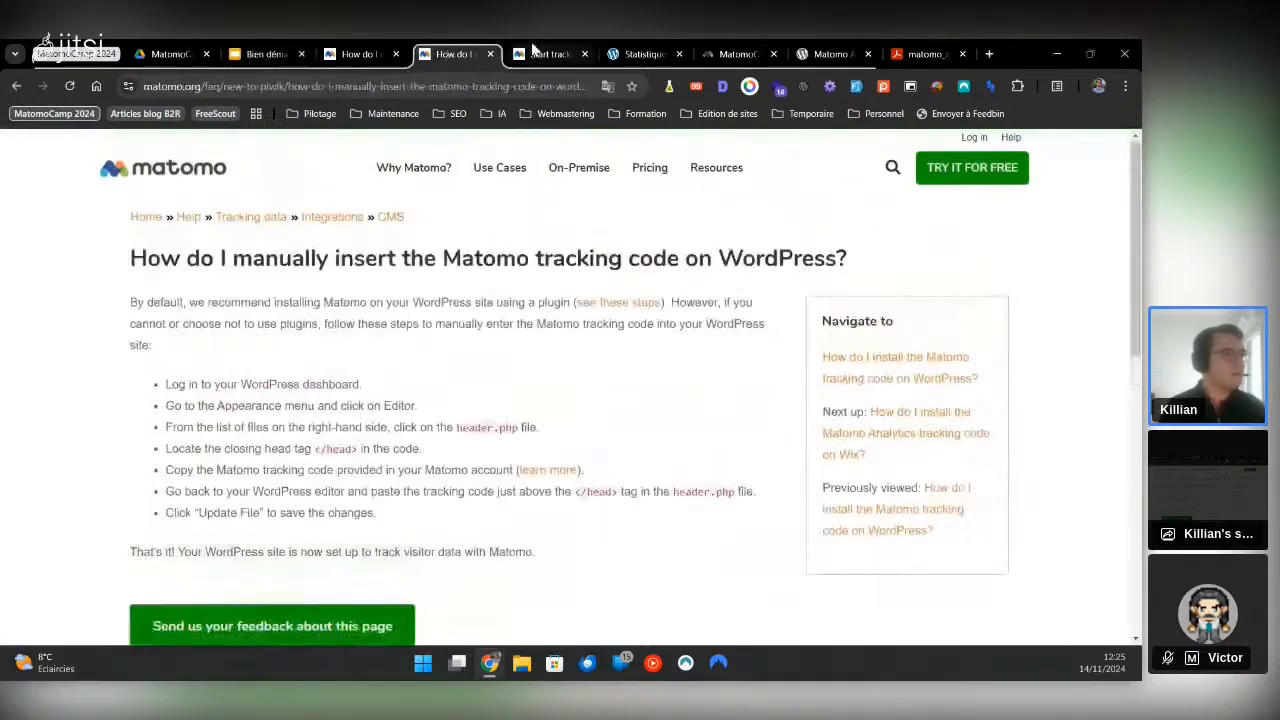
pyautogui.click(537, 54)
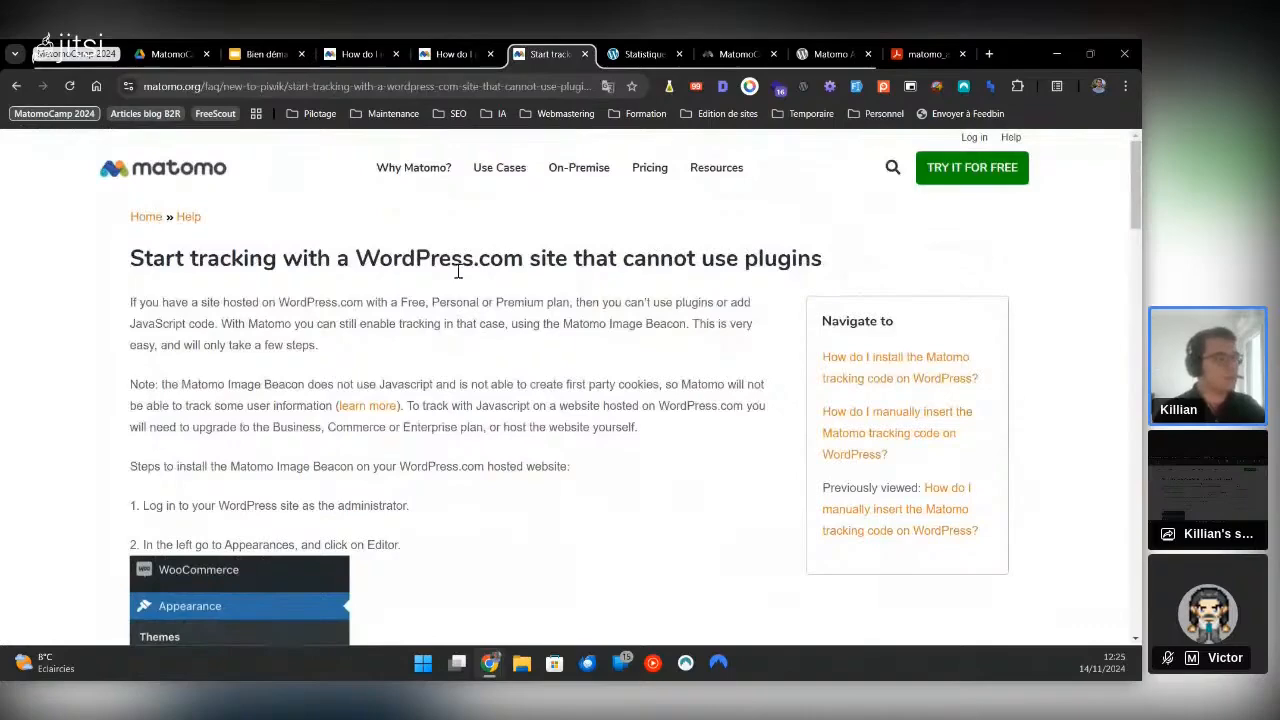
pyautogui.scroll(-1, 366, 286)
pyautogui.scroll(-2, 364, 288)
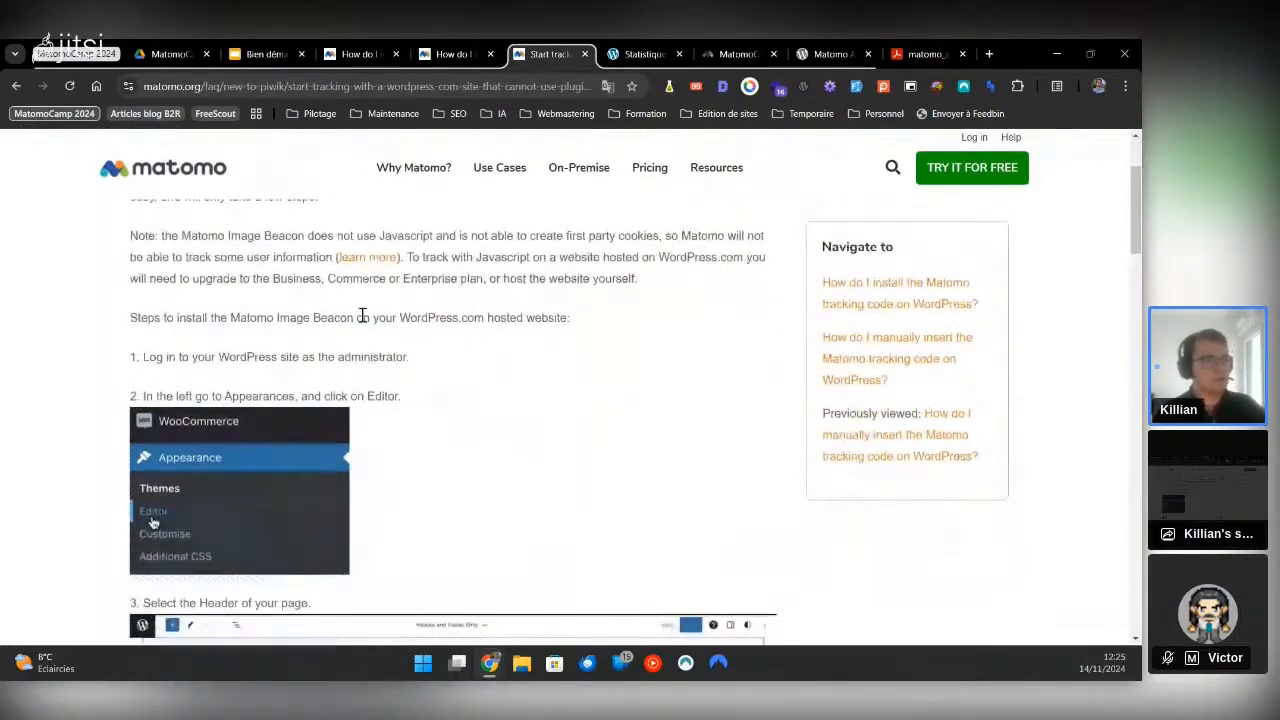
pyautogui.scroll(3, 586, 297)
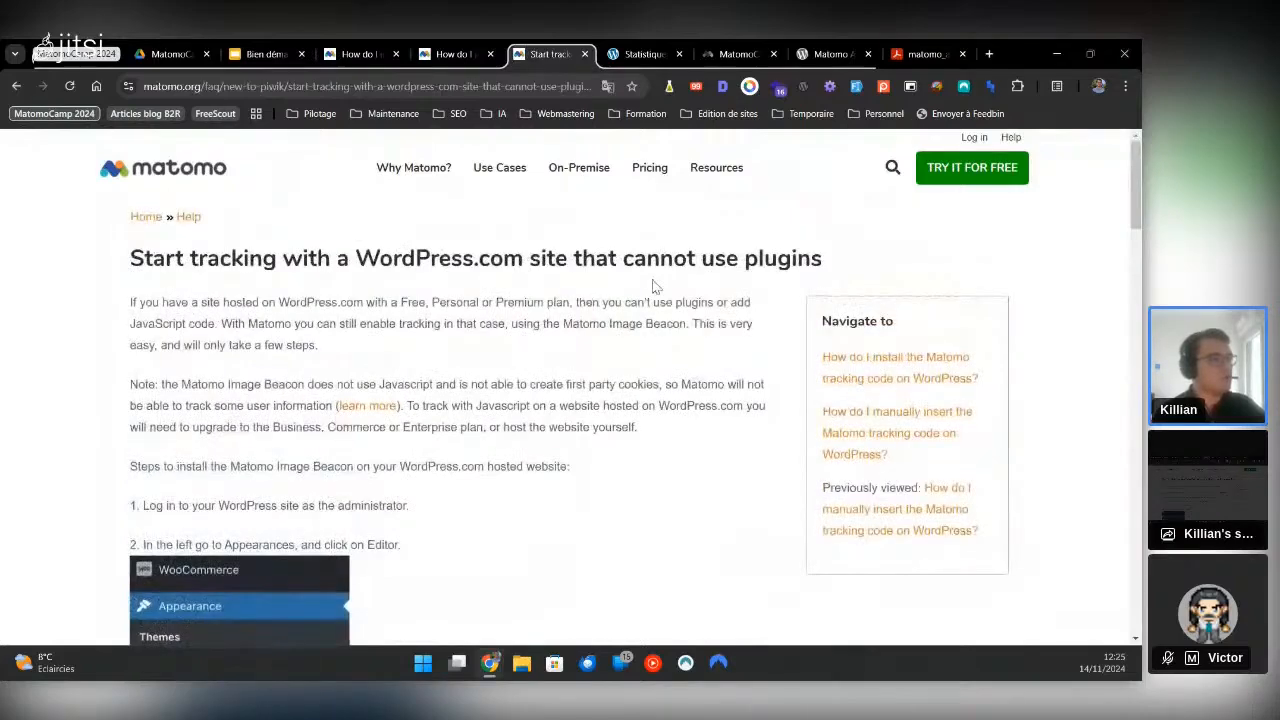
pyautogui.scroll(-1, 641, 298)
pyautogui.scroll(-4, 268, 263)
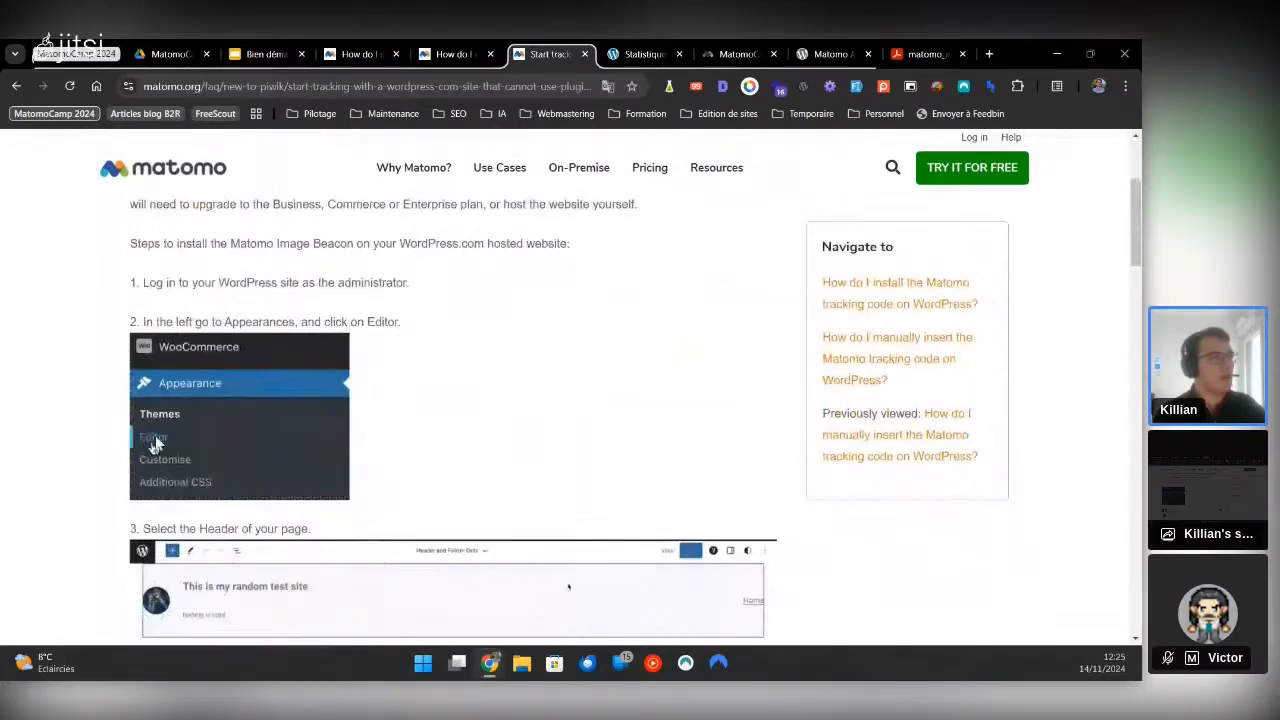
pyautogui.scroll(-3, 259, 361)
pyautogui.scroll(-3, 259, 361)
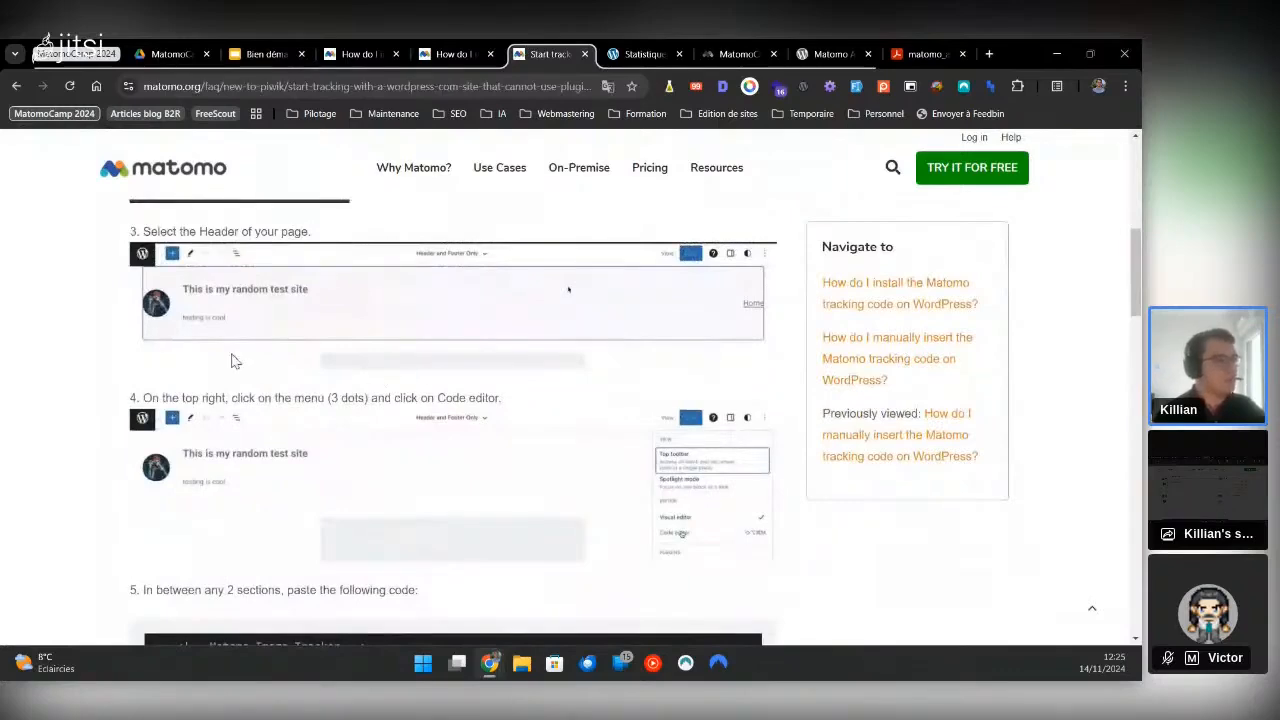
pyautogui.scroll(-4, 345, 302)
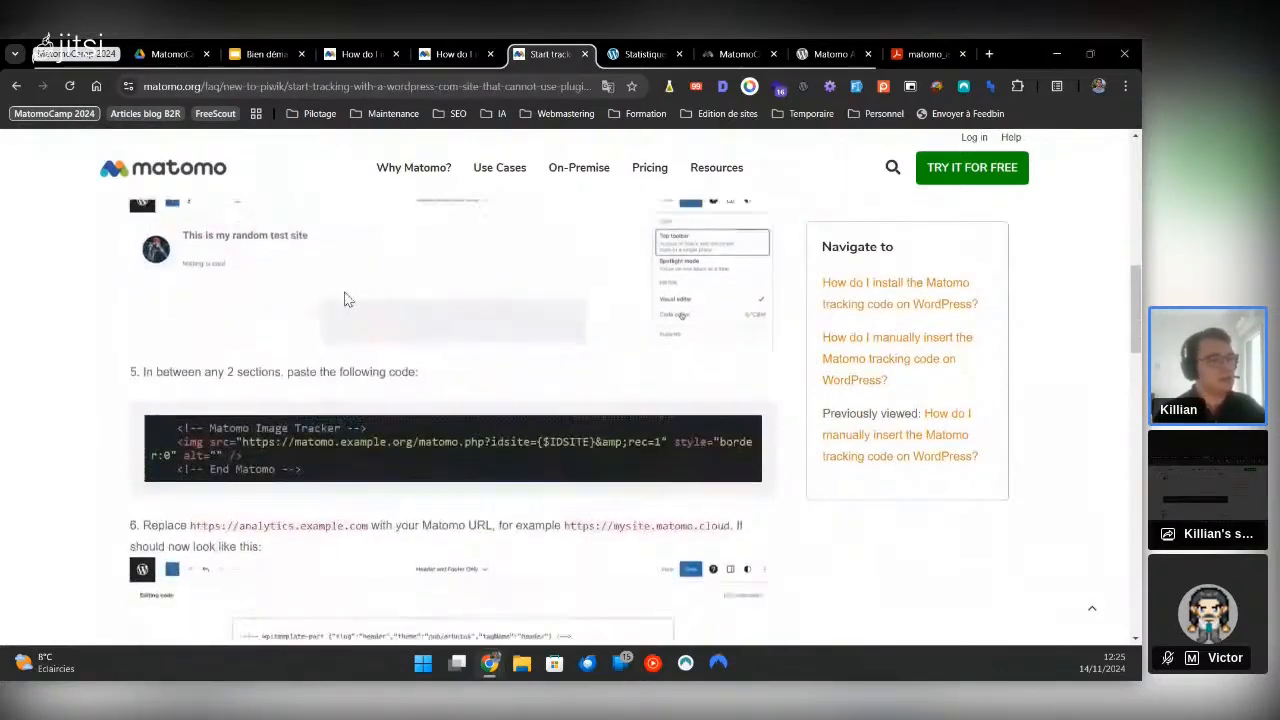
# Examine the article's image tracker code, the Matomo URL and site ID replacements, and the advanced image URL parameters
pyautogui.scroll(1, 449, 380)
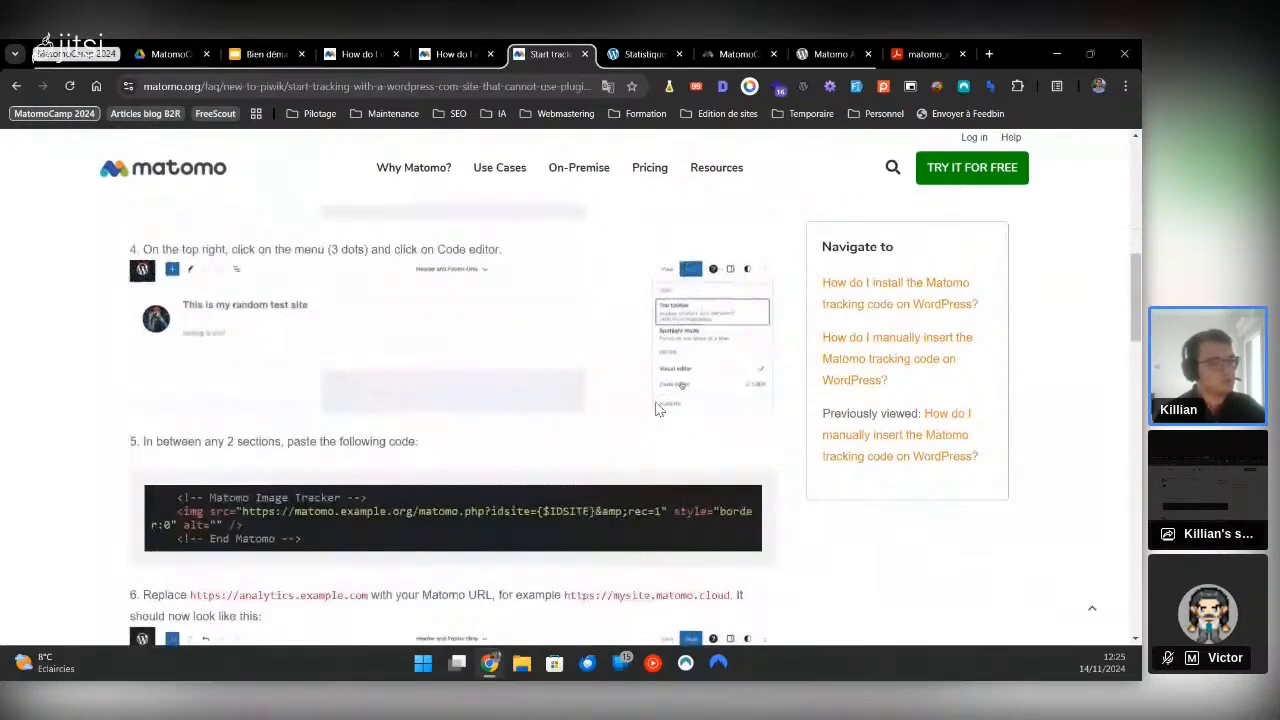
pyautogui.scroll(-1, 445, 400)
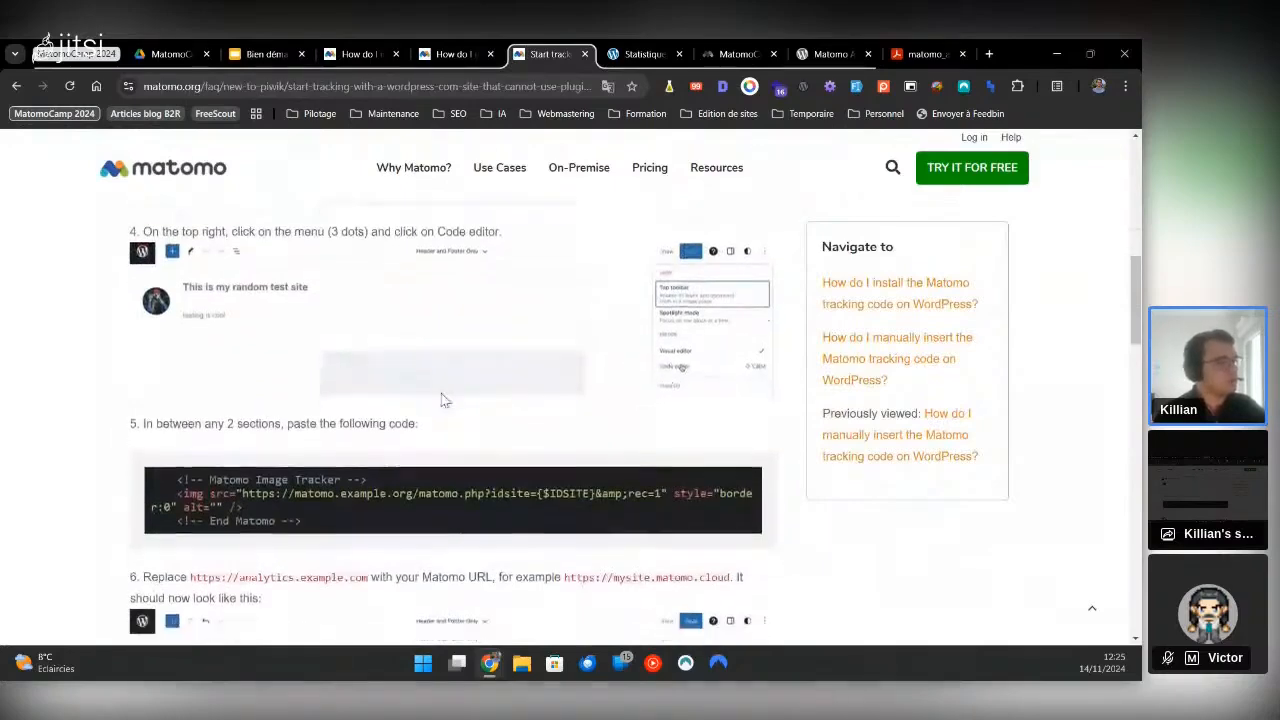
pyautogui.scroll(-4, 445, 400)
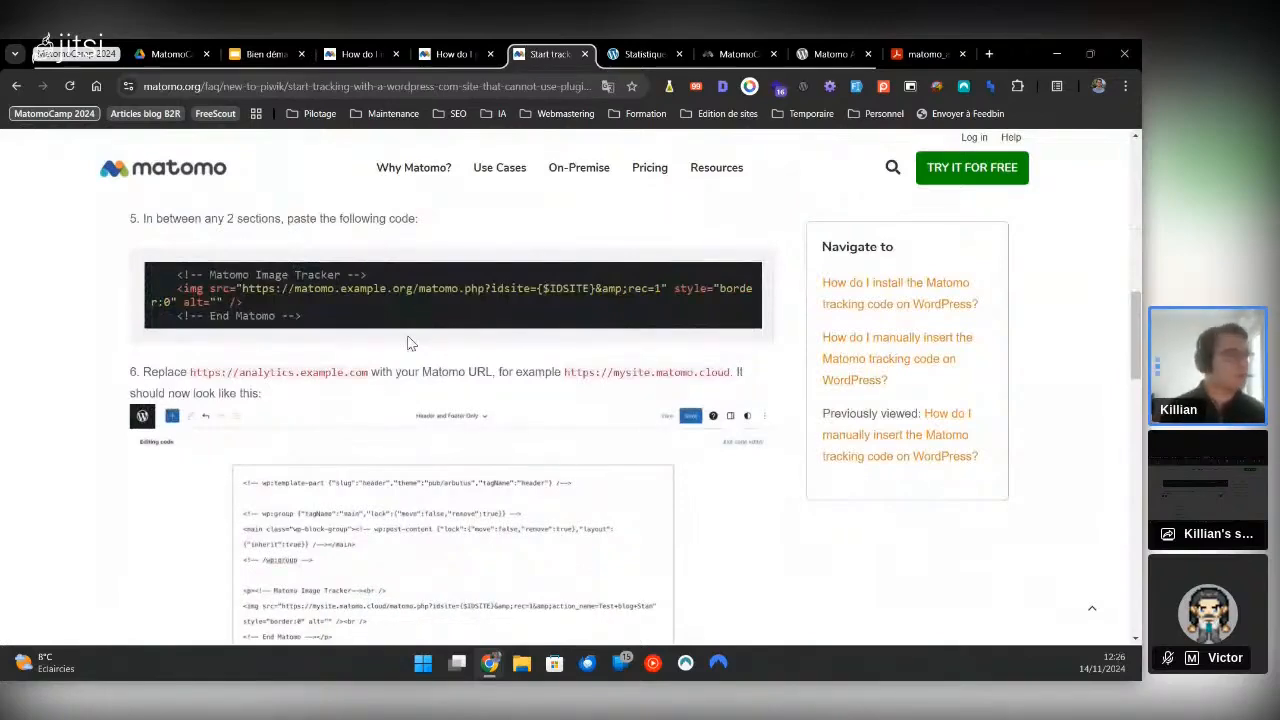
pyautogui.scroll(-2, 430, 245)
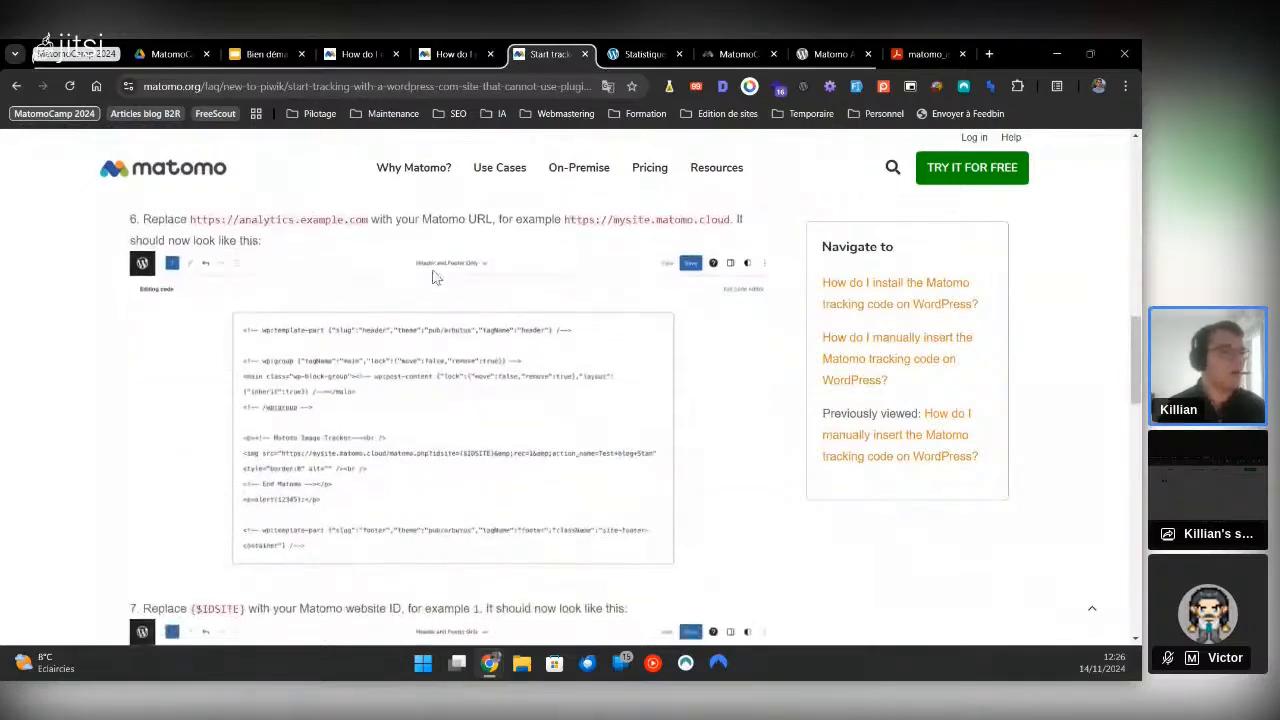
pyautogui.scroll(-2, 437, 277)
pyautogui.scroll(-4, 437, 277)
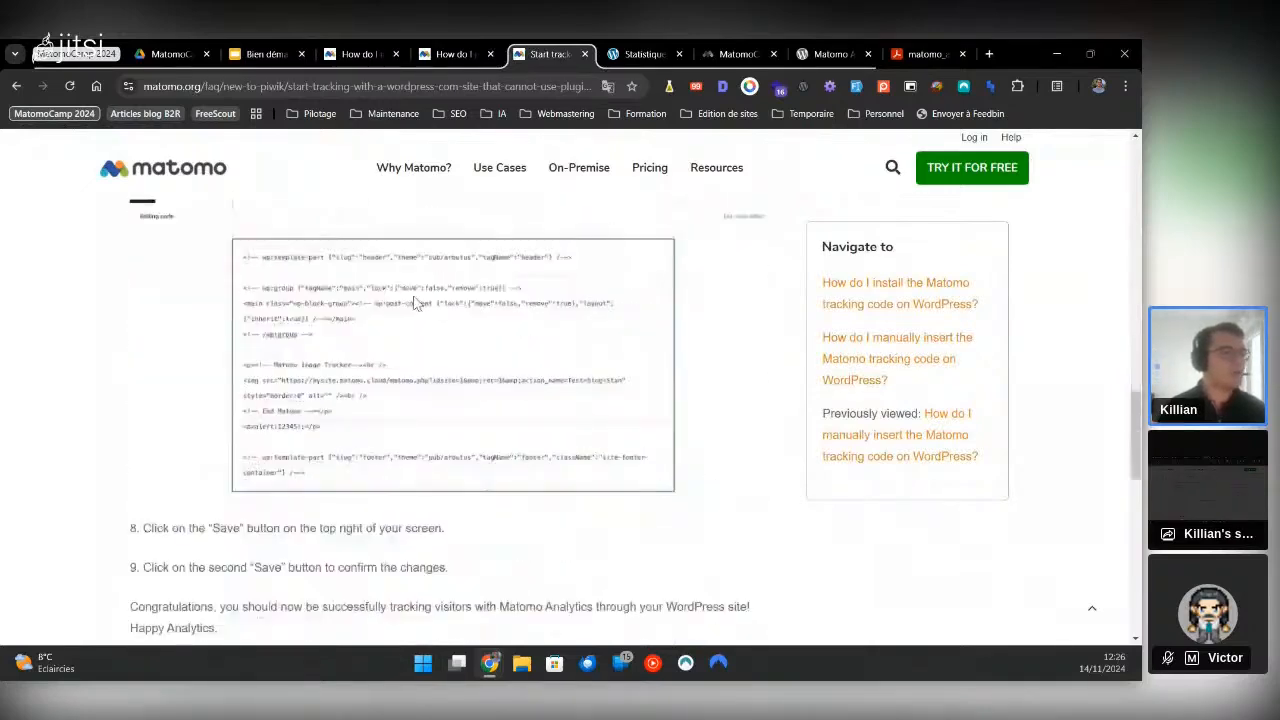
pyautogui.scroll(-4, 415, 307)
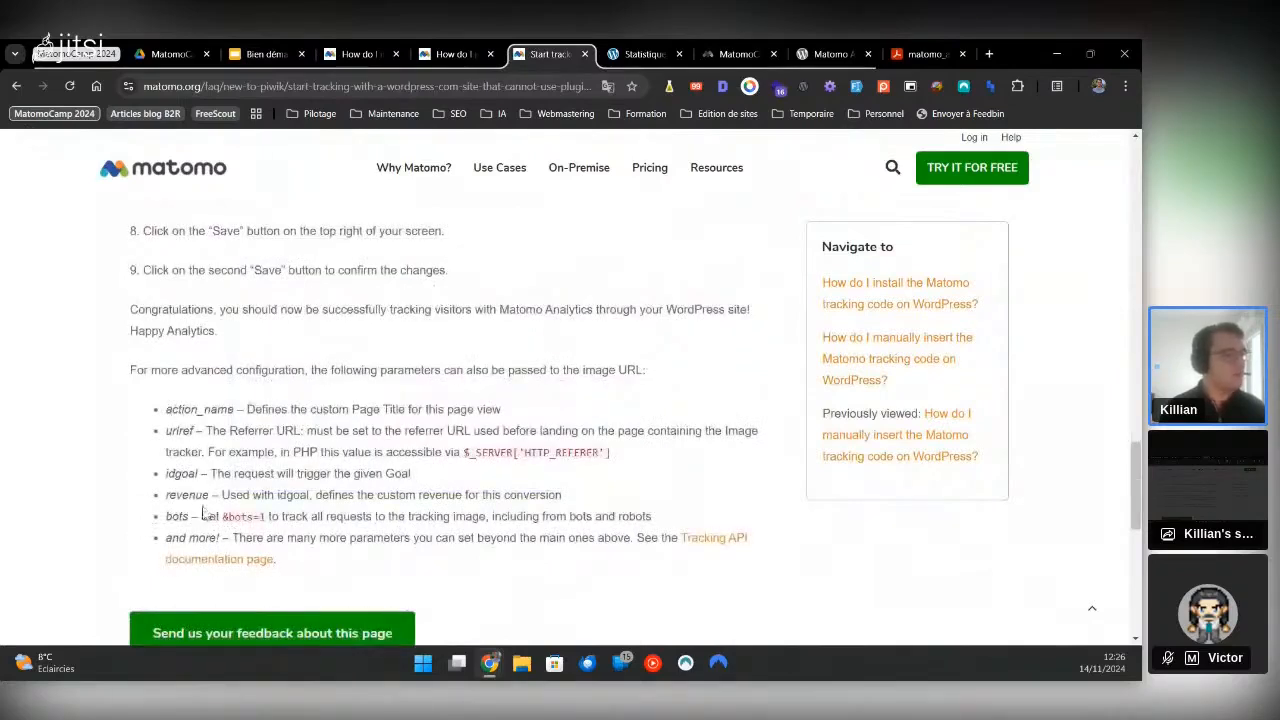
# Open the linked Tracking API documentation, check its supported query parameters, and return to the Google Slides presentation on Matomo for WordPress
pyautogui.click(725, 546)
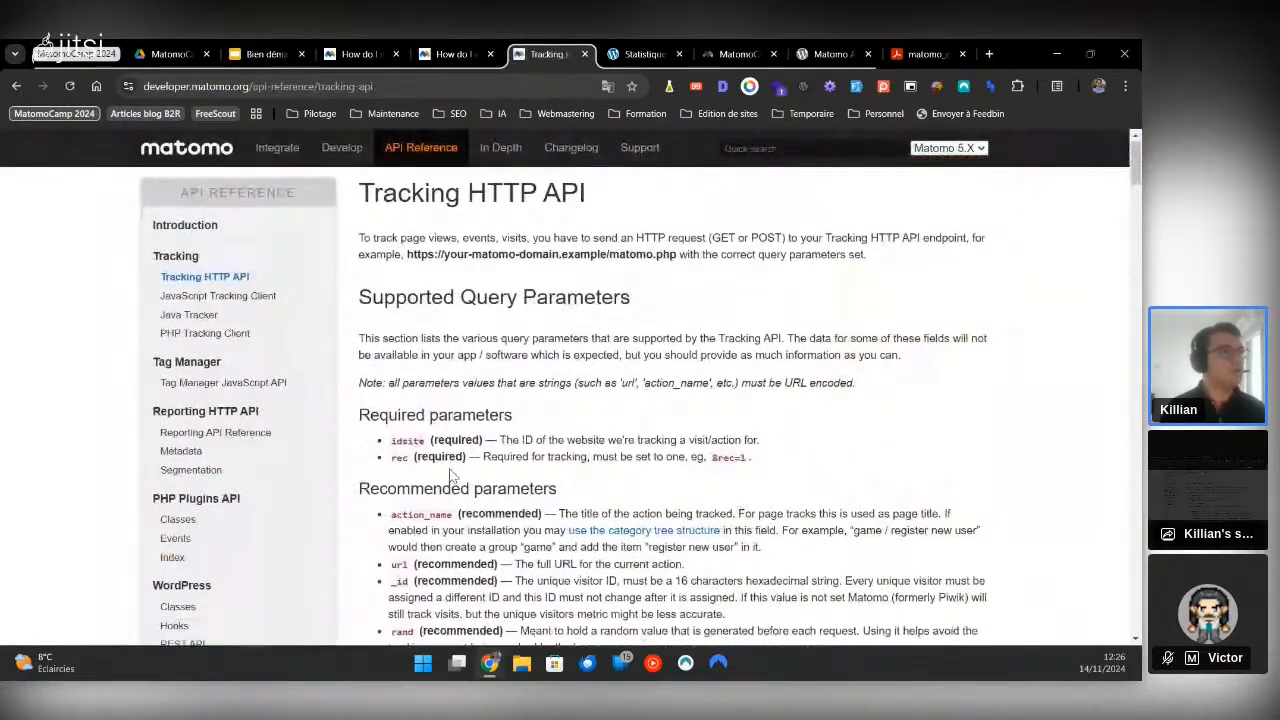
pyautogui.scroll(-1, 450, 475)
pyautogui.scroll(2, 450, 475)
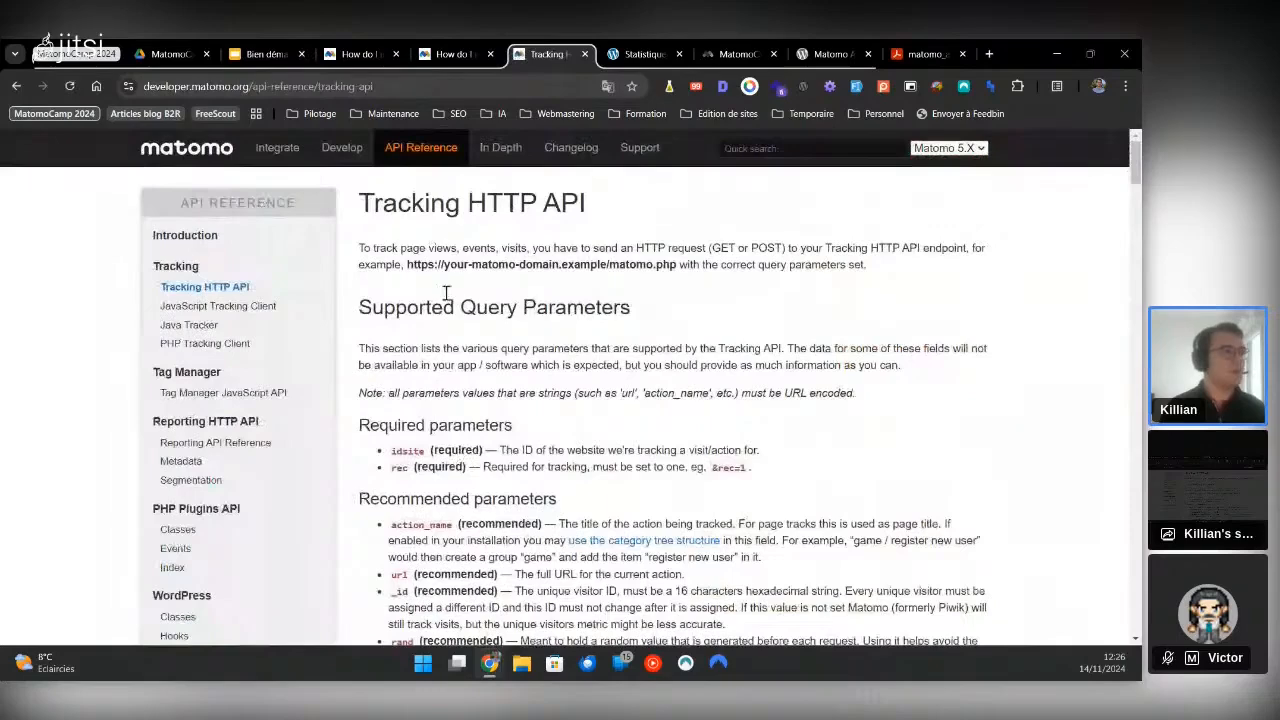
pyautogui.click(258, 56)
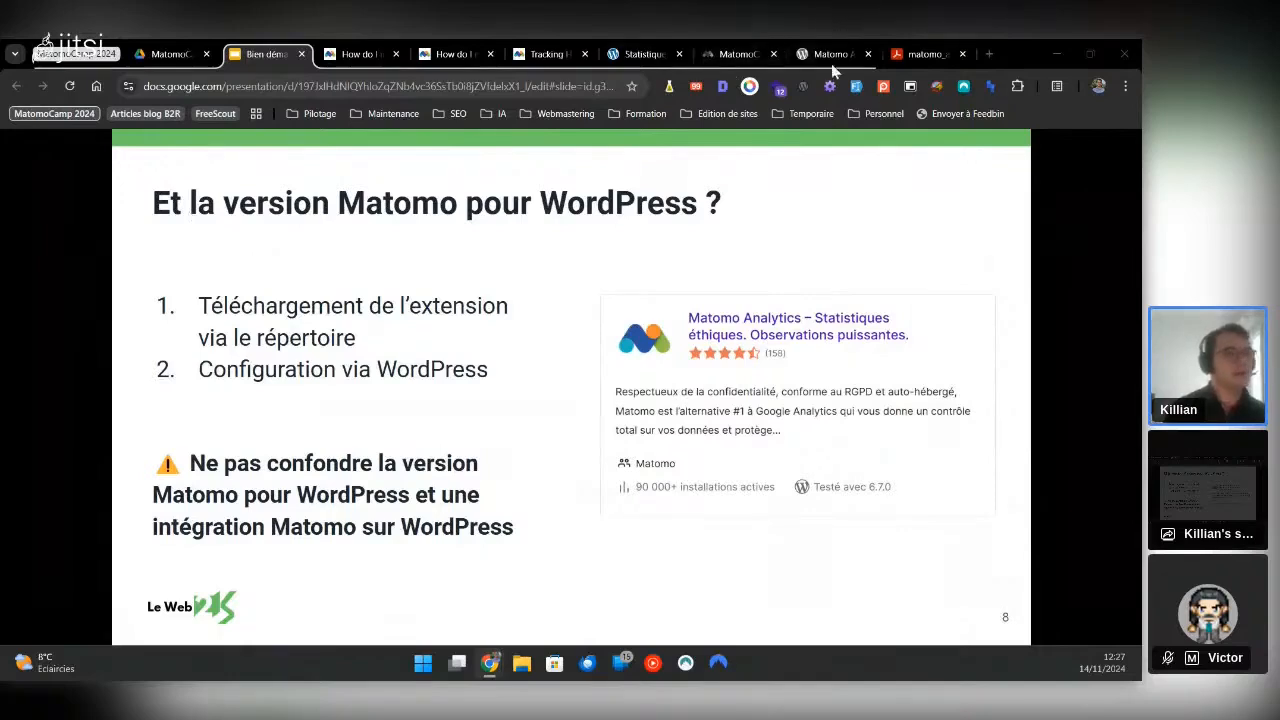
# Go to the WordPress admin's page for adding plugins and search for "matomo"
pyautogui.click(629, 57)
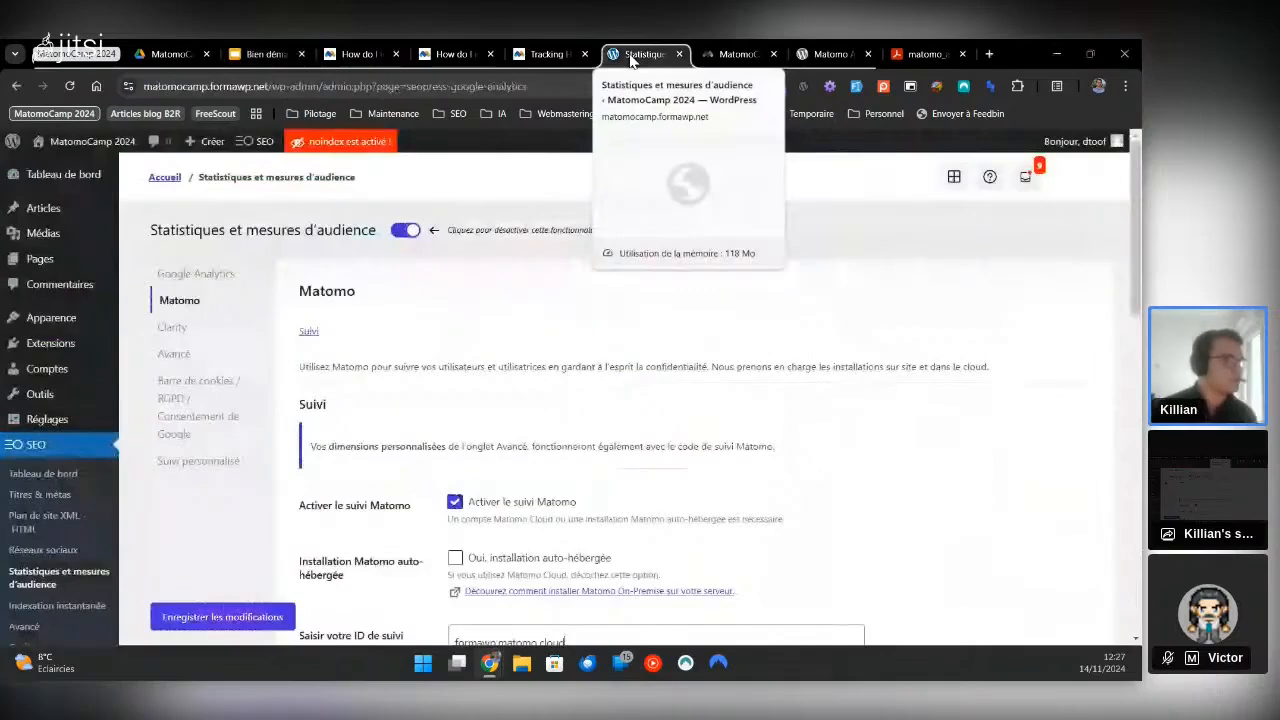
pyautogui.click(74, 345)
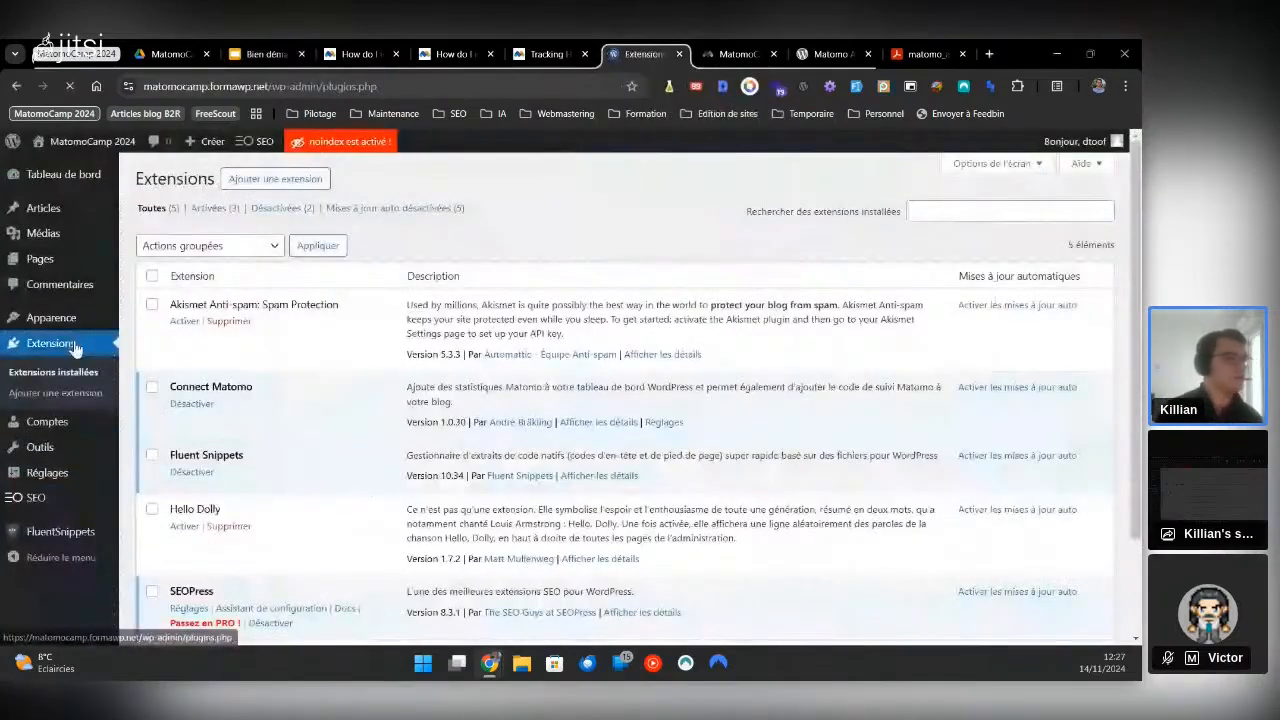
pyautogui.click(55, 393)
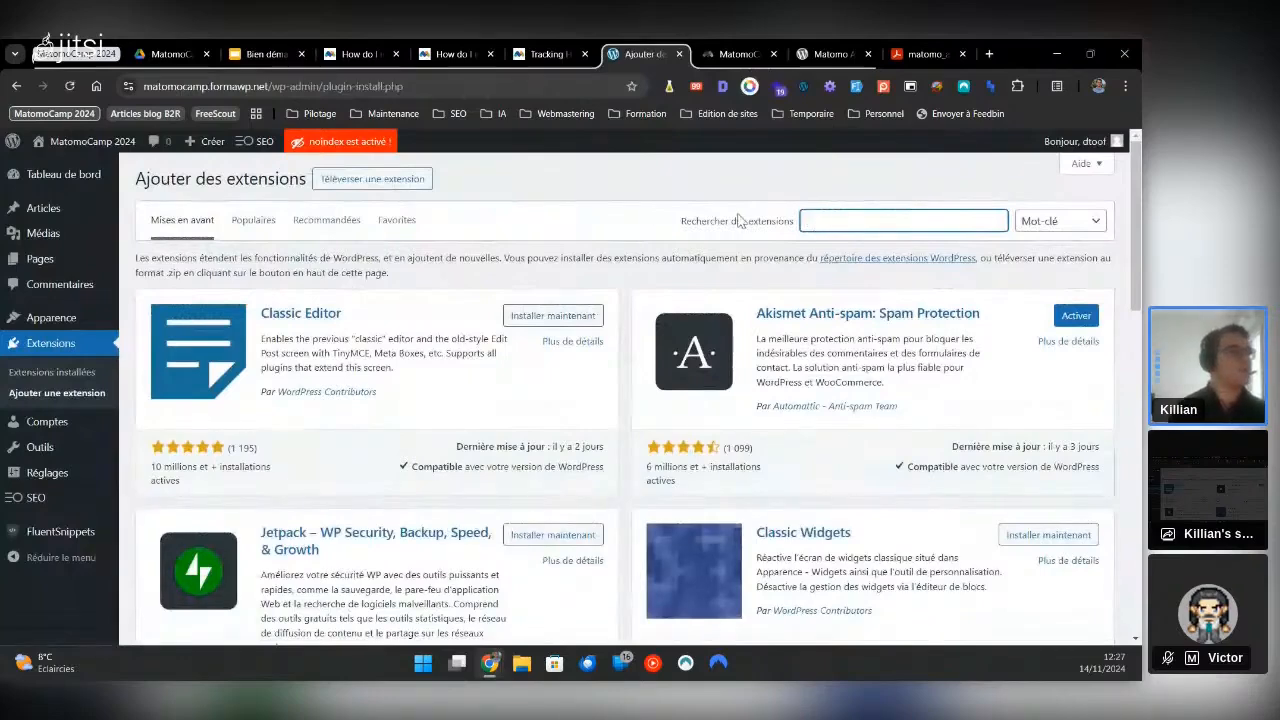
pyautogui.click(262, 54)
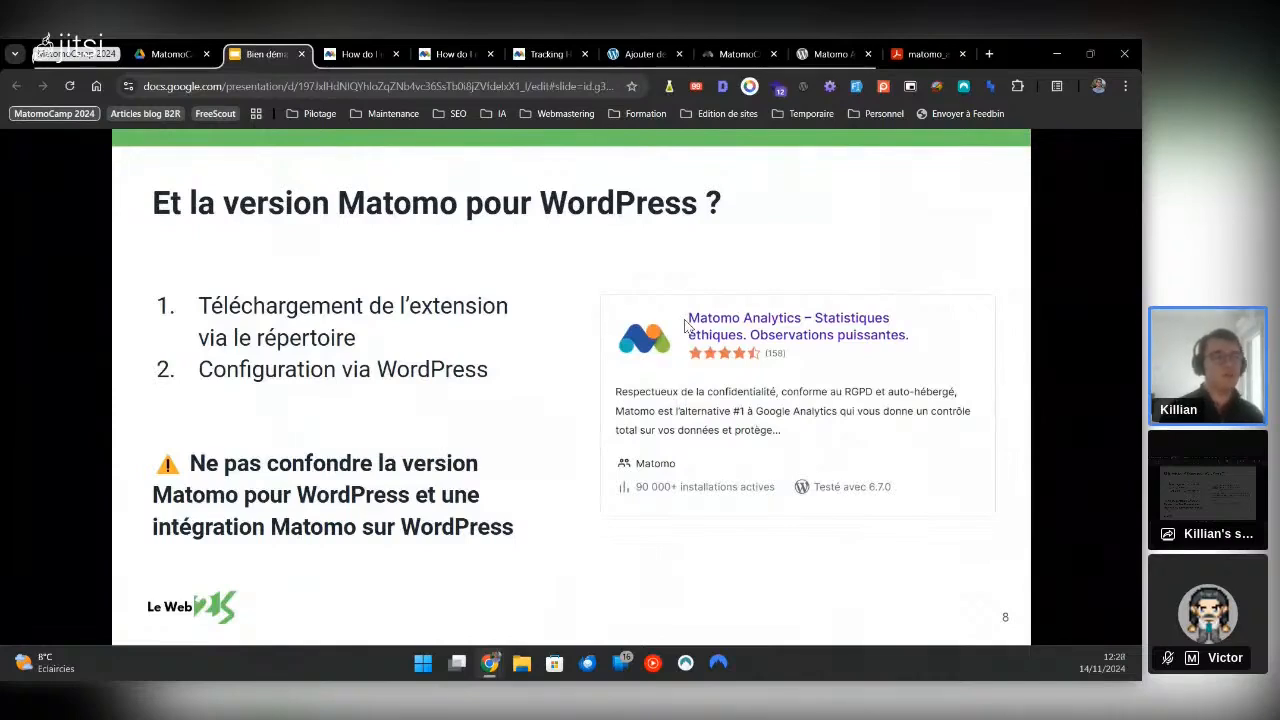
pyautogui.click(645, 53)
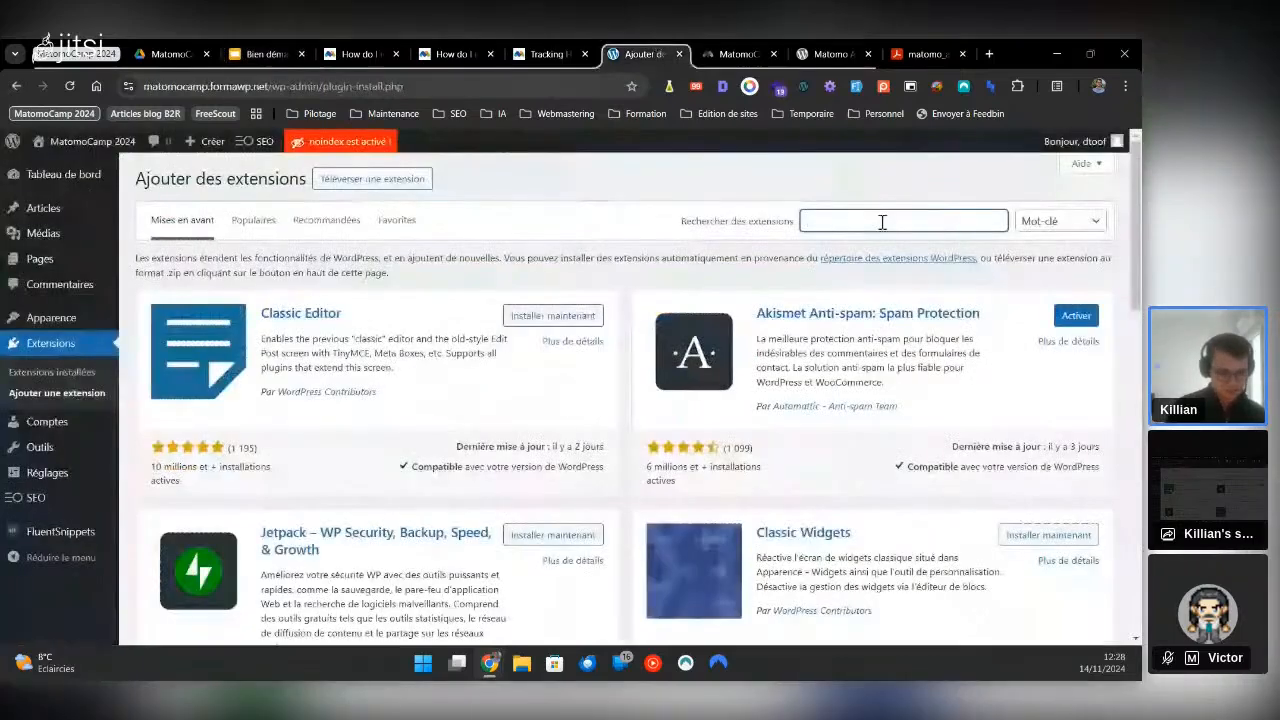
pyautogui.write('matomo')
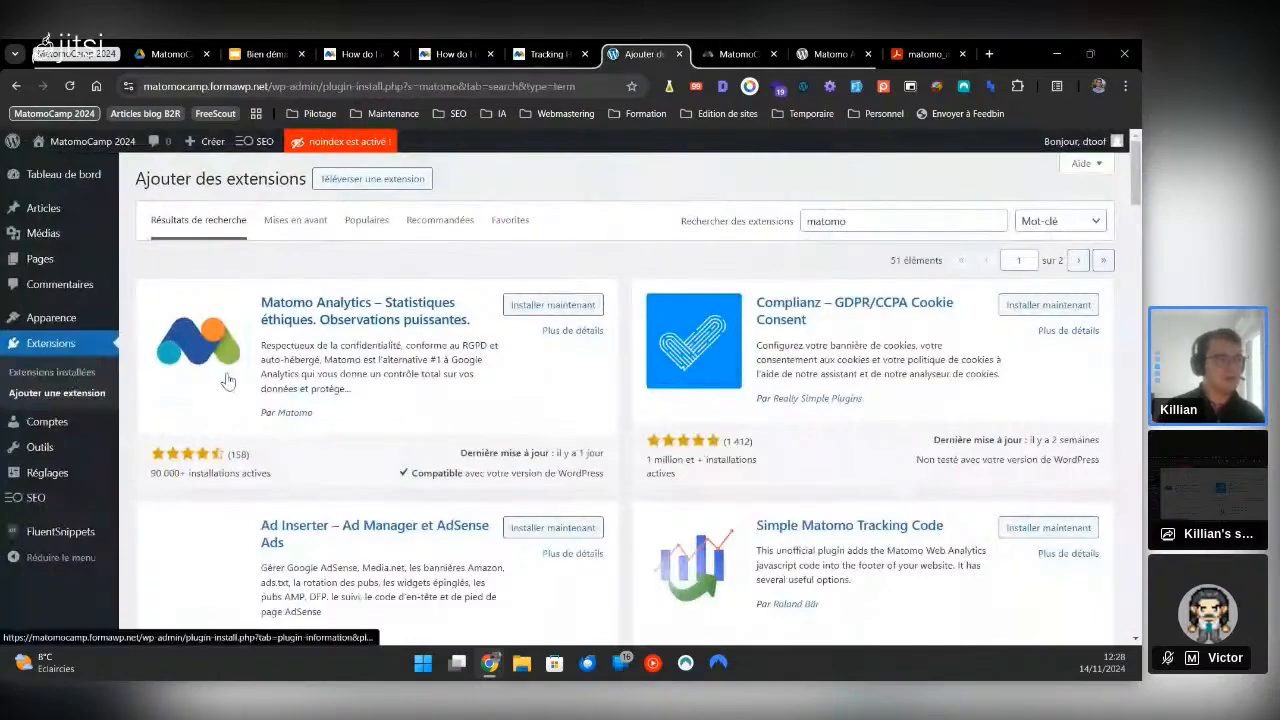
# Compare the Matomo-related plugins in the search results and install the official Matomo Analytics plugin
pyautogui.scroll(-1, 585, 340)
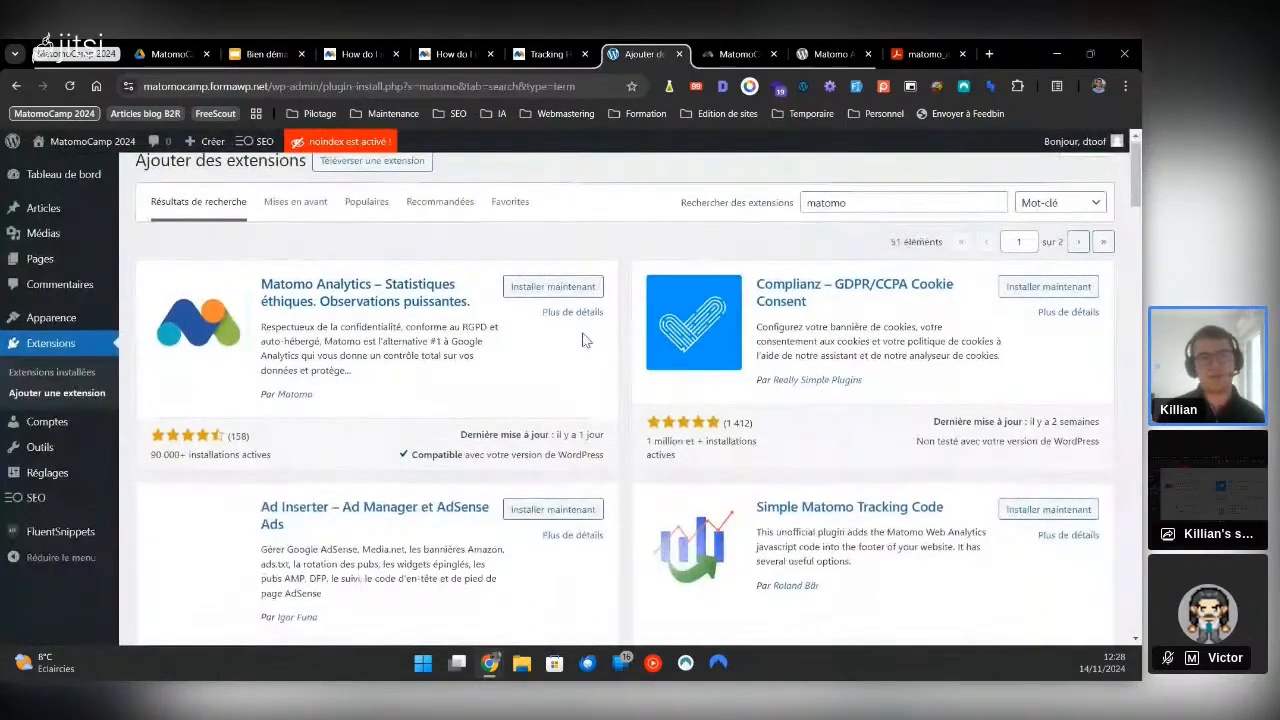
pyautogui.scroll(-3, 585, 340)
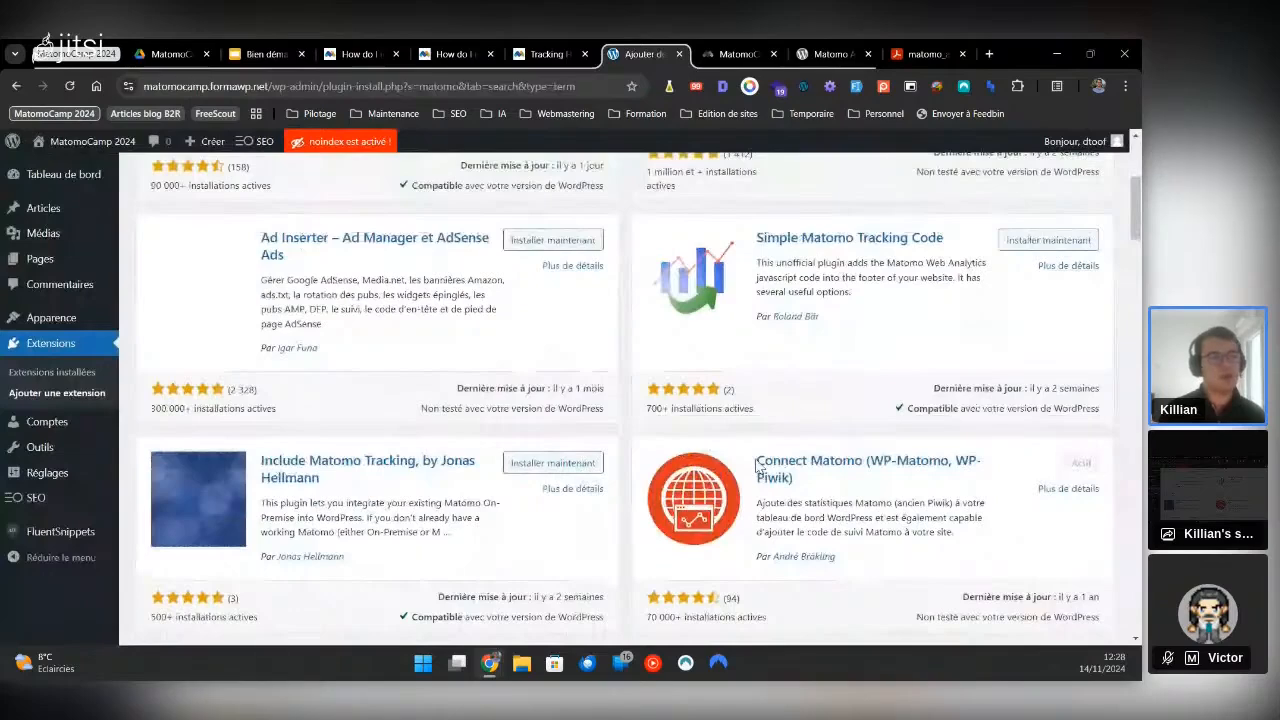
pyautogui.scroll(1, 752, 460)
pyautogui.scroll(1, 749, 458)
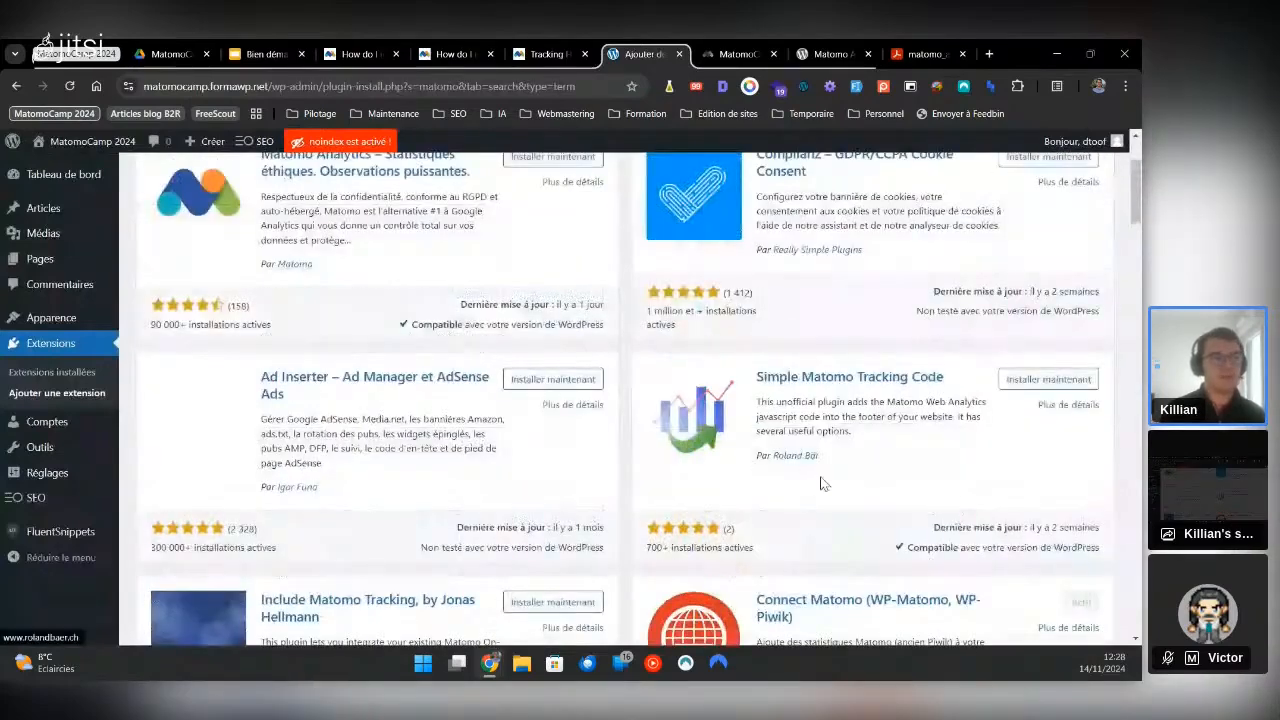
pyautogui.scroll(-1, 818, 480)
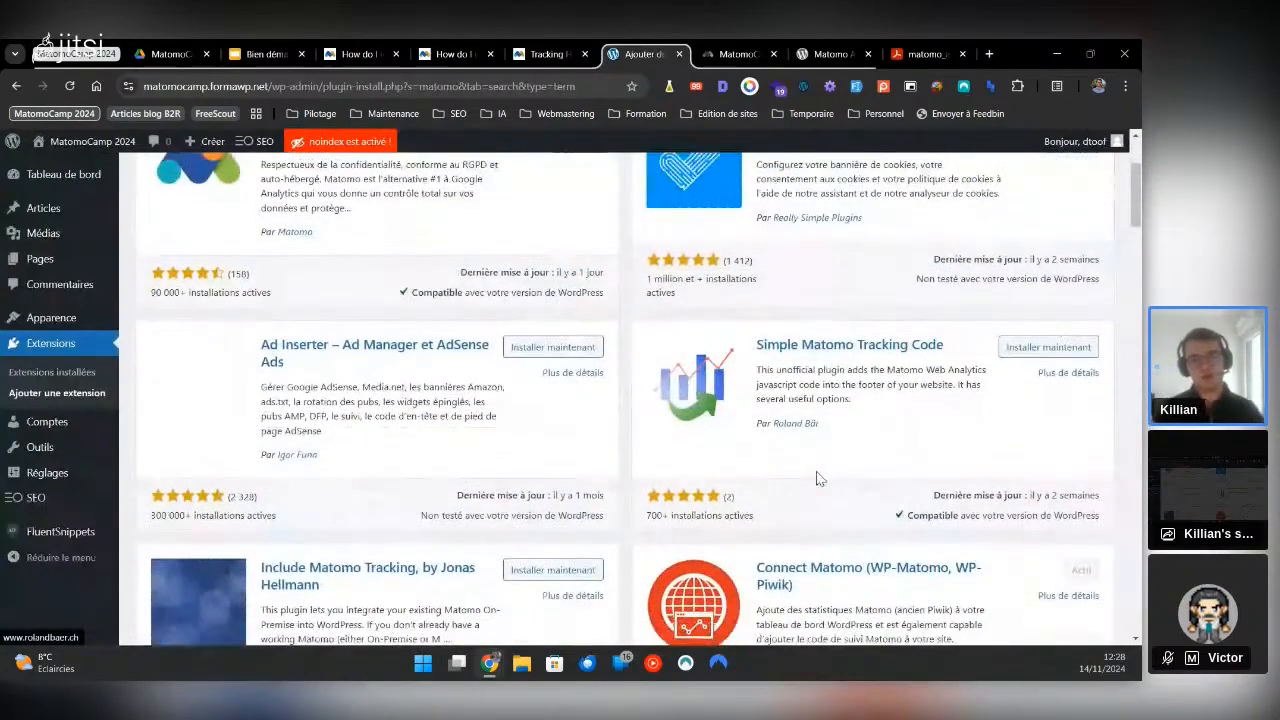
pyautogui.scroll(-3, 818, 480)
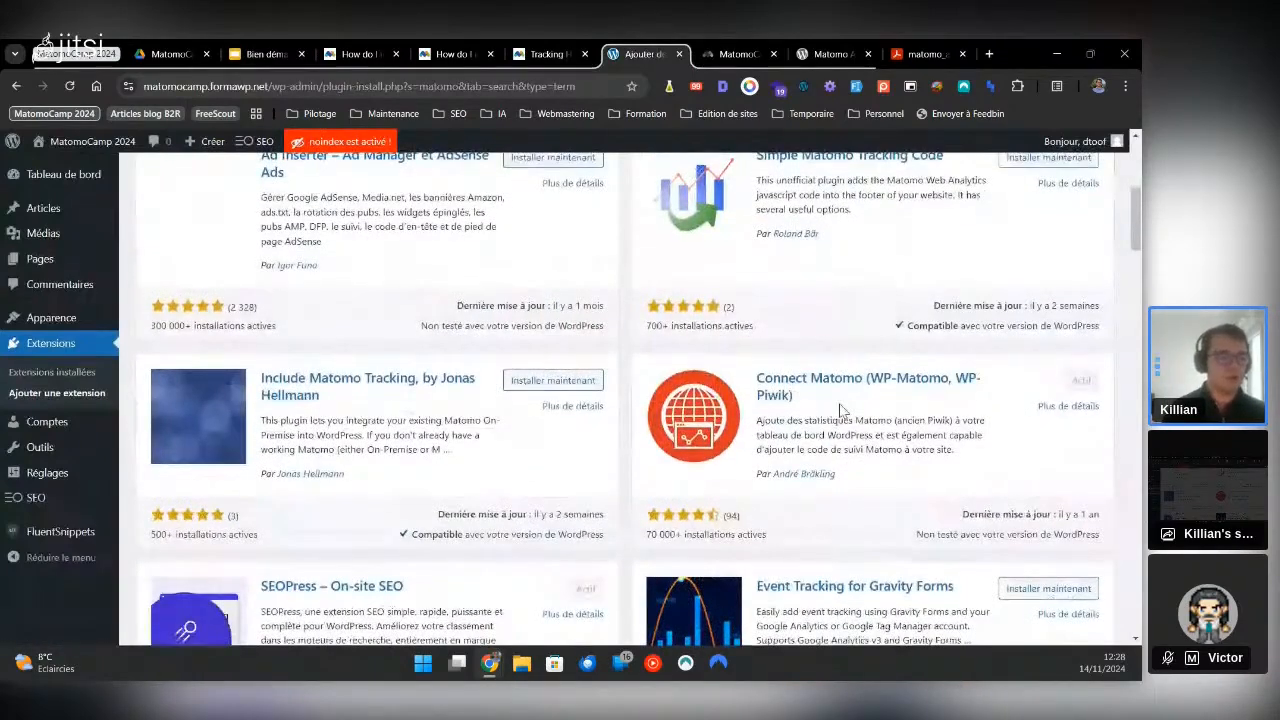
pyautogui.scroll(1, 840, 410)
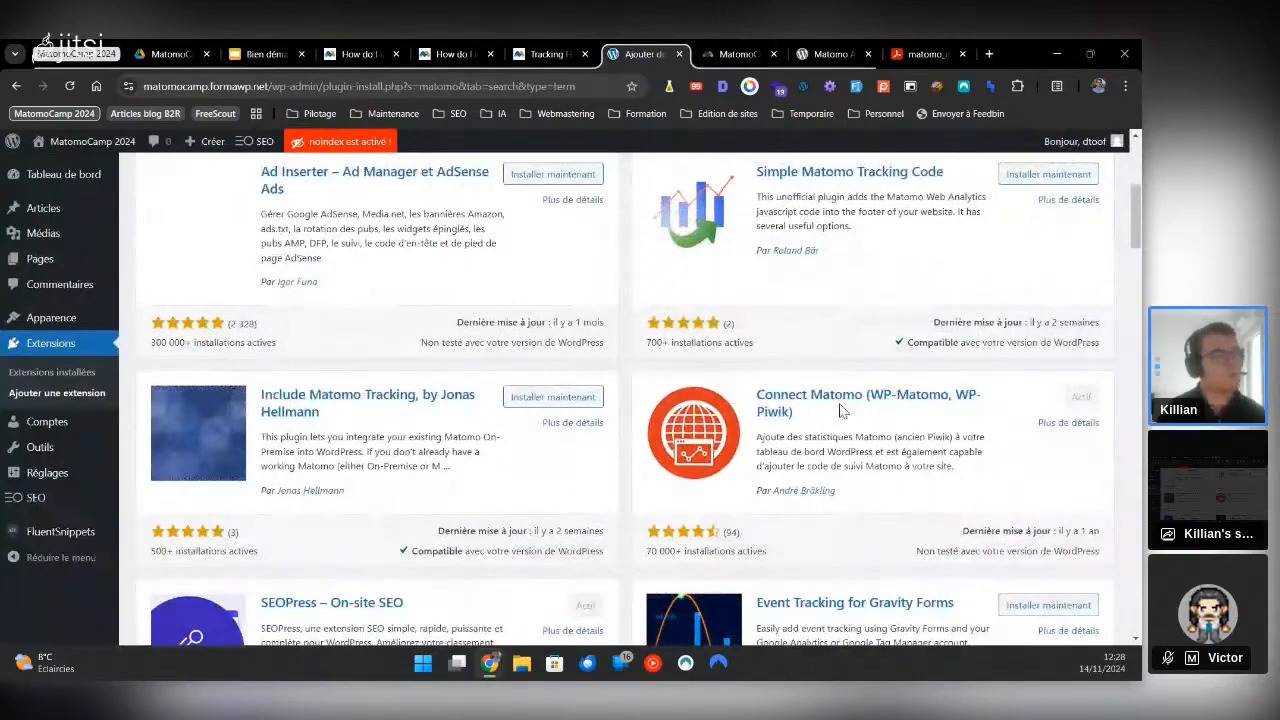
pyautogui.scroll(4, 840, 410)
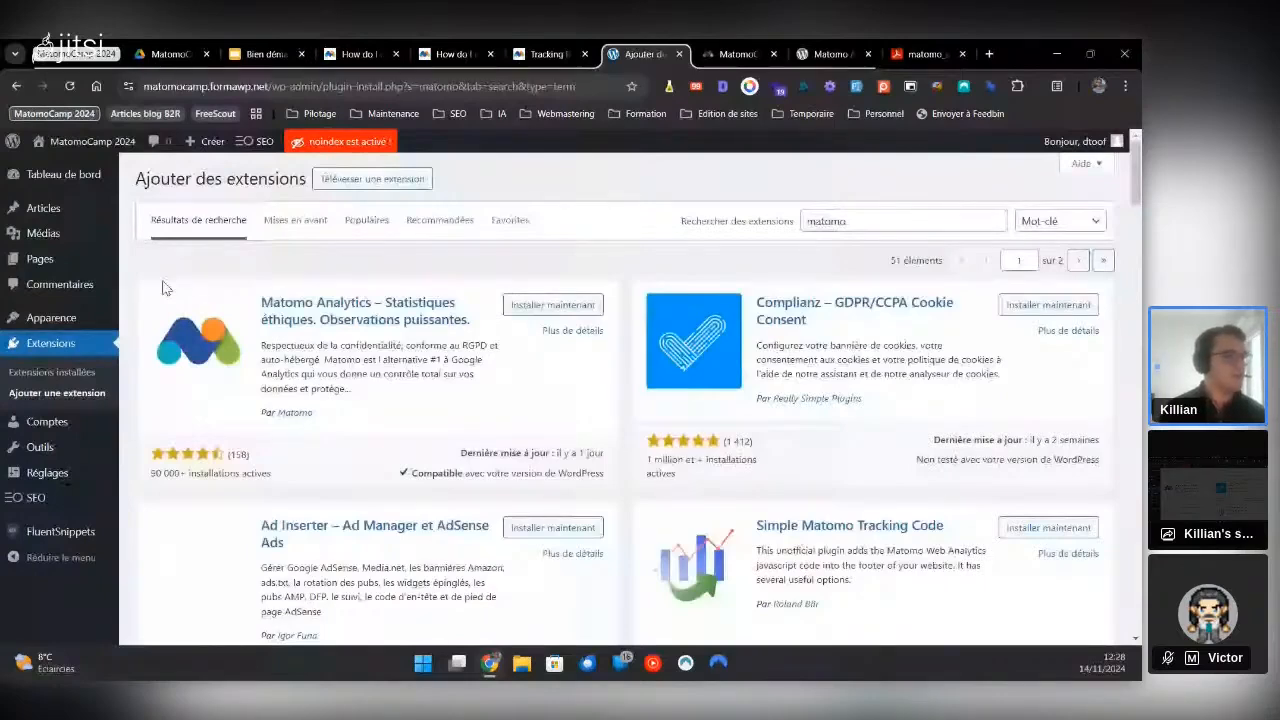
pyautogui.click(549, 308)
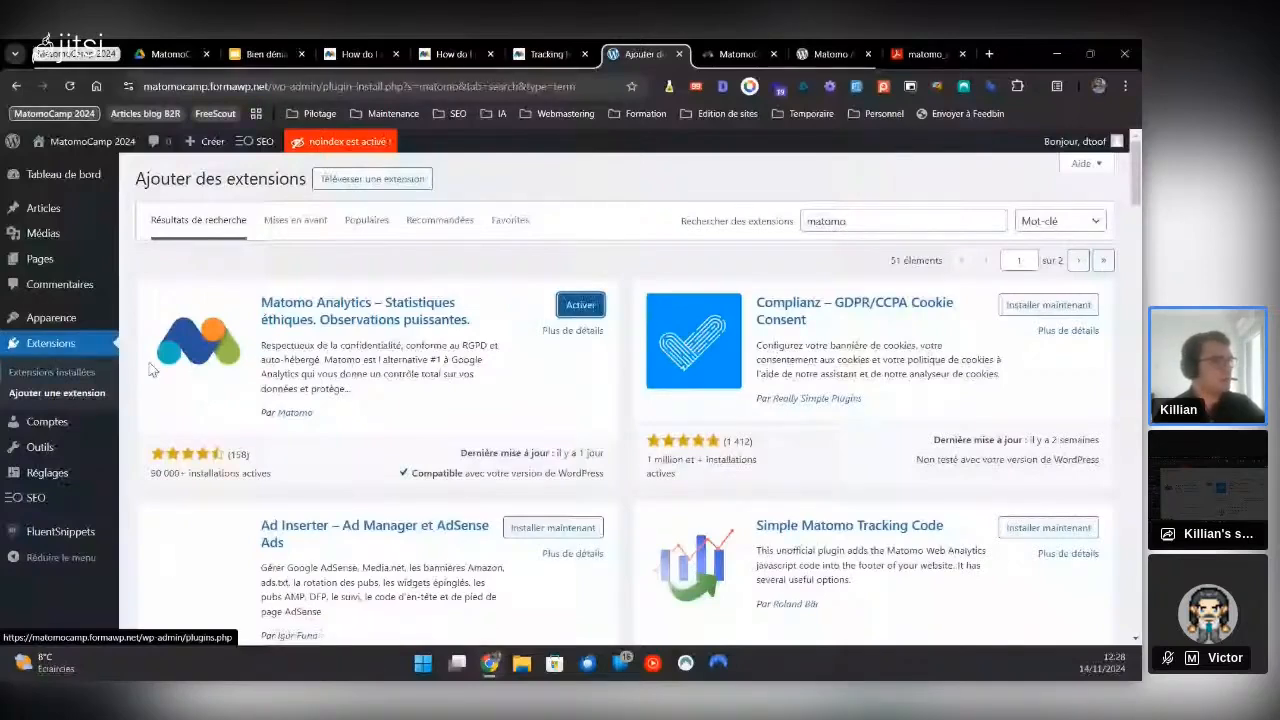
# Deactivate the Connect Matomo, Fluent Snippets and SEOPress plugins together with a bulk action on the installed plugins
pyautogui.click(188, 362)
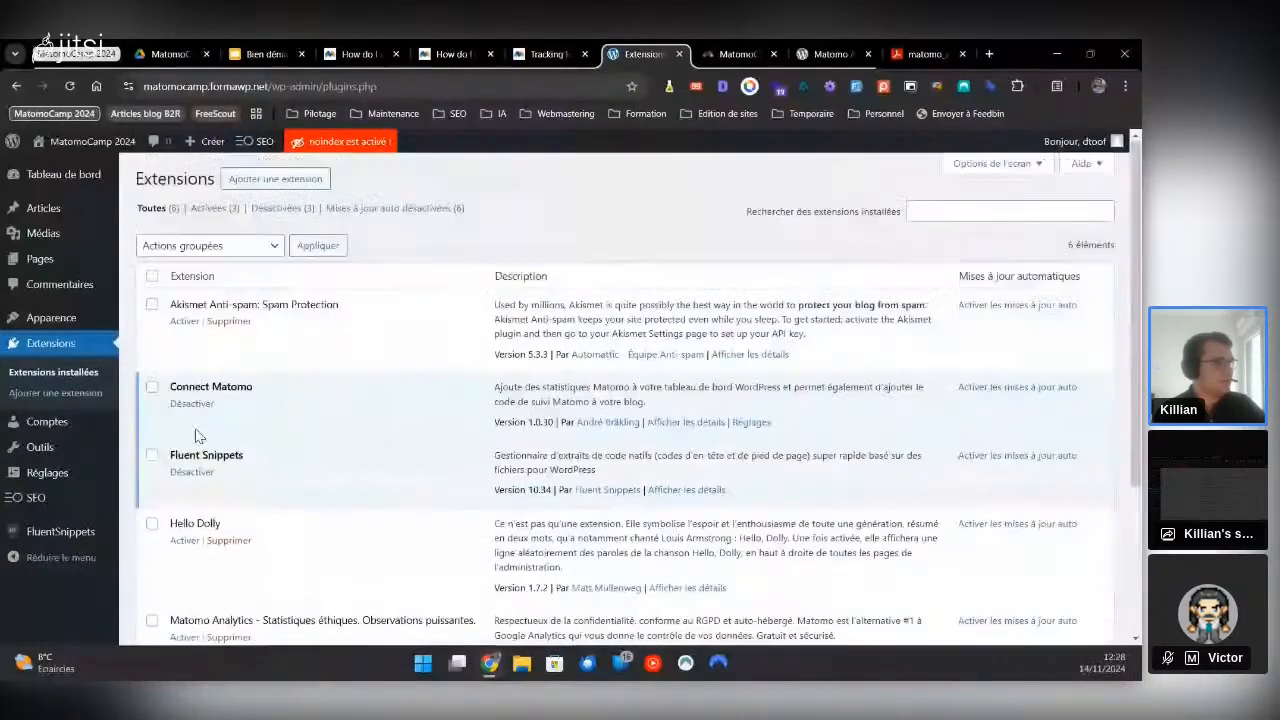
pyautogui.click(152, 386)
pyautogui.click(152, 454)
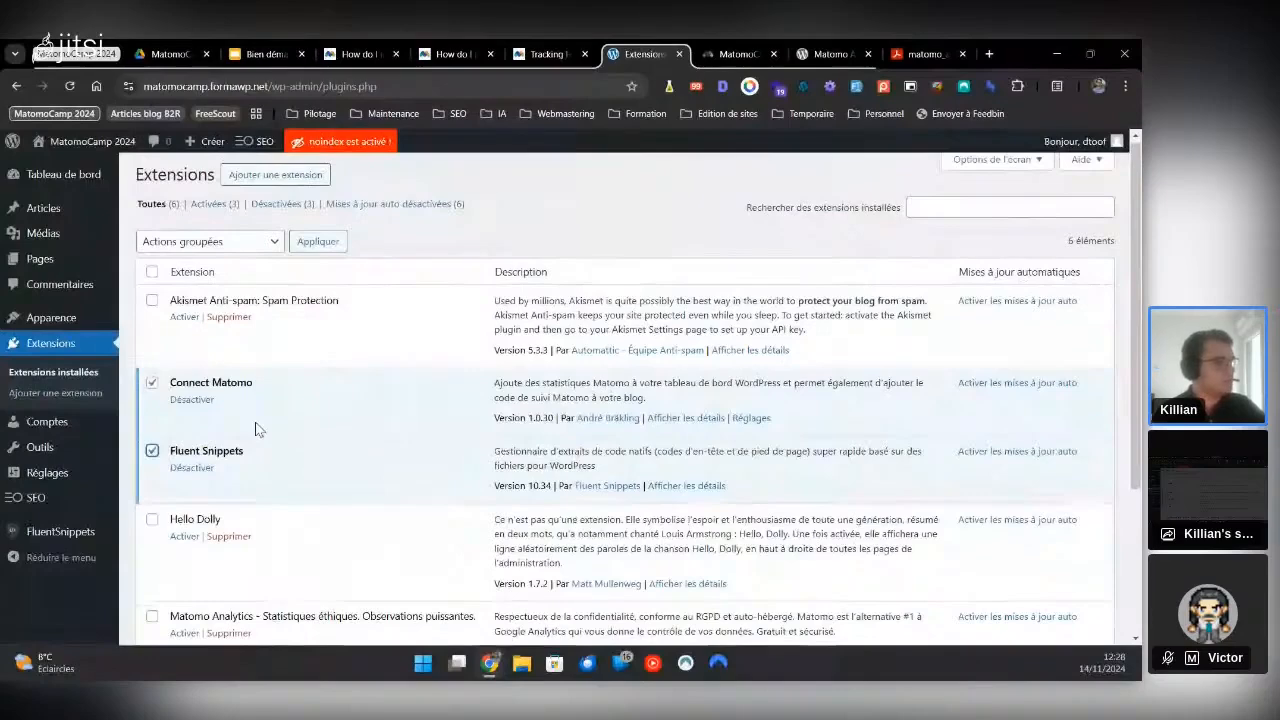
pyautogui.scroll(-3, 255, 429)
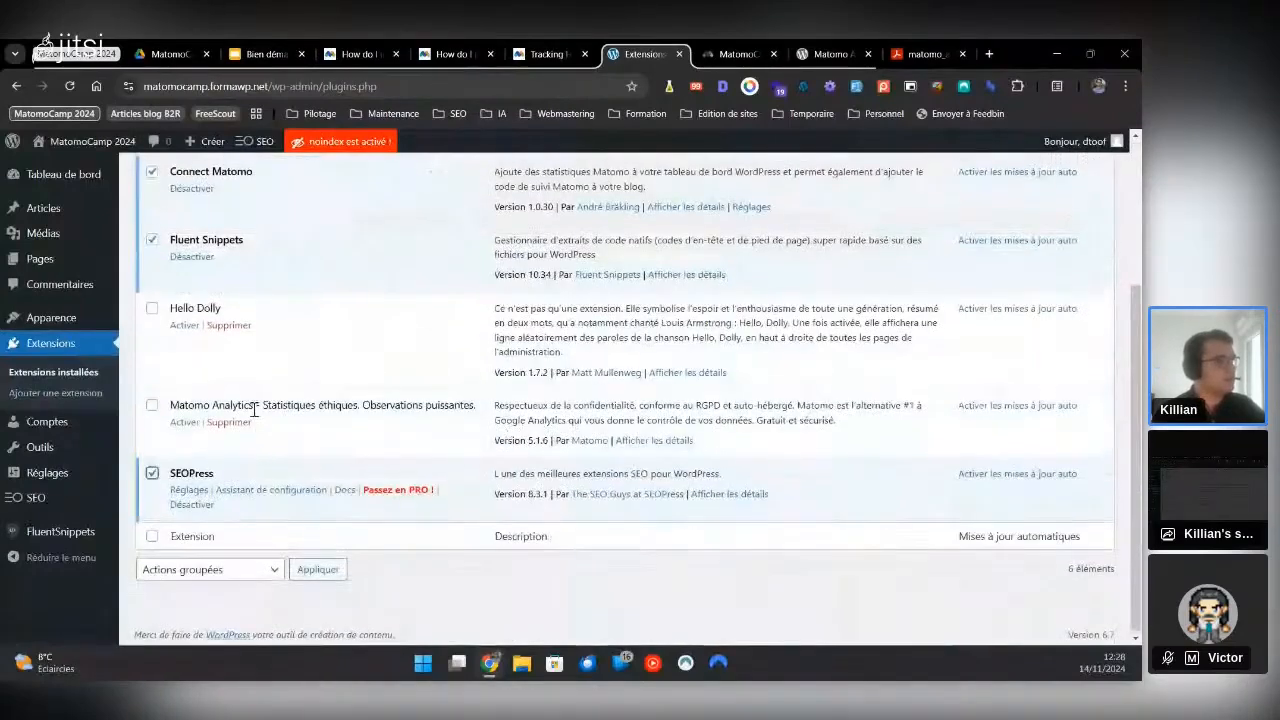
pyautogui.scroll(1, 257, 411)
pyautogui.scroll(3, 257, 411)
pyautogui.click(210, 246)
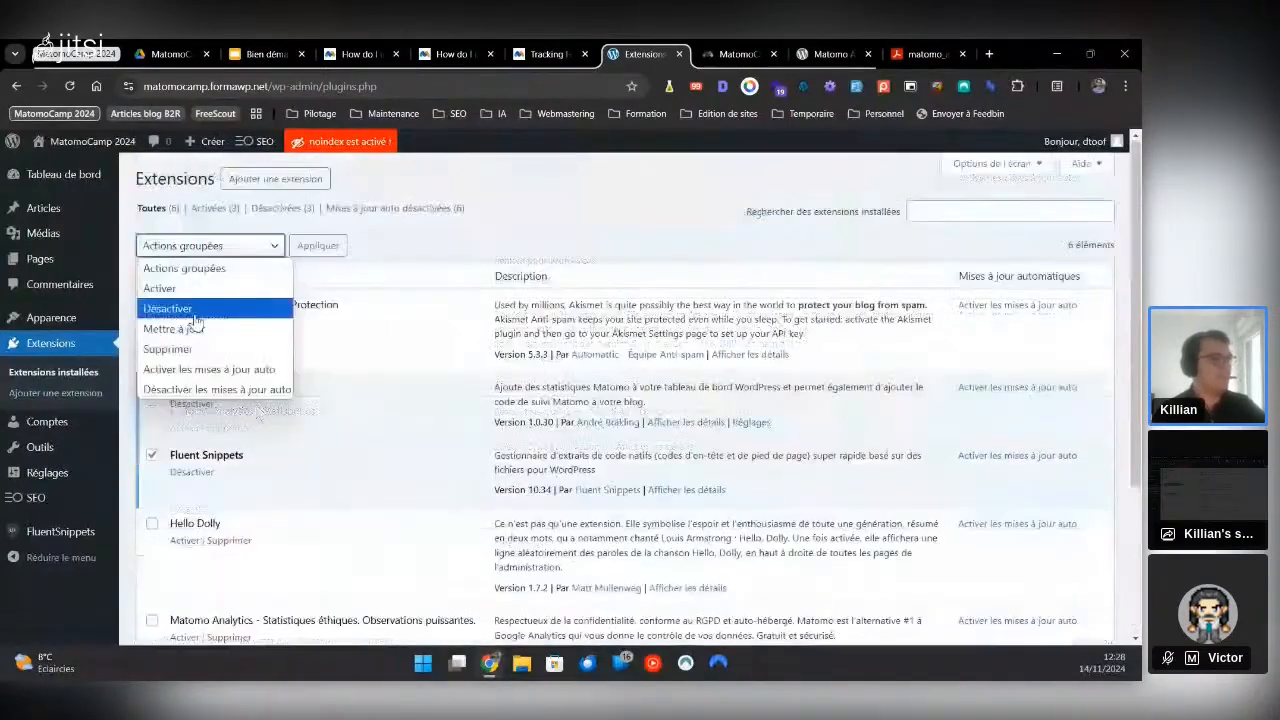
pyautogui.click(192, 309)
pyautogui.click(317, 246)
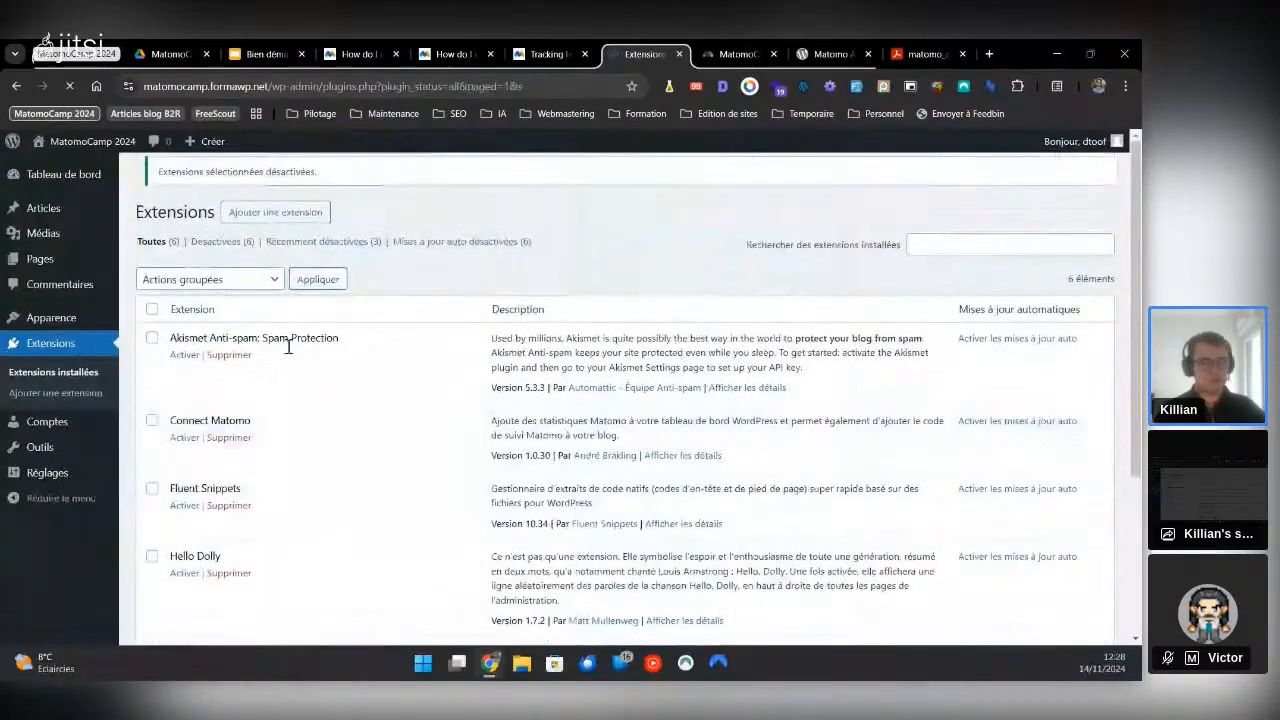
# Activate the Matomo Analytics plugin in the list of installed plugins
pyautogui.scroll(-3, 265, 375)
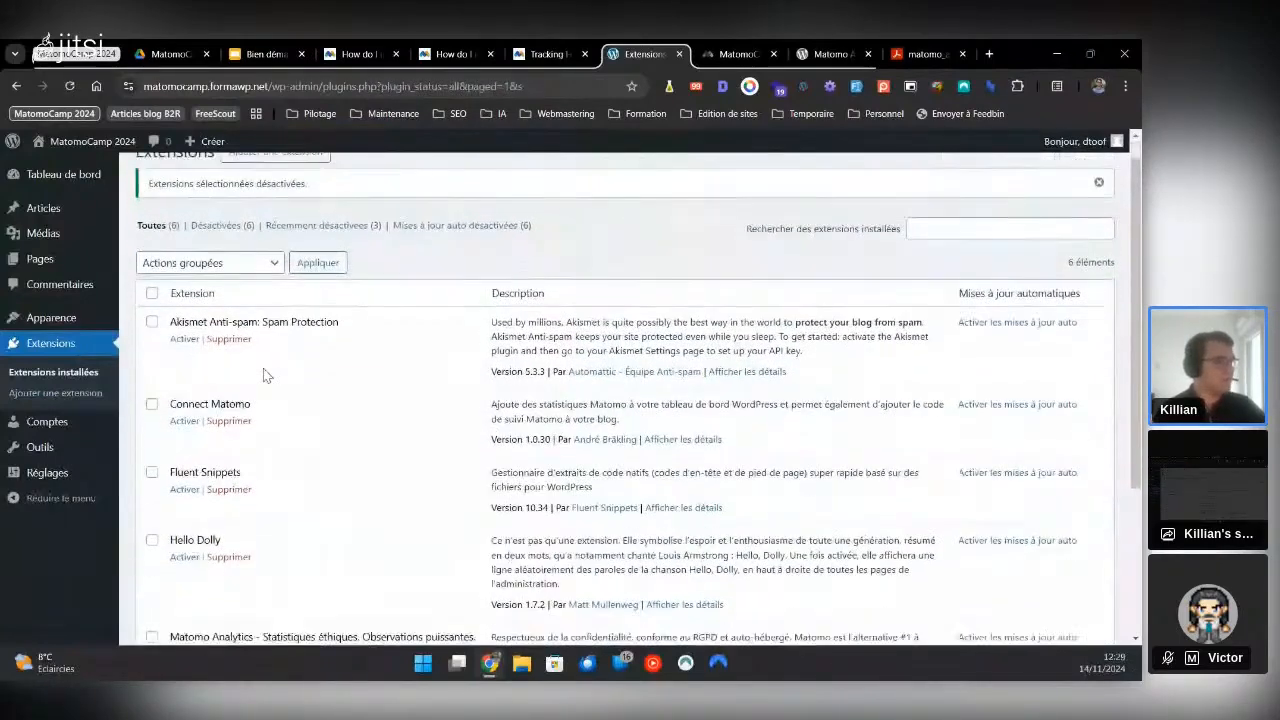
pyautogui.scroll(-1, 208, 394)
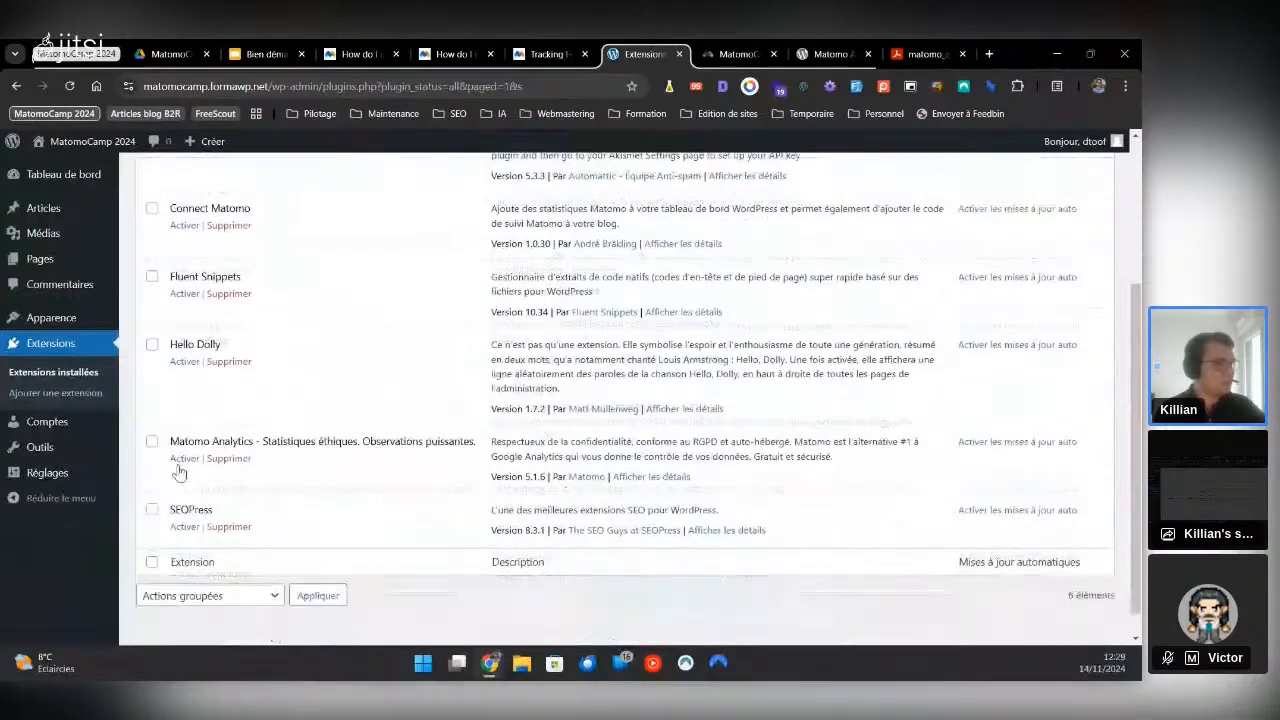
pyautogui.click(184, 458)
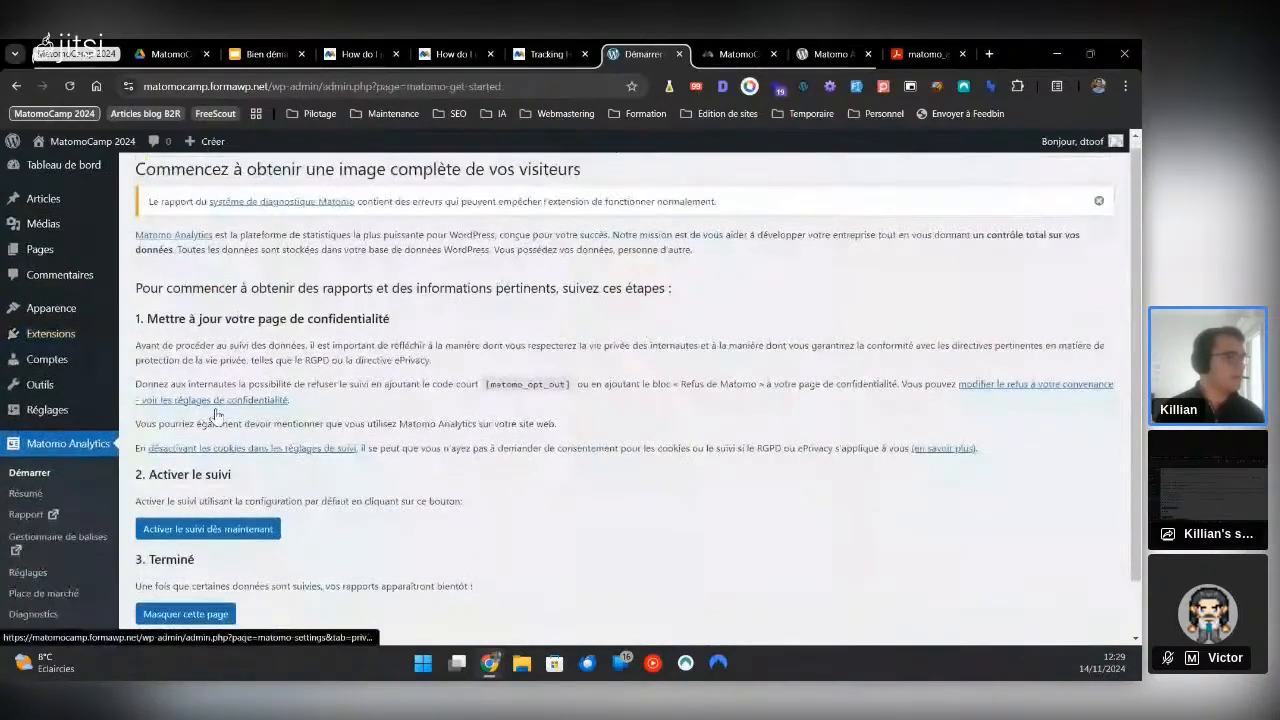
# Review the Matomo Analytics getting-started page, including its admin submenu entries and setup steps, and highlight the [matomo_opt_out] shortcode
pyautogui.scroll(-1, 150, 410)
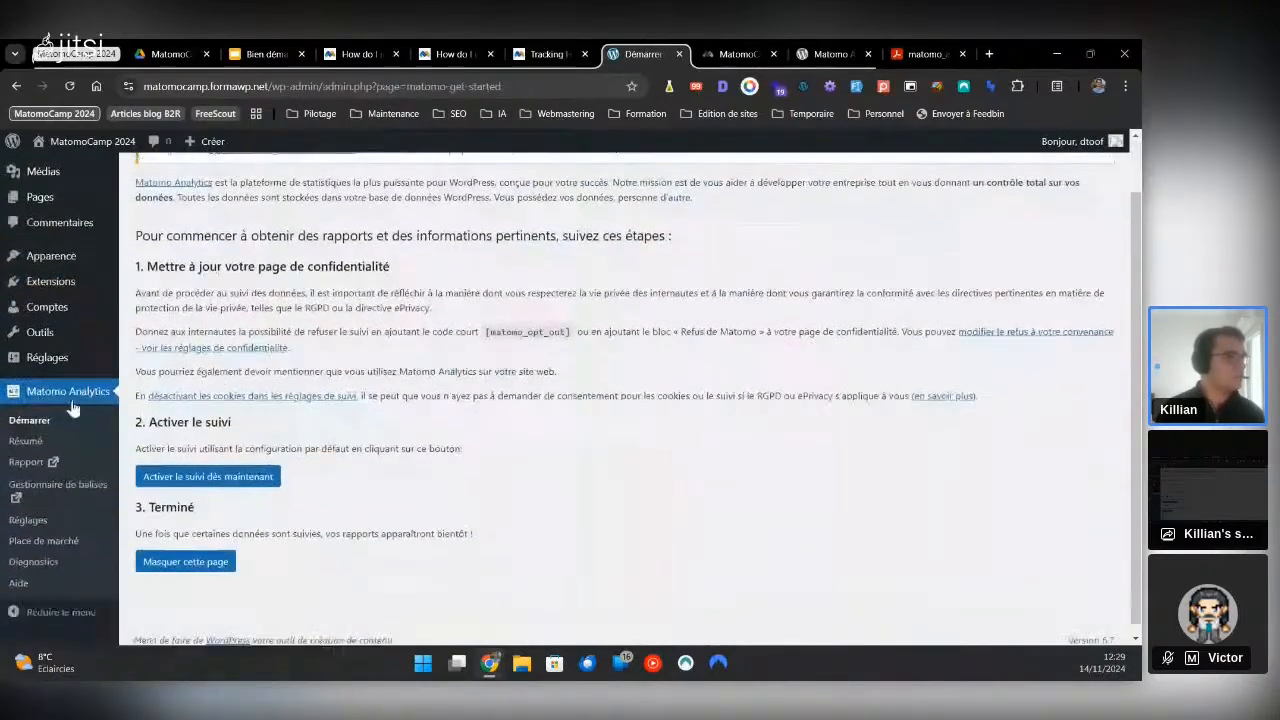
pyautogui.scroll(1, 72, 408)
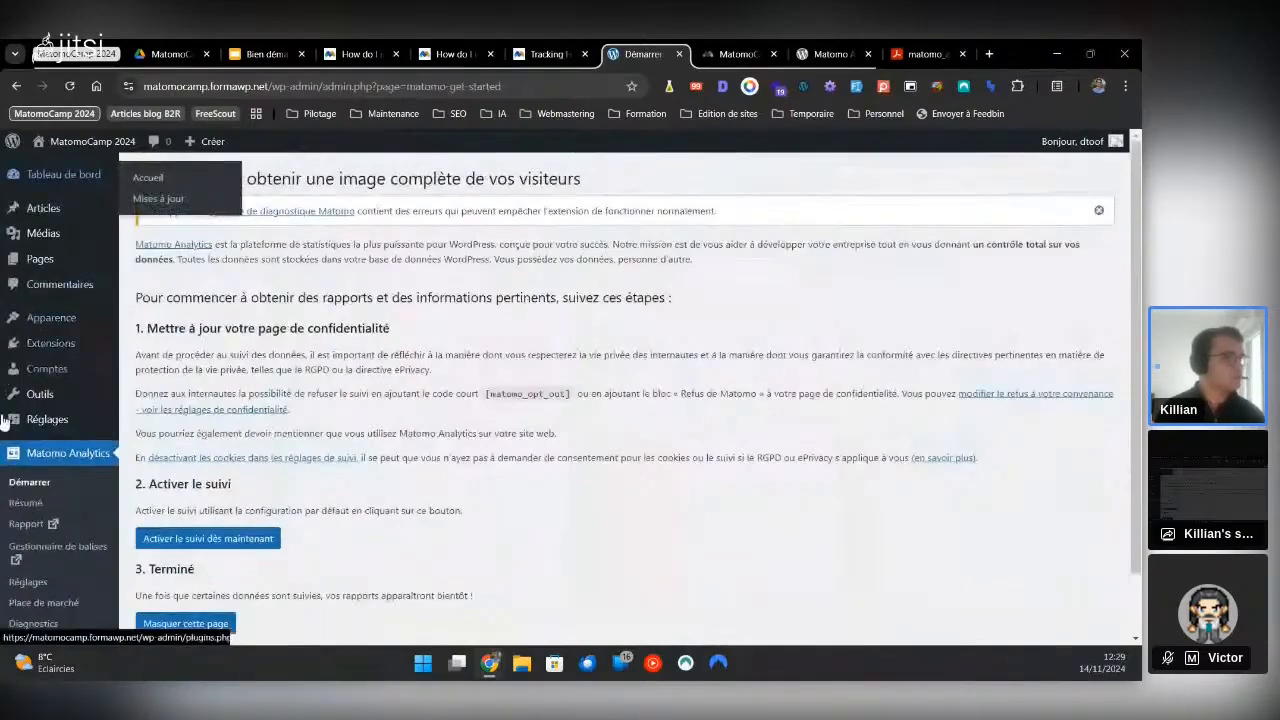
pyautogui.scroll(-1, 50, 470)
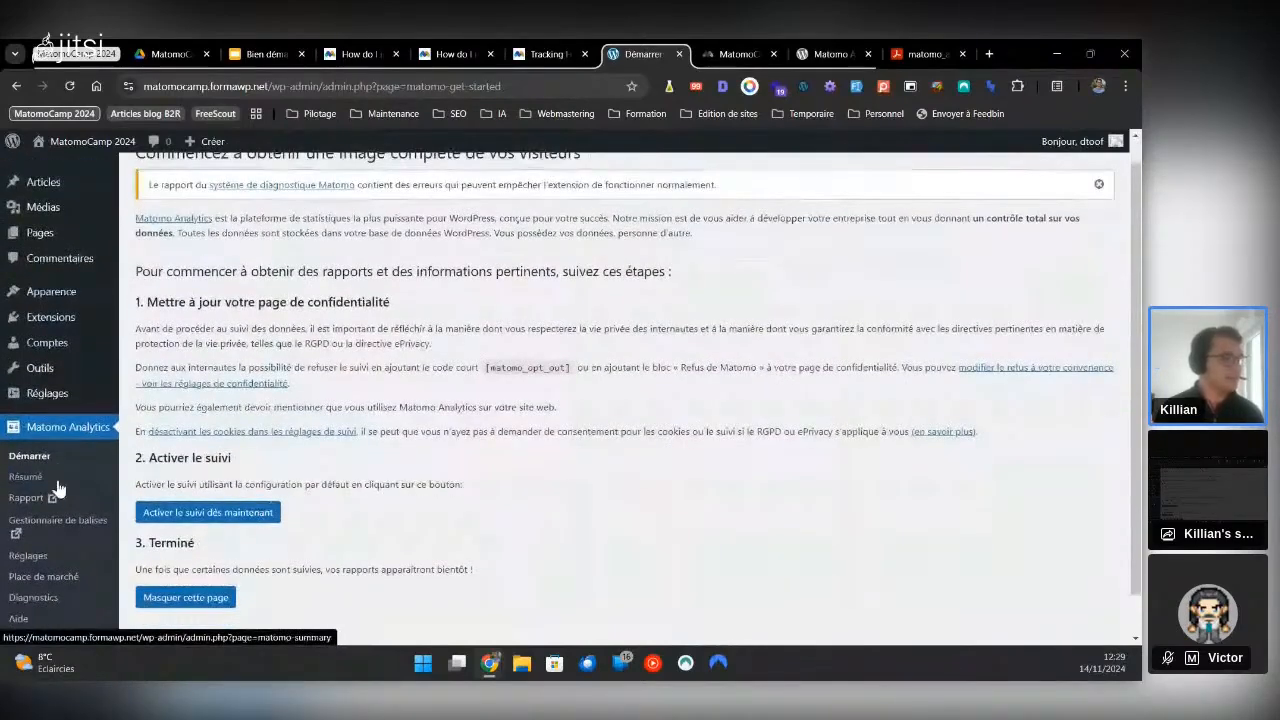
pyautogui.scroll(-1, 57, 488)
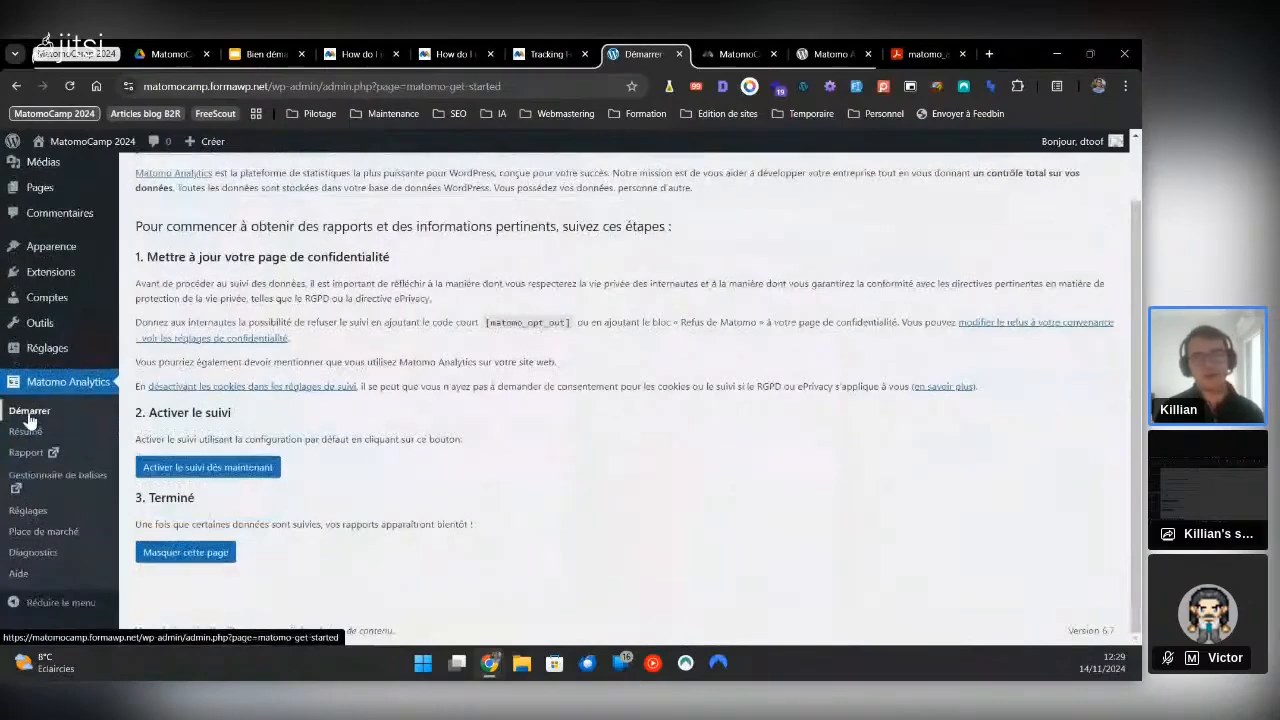
pyautogui.scroll(2, 150, 415)
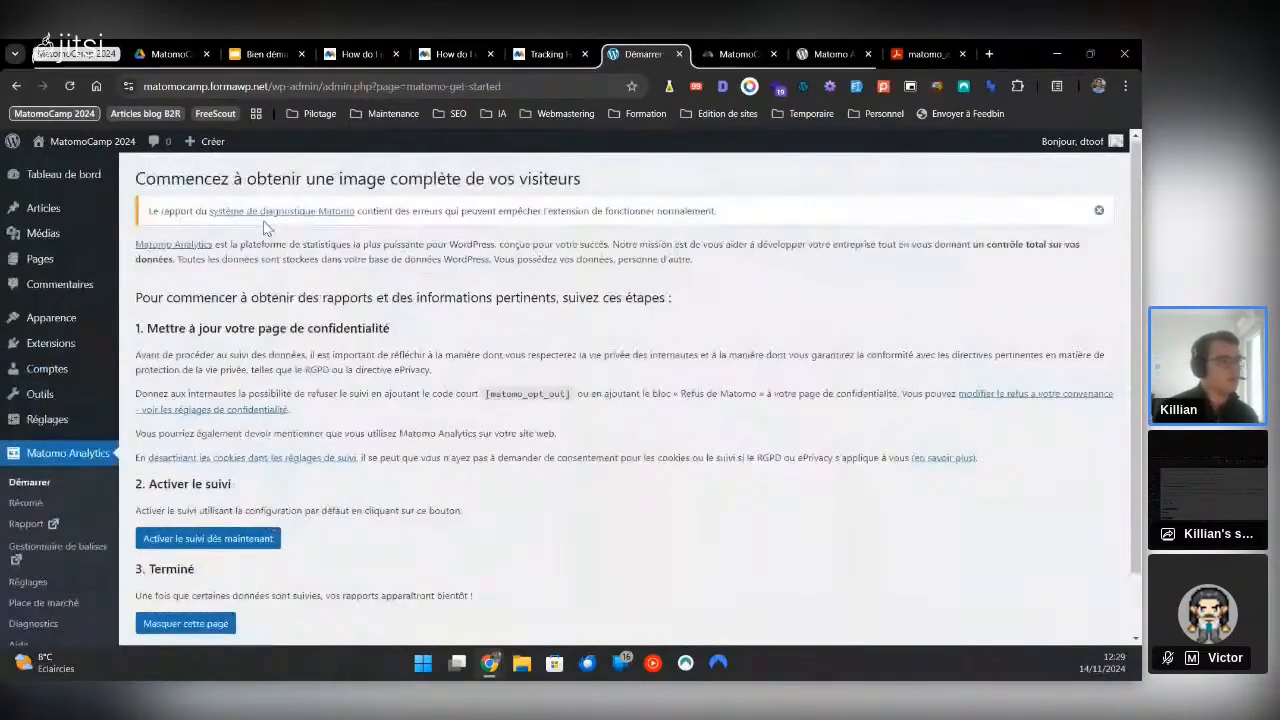
pyautogui.scroll(-2, 322, 276)
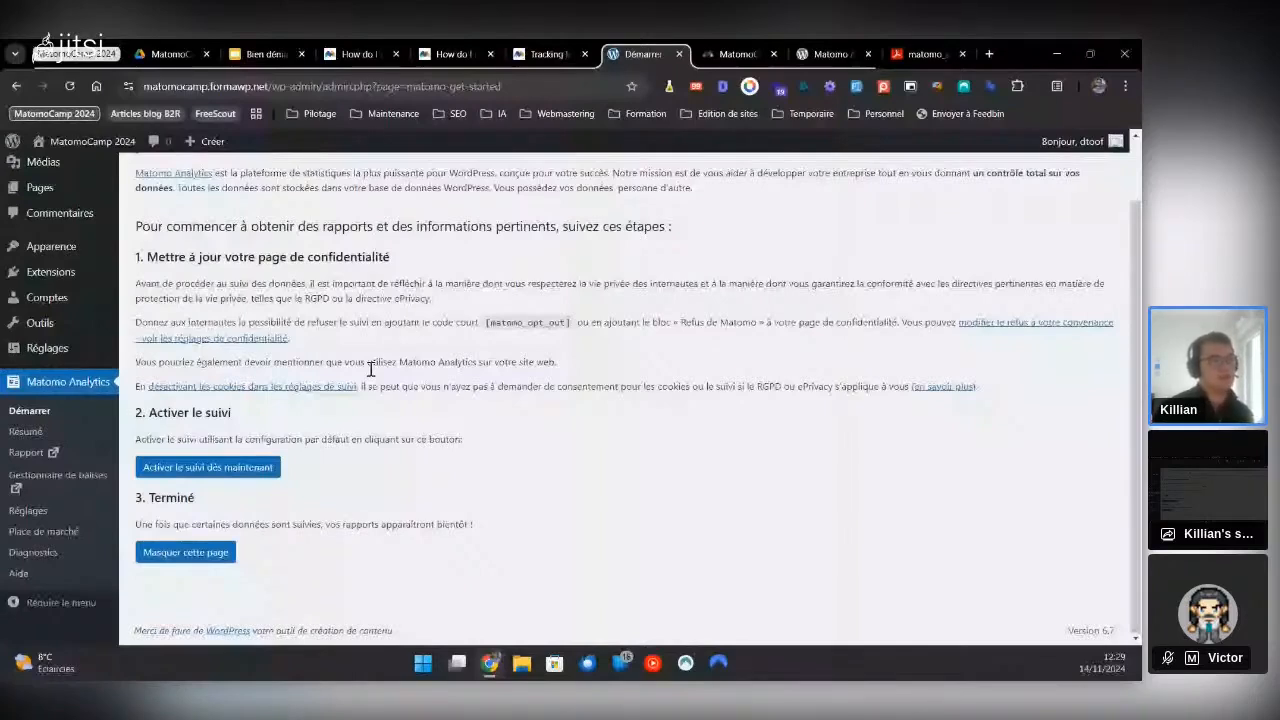
pyautogui.doubleClick(495, 326)
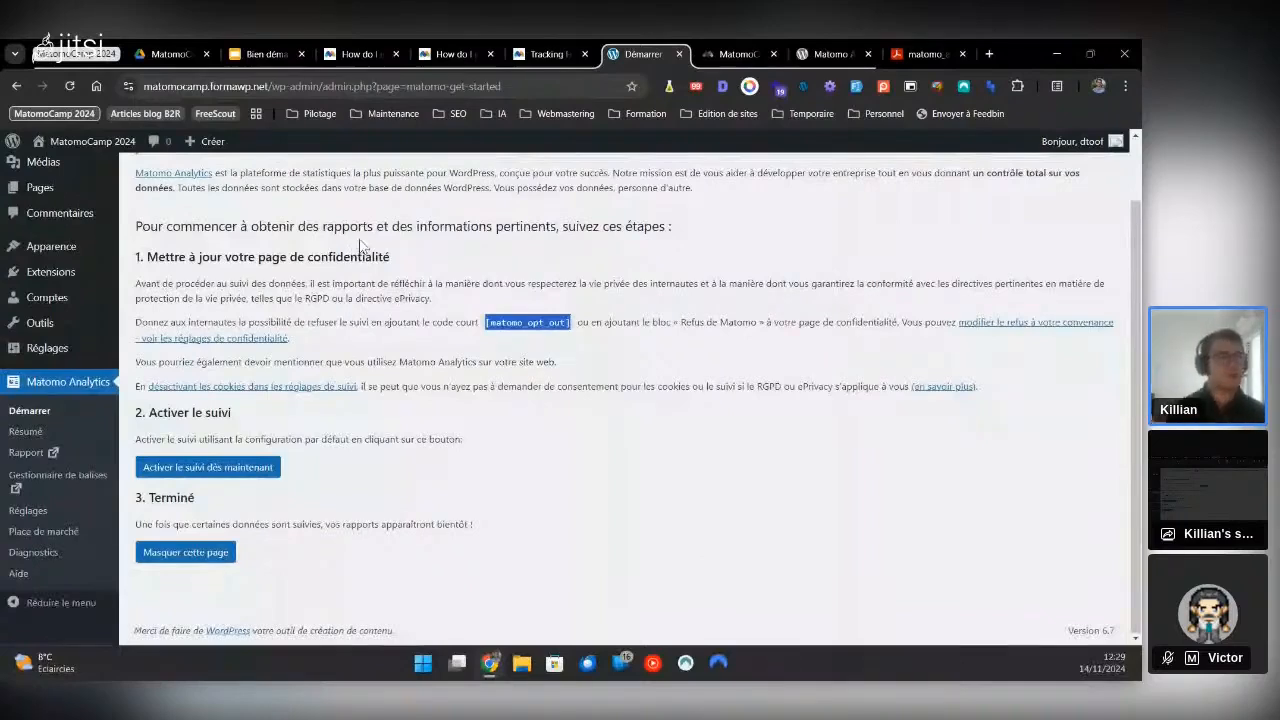
# Switch to the Matomo Cloud administration and examine the privacy settings for user opt-out, including the preview and HTML embed code
pyautogui.click(724, 49)
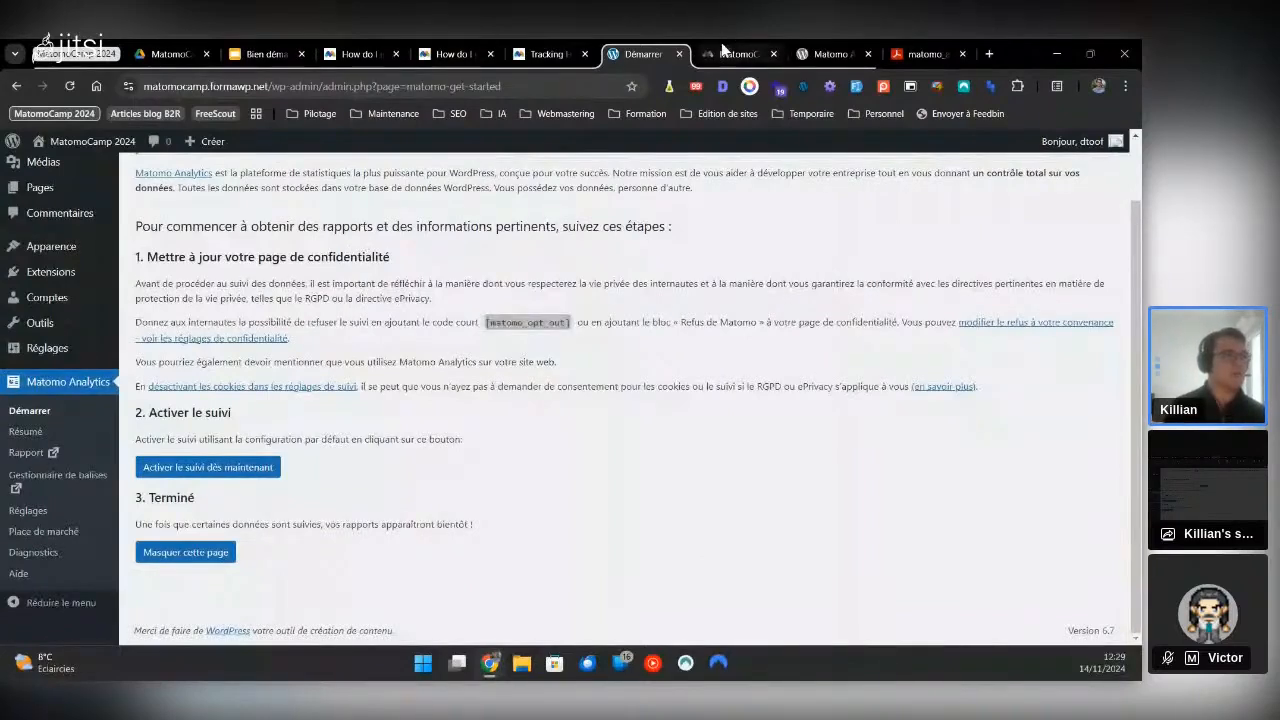
pyautogui.scroll(1, 661, 240)
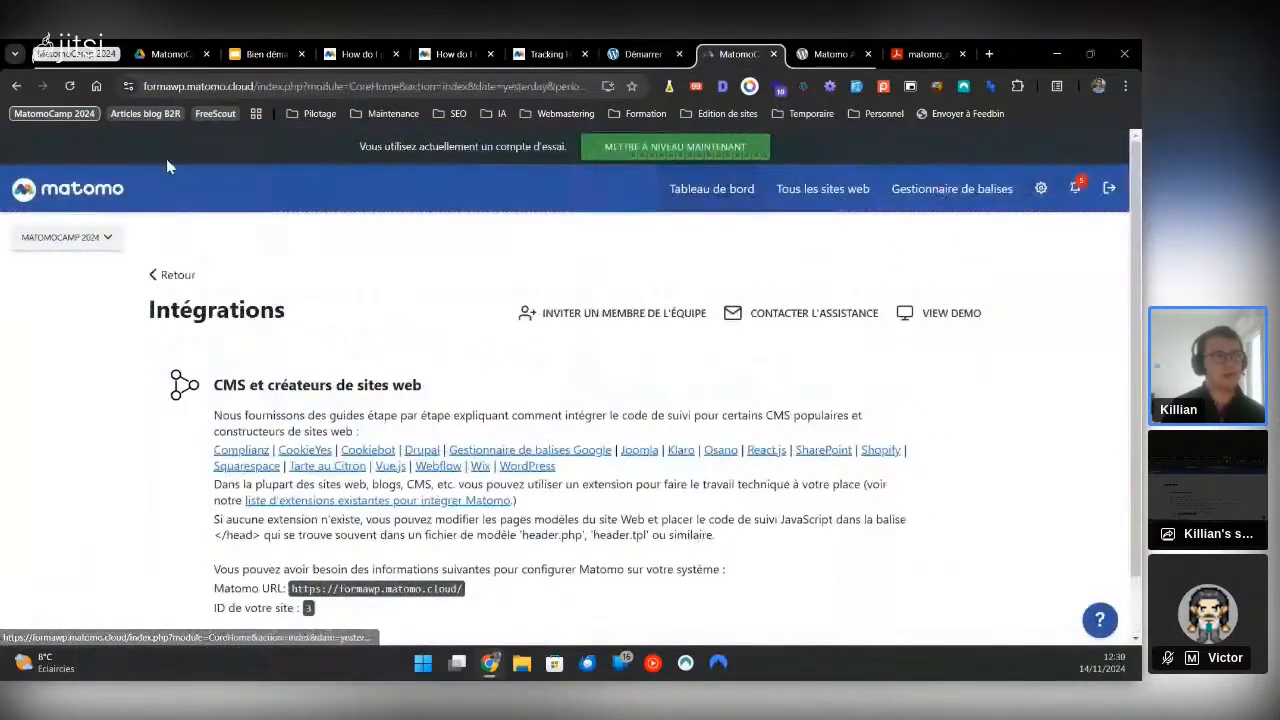
pyautogui.click(1038, 192)
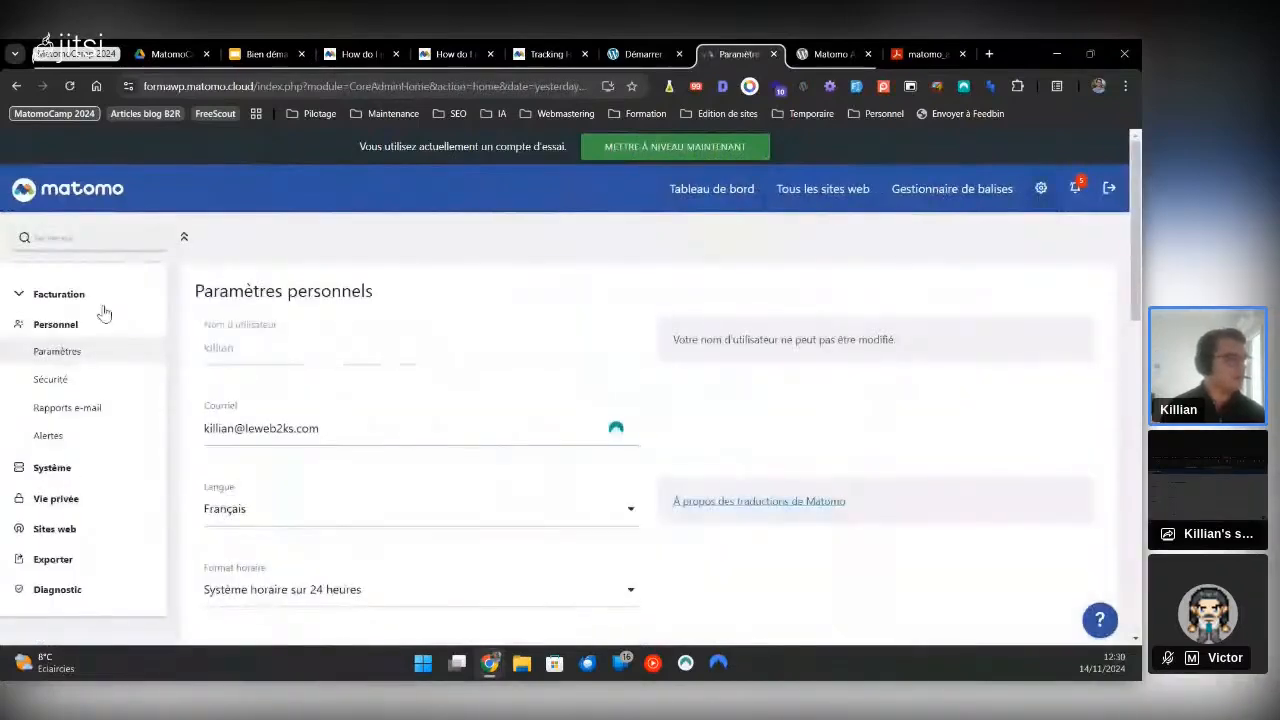
pyautogui.click(55, 498)
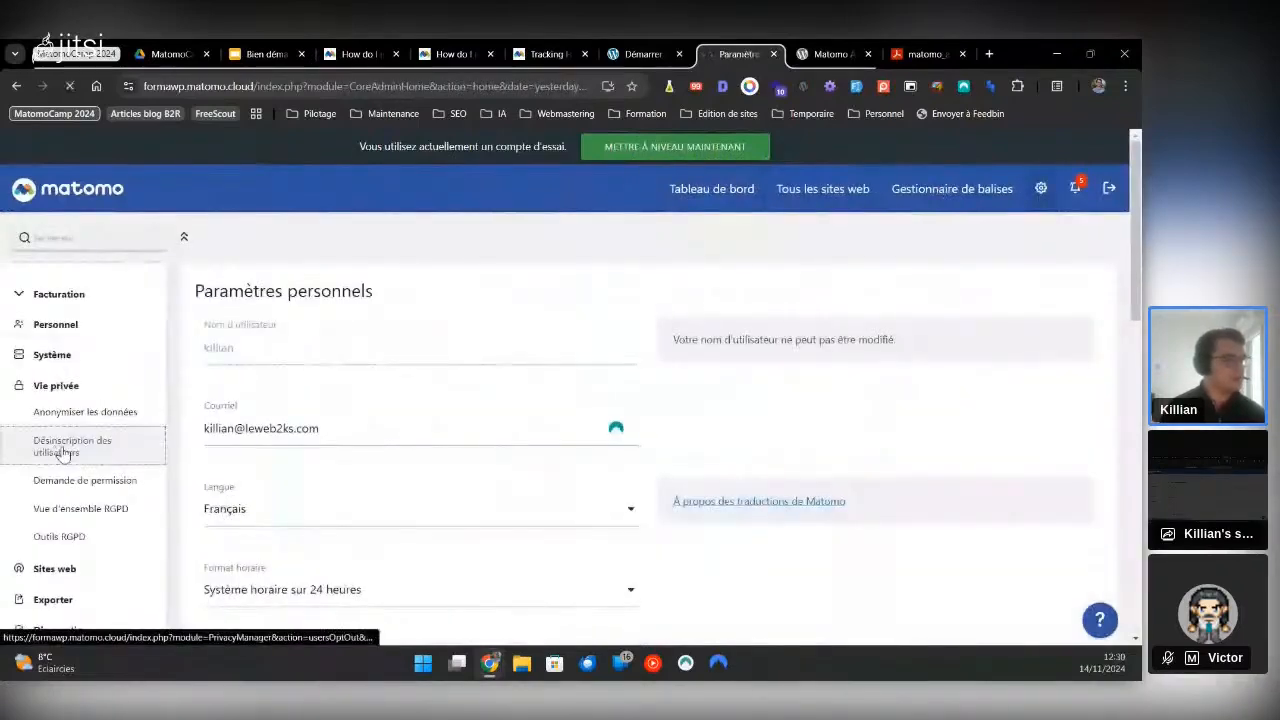
pyautogui.click(62, 447)
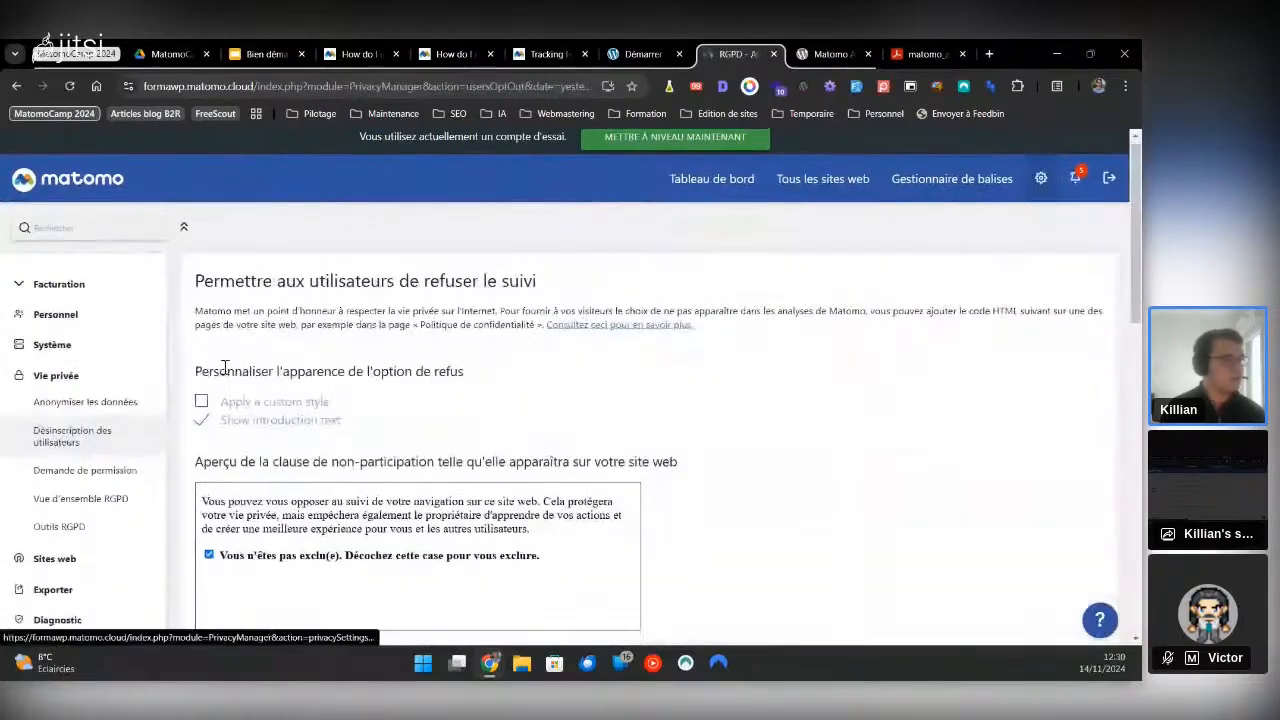
pyautogui.scroll(-2, 225, 368)
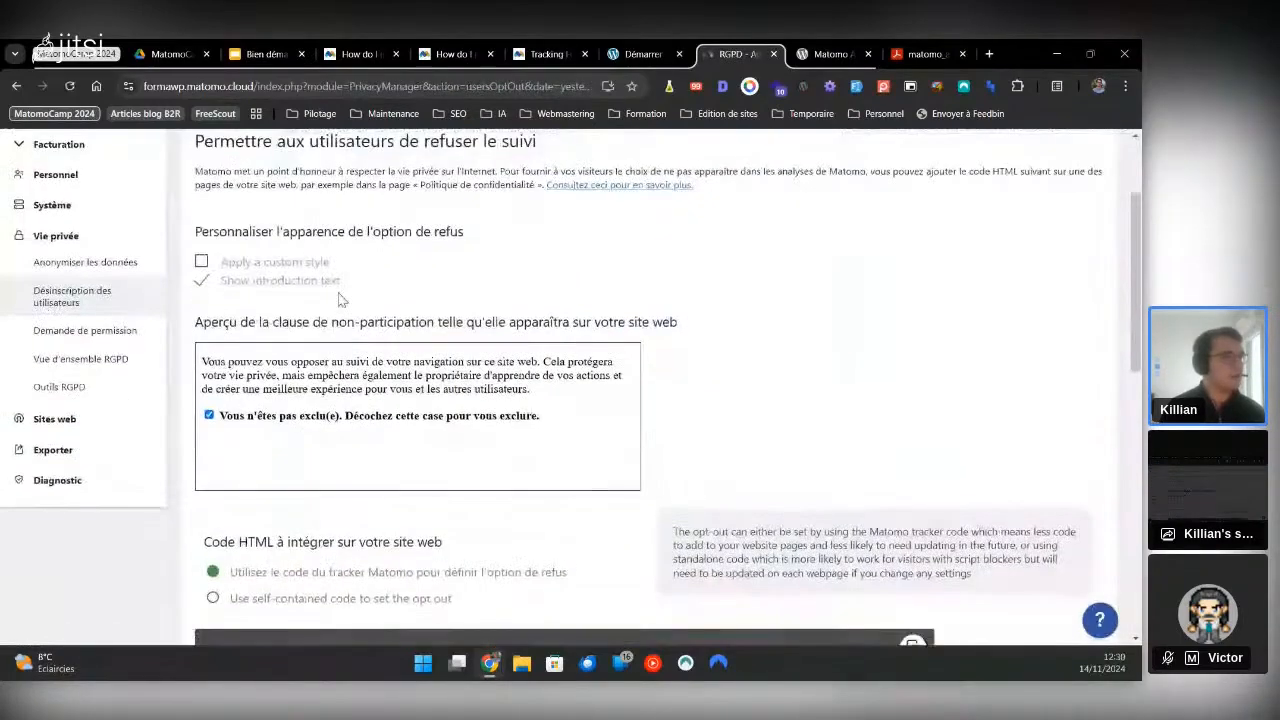
pyautogui.scroll(-2, 338, 300)
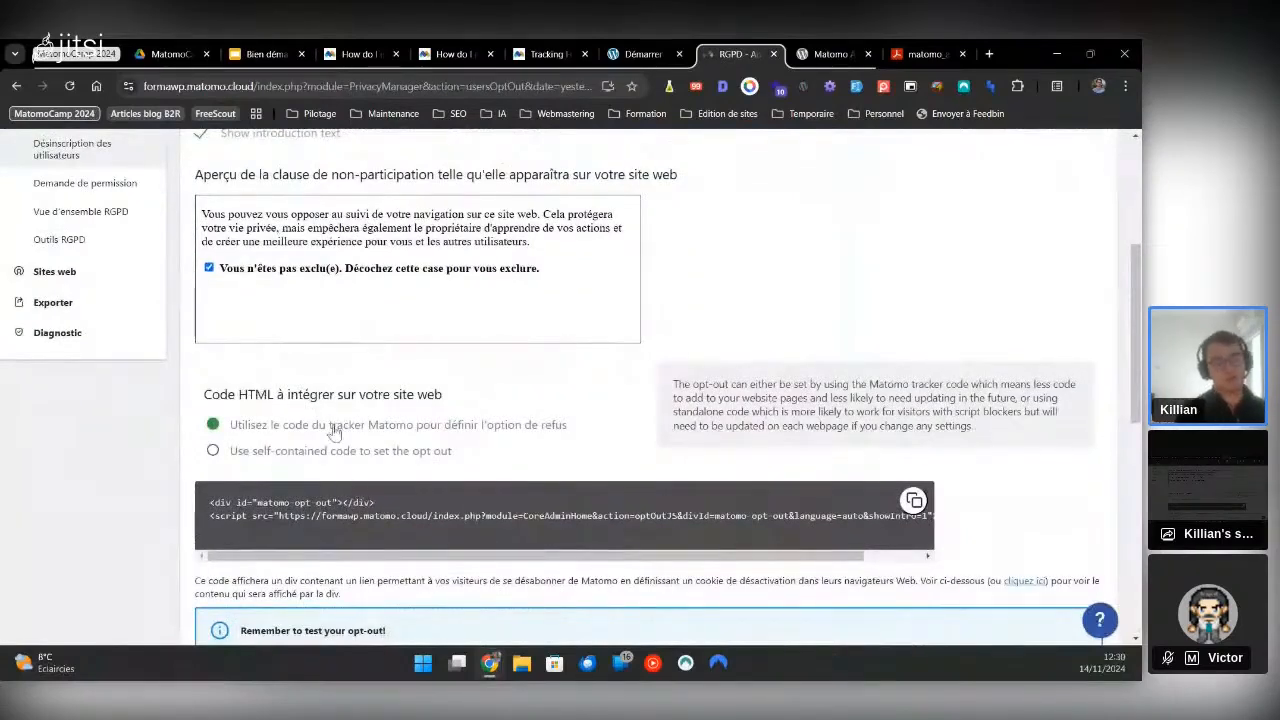
# Apply a custom style to the opt-out form and check its styling options, preview and generated embed code
pyautogui.scroll(1, 265, 295)
pyautogui.click(268, 190)
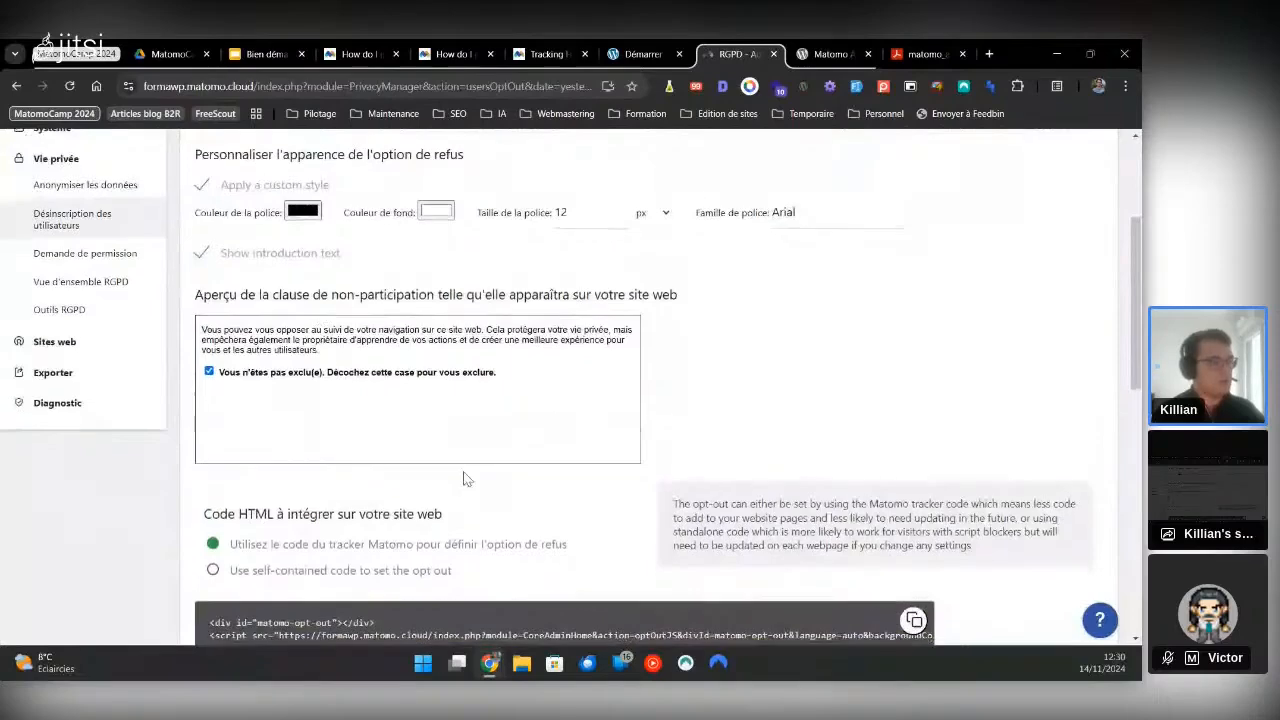
pyautogui.scroll(-2, 490, 545)
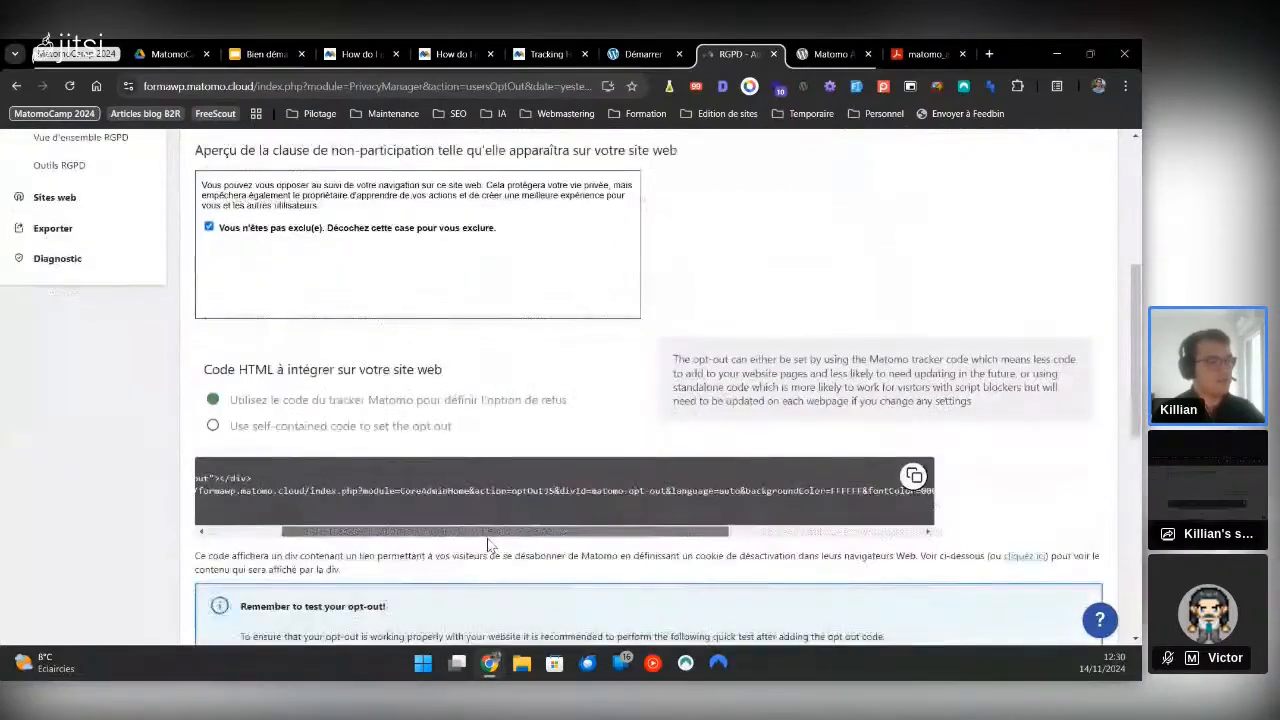
pyautogui.scroll(3, 490, 545)
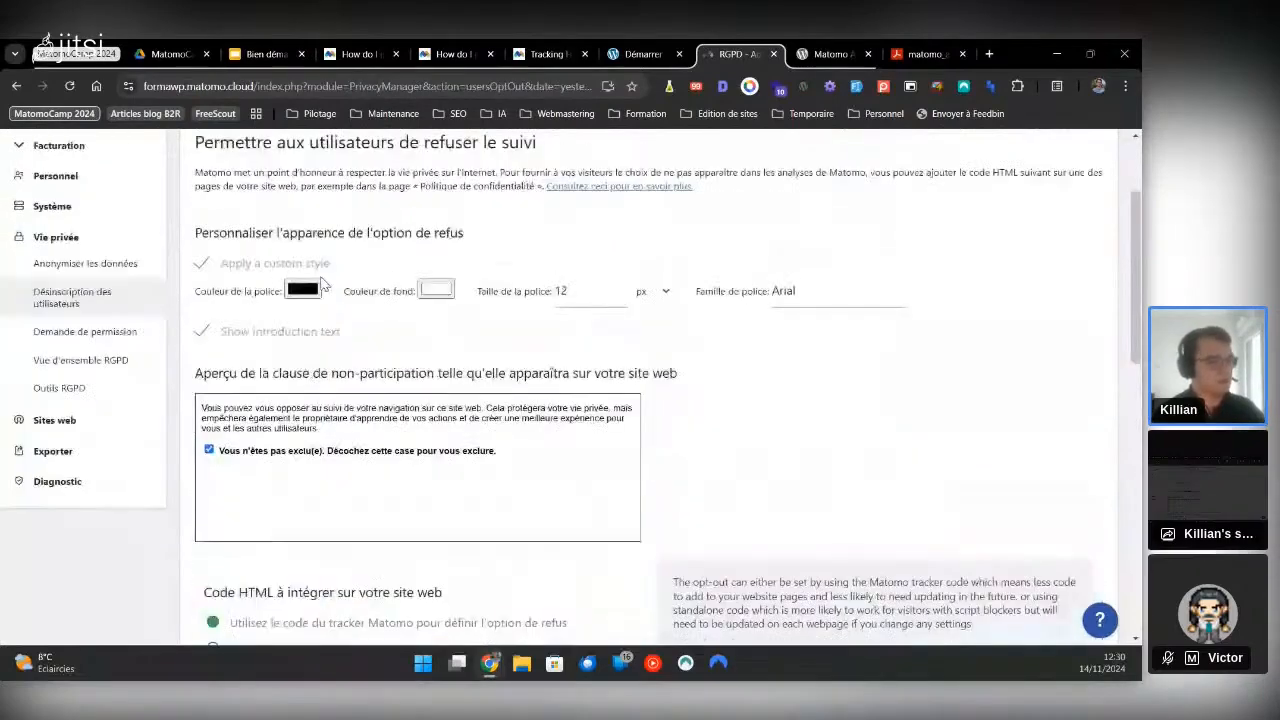
pyautogui.scroll(2, 320, 283)
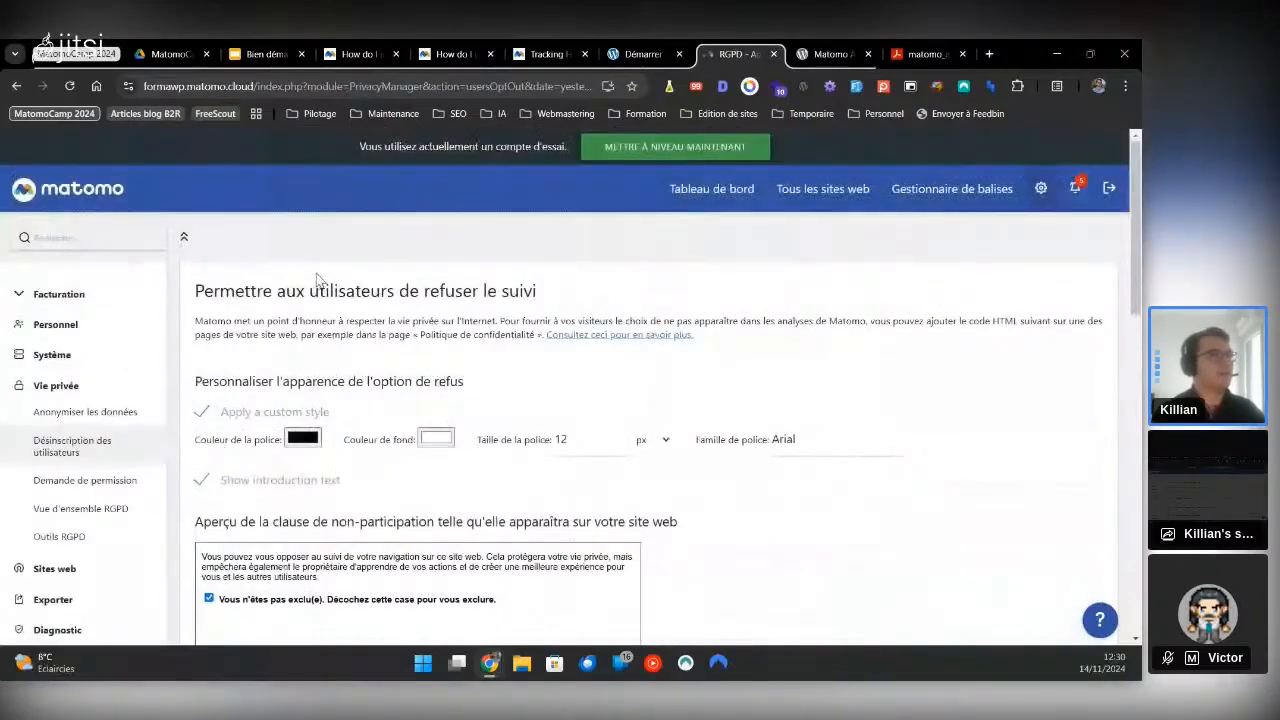
# Return to the WordPress getting-started page for Matomo Analytics and copy the [matomo_opt_out] shortcode
pyautogui.hotkey('ctrl', 'shift', 'Tab')
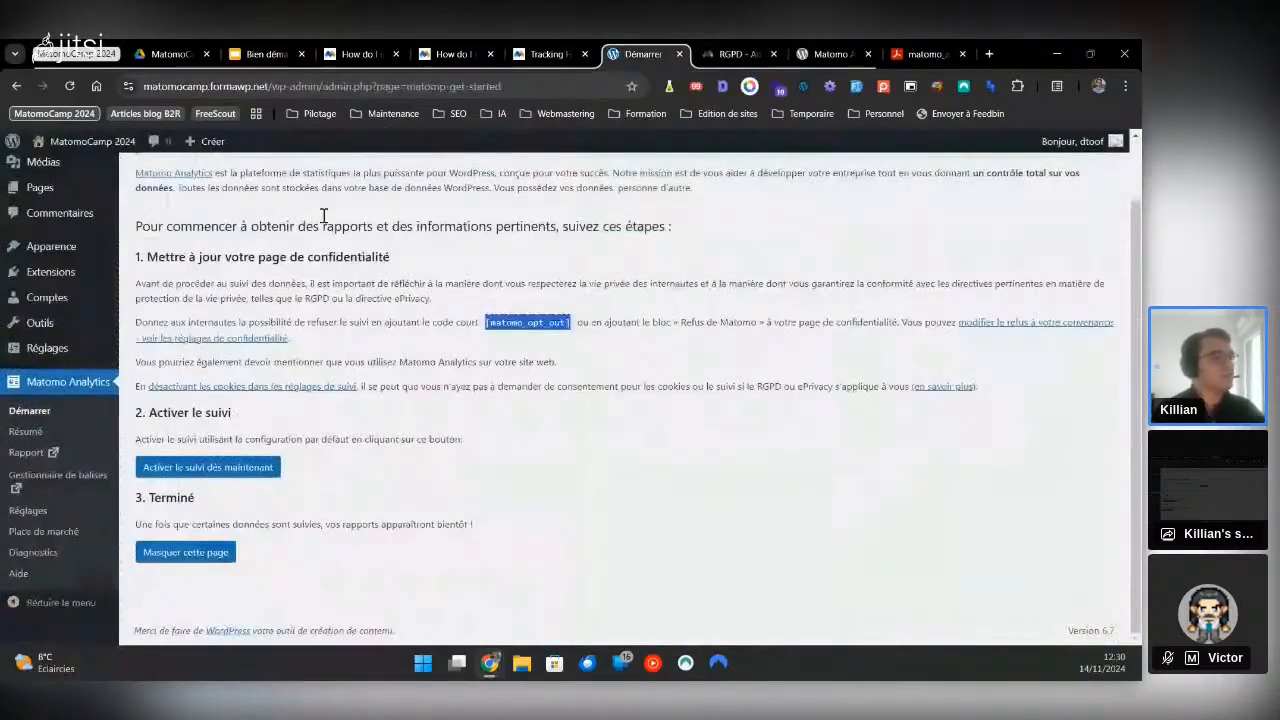
pyautogui.scroll(1, 300, 195)
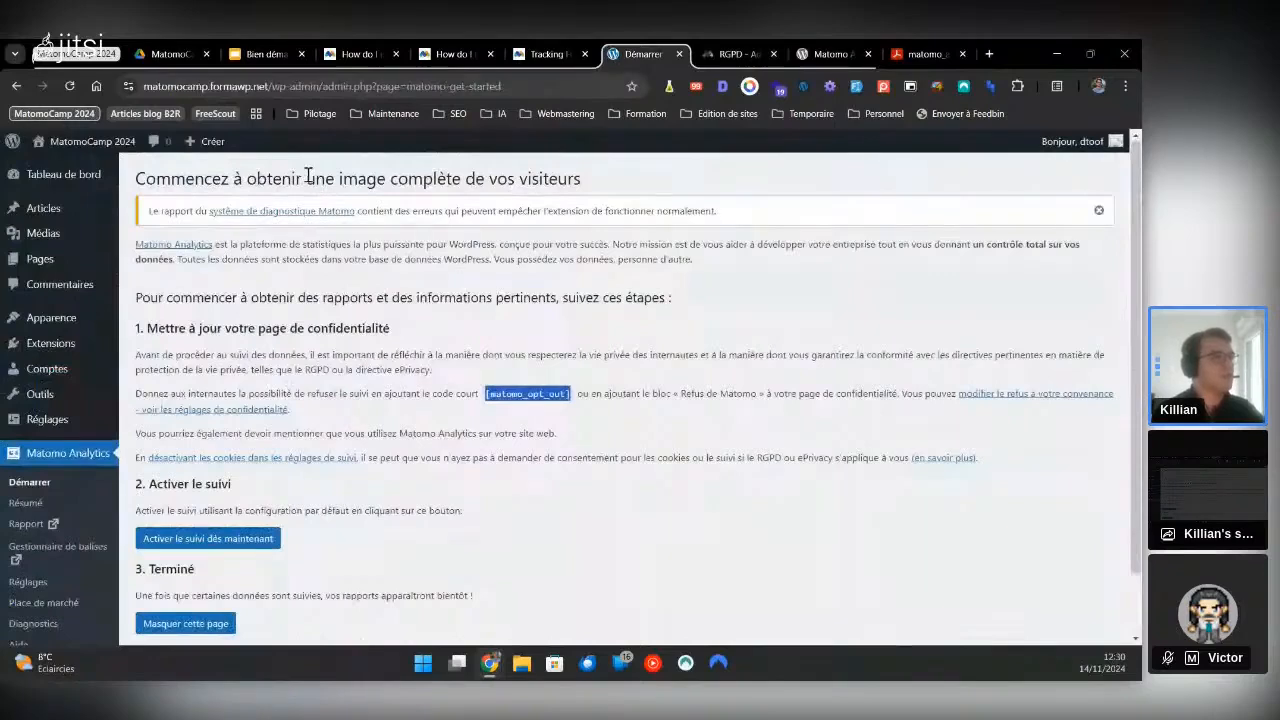
pyautogui.rightClick(512, 393)
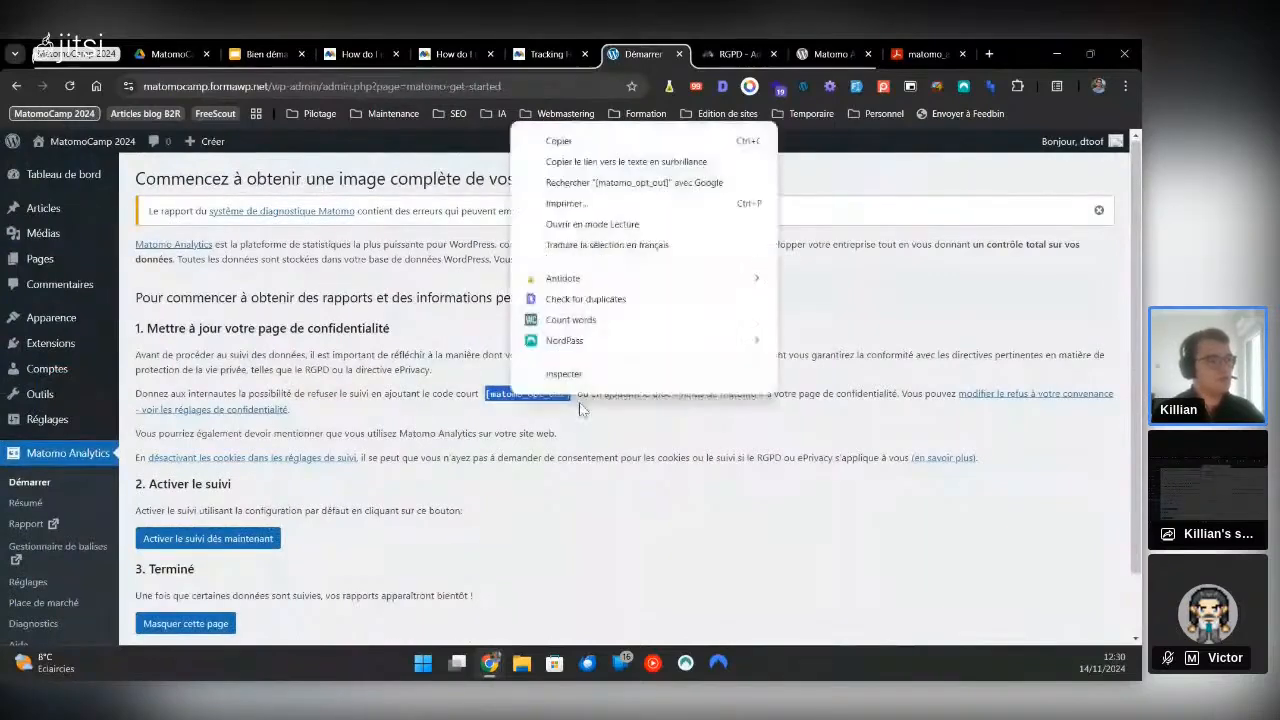
pyautogui.click(579, 402)
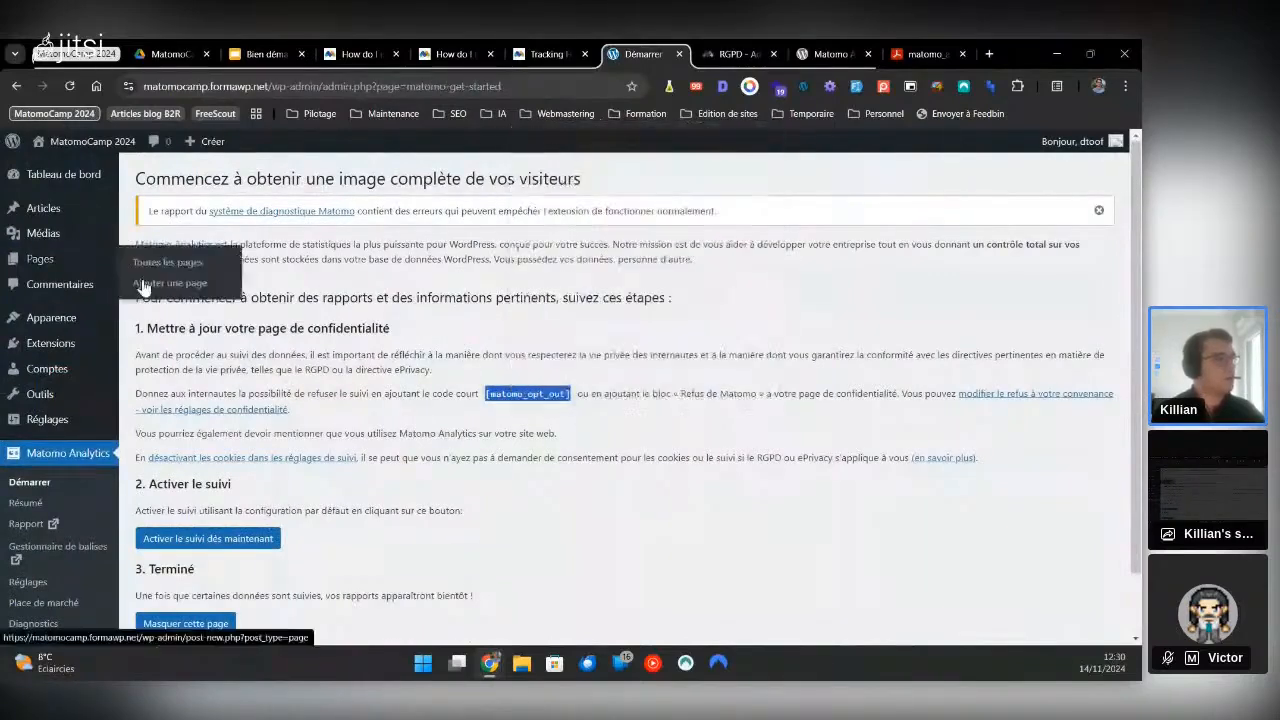
# Create a new WordPress page in a separate tab, dismiss the welcome guide and pattern chooser, and title it "Politique de confidentialité"
pyautogui.rightClick(142, 288)
pyautogui.click(250, 296)
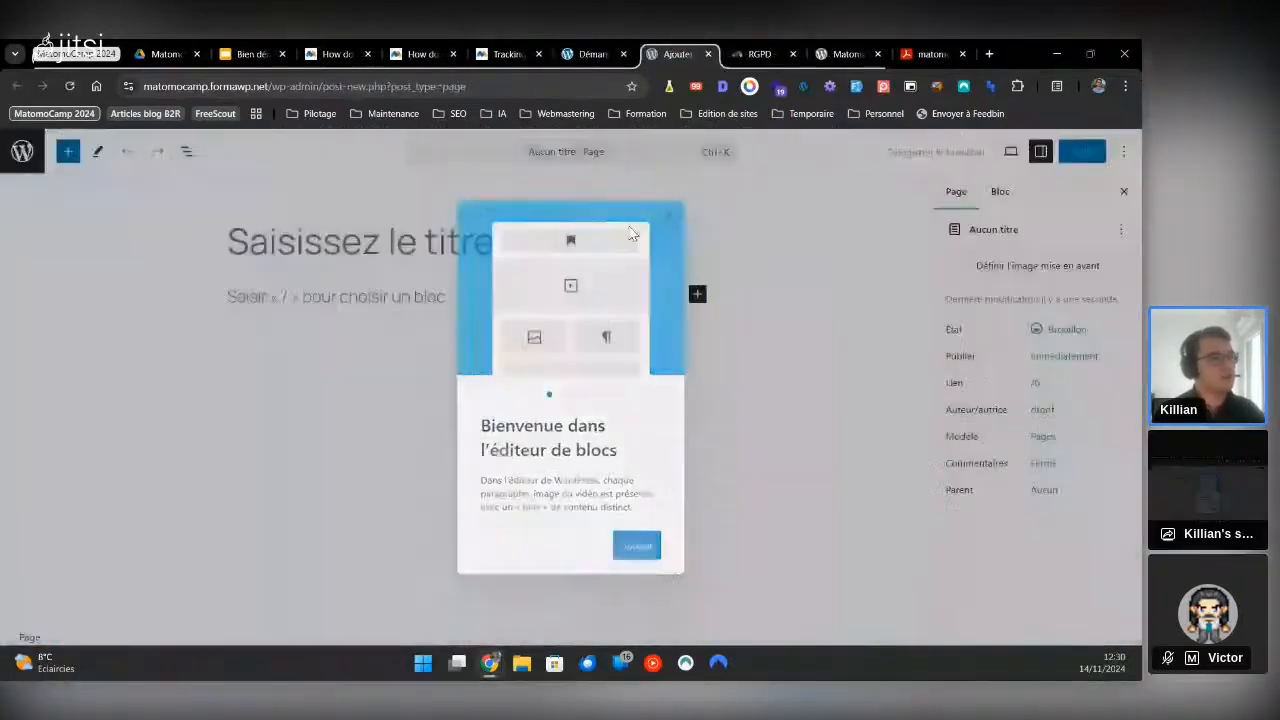
pyautogui.click(668, 217)
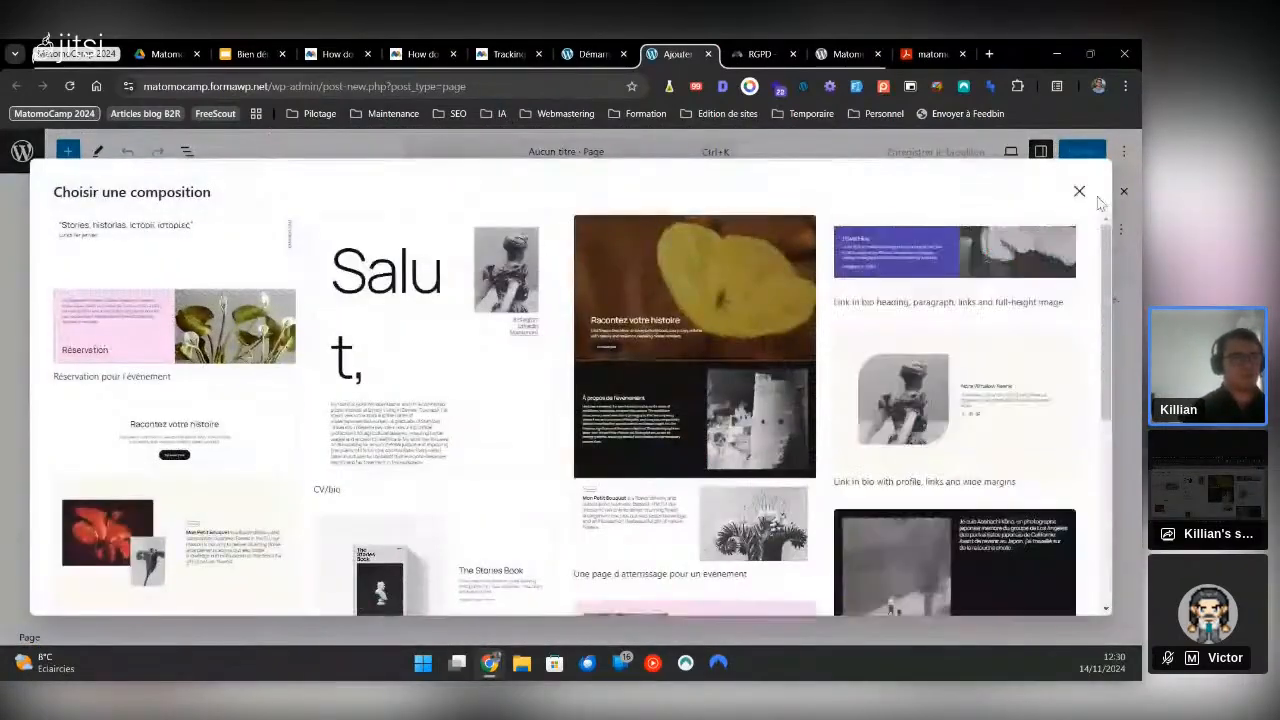
pyautogui.press('Escape')
pyautogui.write('Pol')
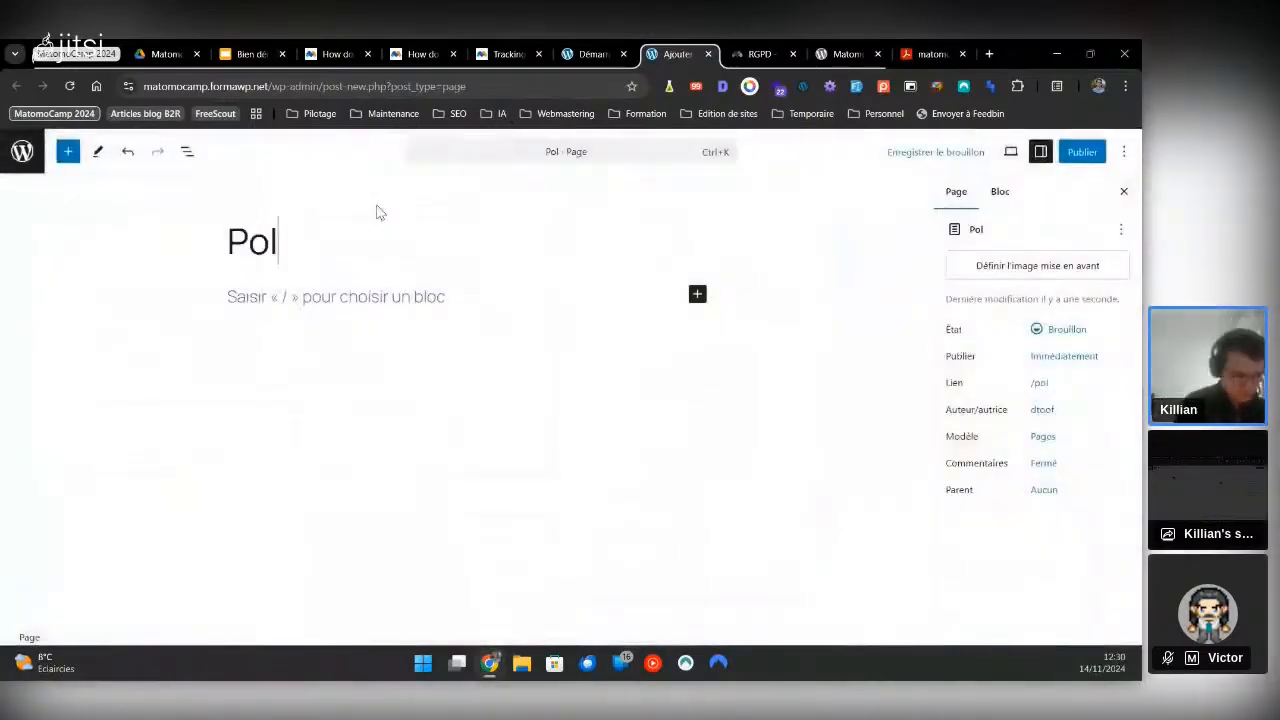
pyautogui.write('itique de confidentialité')
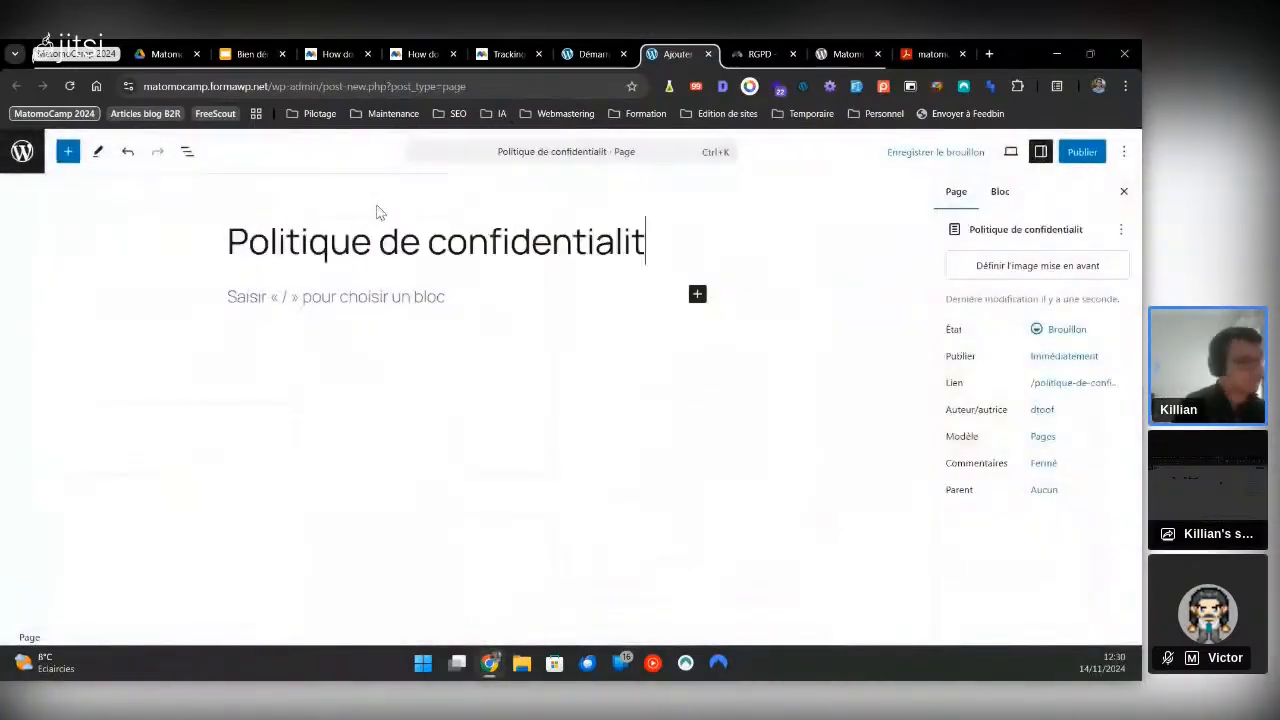
# Add a Code court block to the privacy page containing the shortcode [matomo_opt_out]
pyautogui.click(698, 294)
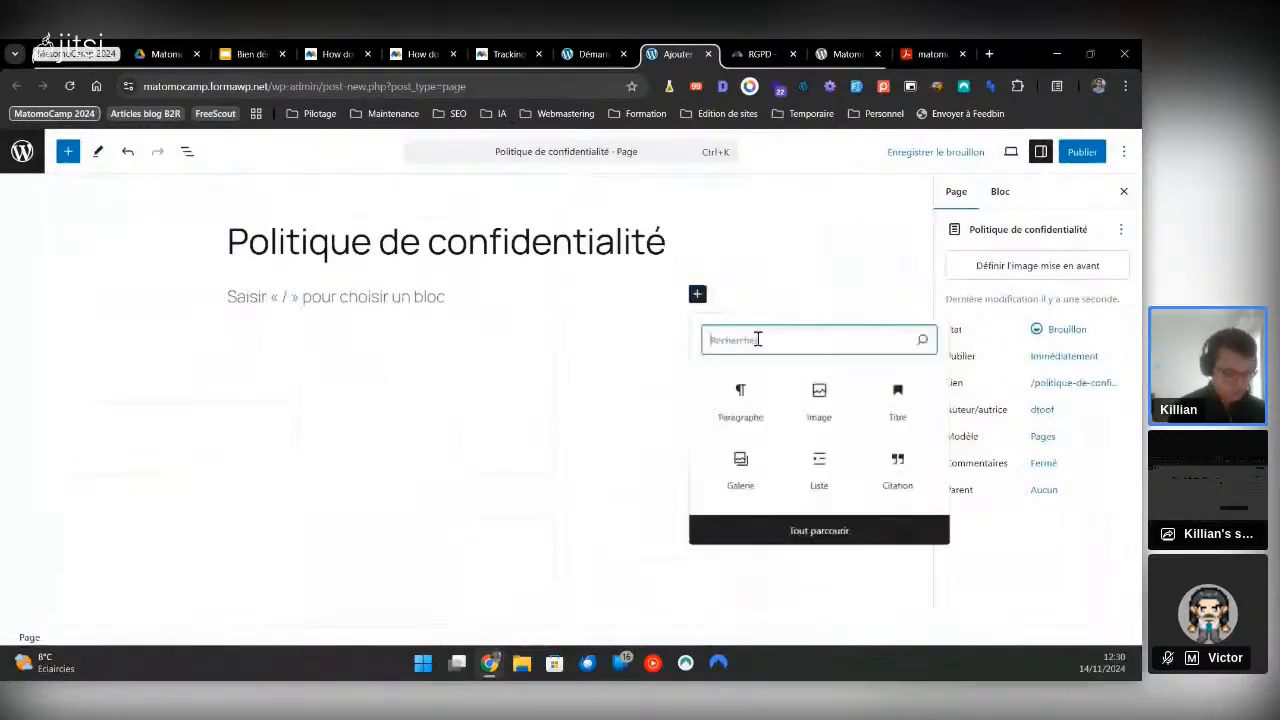
pyautogui.write('code')
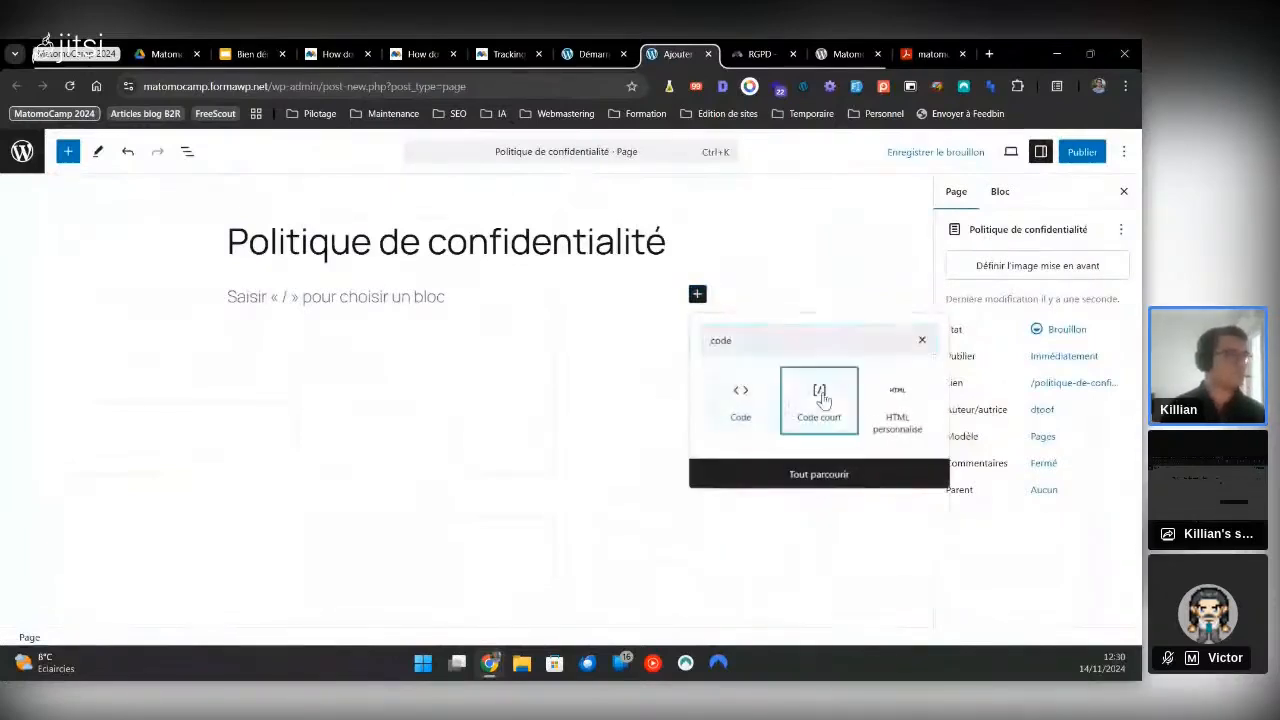
pyautogui.click(819, 396)
pyautogui.write('[matomo_opt_out]')
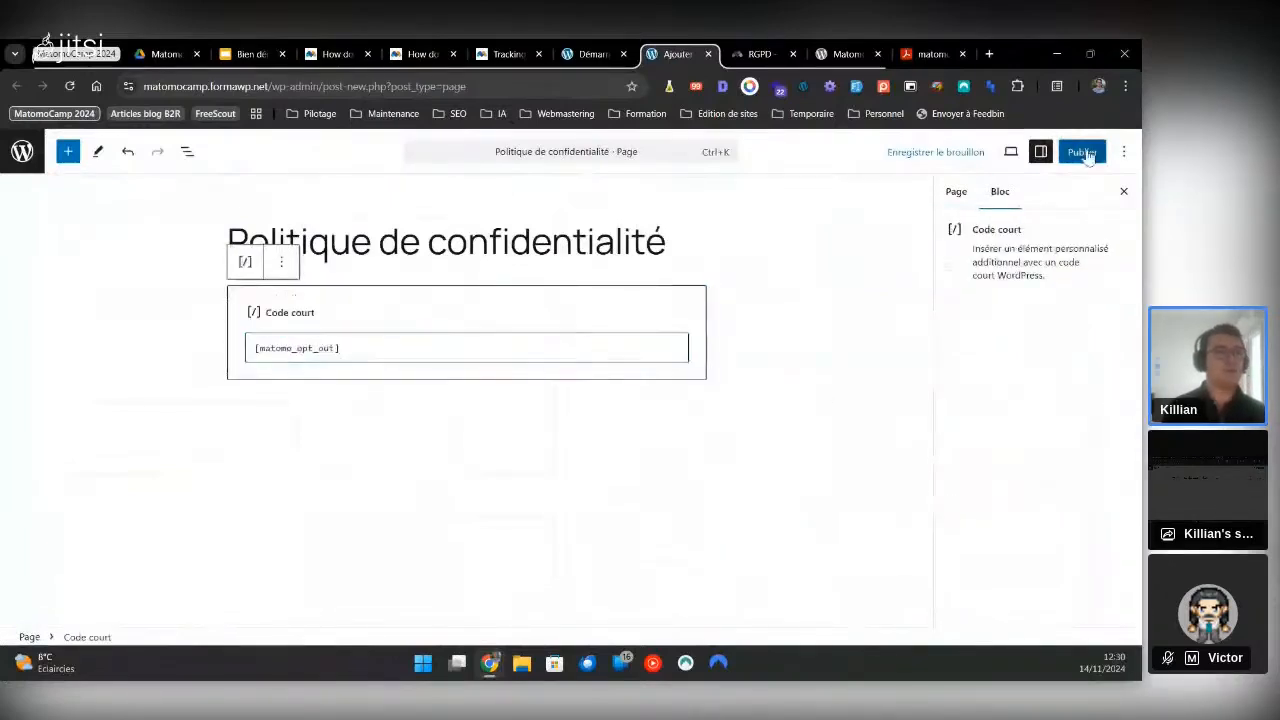
# Publish the "Politique de confidentialité" page and view its opt-out form on the live site
pyautogui.click(1084, 152)
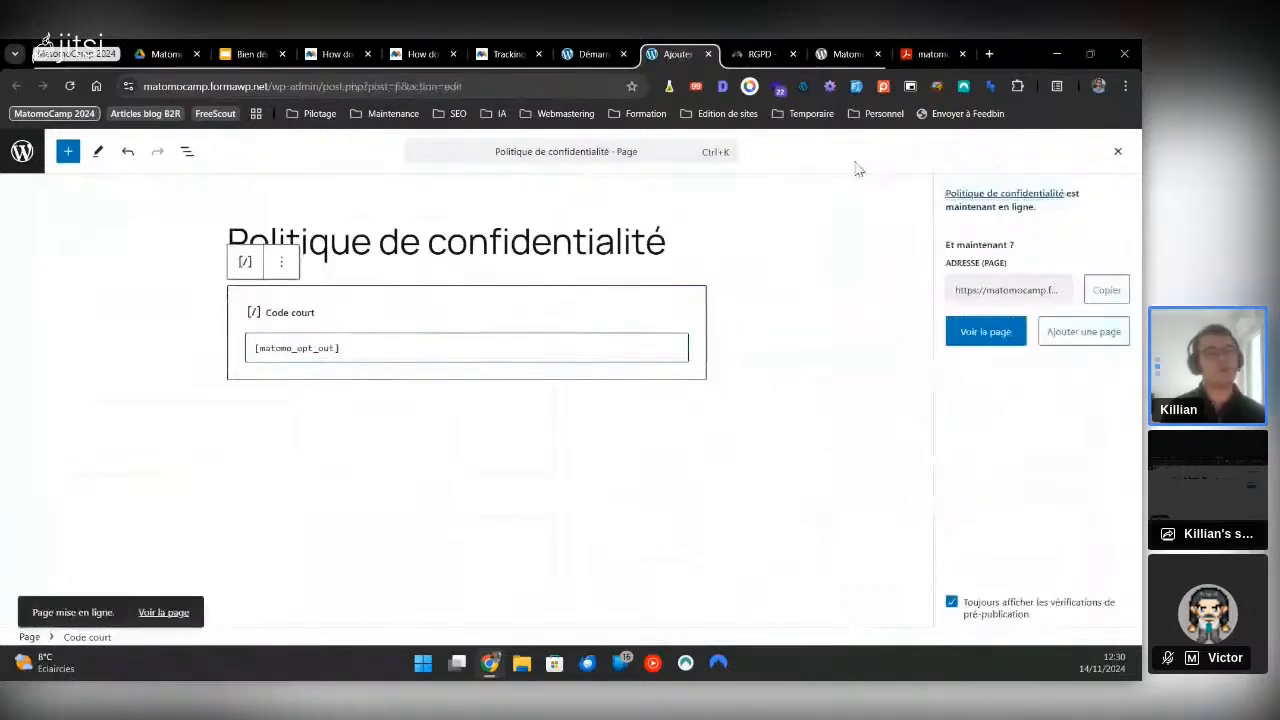
pyautogui.click(176, 621)
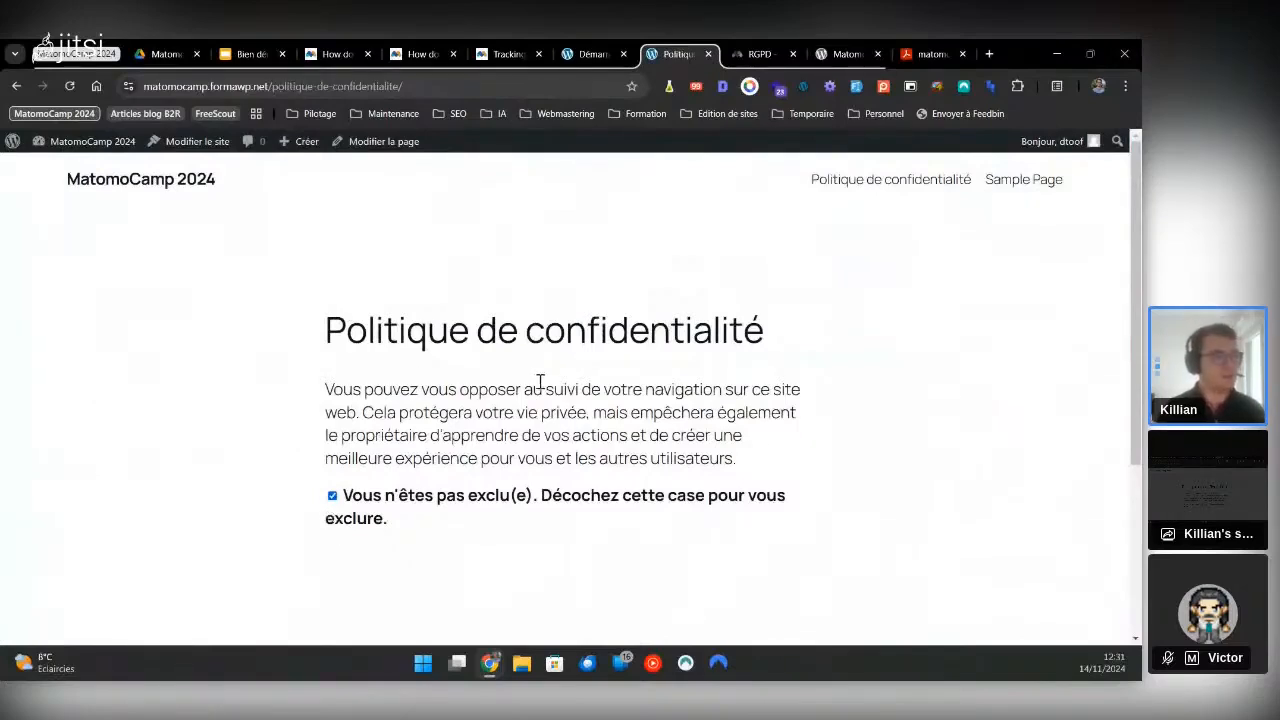
pyautogui.scroll(-2, 600, 345)
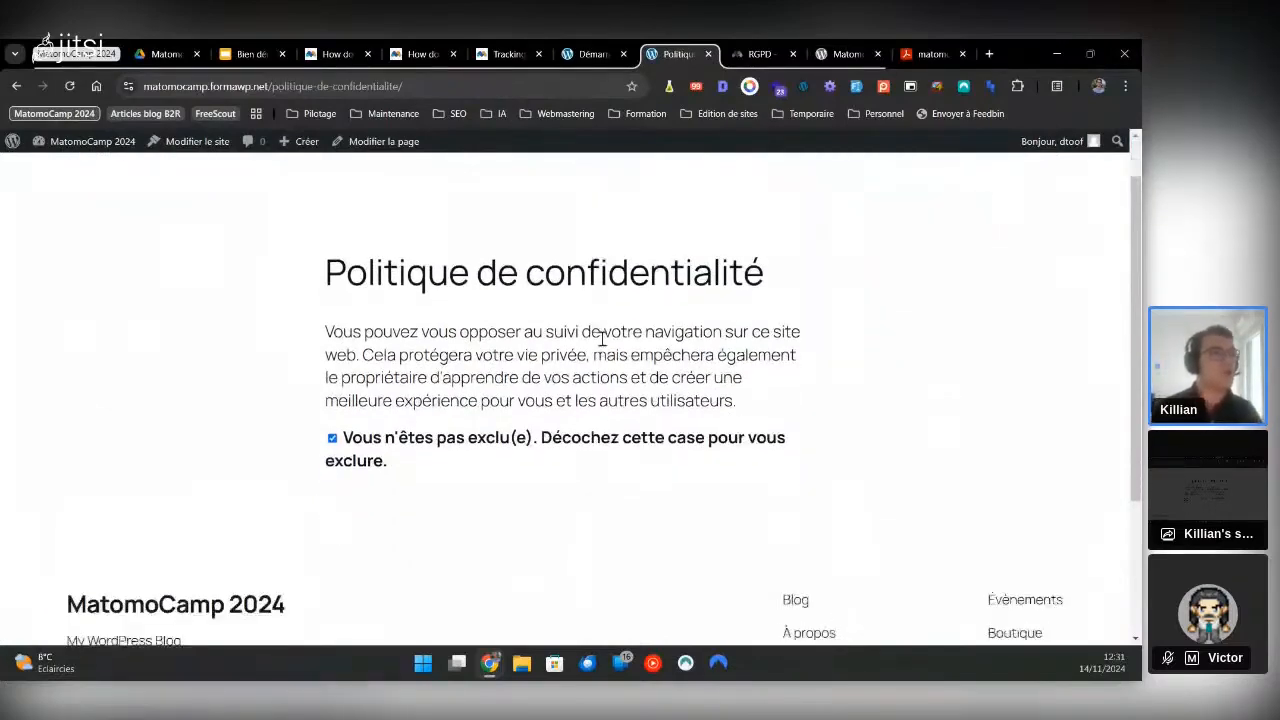
# Test the opt-out checkbox on the live privacy page by opting out of tracking and back in
pyautogui.scroll(1, 604, 334)
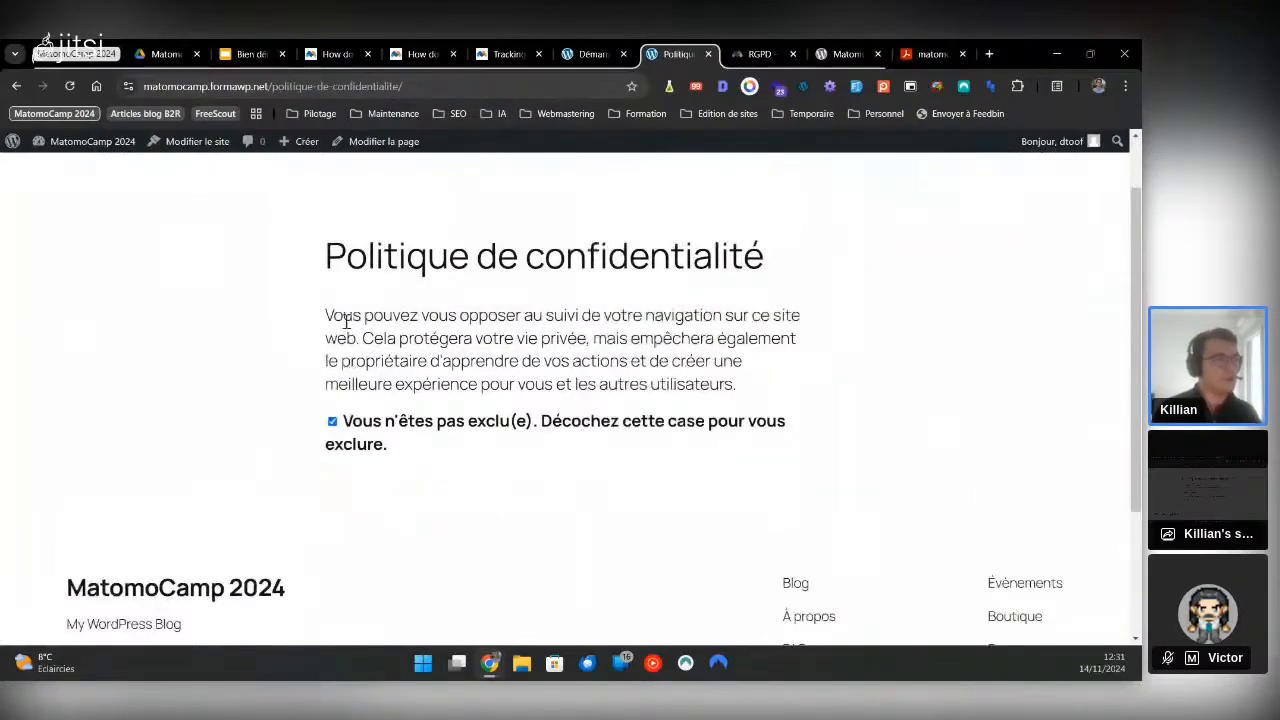
pyautogui.click(332, 421)
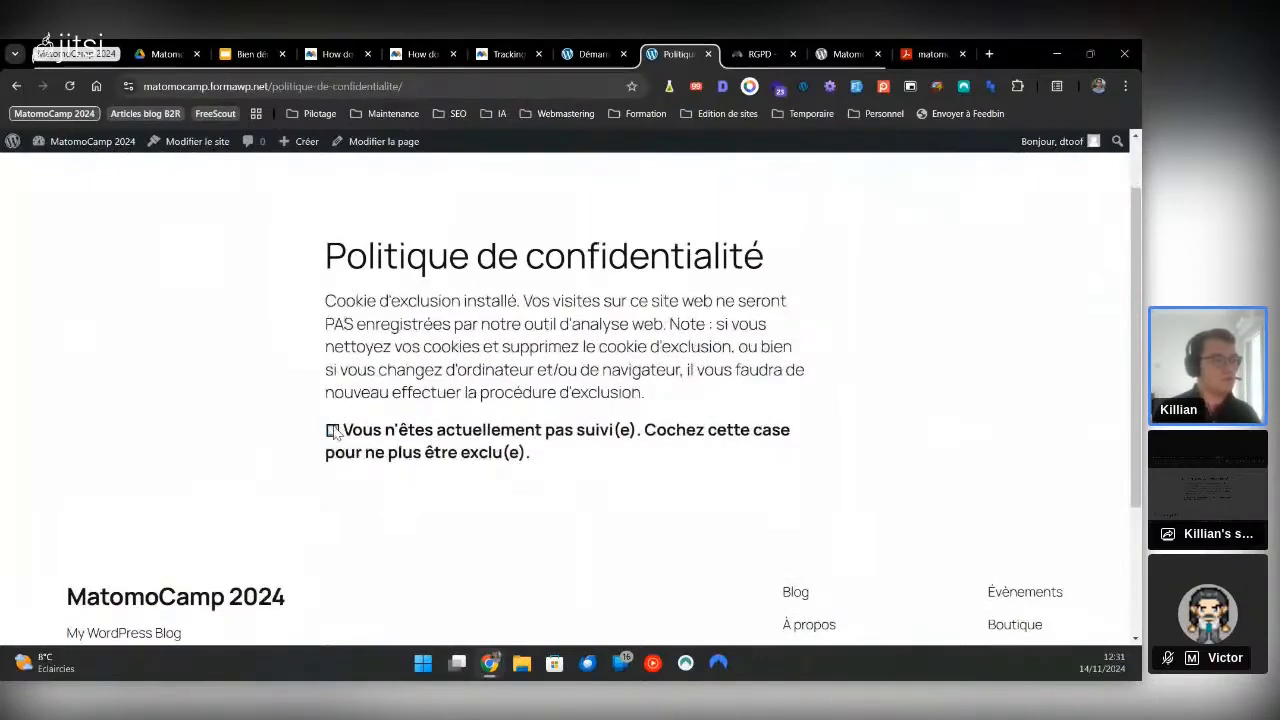
pyautogui.click(332, 430)
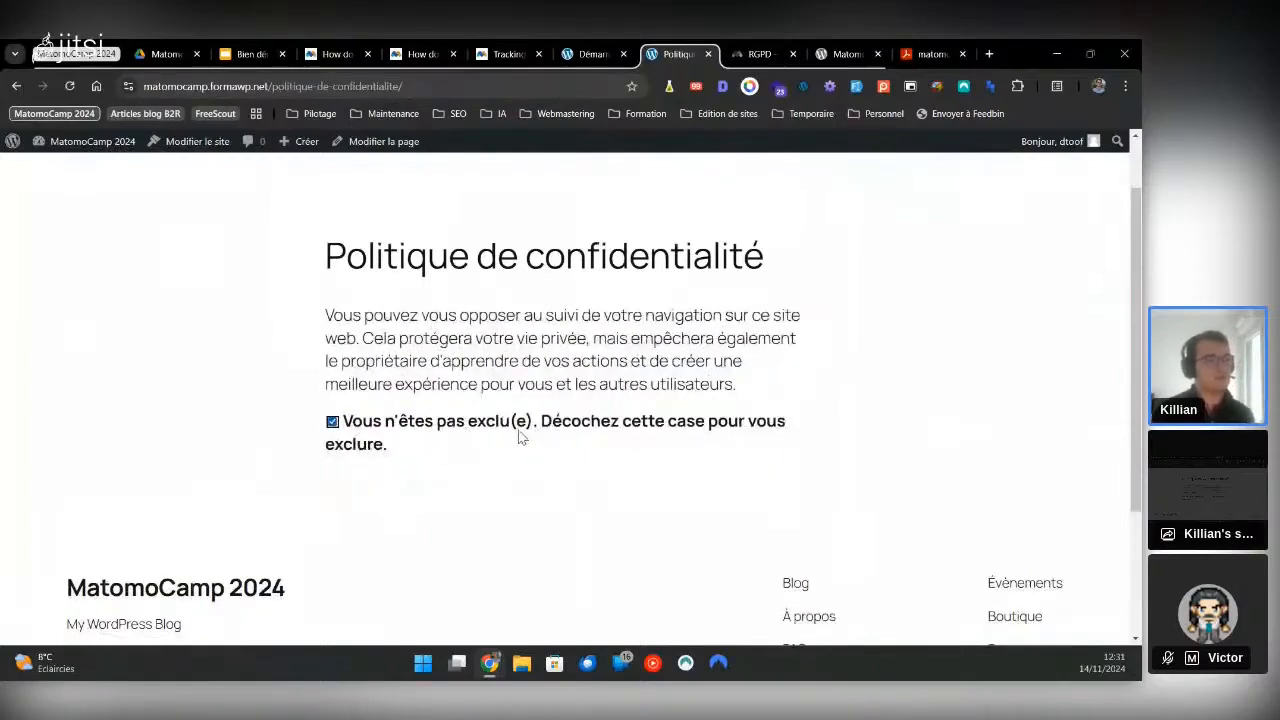
pyautogui.click(496, 443)
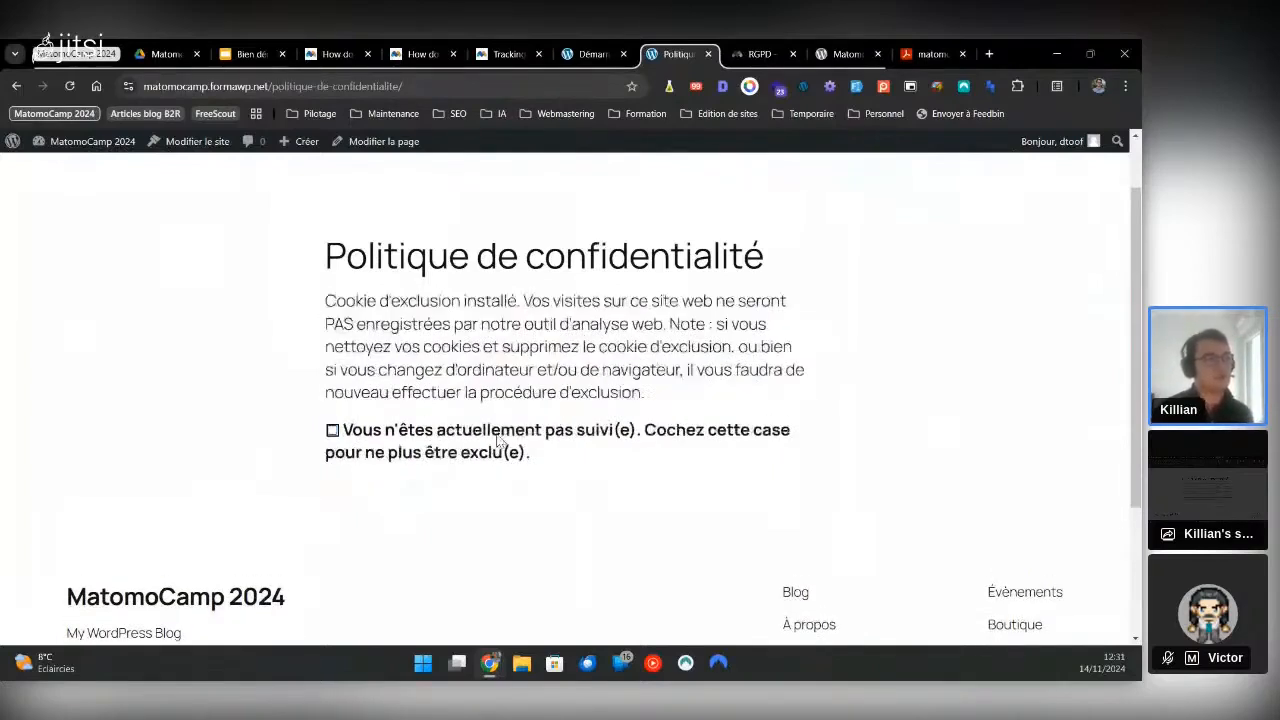
pyautogui.click(497, 441)
pyautogui.click(357, 455)
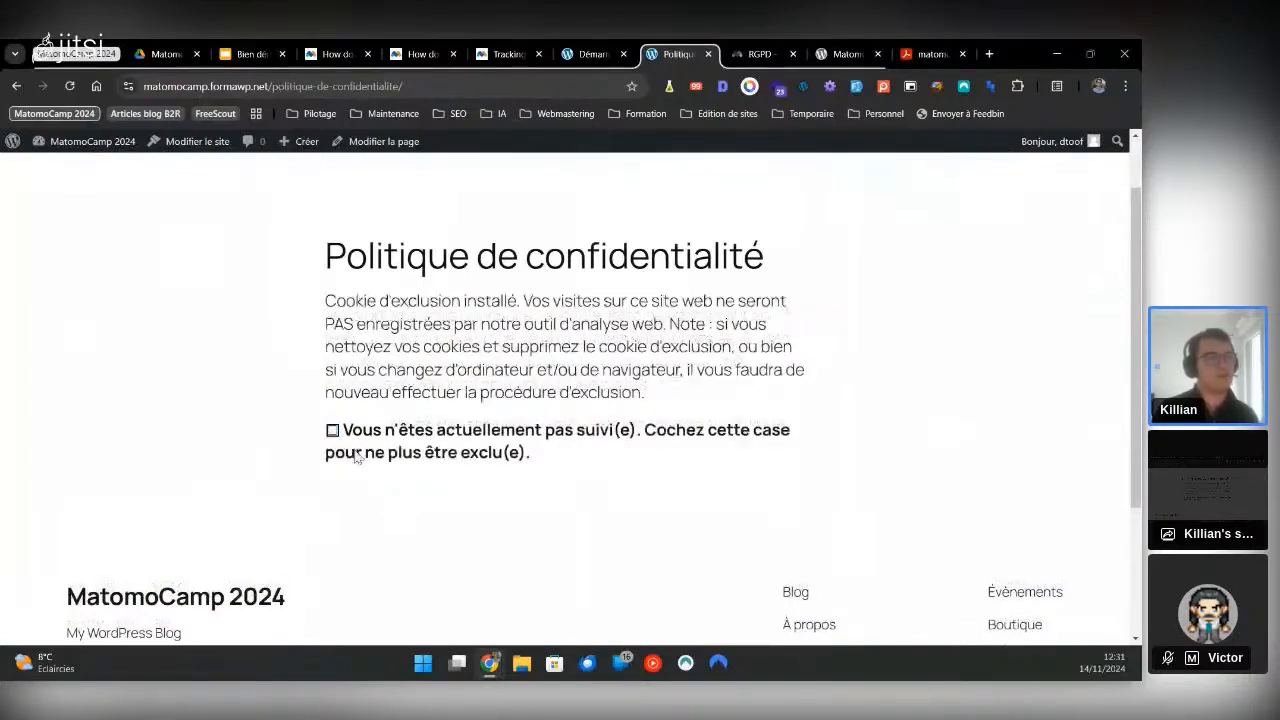
pyautogui.click(357, 455)
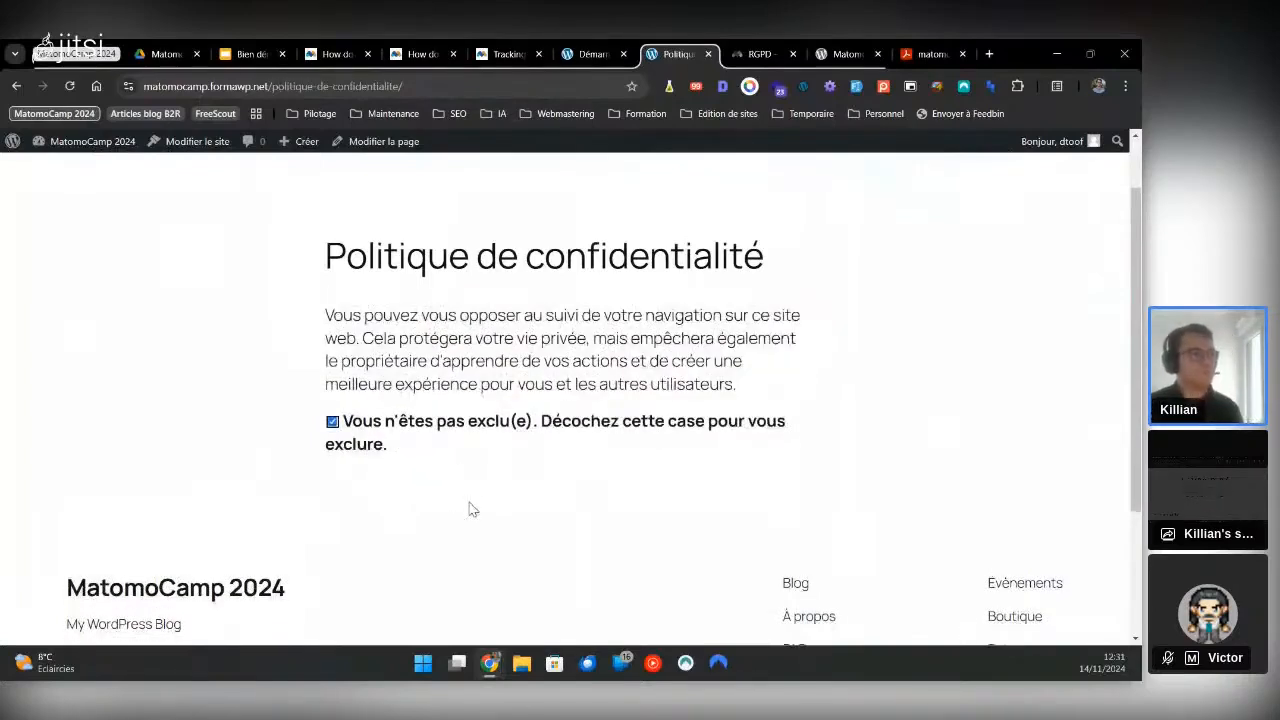
# Return to the Matomo Analytics getting-started page in WordPress, activate tracking with the default configuration and hide the getting-started page
pyautogui.click(594, 54)
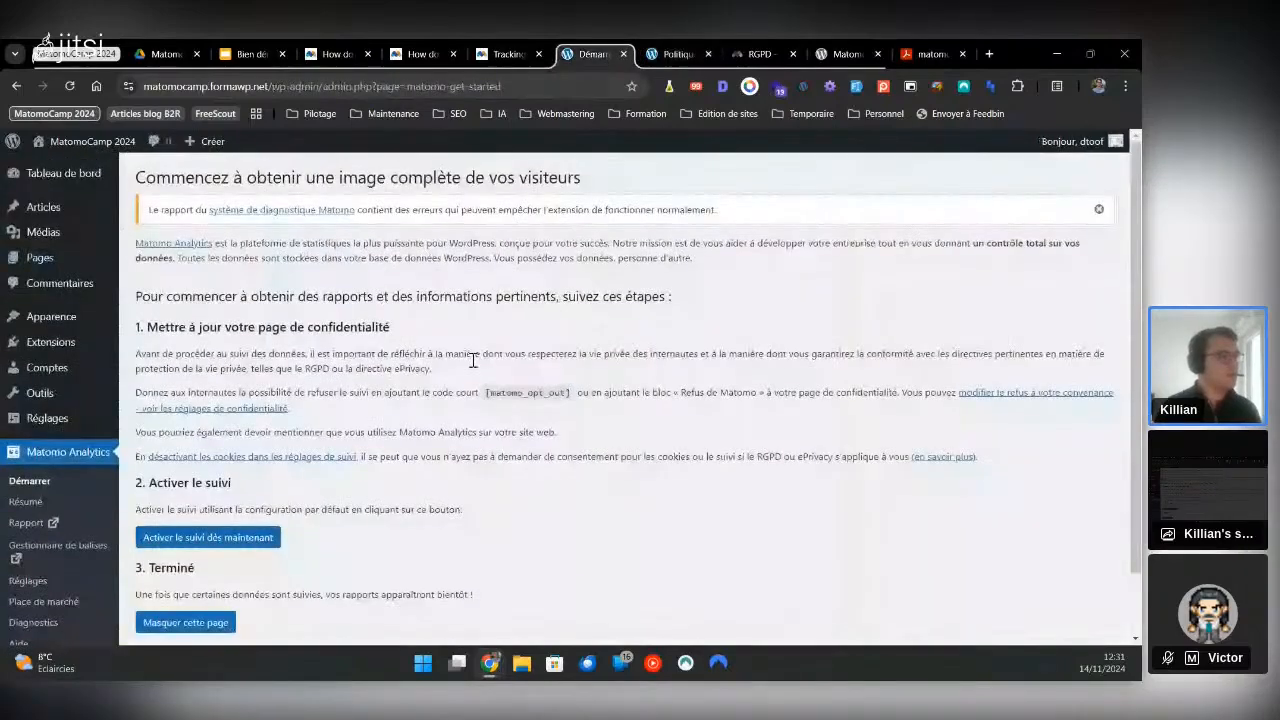
pyautogui.scroll(-1, 473, 360)
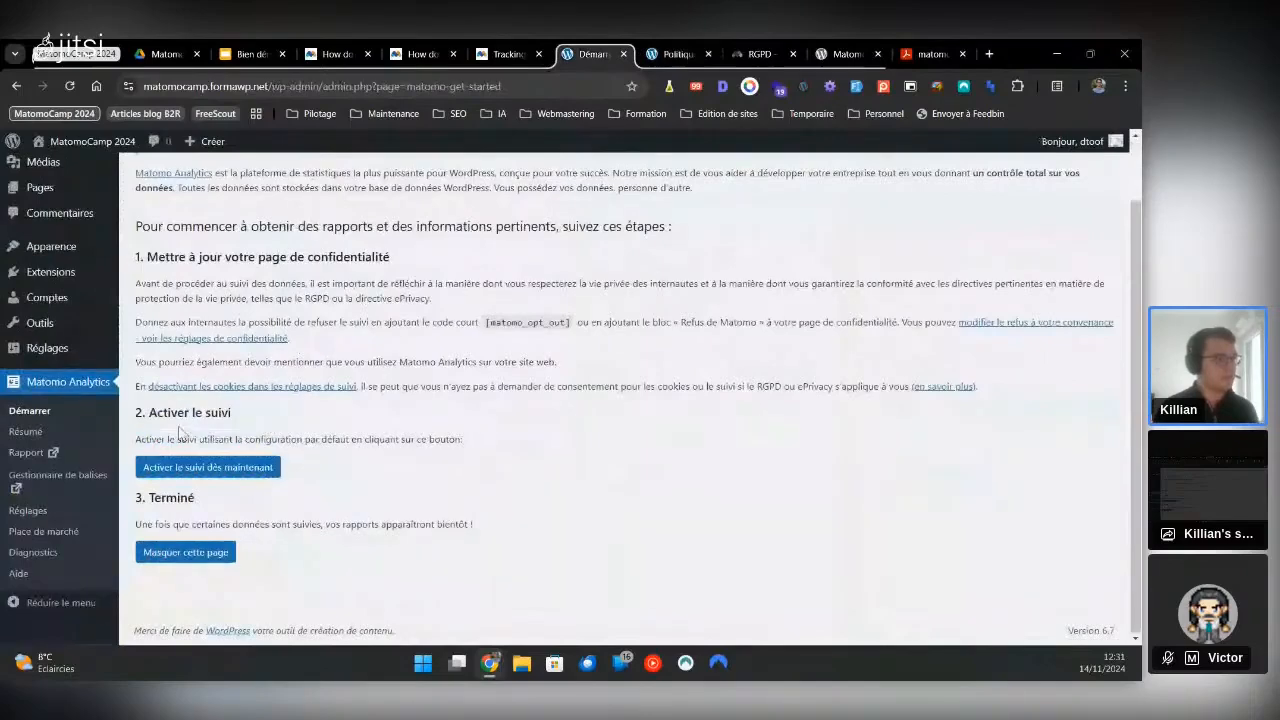
pyautogui.click(226, 470)
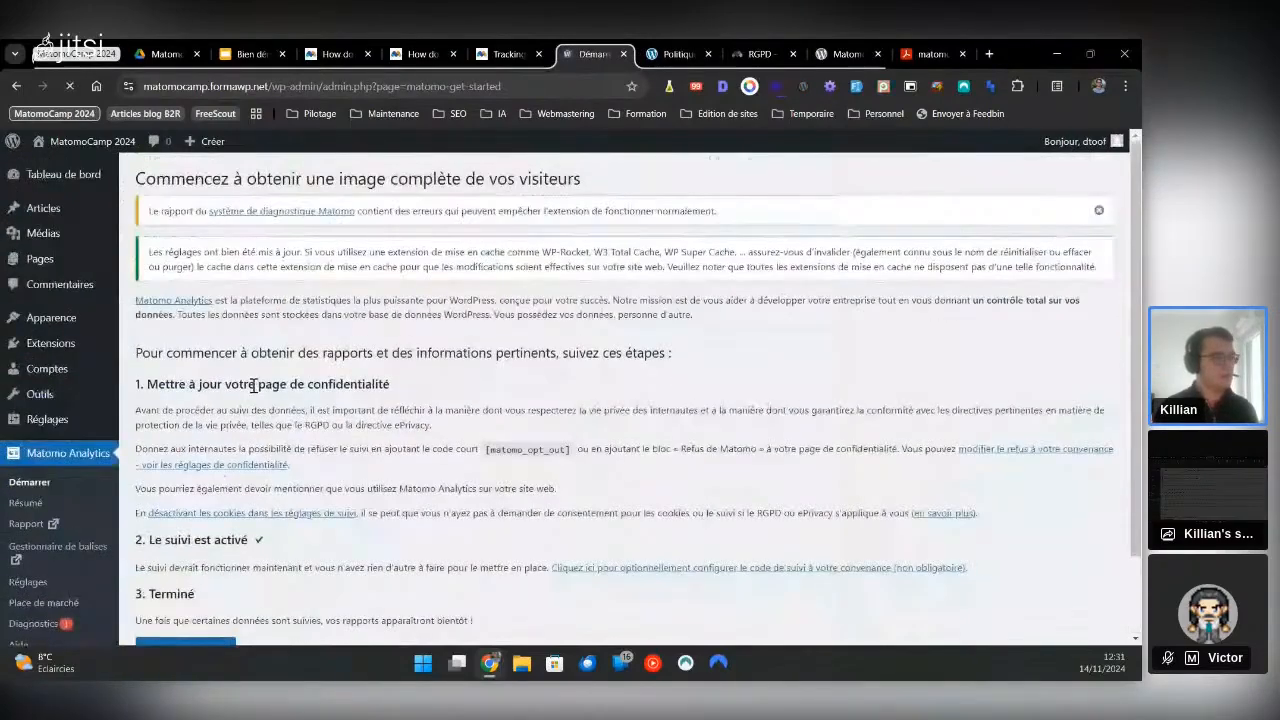
pyautogui.scroll(-2, 260, 384)
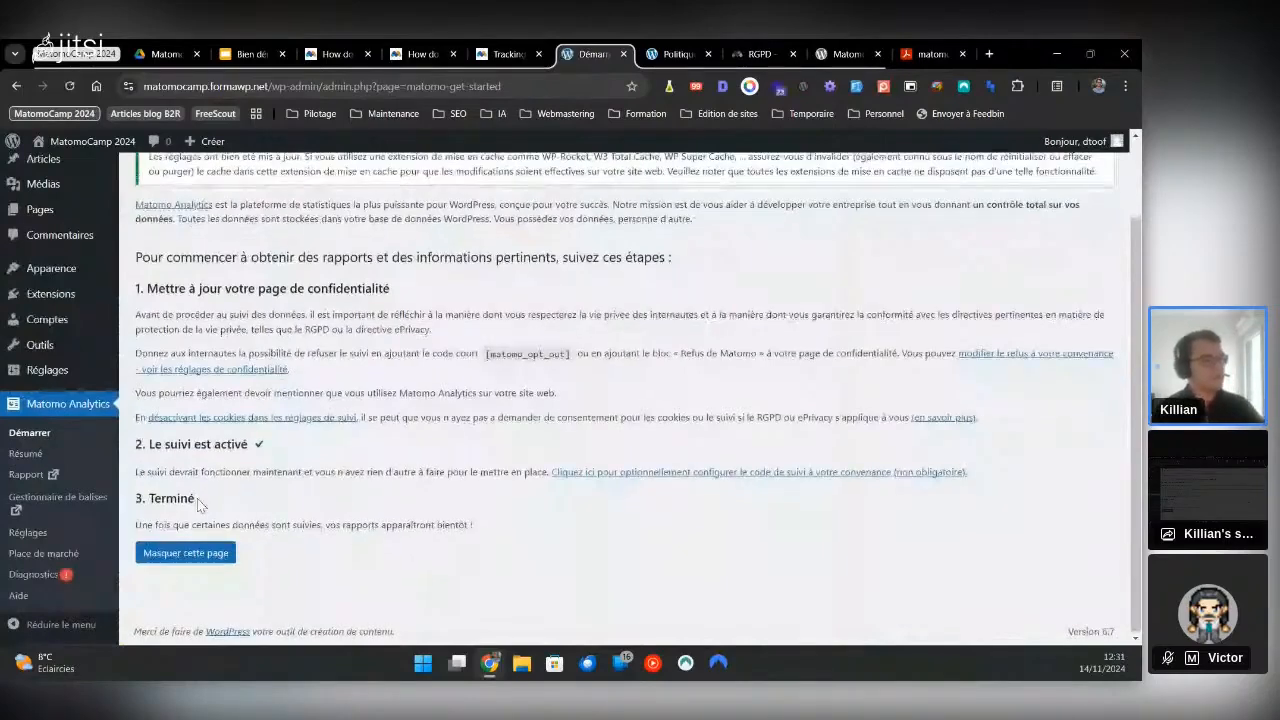
pyautogui.click(185, 553)
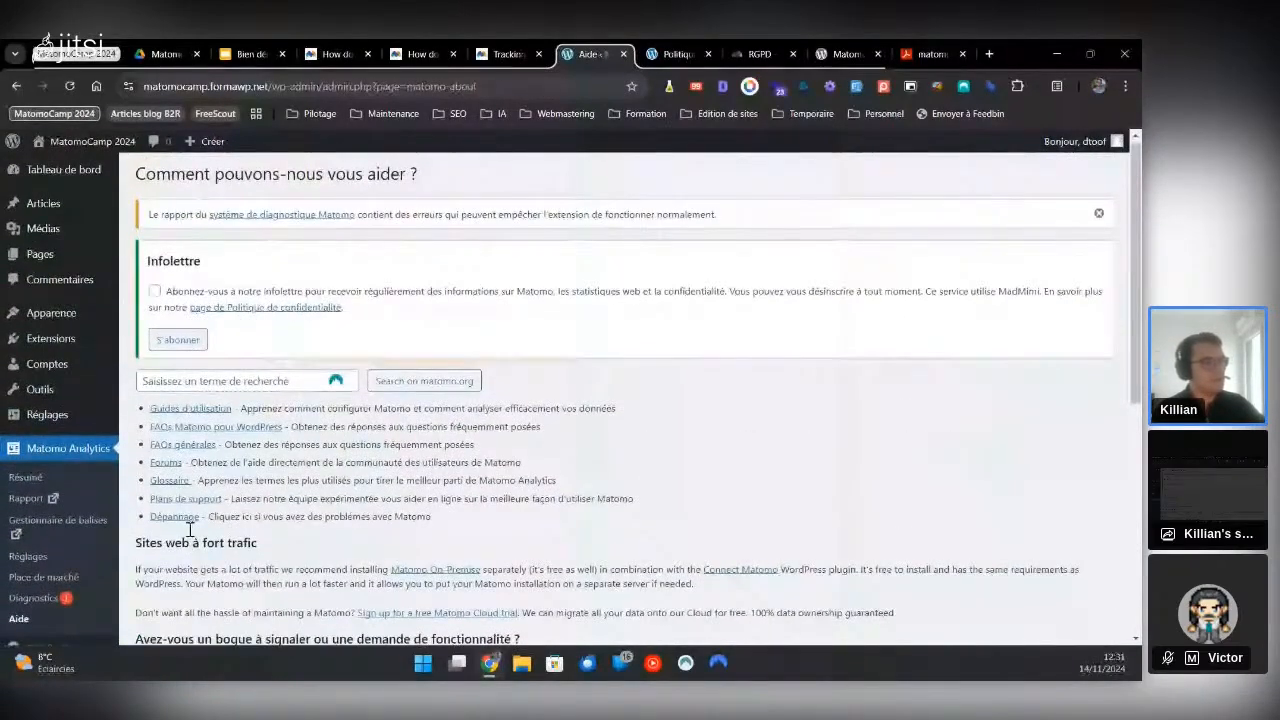
# Open the Matomo Analytics summary in WordPress and examine its date ranges and its visit, action and goal report widgets
pyautogui.scroll(-3, 190, 530)
pyautogui.click(28, 460)
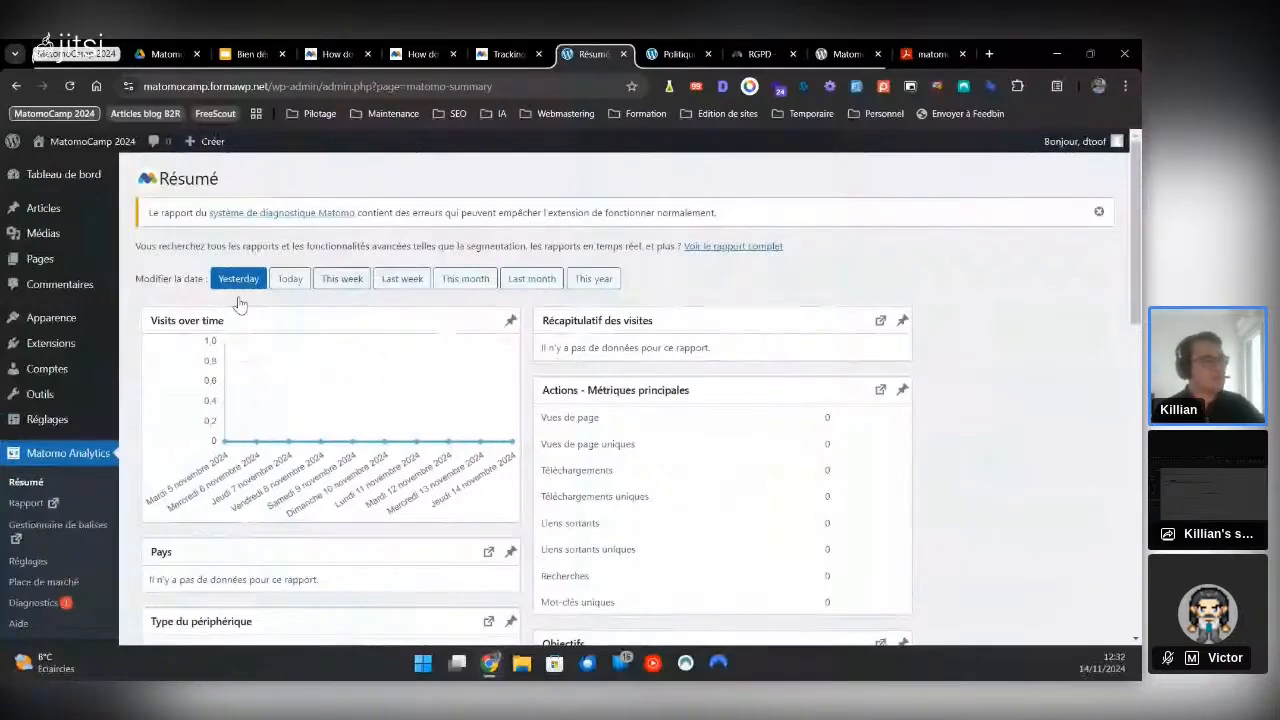
pyautogui.scroll(-1, 325, 439)
pyautogui.scroll(-5, 370, 480)
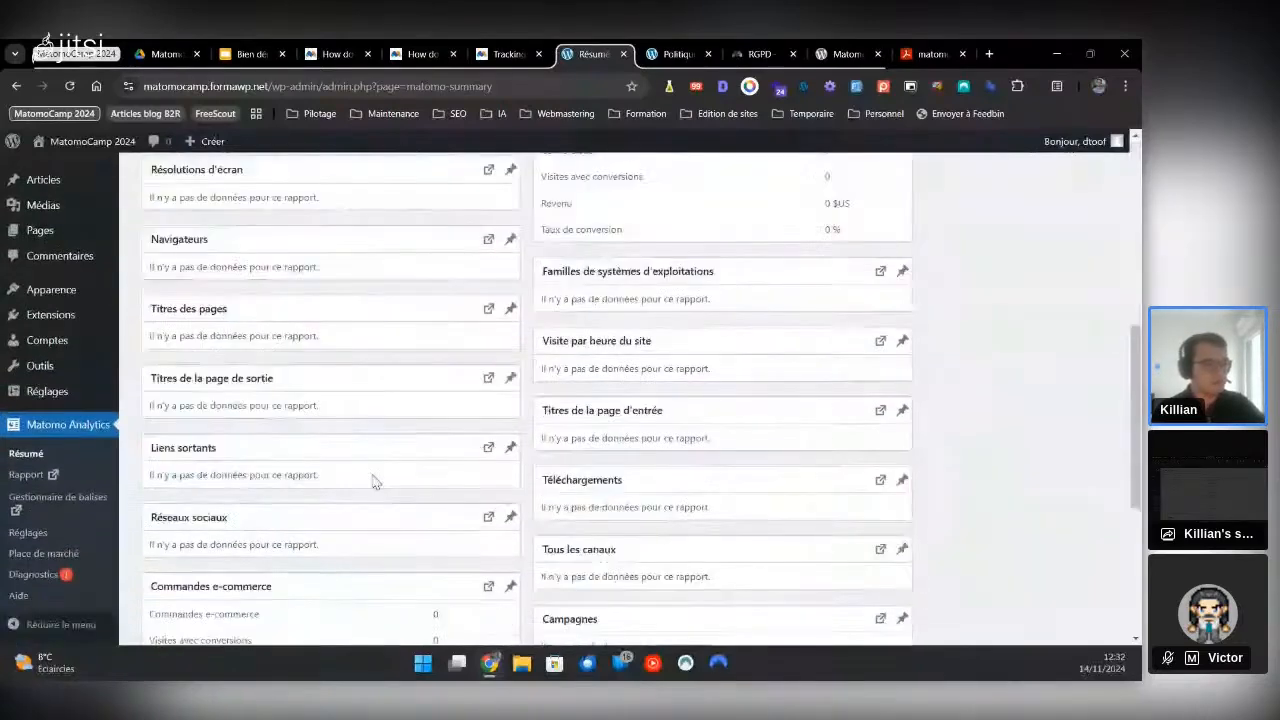
pyautogui.scroll(2, 368, 481)
pyautogui.scroll(1, 370, 482)
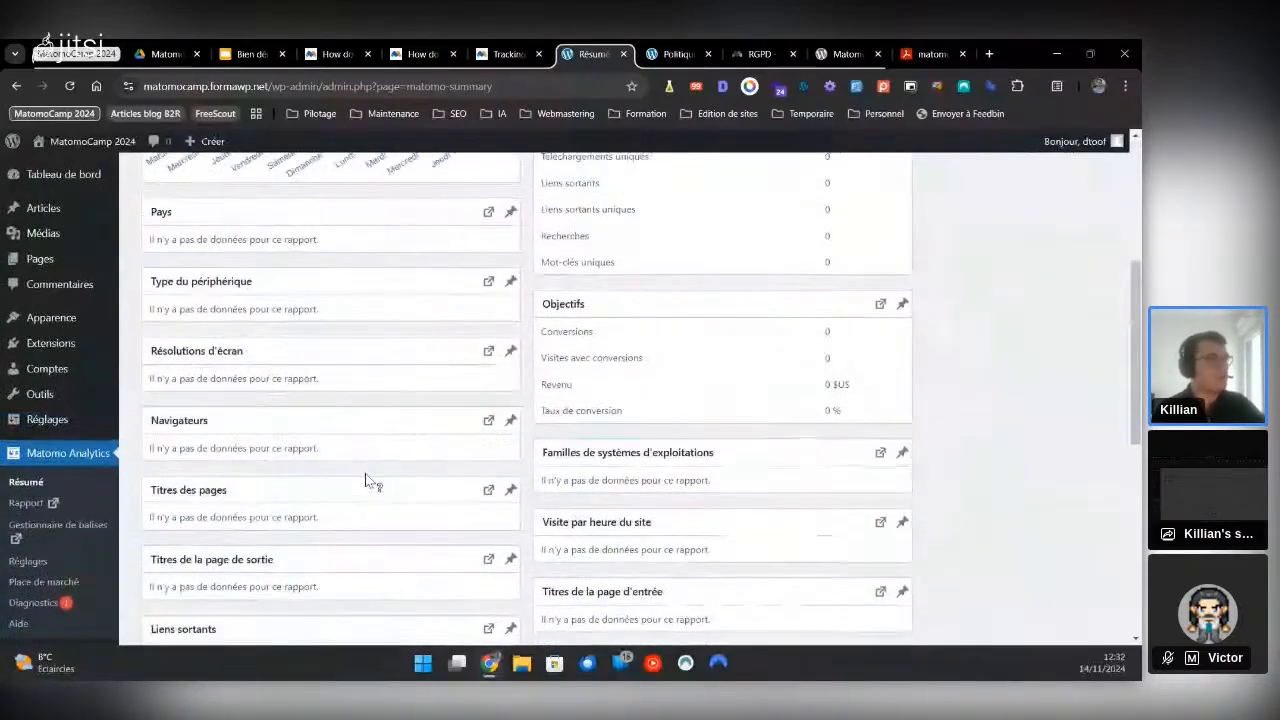
pyautogui.scroll(4, 370, 480)
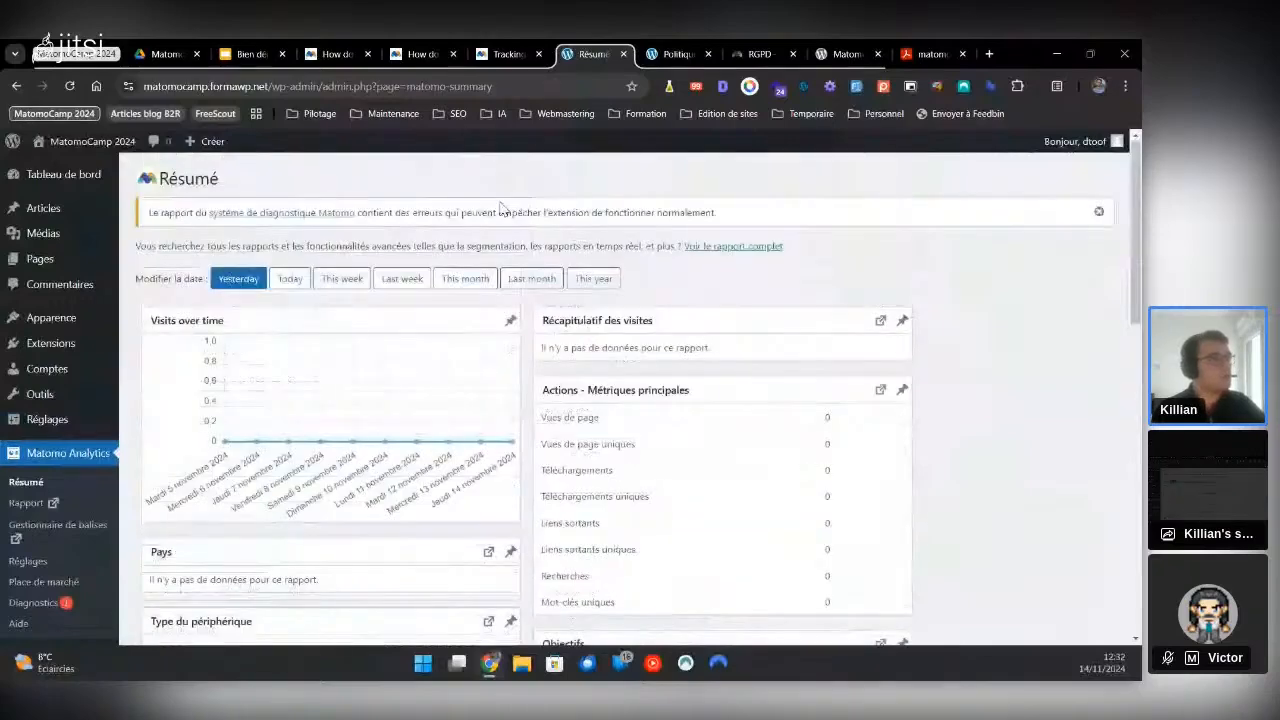
pyautogui.scroll(-1, 343, 279)
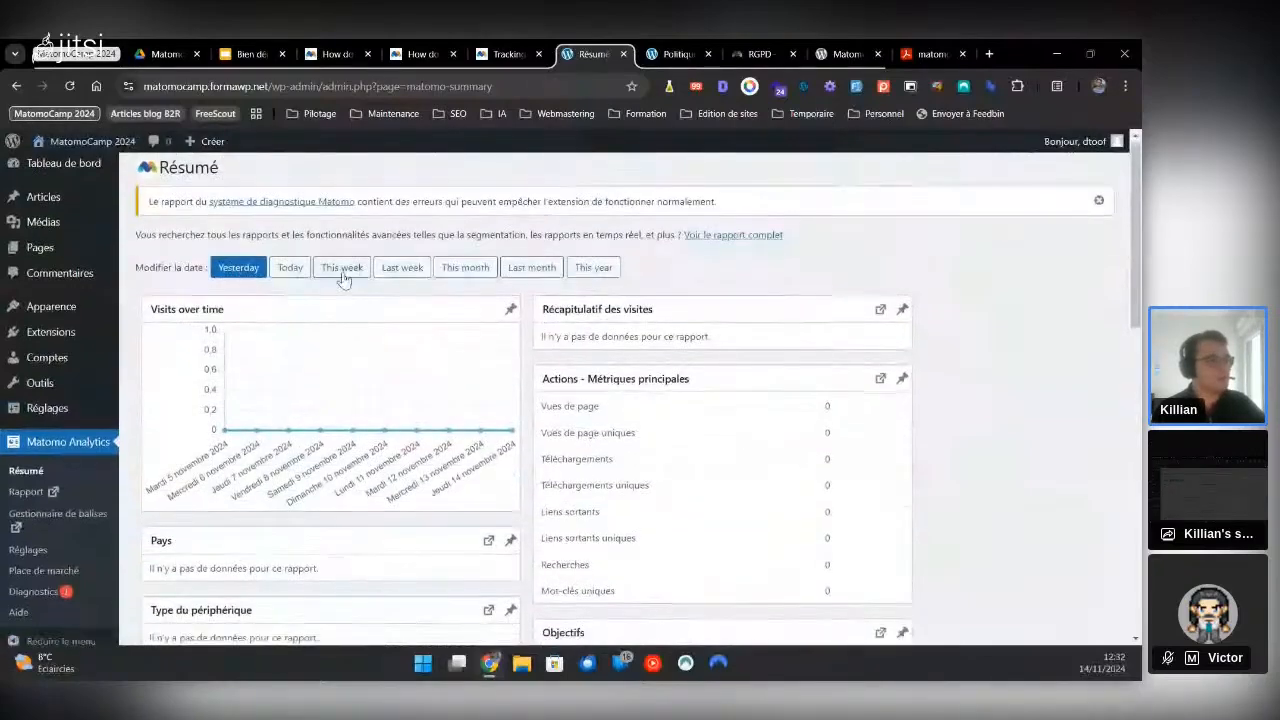
pyautogui.scroll(-5, 343, 279)
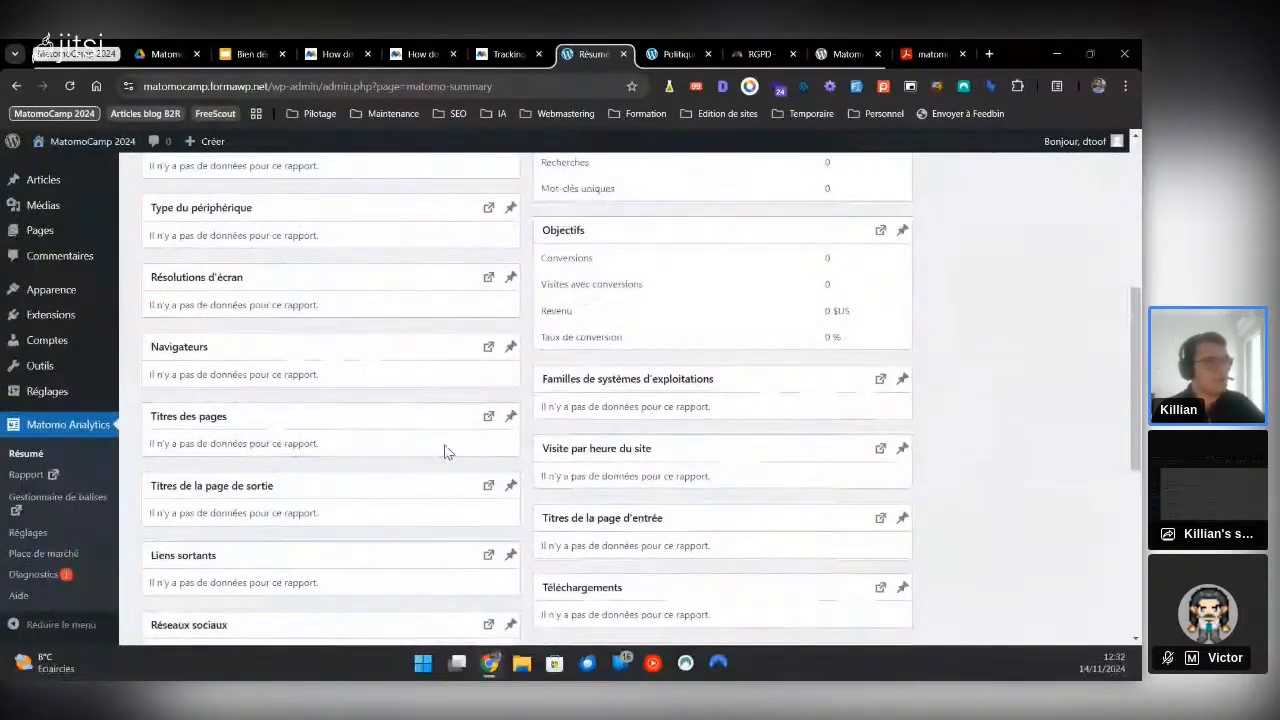
pyautogui.scroll(5, 446, 452)
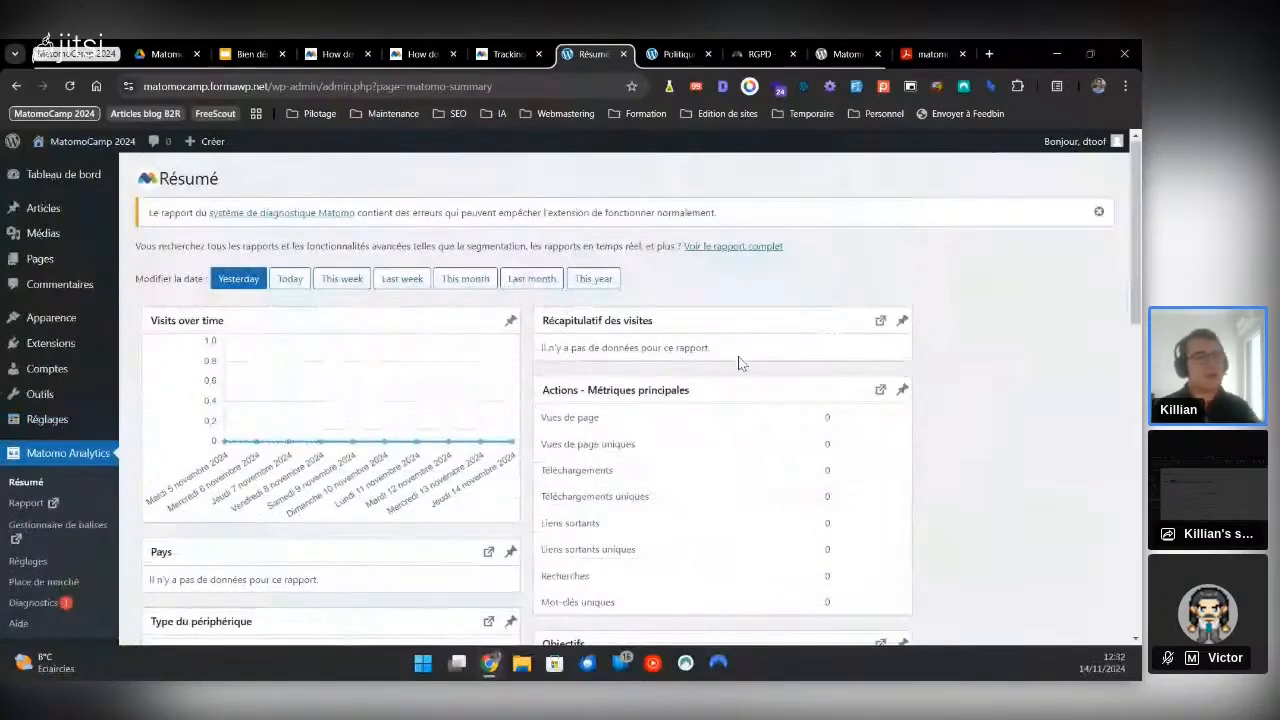
pyautogui.scroll(-1, 415, 340)
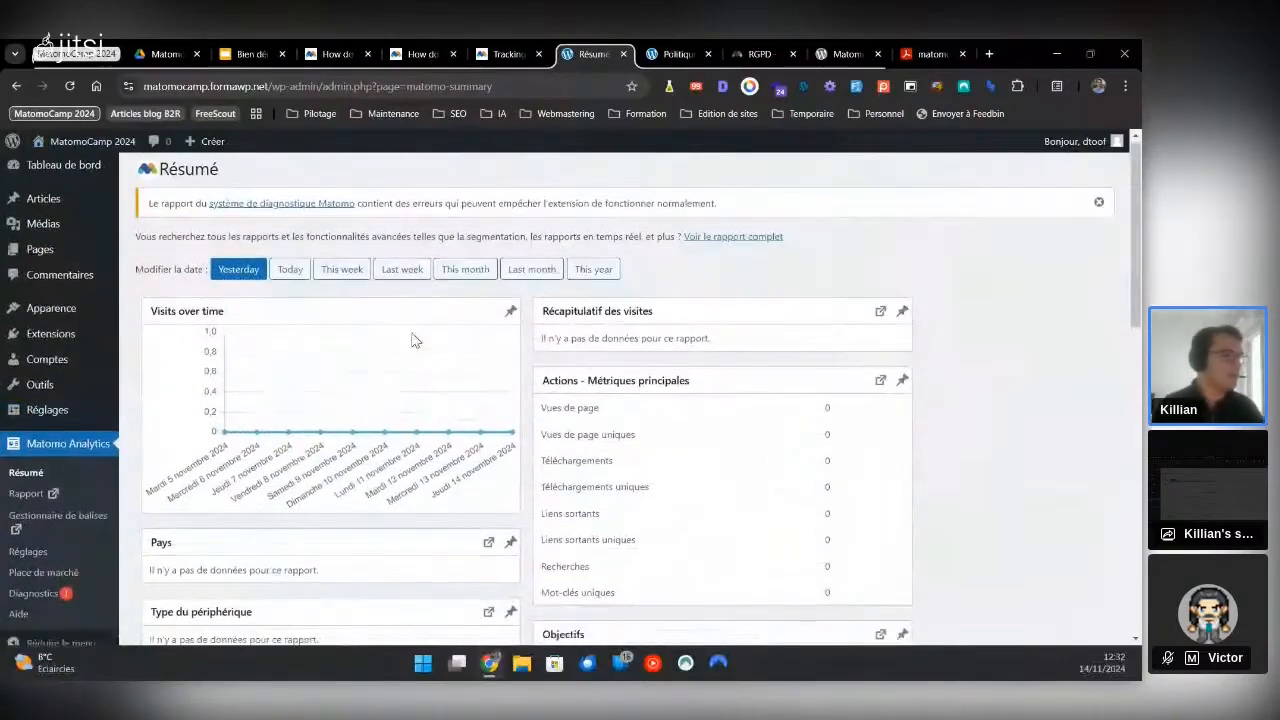
pyautogui.scroll(-3, 415, 340)
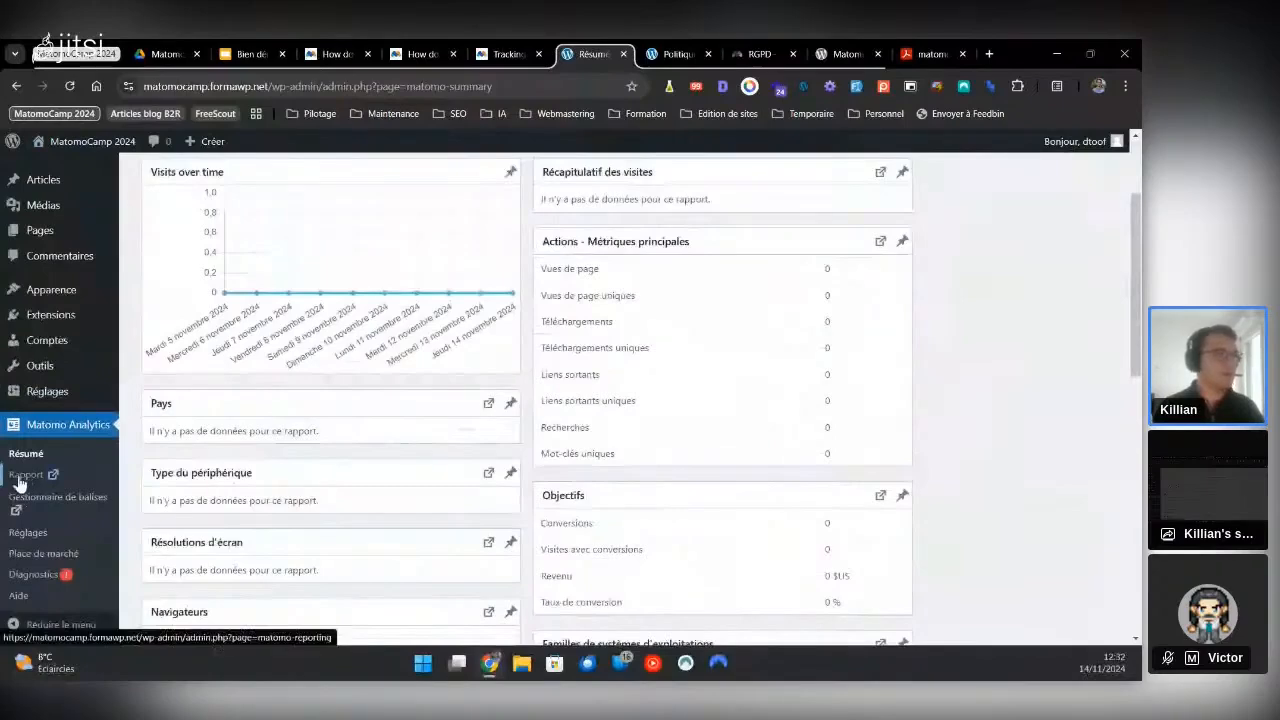
# Open the plugin's full Matomo report, and for comparison show the list of available sites in the Matomo Cloud dashboard
pyautogui.click(20, 482)
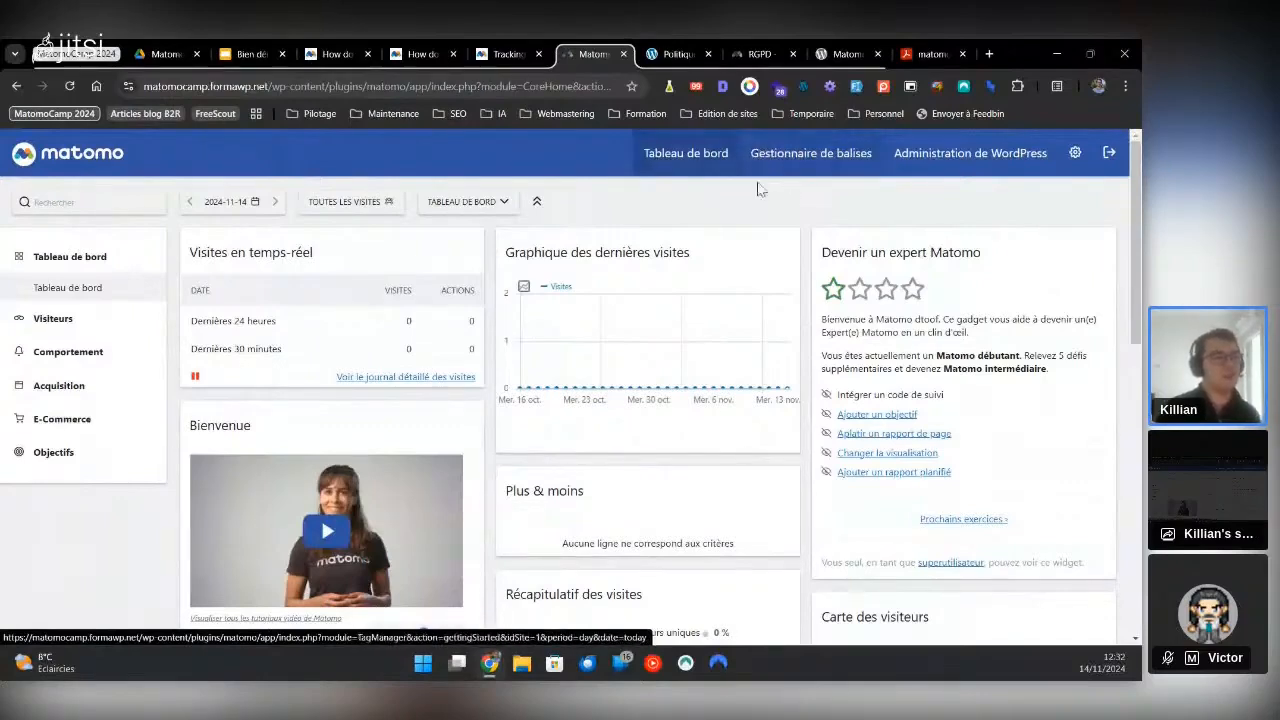
pyautogui.click(748, 59)
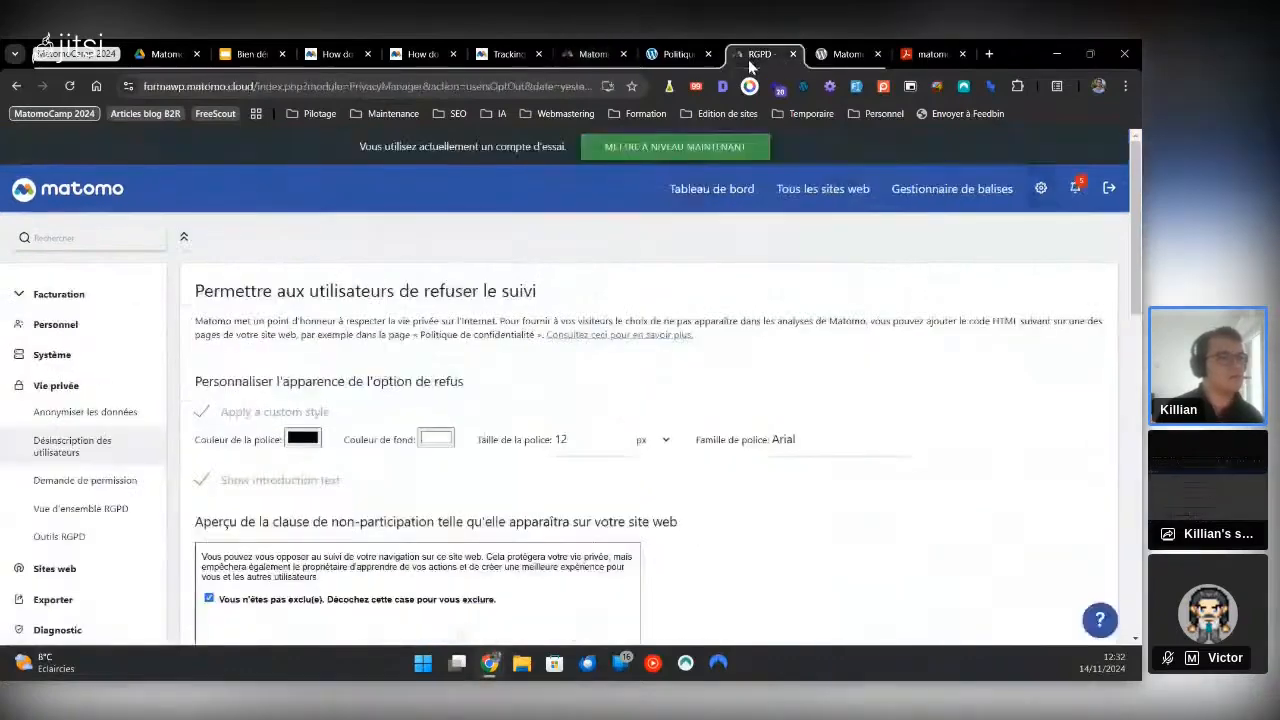
pyautogui.click(794, 192)
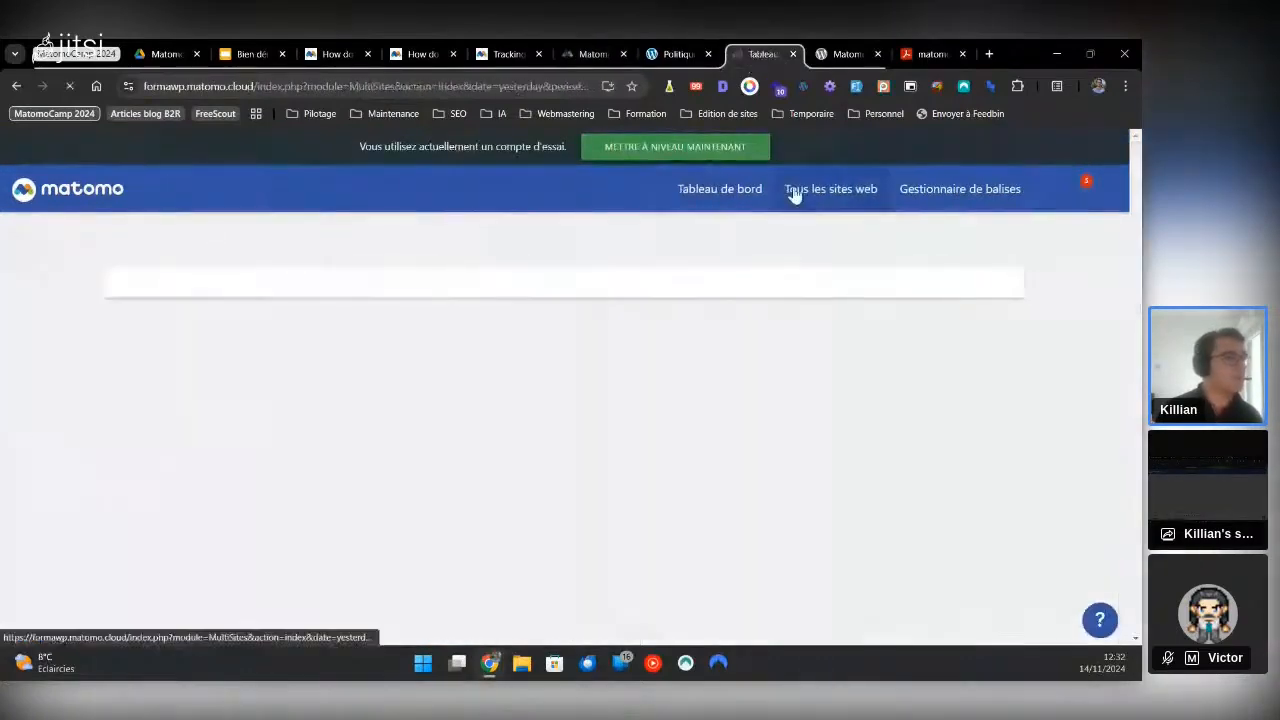
pyautogui.click(166, 402)
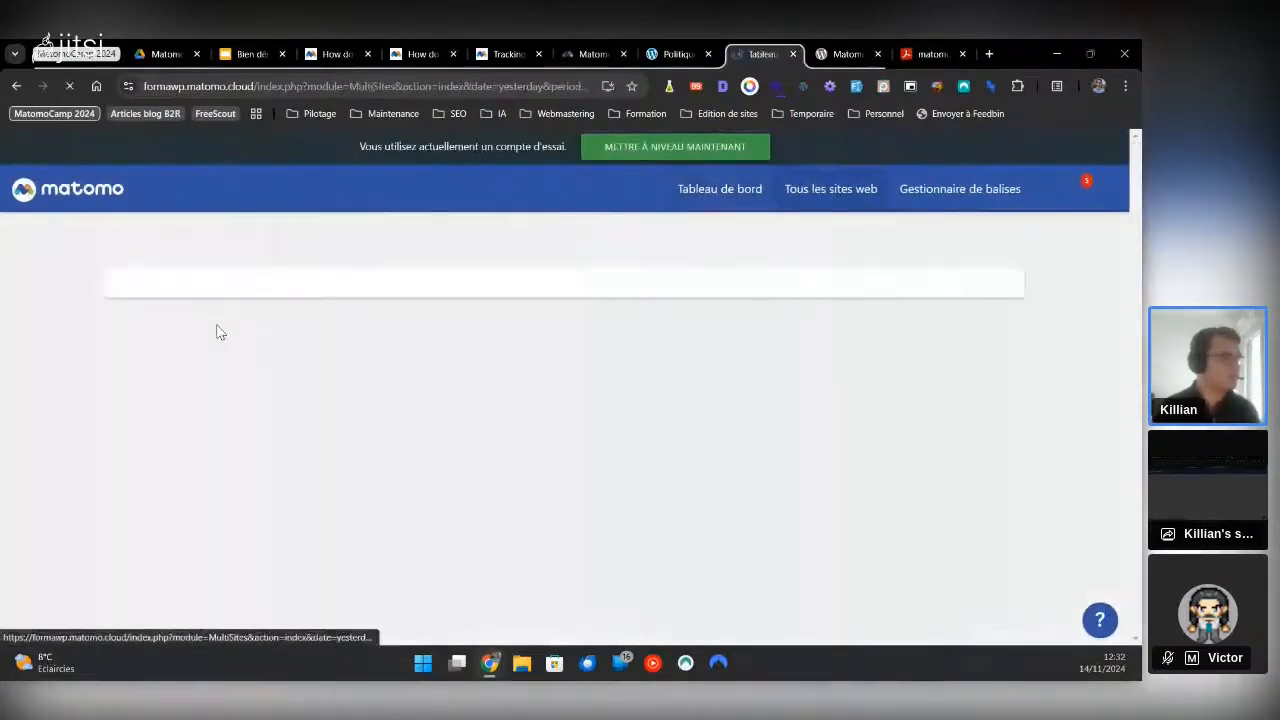
pyautogui.click(167, 378)
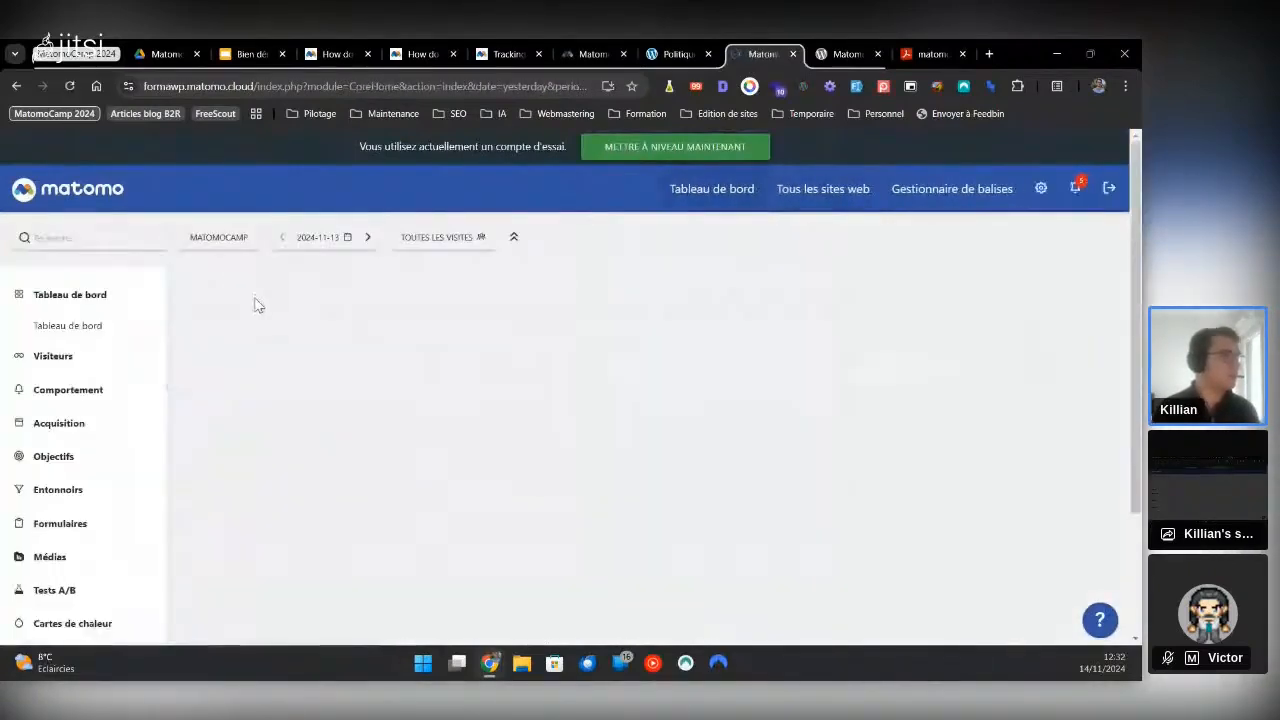
pyautogui.click(220, 237)
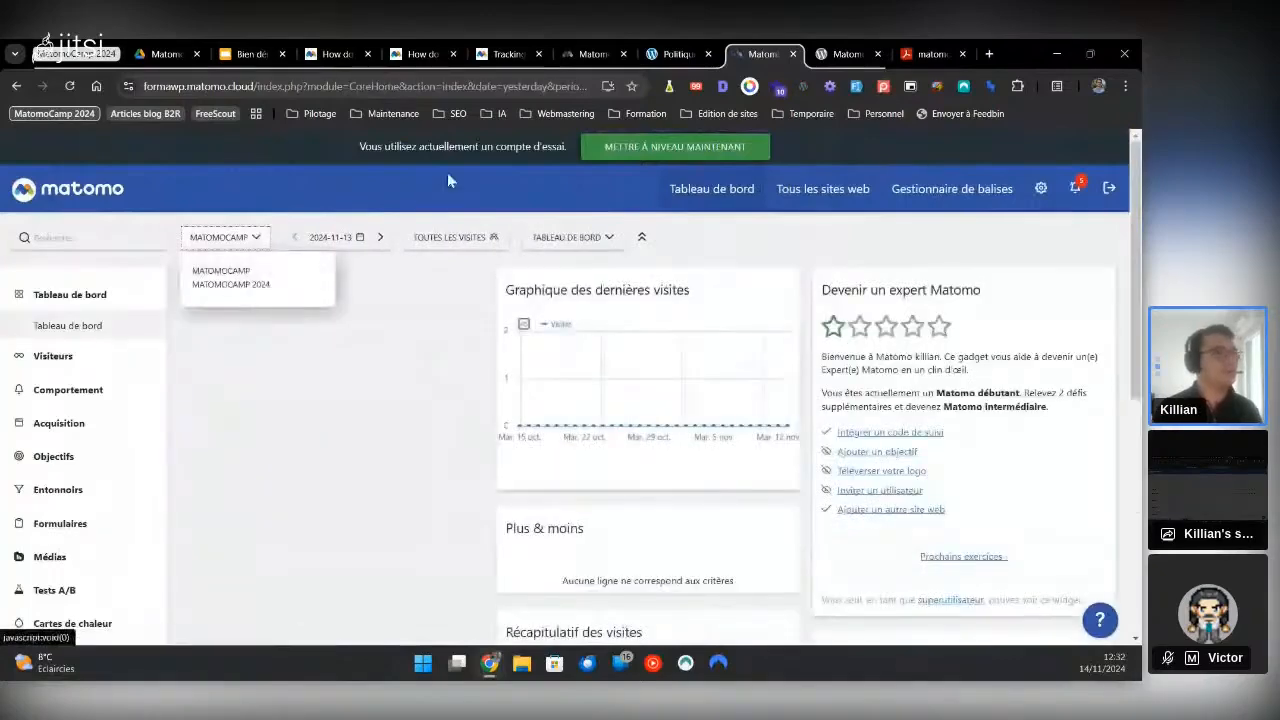
# Return to the WordPress-hosted Matomo dashboard and look through its widgets
pyautogui.click(670, 52)
pyautogui.click(585, 47)
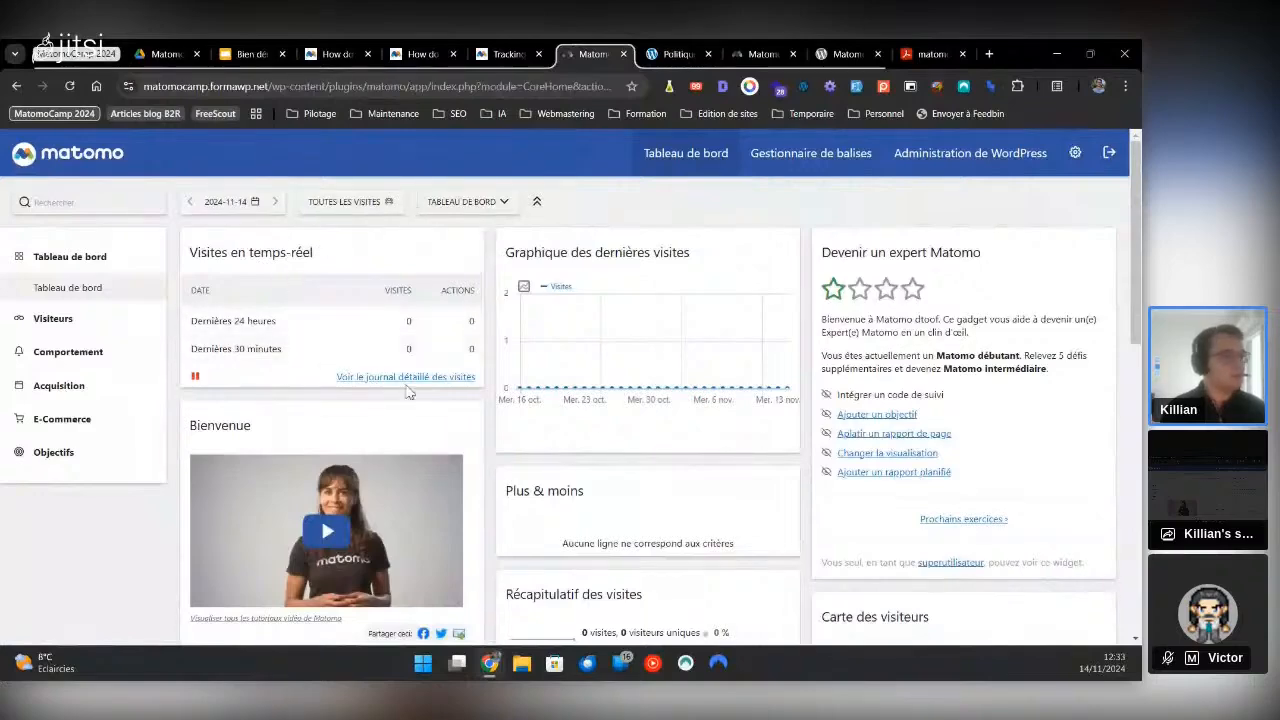
pyautogui.scroll(-1, 562, 402)
pyautogui.scroll(-5, 506, 356)
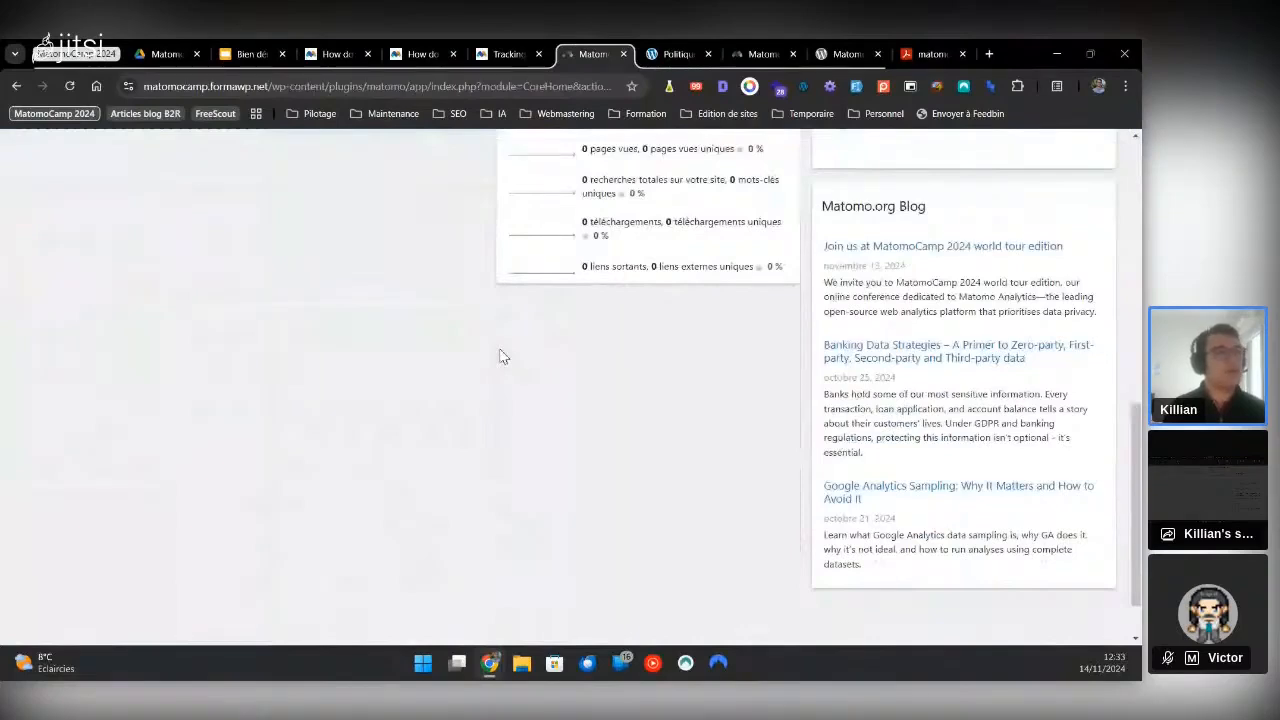
pyautogui.scroll(8, 503, 356)
# Open the administration settings of both the WordPress-hosted Matomo and Matomo Cloud, and expand the Système section in the Cloud version
pyautogui.click(1075, 155)
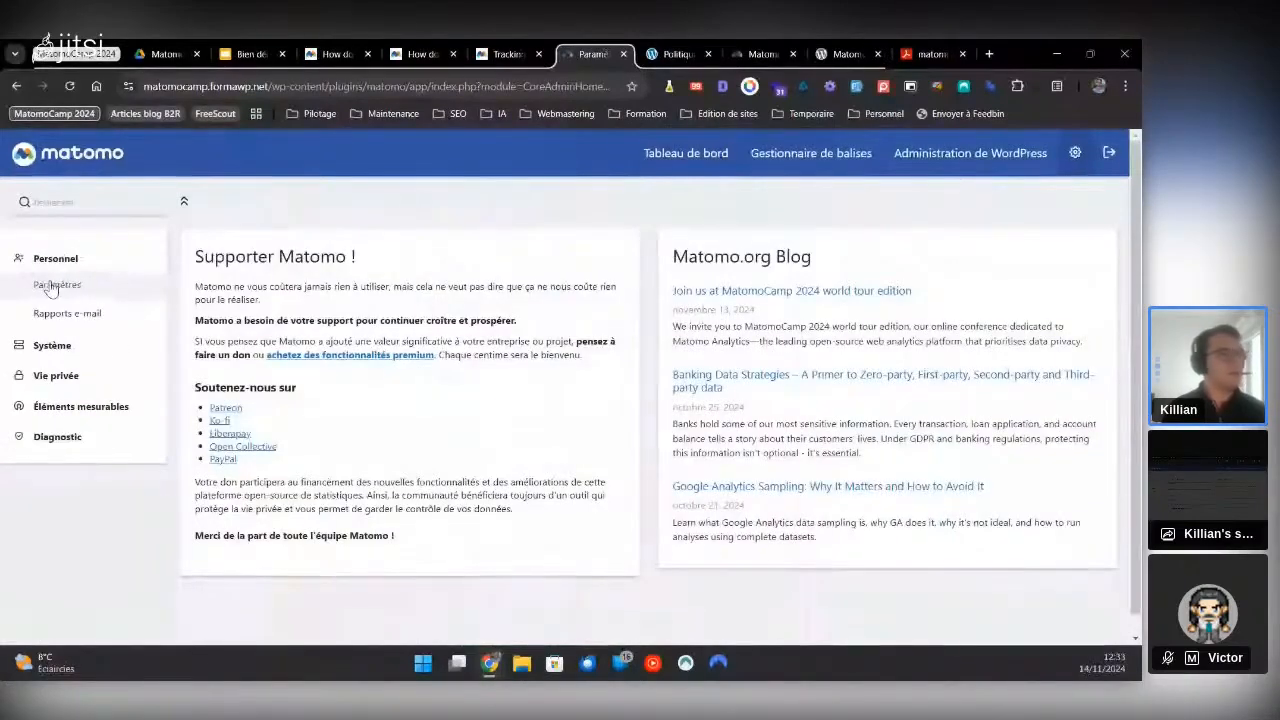
pyautogui.click(752, 55)
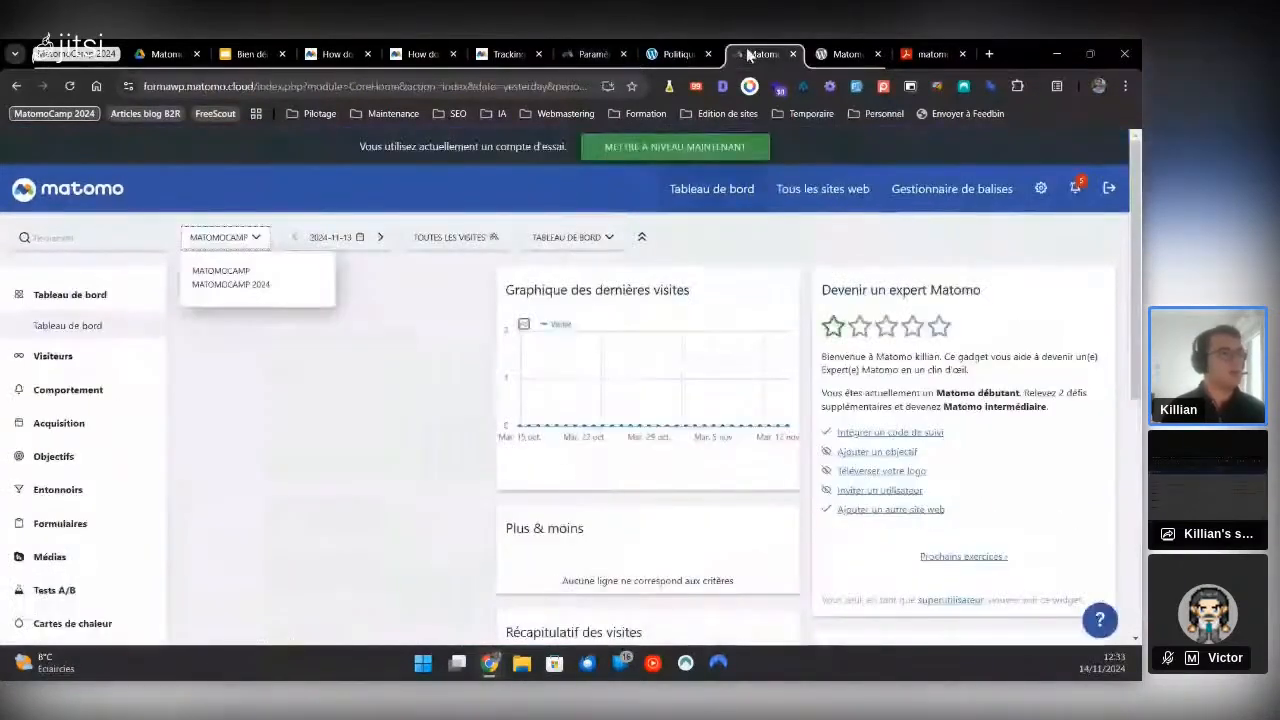
pyautogui.click(1043, 192)
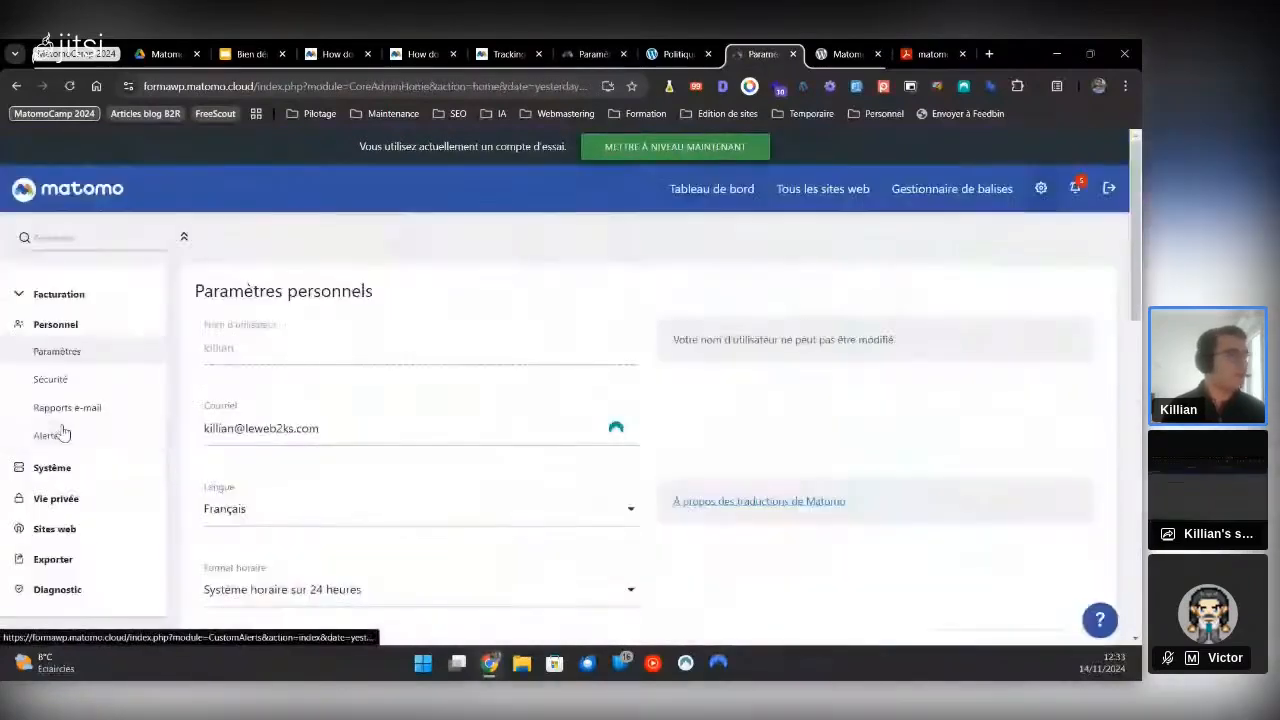
pyautogui.click(52, 467)
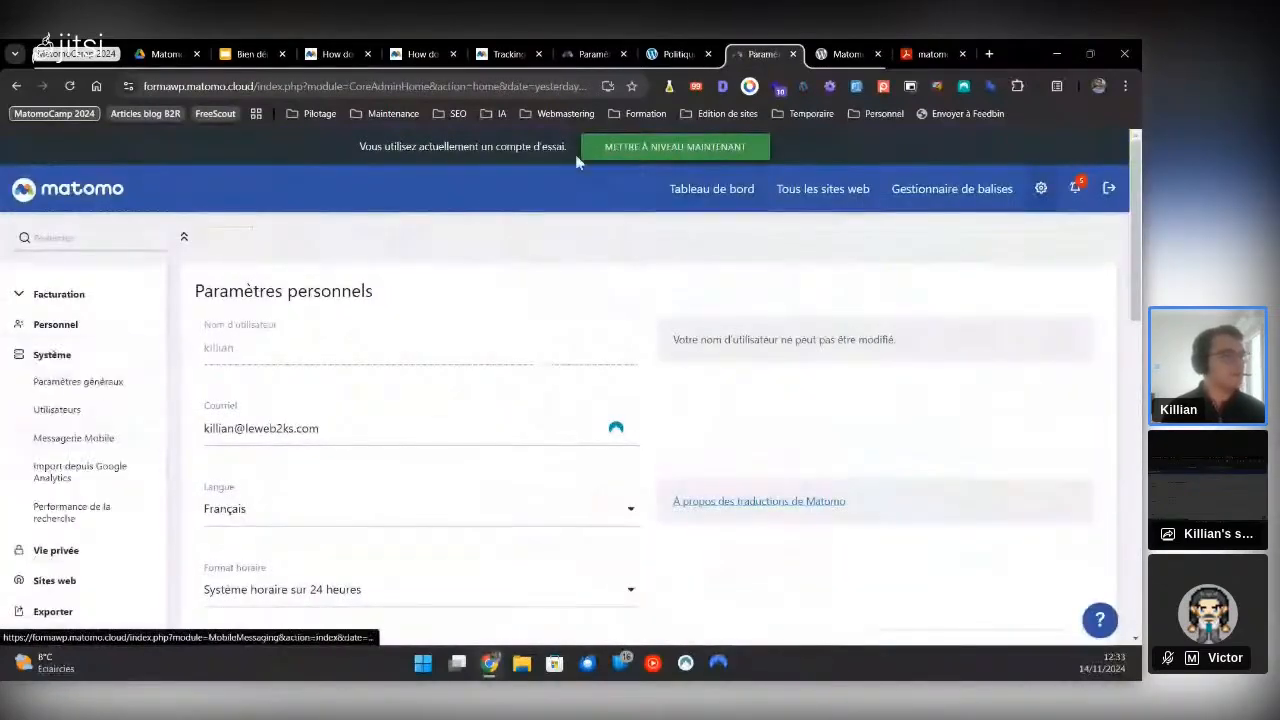
# Return to the WordPress-hosted Matomo administration and show the options in its Système and Vie privée sections
pyautogui.click(680, 54)
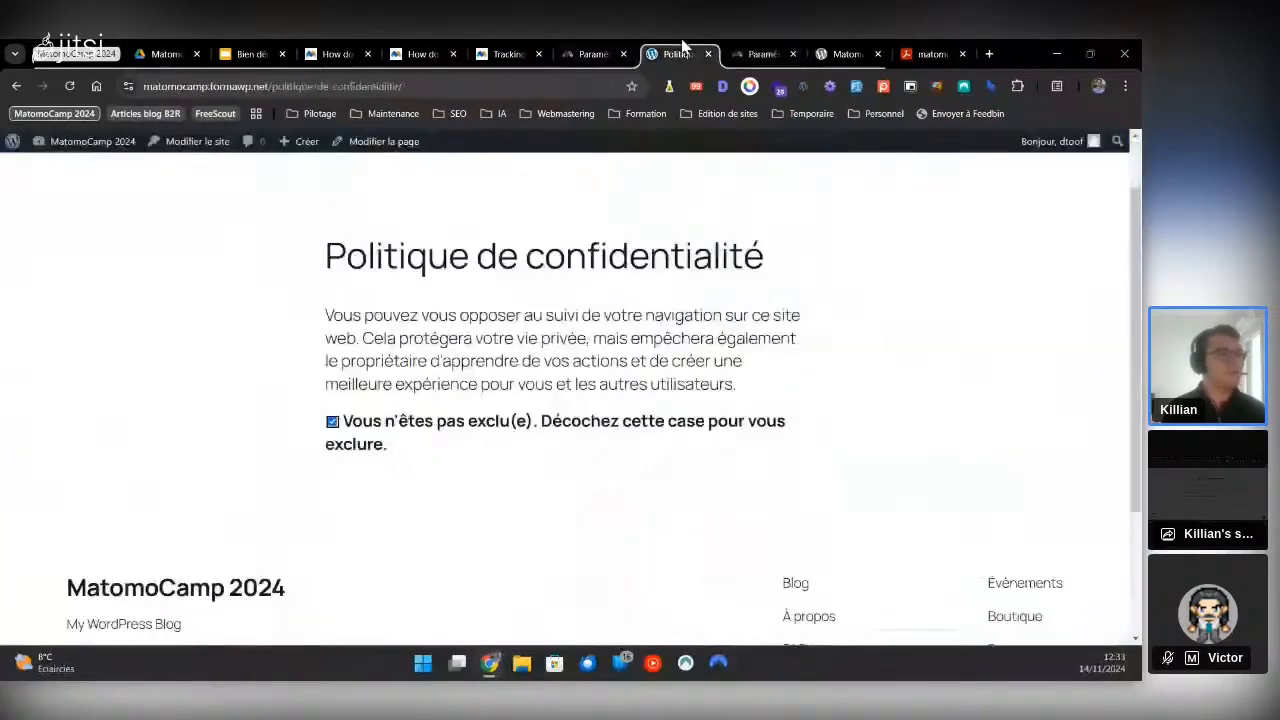
pyautogui.click(600, 52)
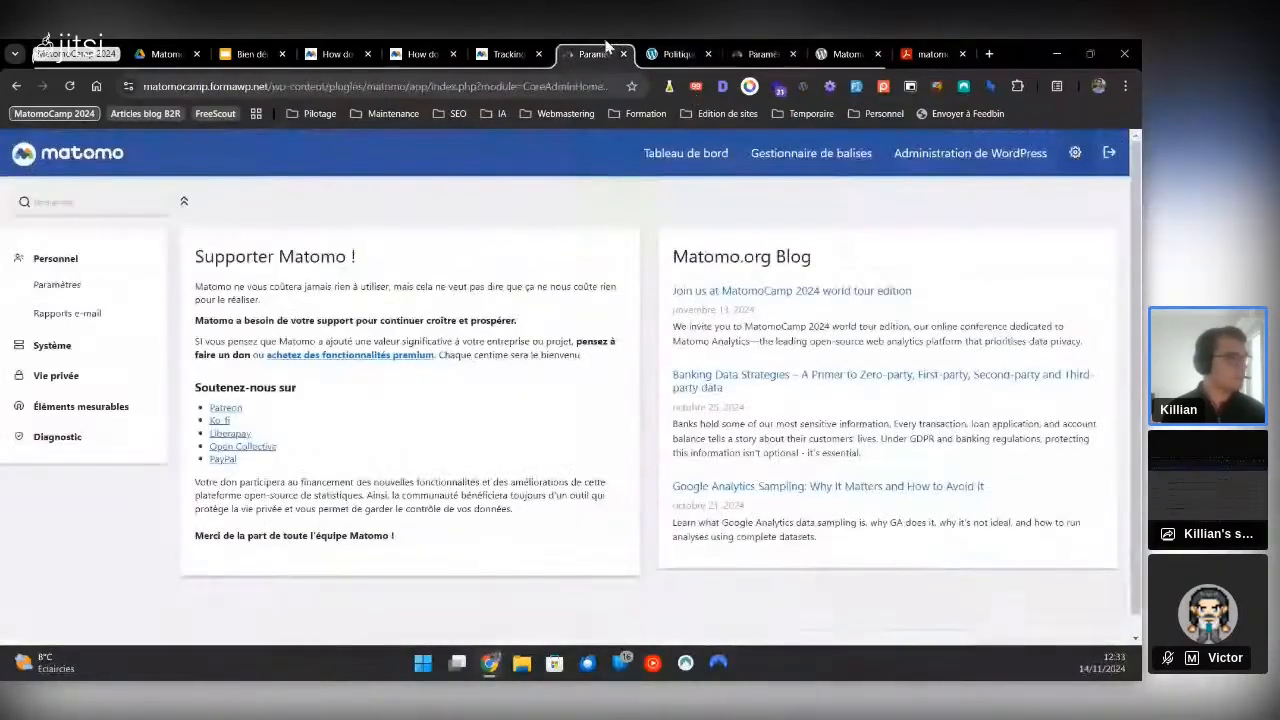
pyautogui.click(70, 377)
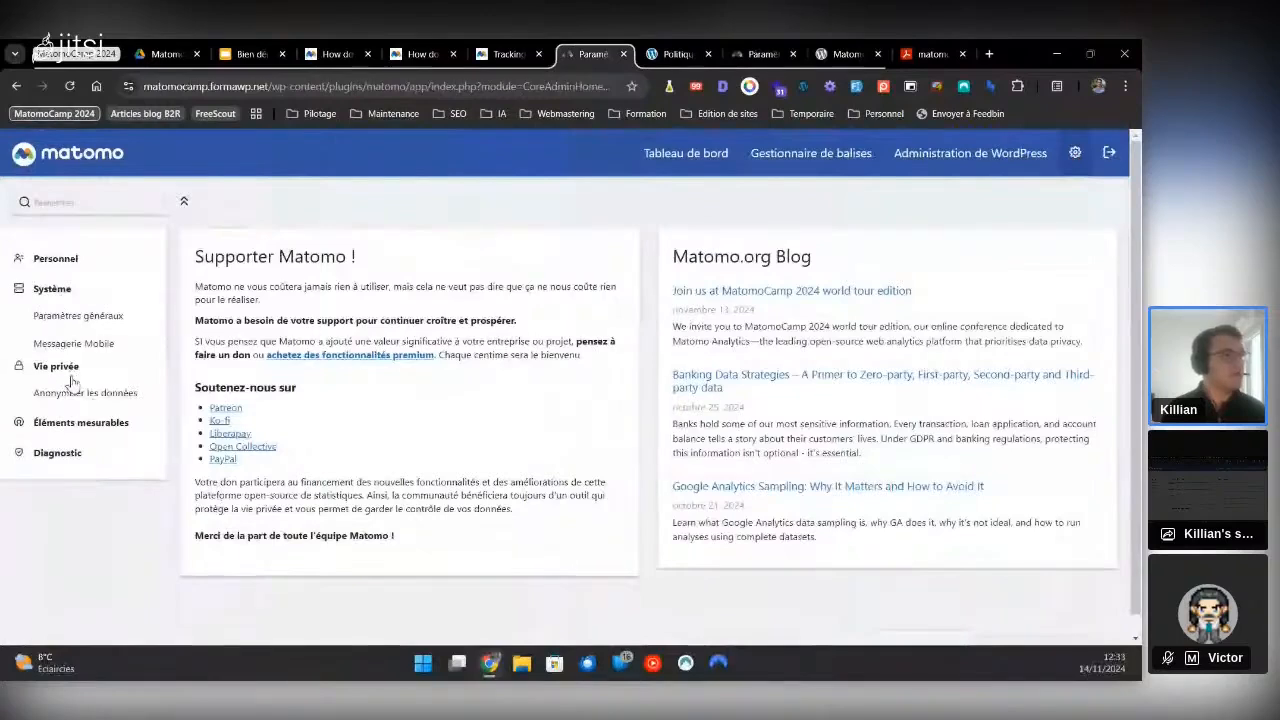
# Return from the WordPress-hosted Matomo to the WordPress administration and look through the Matomo Analytics Résumé page
pyautogui.click(70, 372)
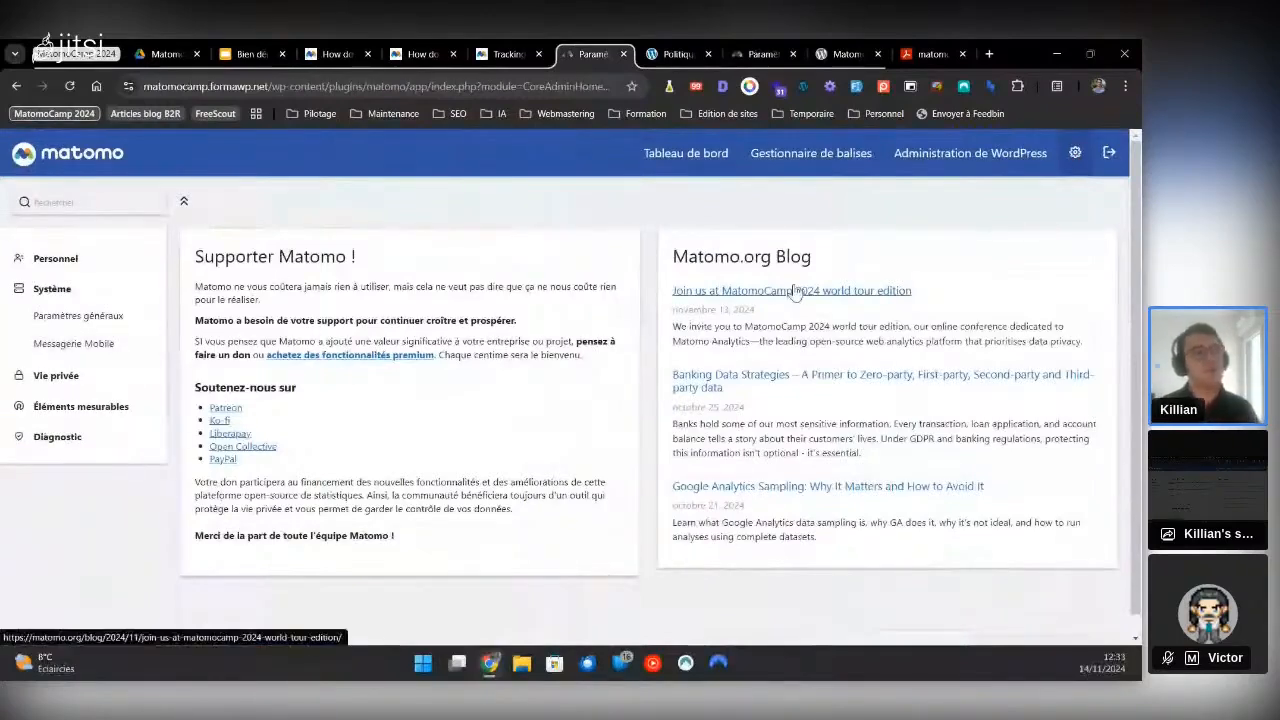
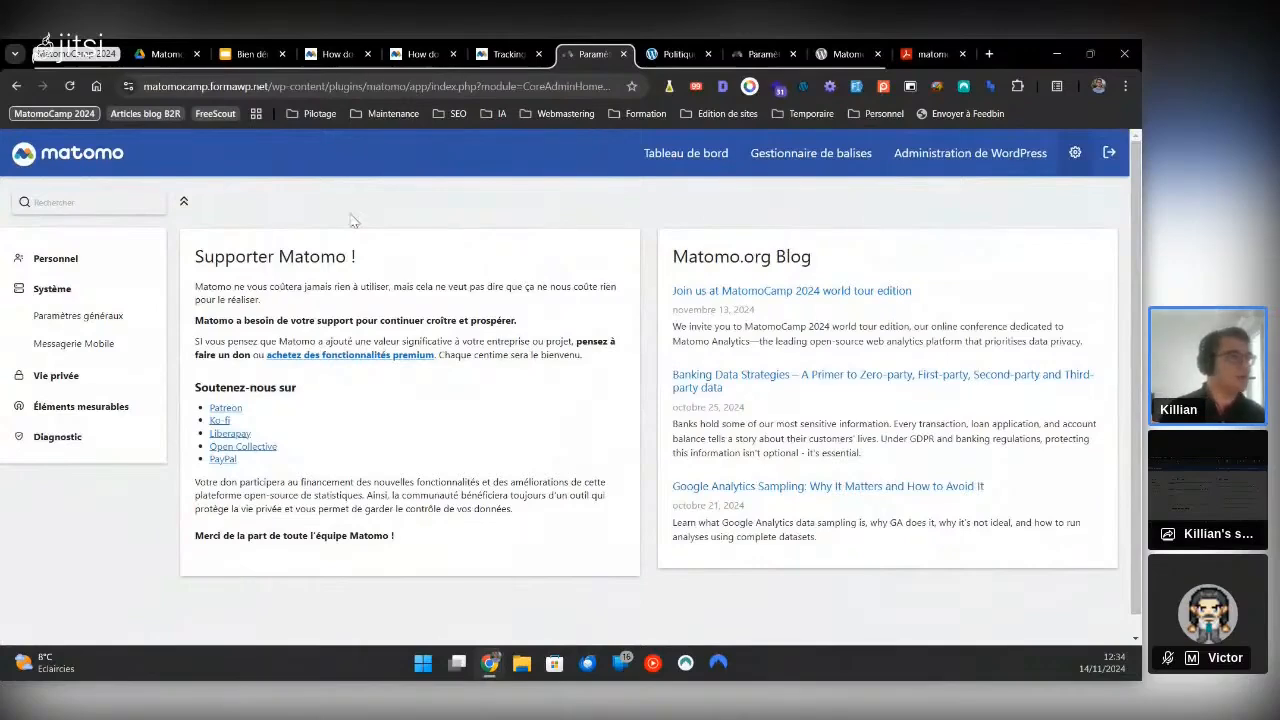
pyautogui.click(686, 153)
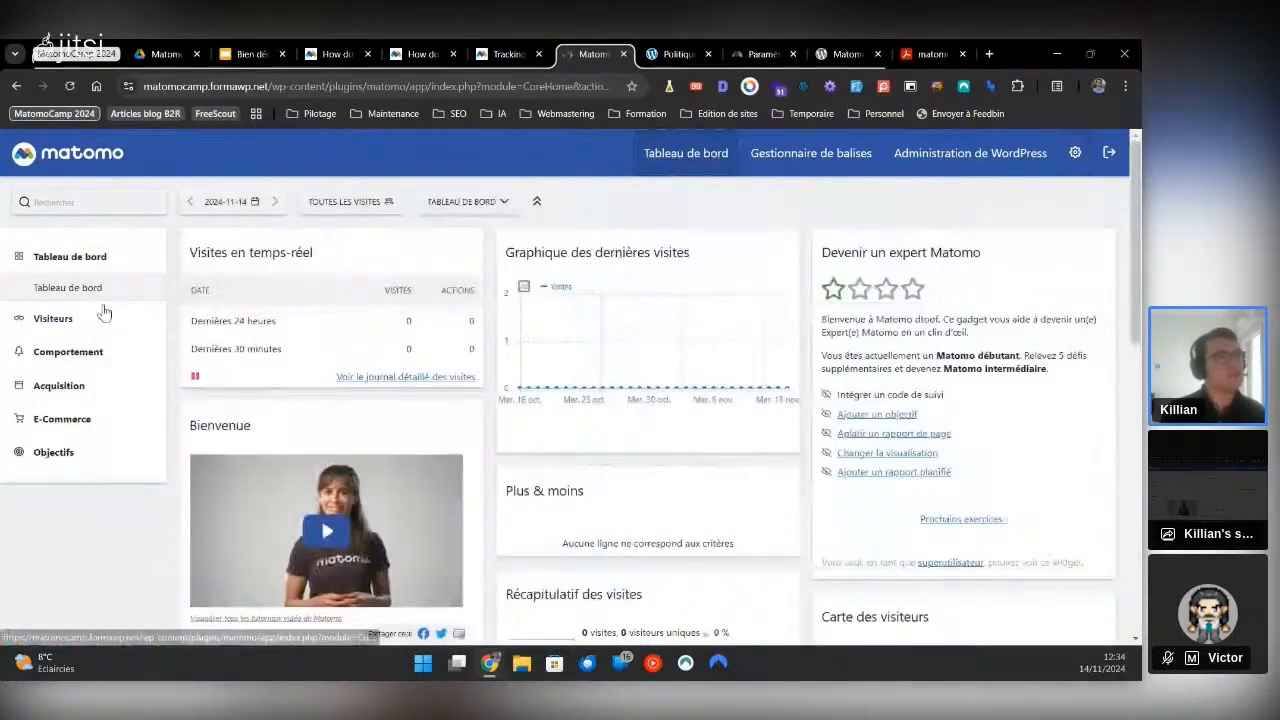
pyautogui.click(970, 153)
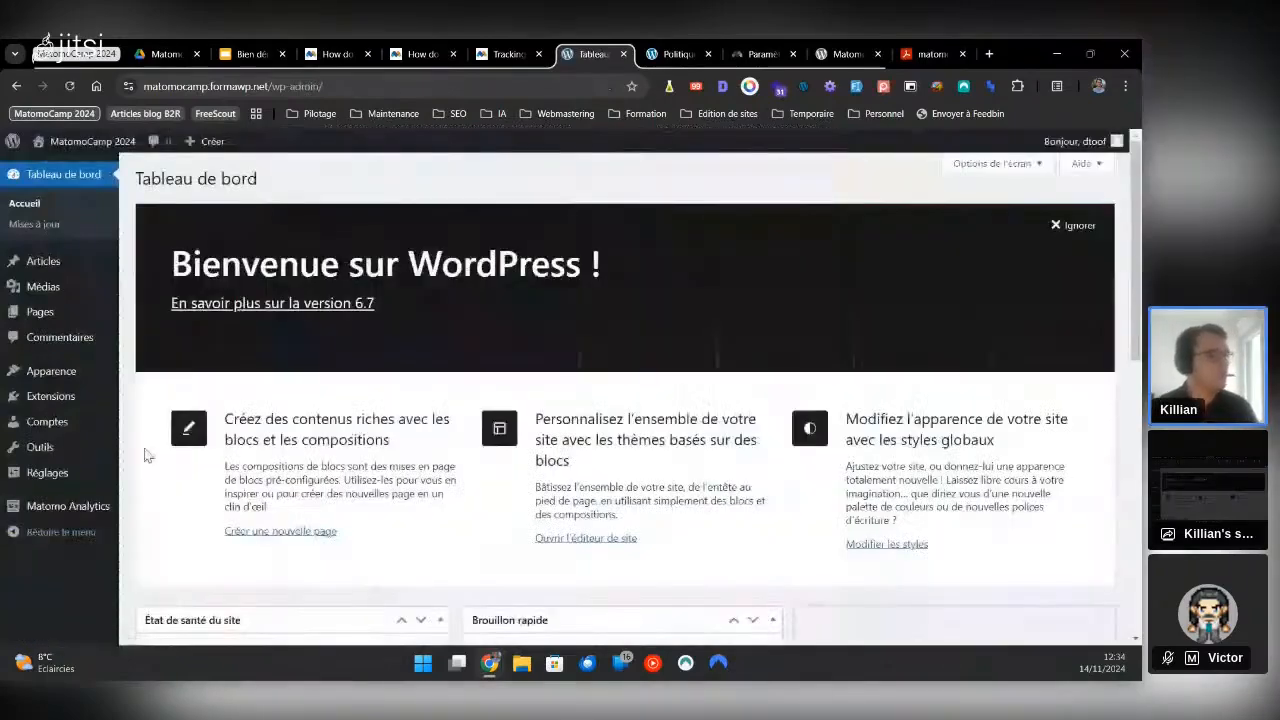
pyautogui.moveTo(70, 506)
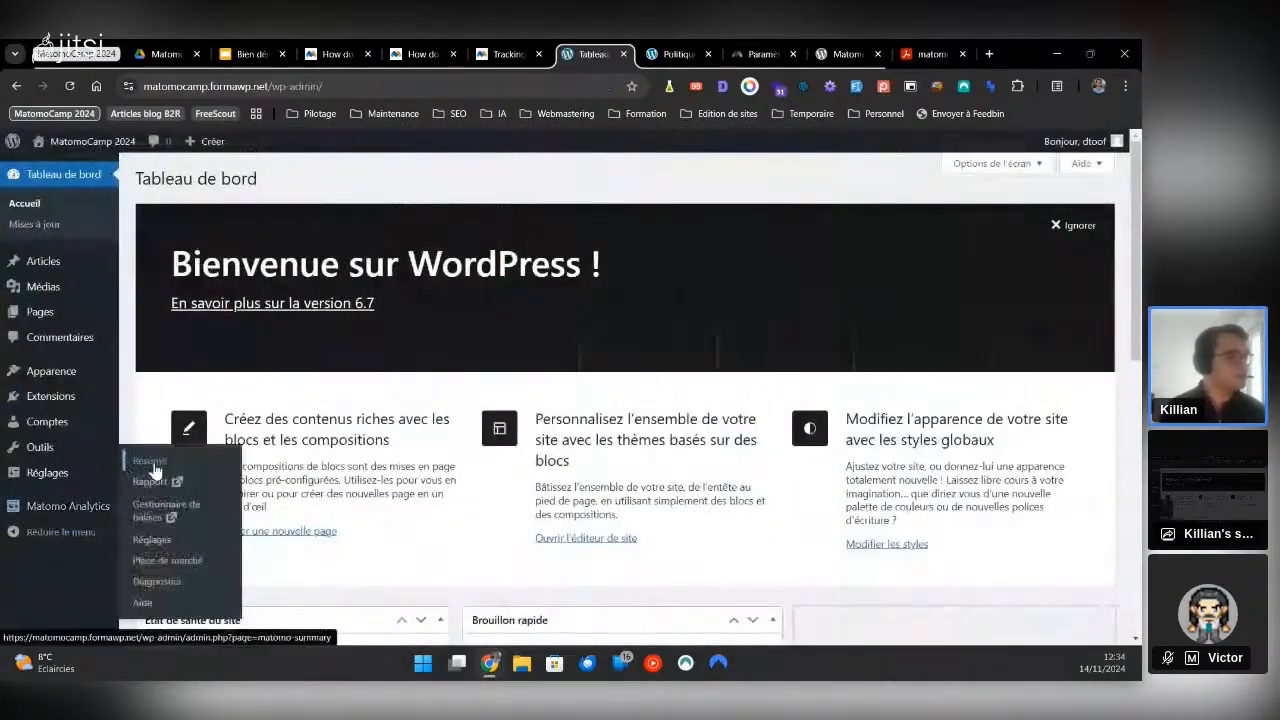
pyautogui.click(152, 465)
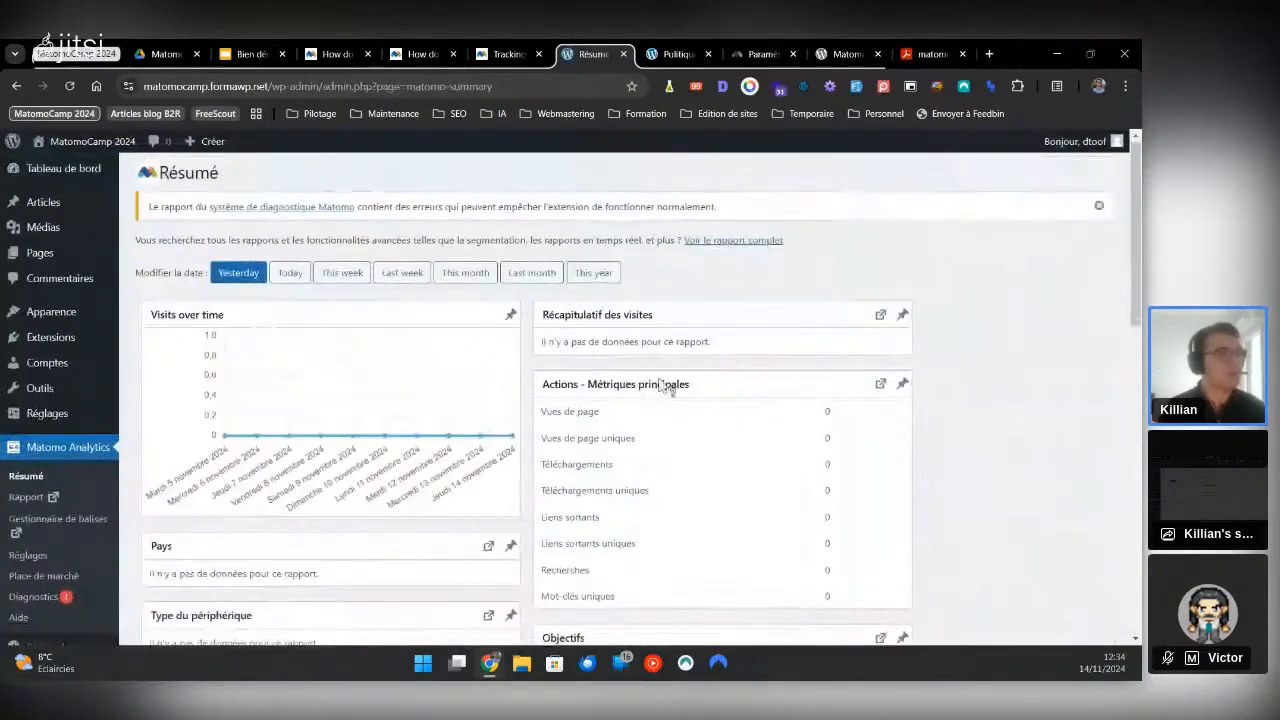
pyautogui.scroll(-15, 320, 480)
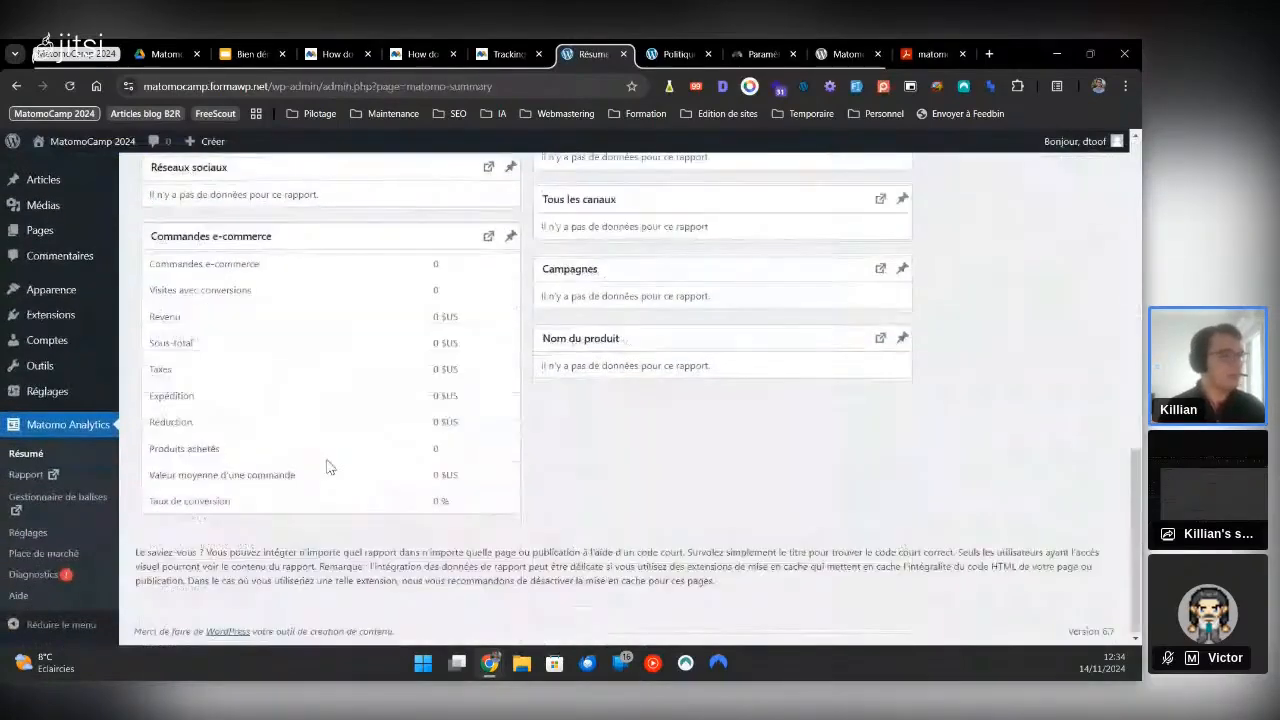
pyautogui.scroll(1, 287, 478)
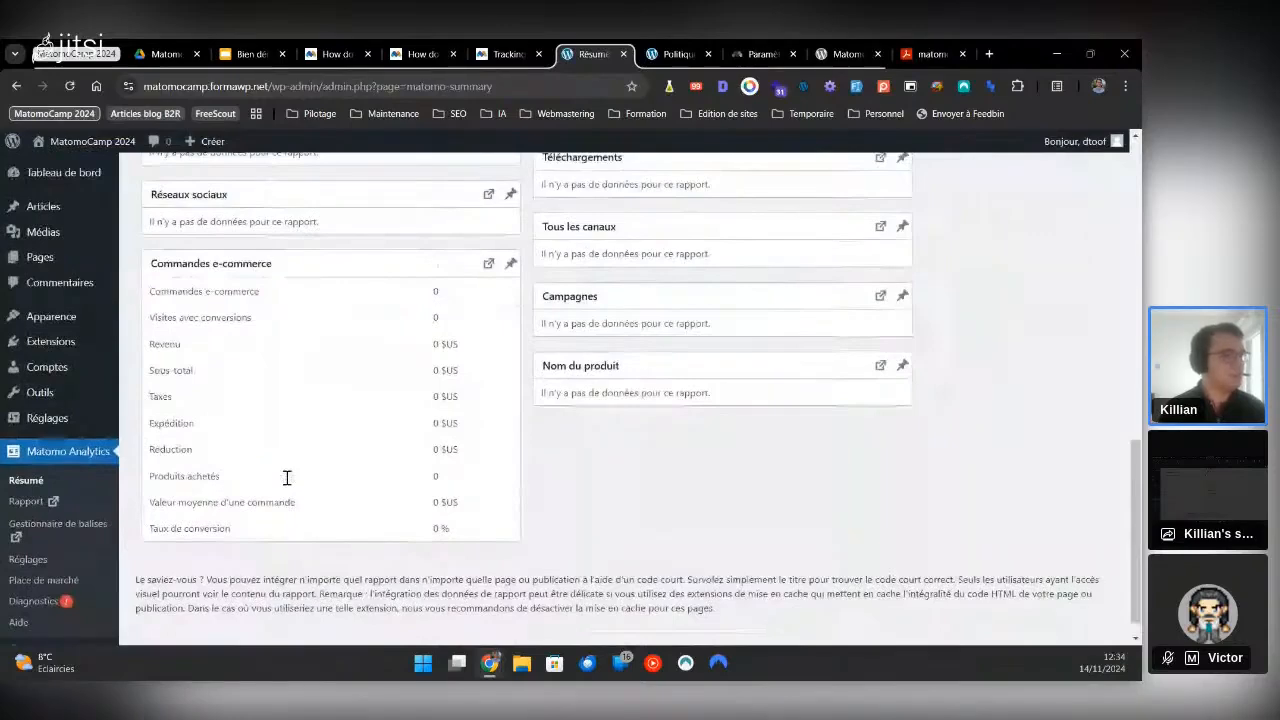
pyautogui.scroll(15, 287, 478)
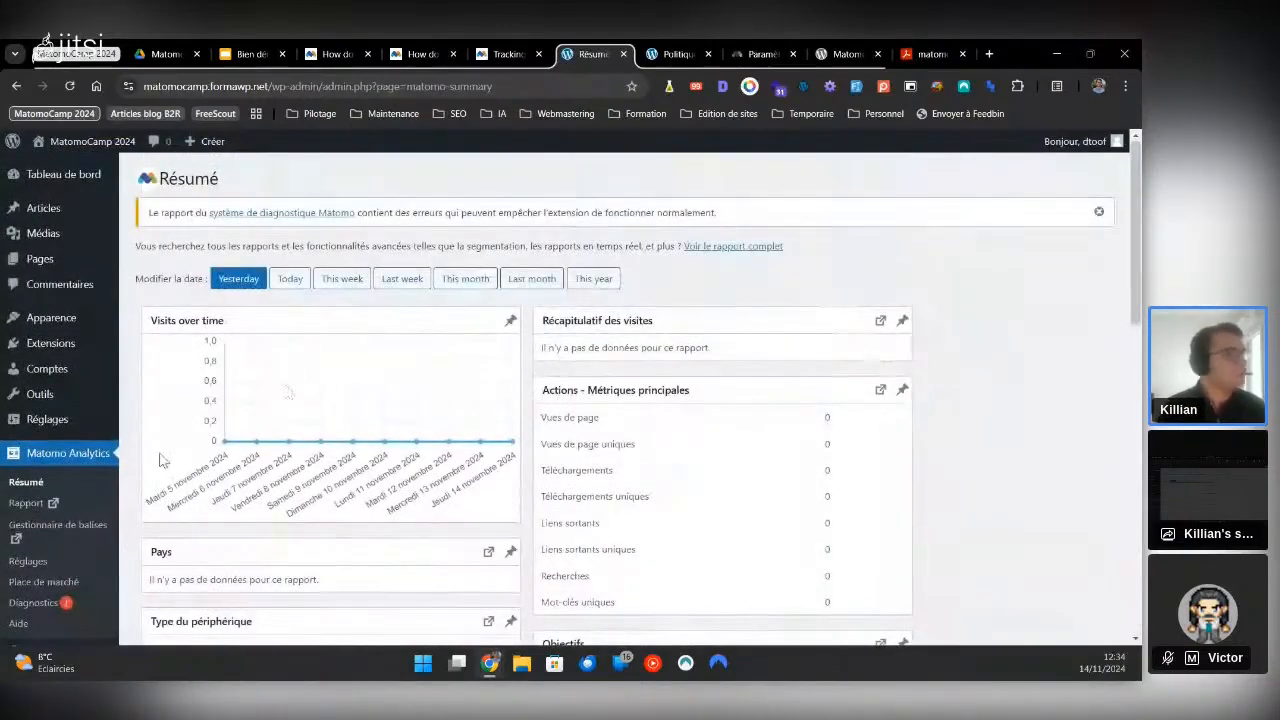
pyautogui.click(252, 58)
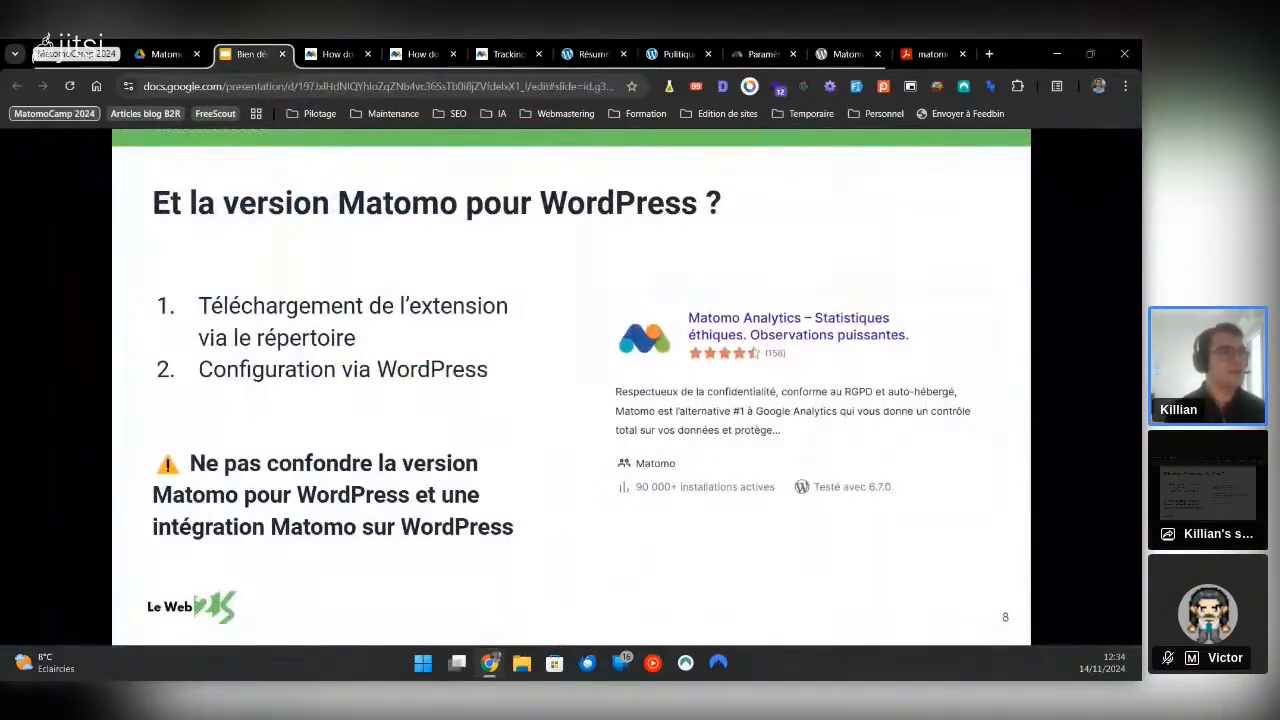
pyautogui.click(760, 53)
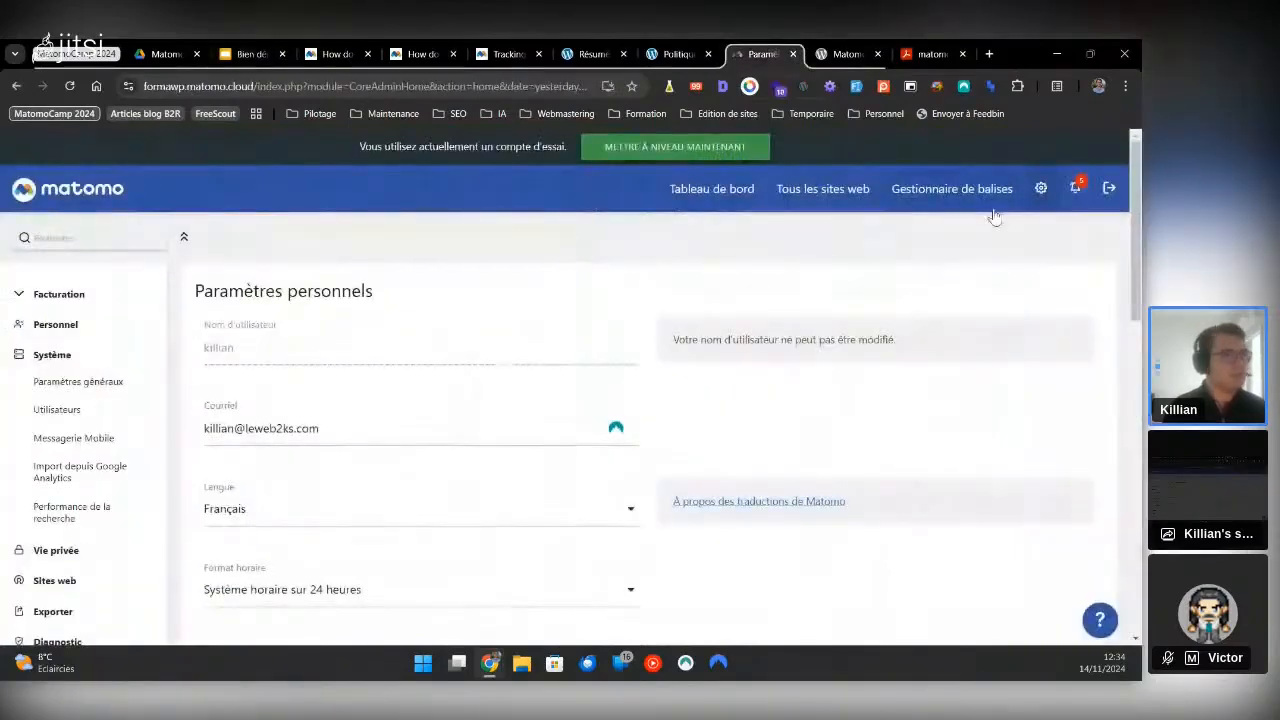
pyautogui.click(677, 54)
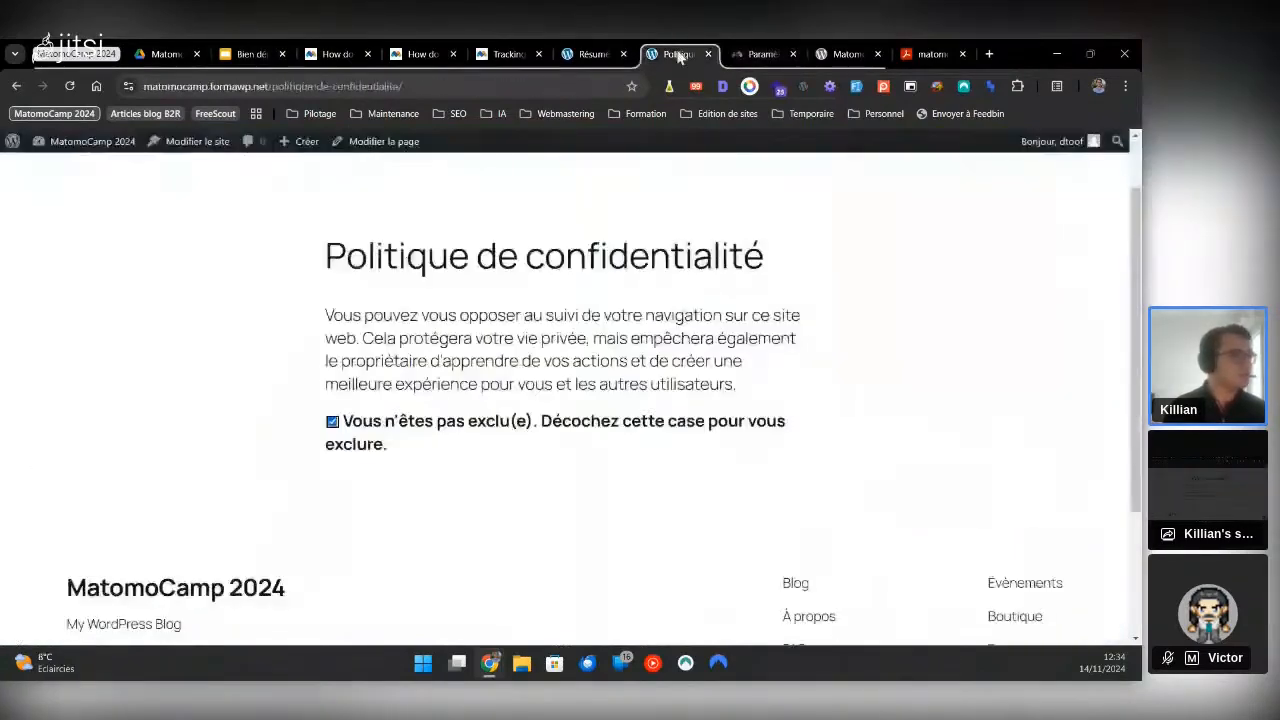
pyautogui.click(586, 52)
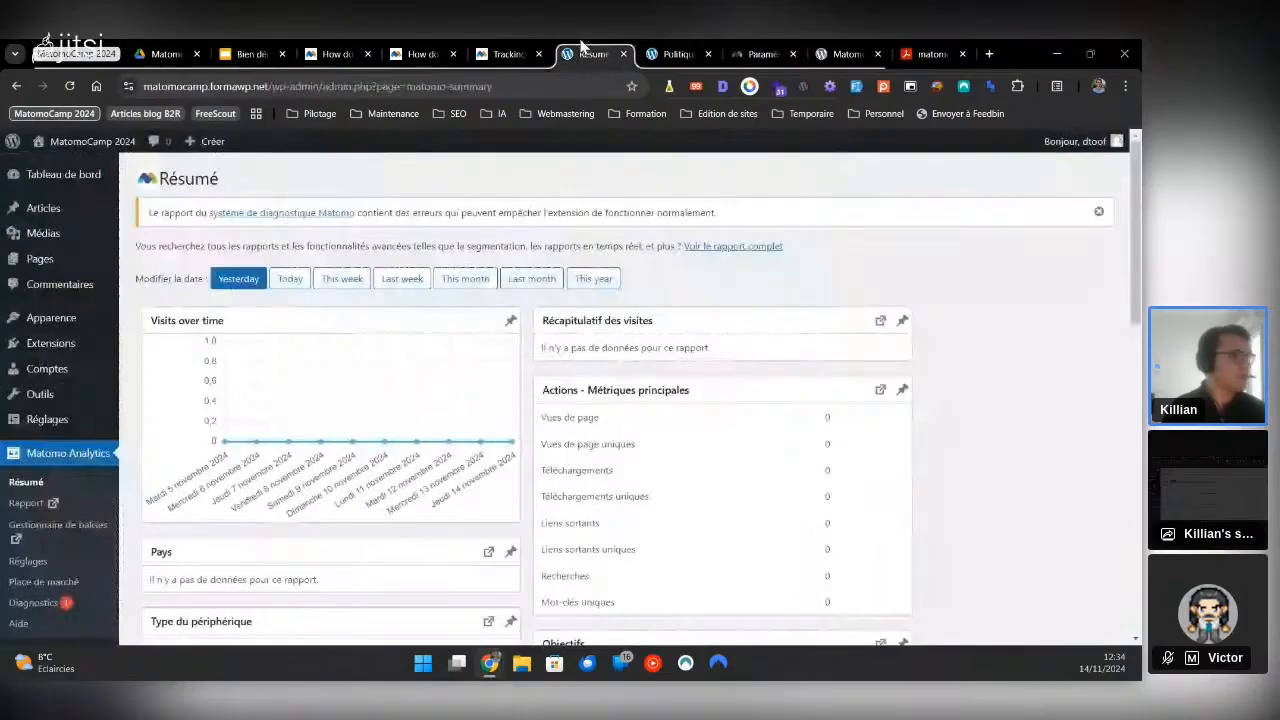
# Open the Anonymiser les données settings of the full WordPress-hosted Matomo and choose Oui for using anonymised IP addresses to enrich visits
pyautogui.click(733, 246)
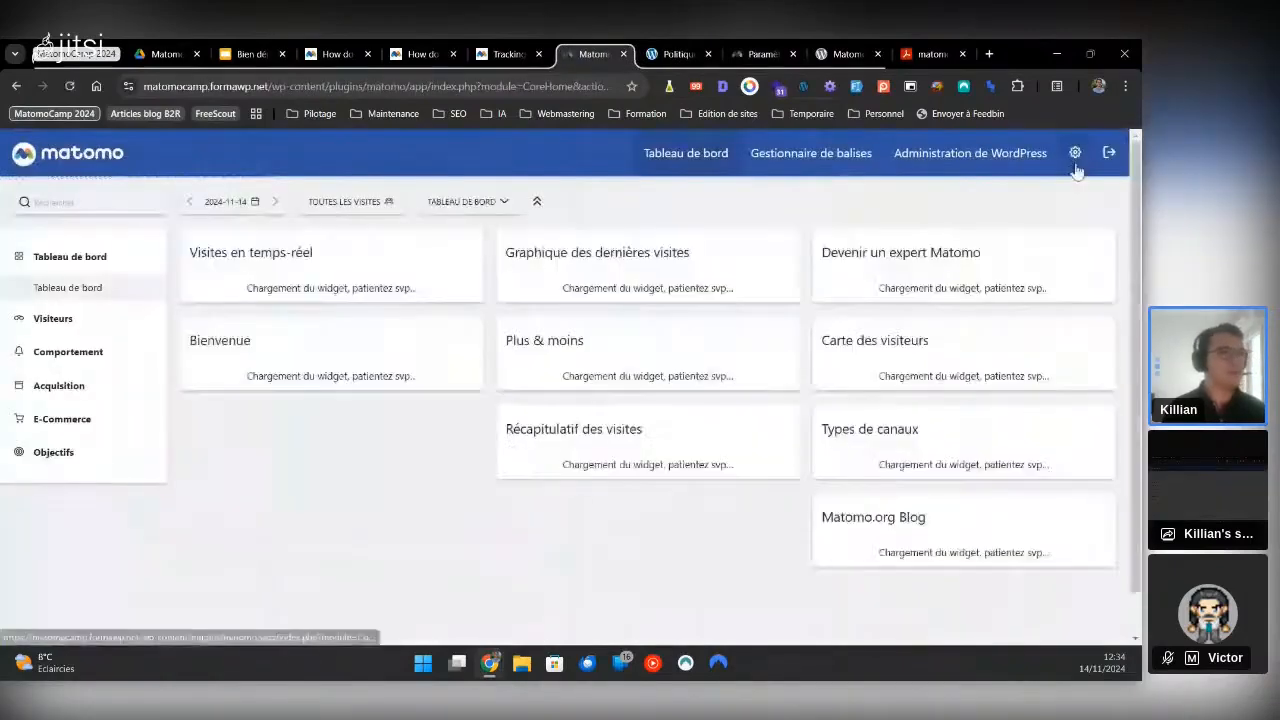
pyautogui.click(1075, 155)
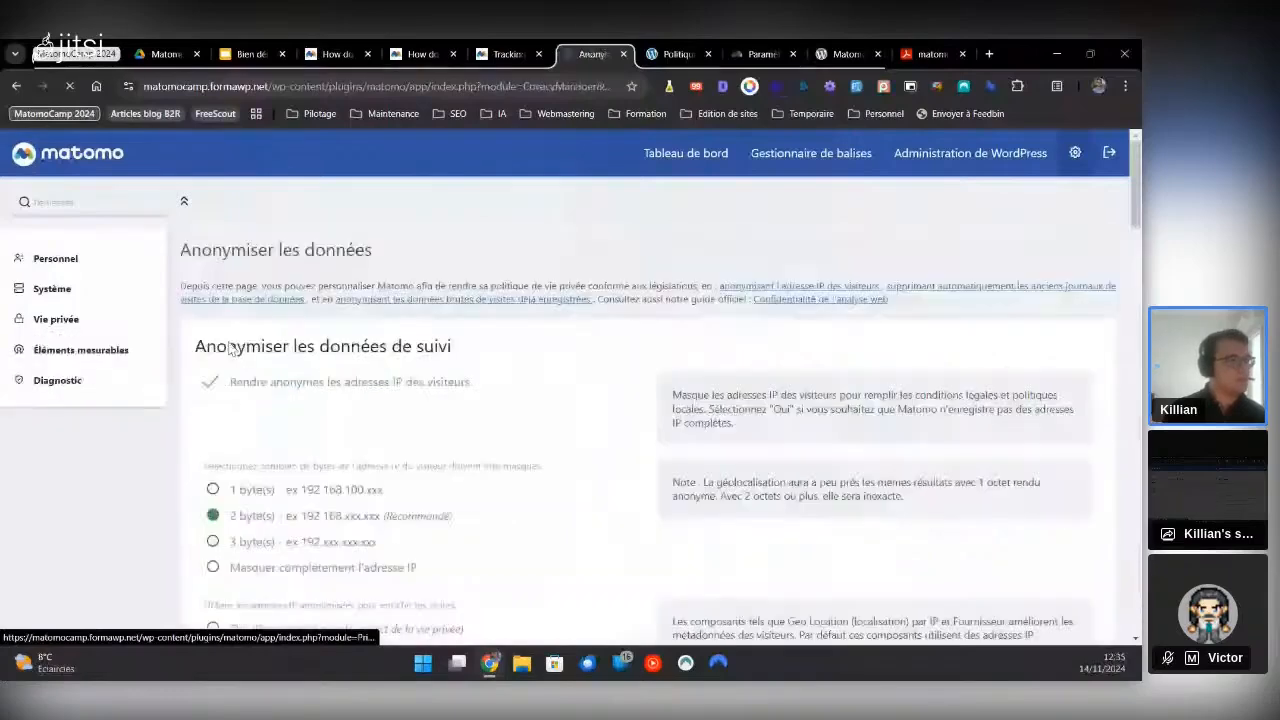
pyautogui.scroll(-2, 272, 343)
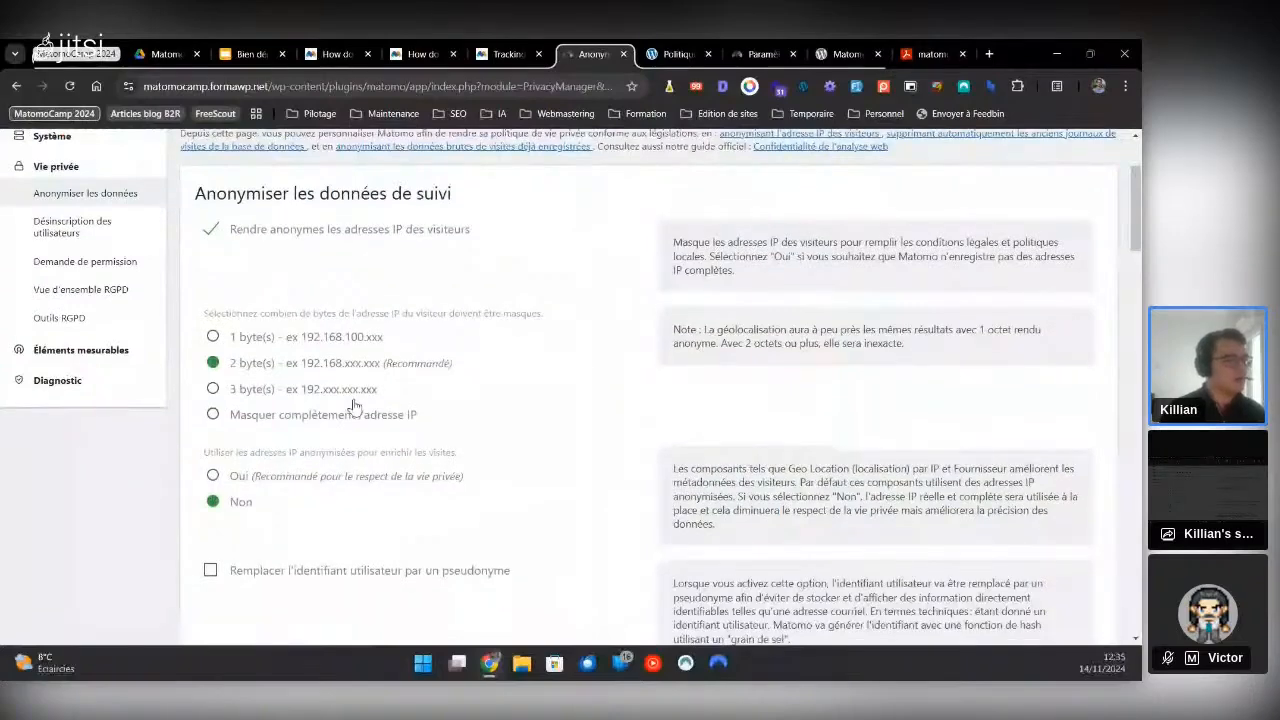
pyautogui.scroll(-2, 355, 407)
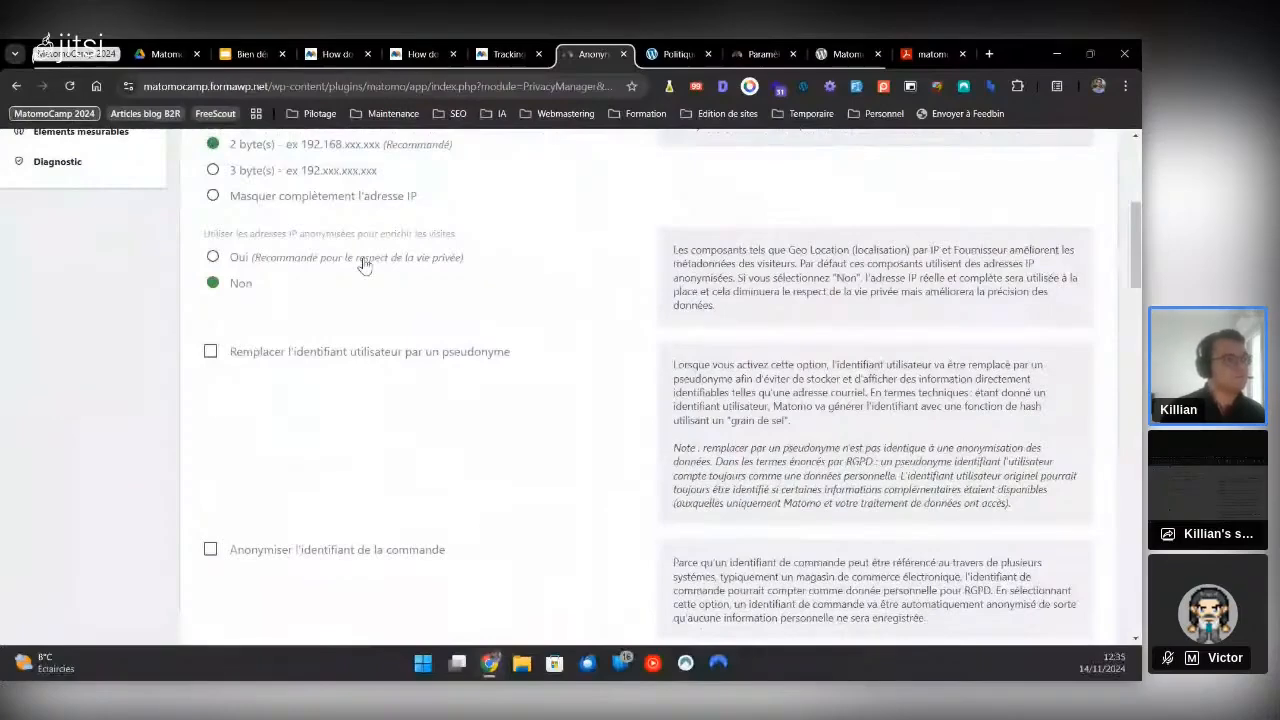
pyautogui.click(262, 257)
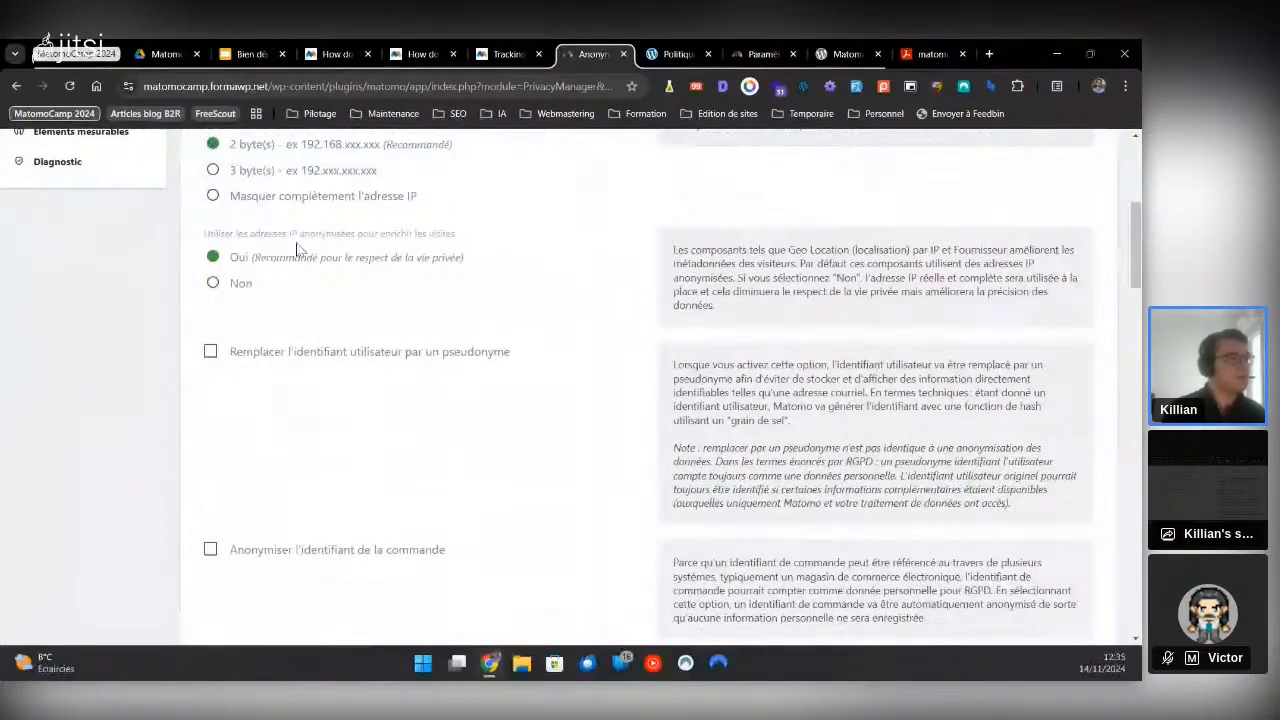
# Examine the remaining options for anonymising tracking data, deleting old raw data and reports, and anonymising already recorded visits
pyautogui.scroll(-1, 266, 435)
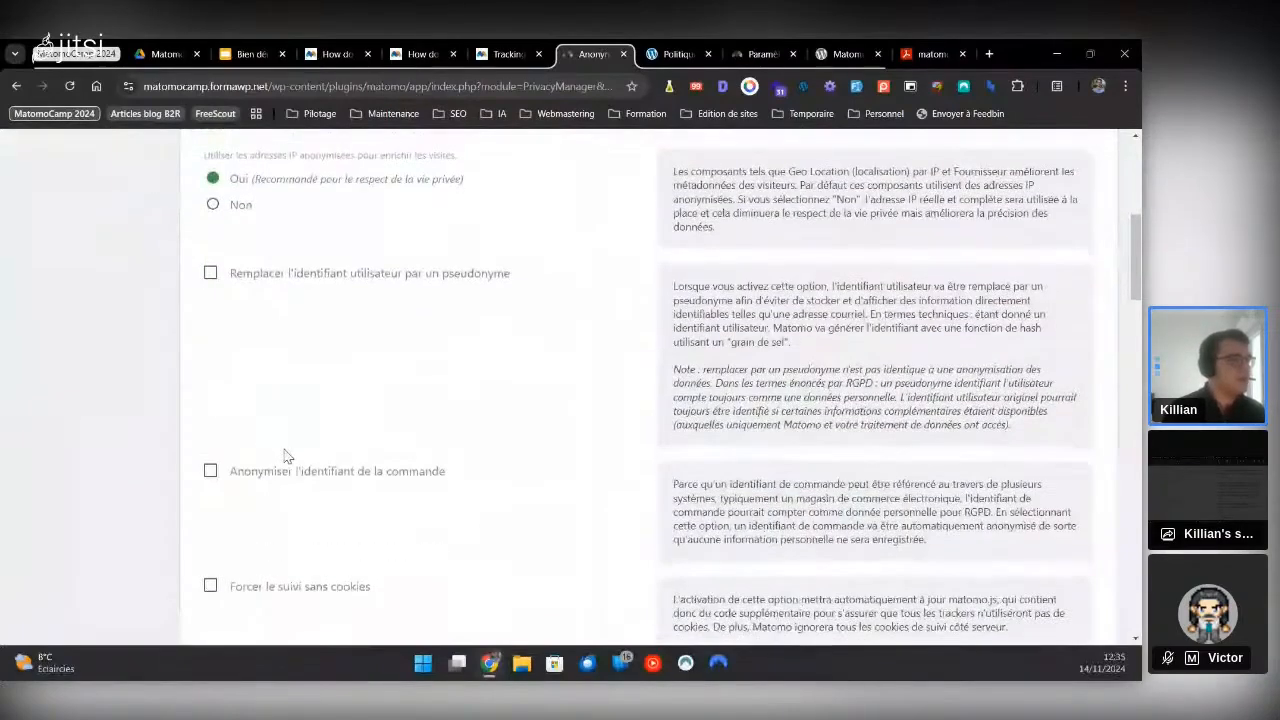
pyautogui.scroll(-2, 290, 458)
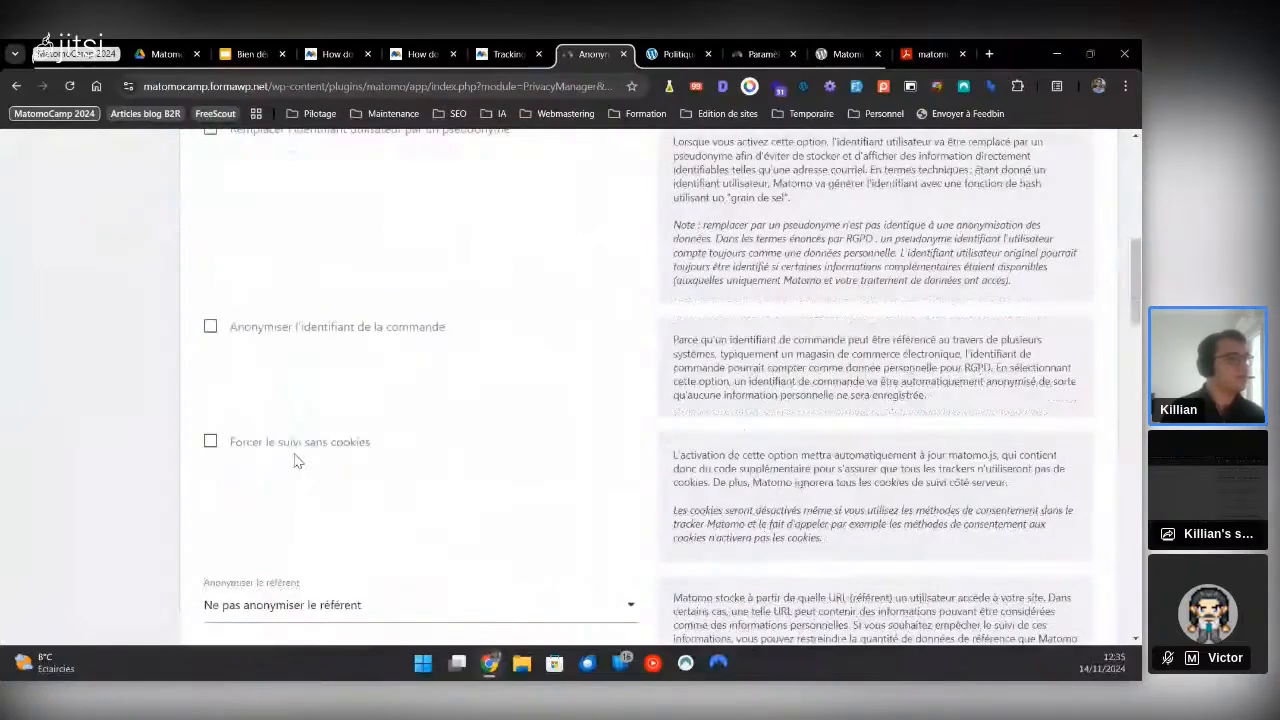
pyautogui.scroll(2, 292, 458)
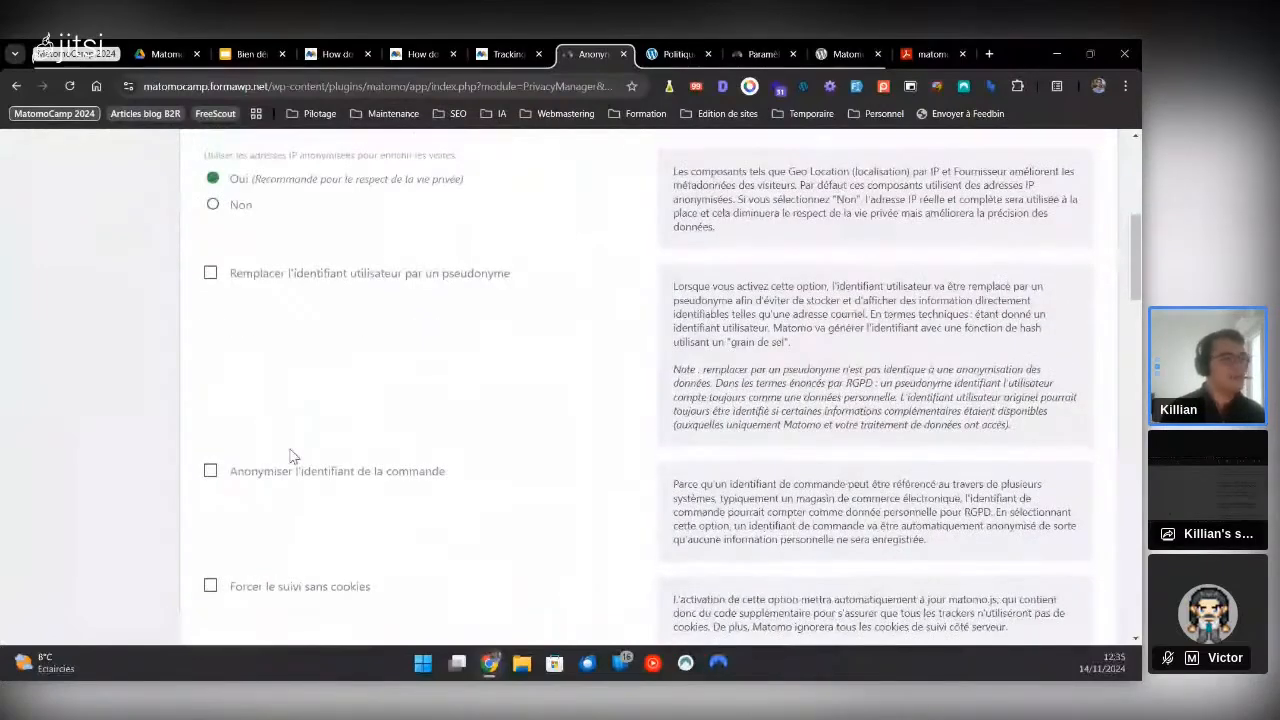
pyautogui.scroll(-4, 290, 458)
pyautogui.scroll(-5, 286, 358)
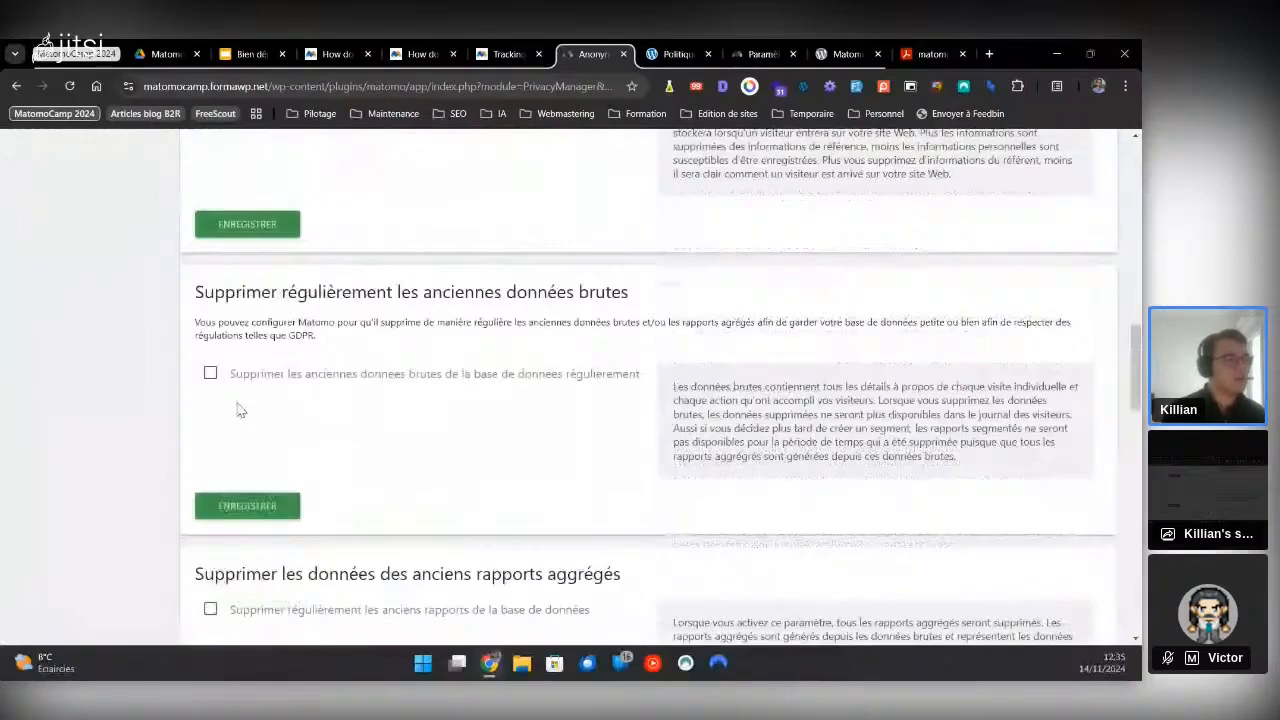
pyautogui.scroll(-1, 393, 417)
pyautogui.scroll(-6, 385, 435)
pyautogui.scroll(9, 390, 460)
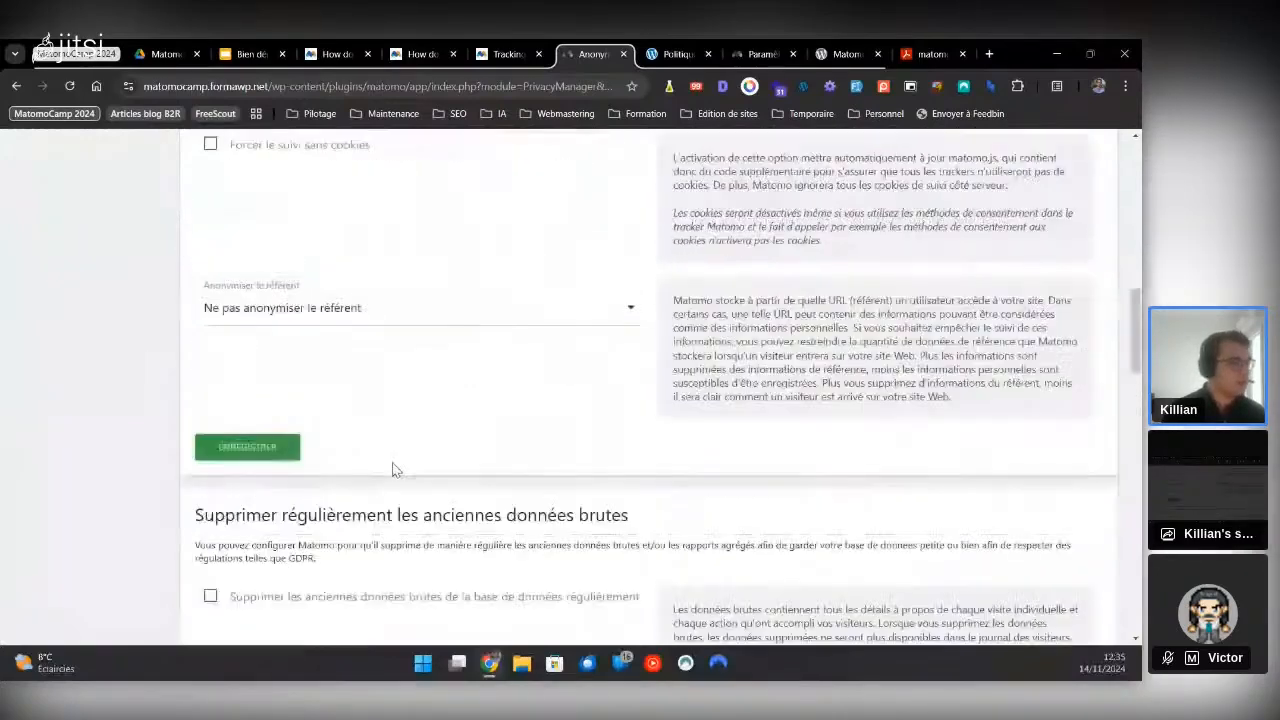
pyautogui.scroll(-1, 366, 465)
pyautogui.scroll(-10, 209, 434)
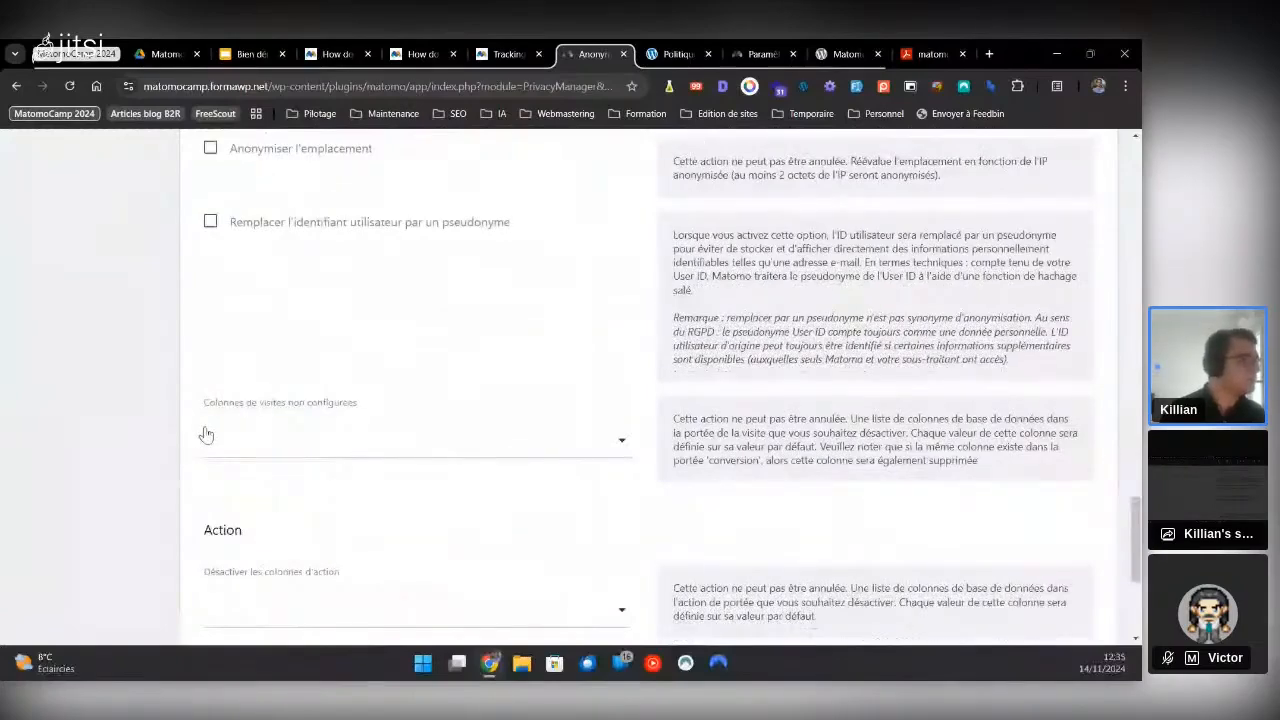
pyautogui.scroll(15, 205, 434)
# Review the opt-out short code and HTML code under Désinscription des utilisateurs, and show the contents list of the Matomo exemption configuration guide PDF
pyautogui.click(57, 385)
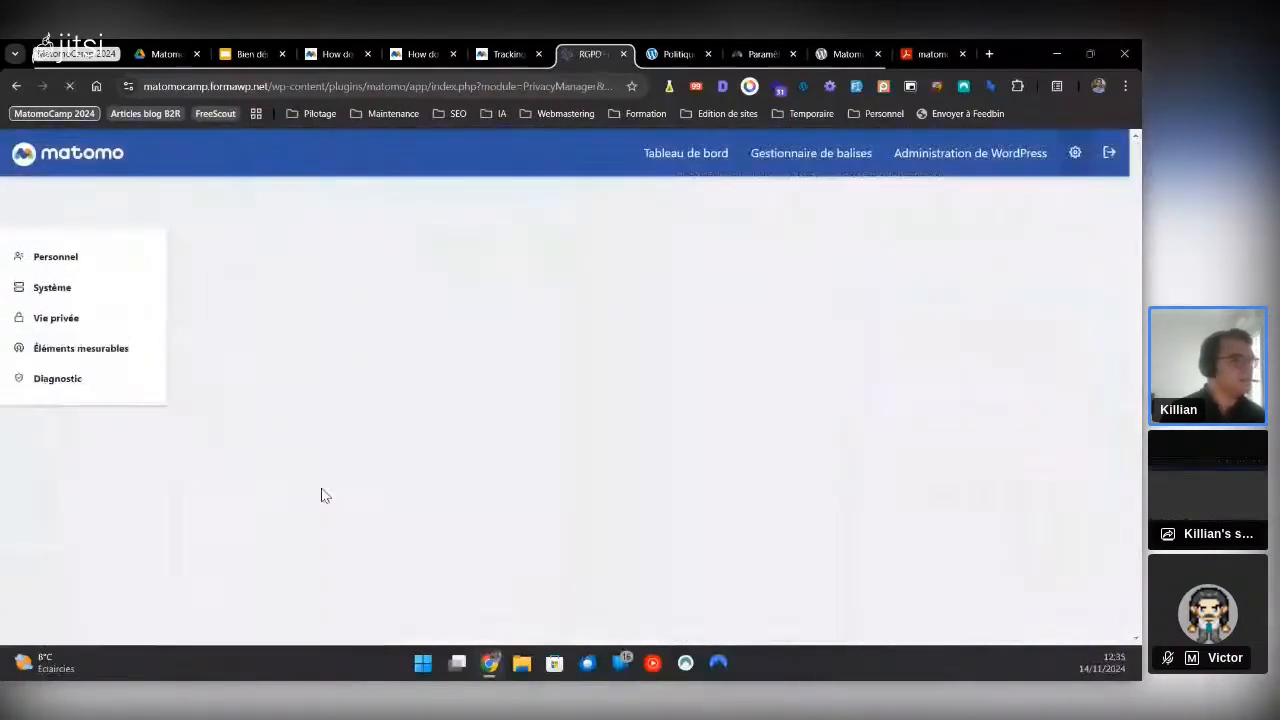
pyautogui.scroll(-2, 315, 395)
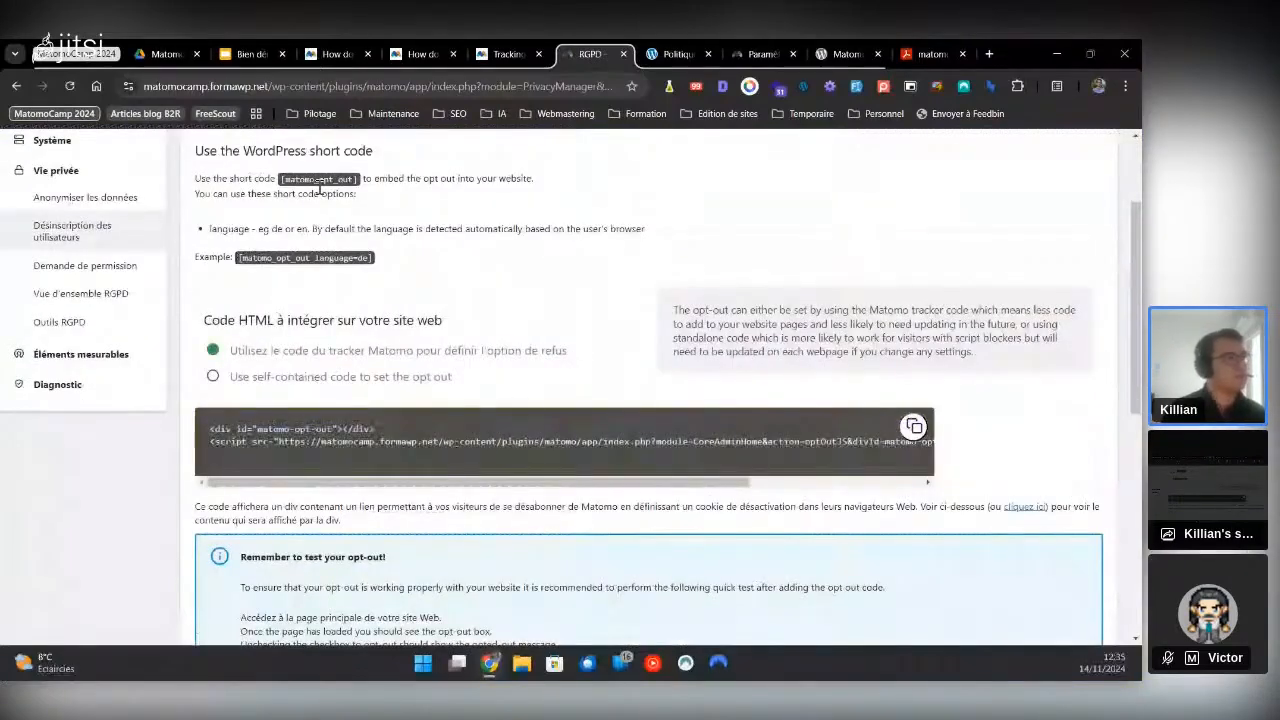
pyautogui.scroll(2, 85, 295)
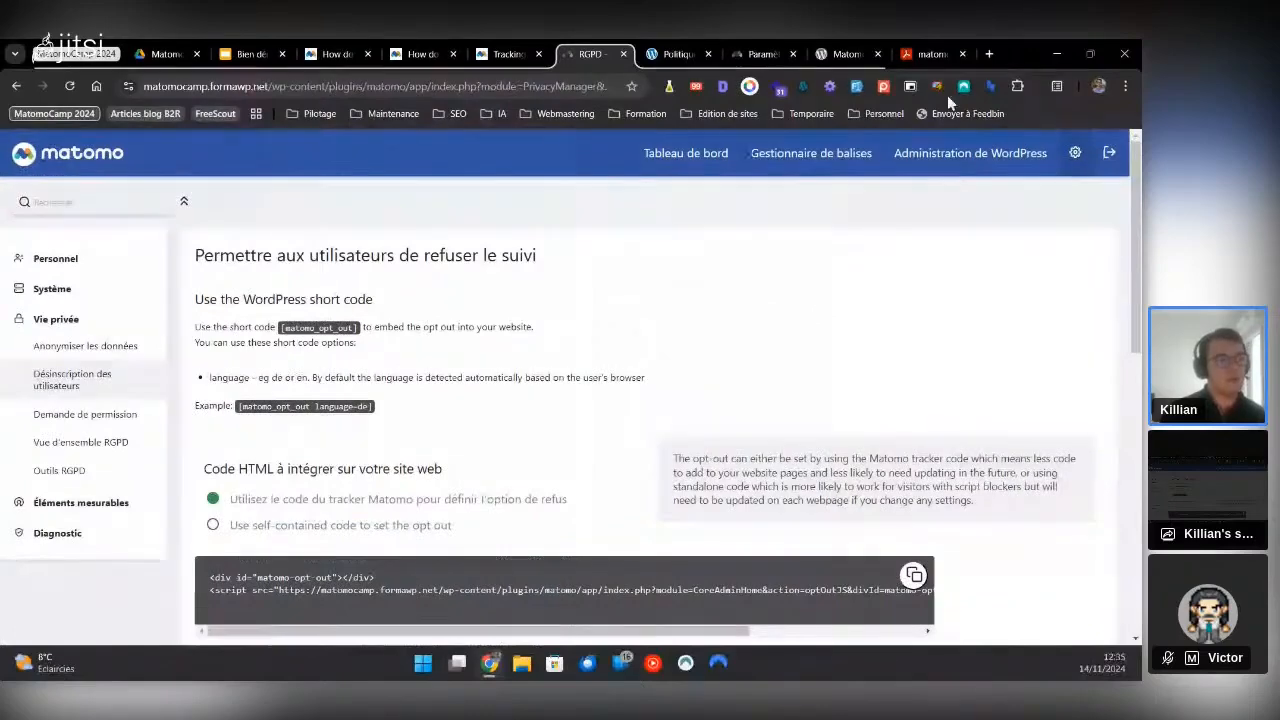
pyautogui.click(926, 54)
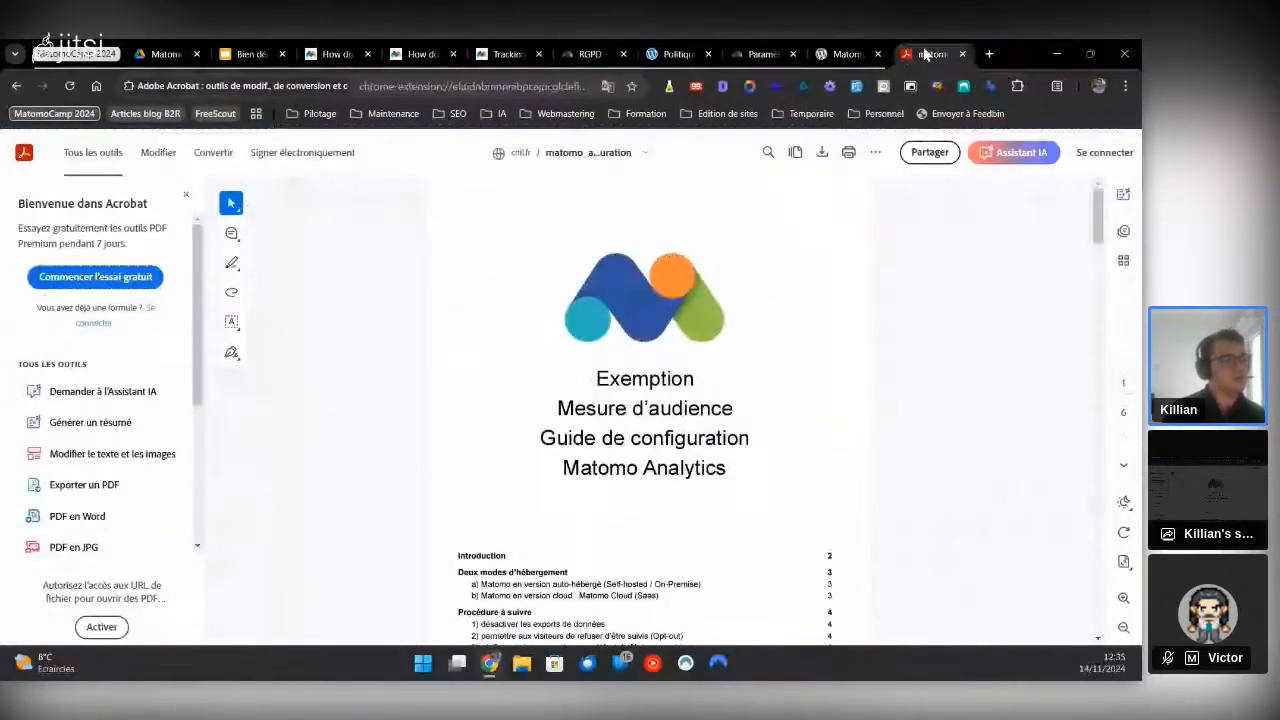
pyautogui.scroll(-2, 545, 465)
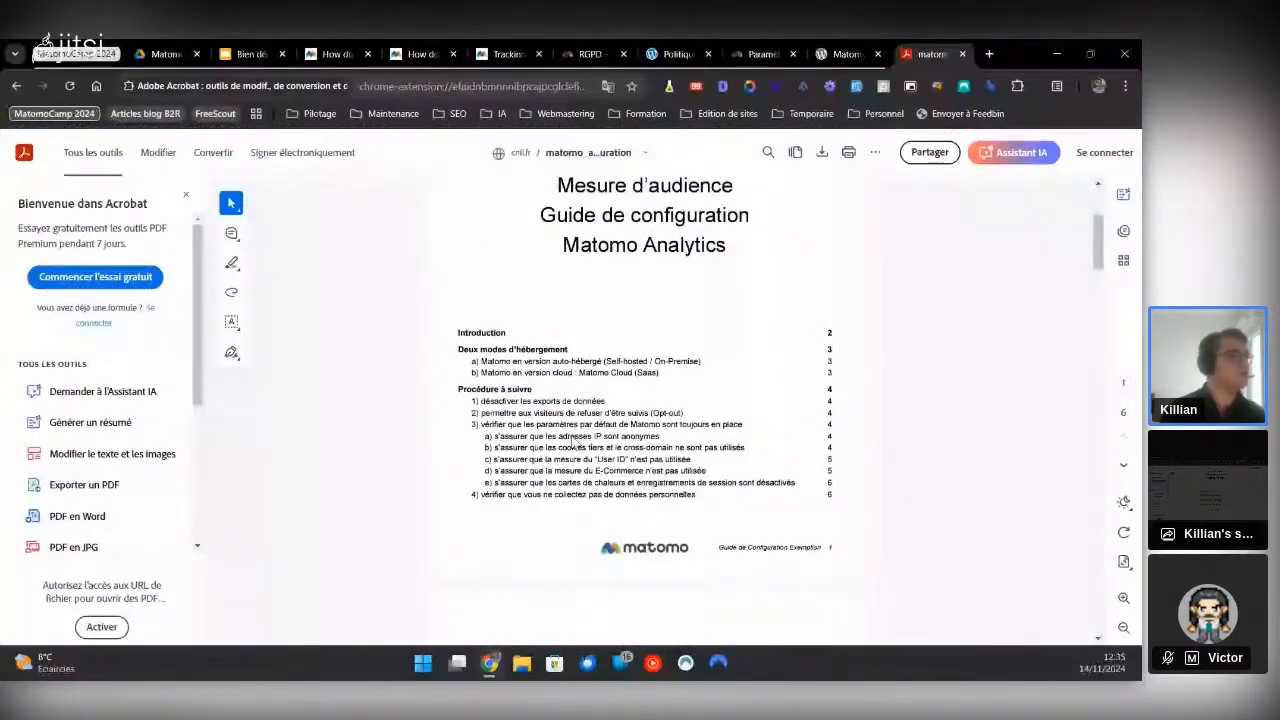
# Return to the presentation and advance to the slide "J'ai un site e-commerce !"
pyautogui.click(240, 53)
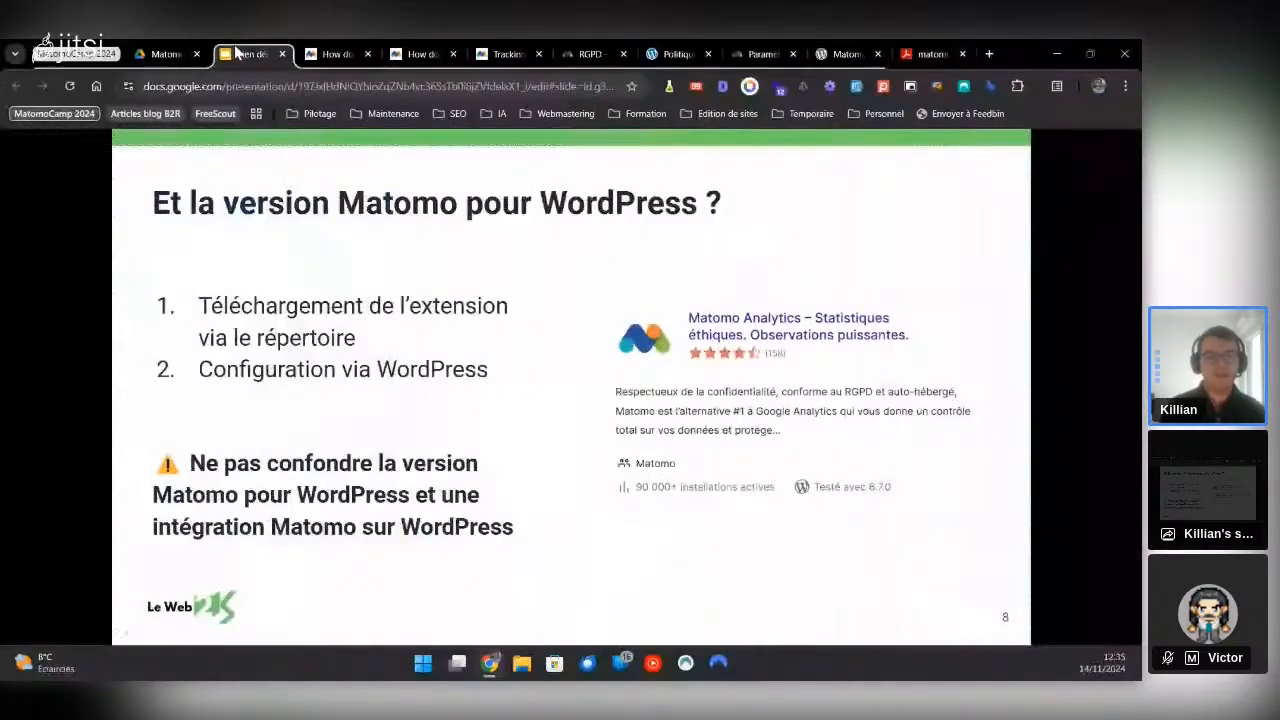
pyautogui.press('Right')
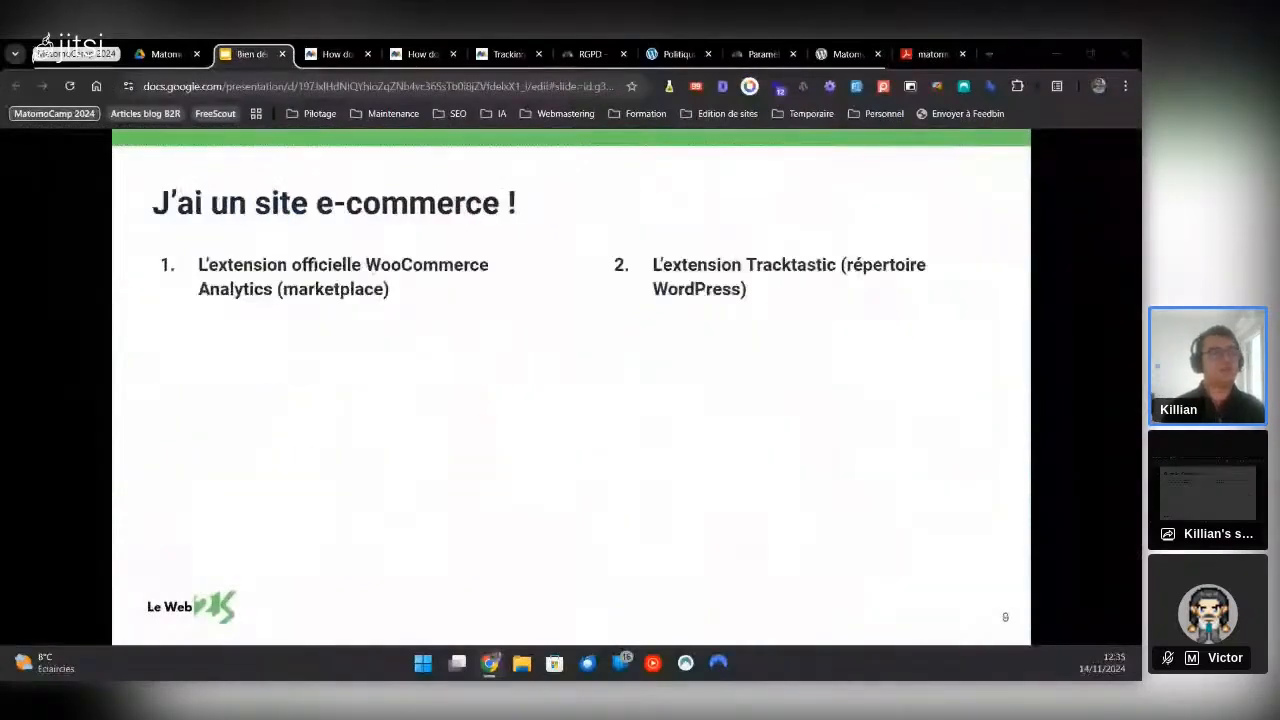